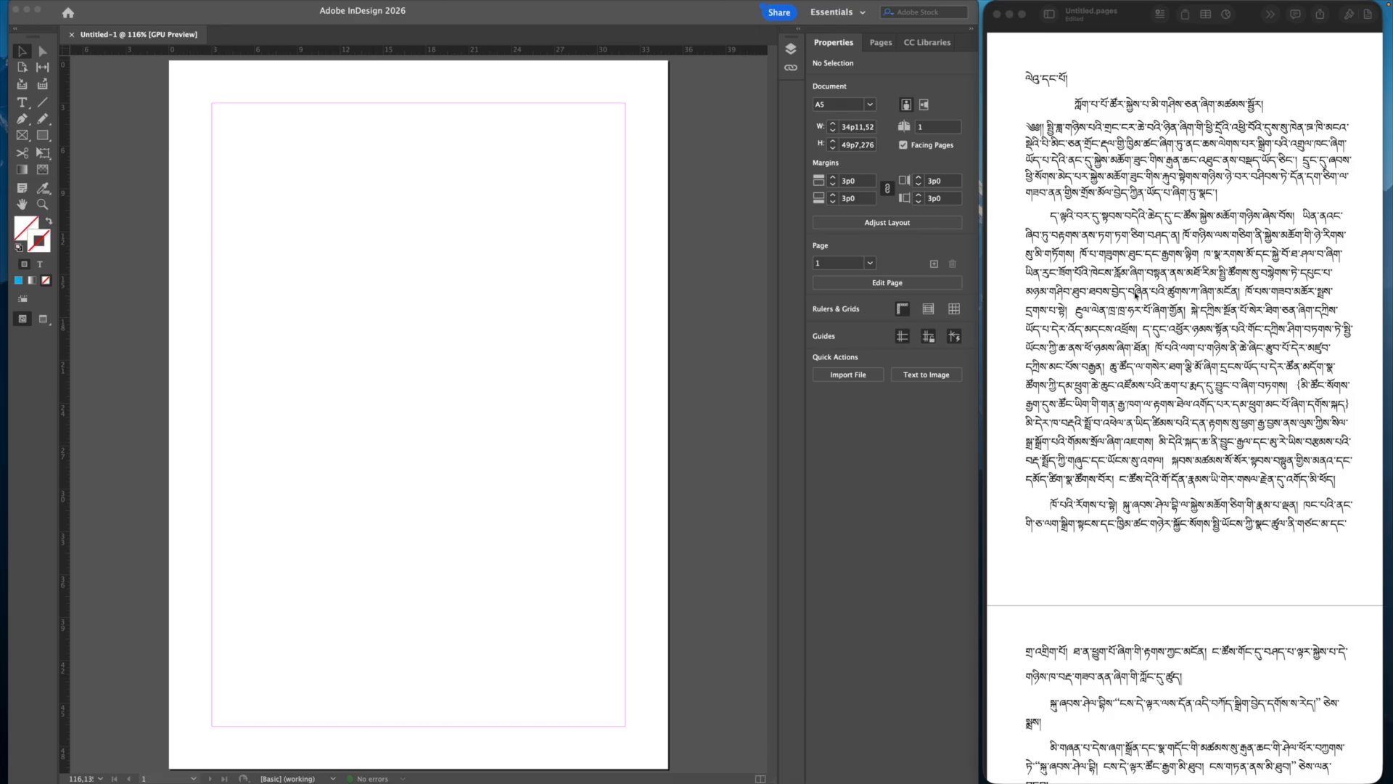
Step: Select the second Tibetan paragraph in Pages and compare it with the InDesign page
left_click(1152, 439)
left_click(1144, 325)
left_click(1120, 295)
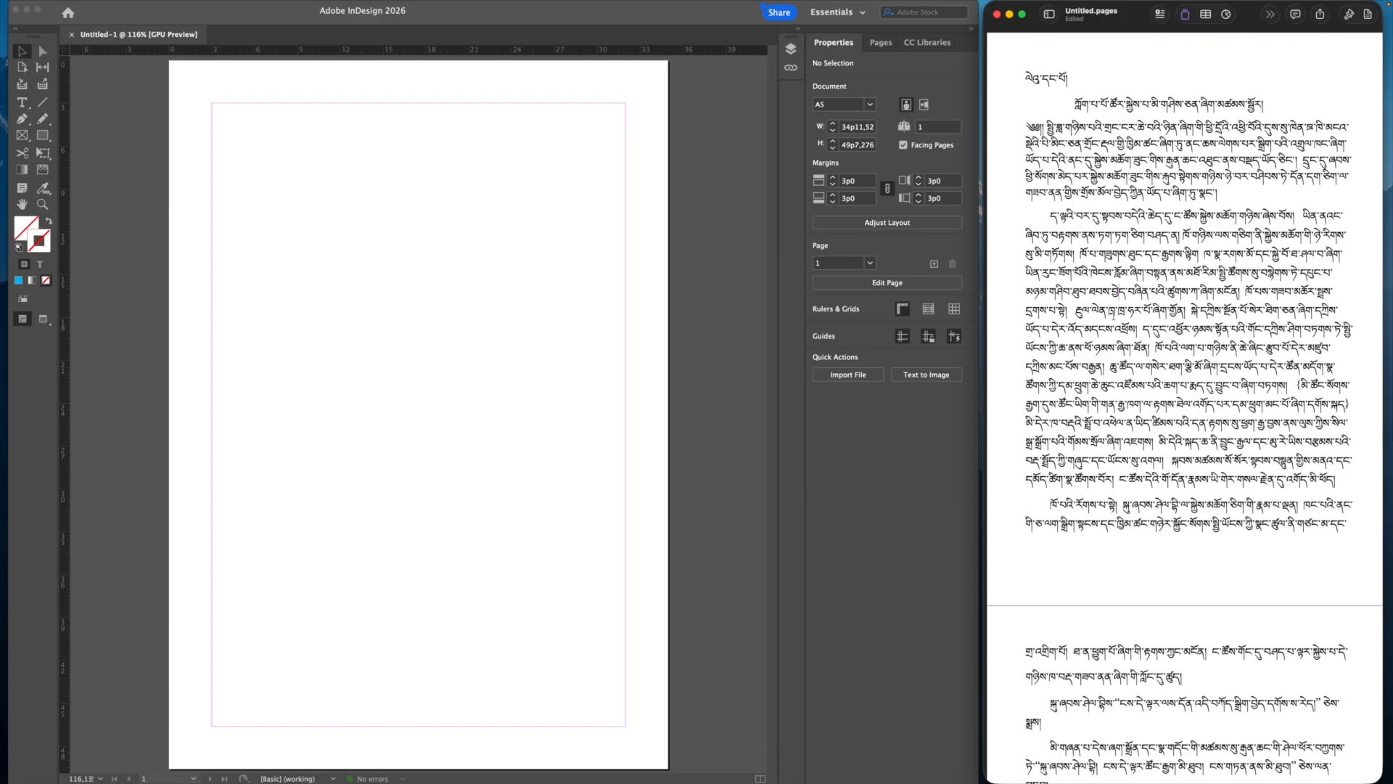
left_click_drag(1051, 216, 1296, 452)
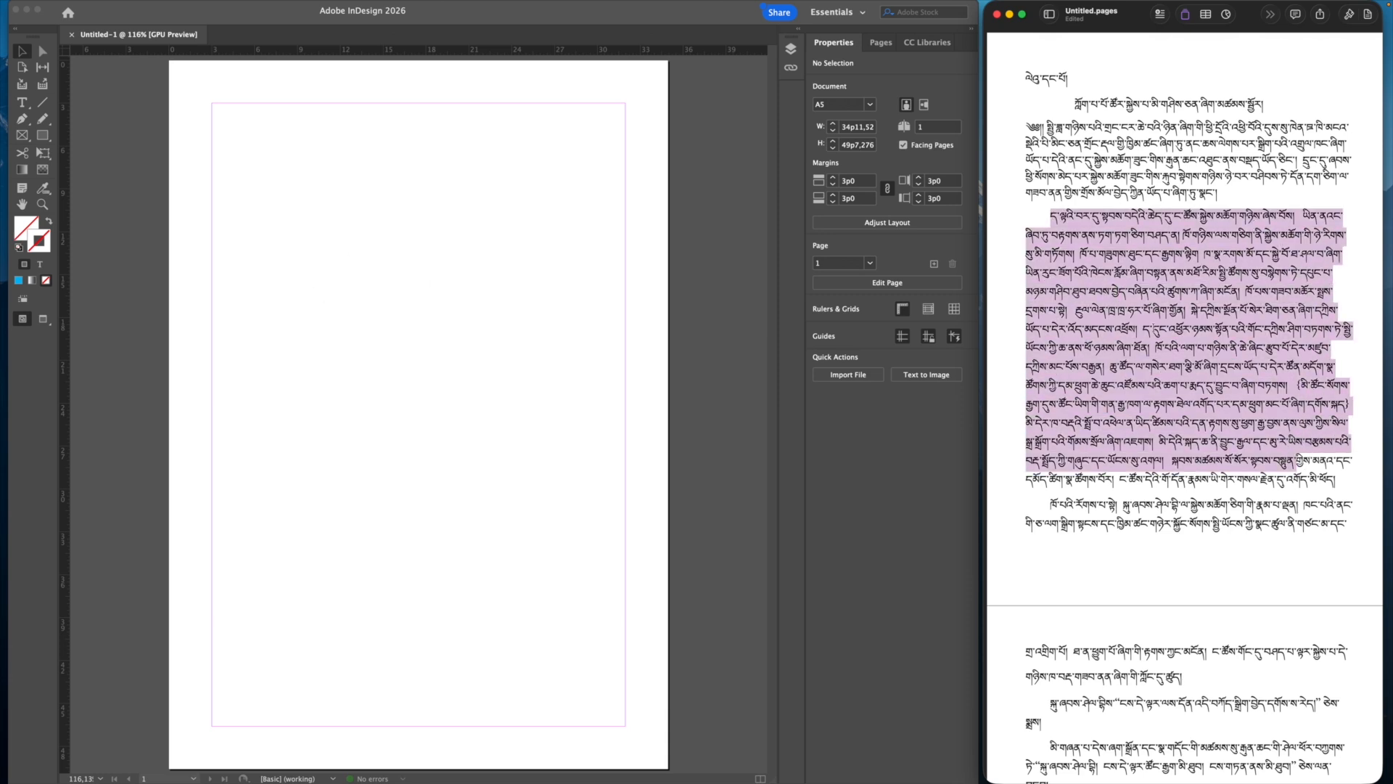
left_click(655, 227)
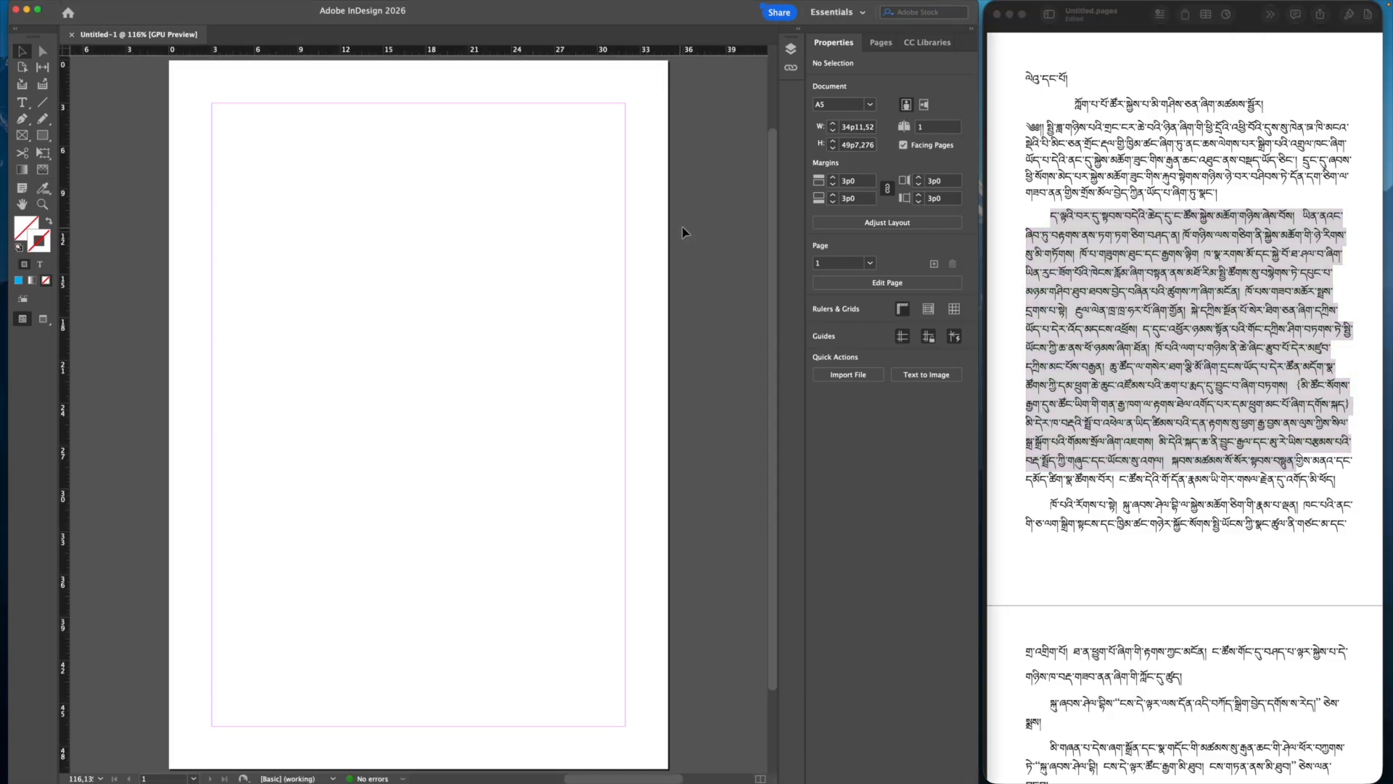
left_click(1214, 277)
left_click(1215, 277)
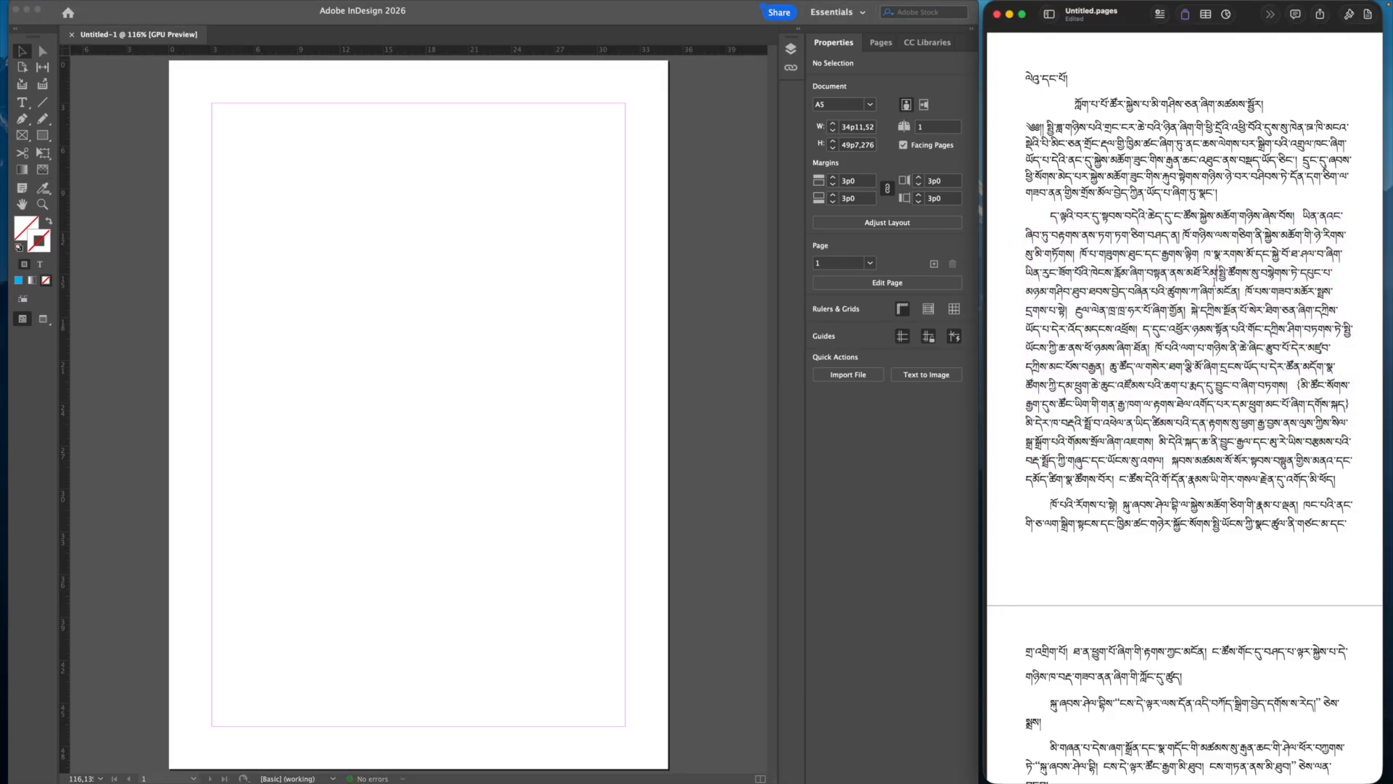
left_click(714, 249)
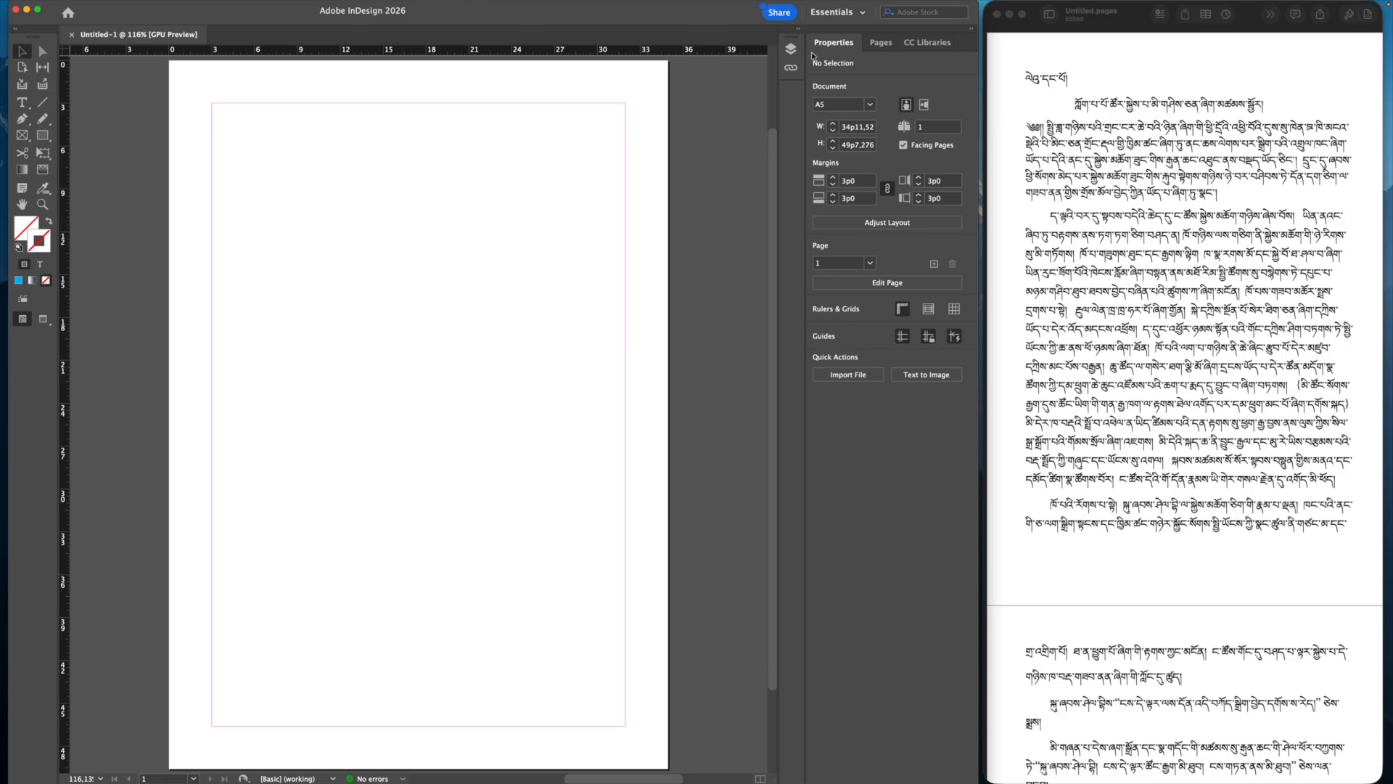
Step: Switch InDesign to the Book workspace and show the Pages panel
left_click(848, 15)
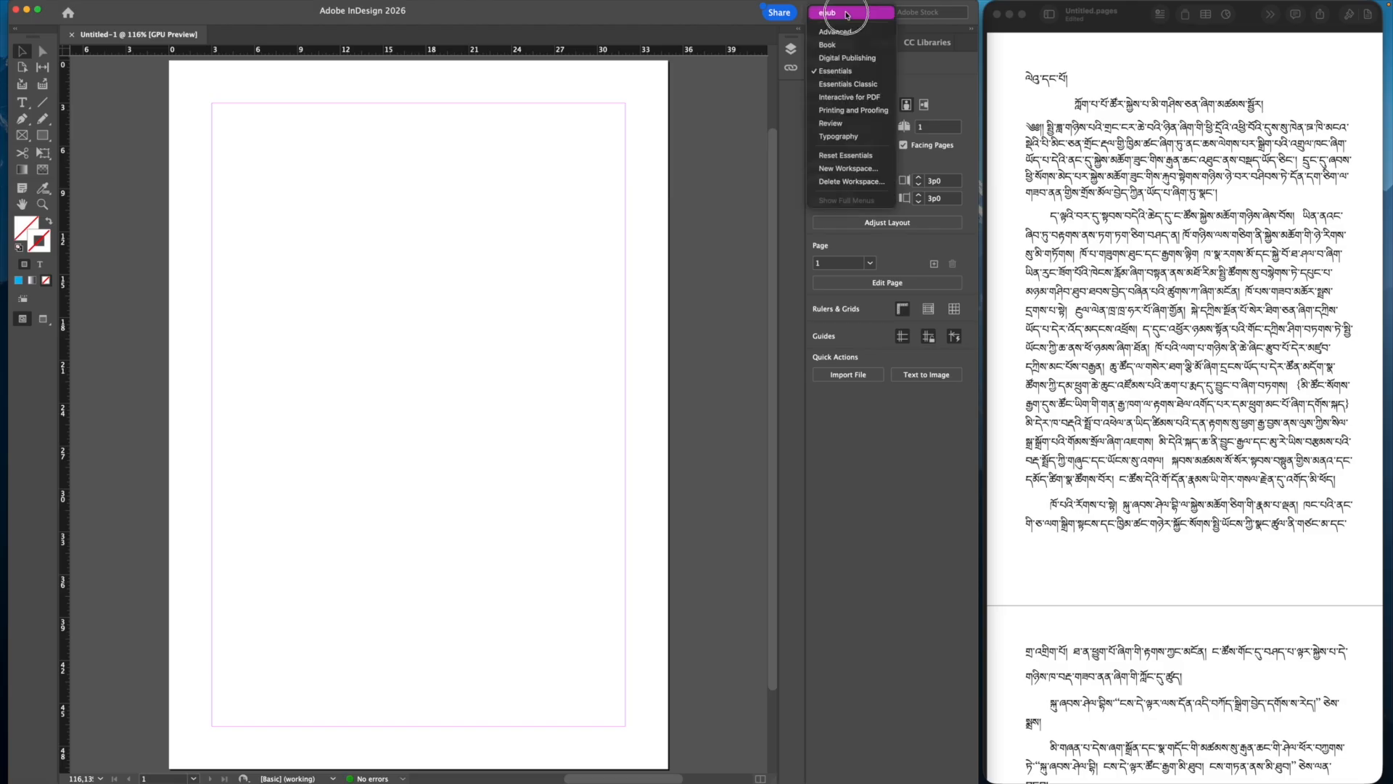
left_click(842, 49)
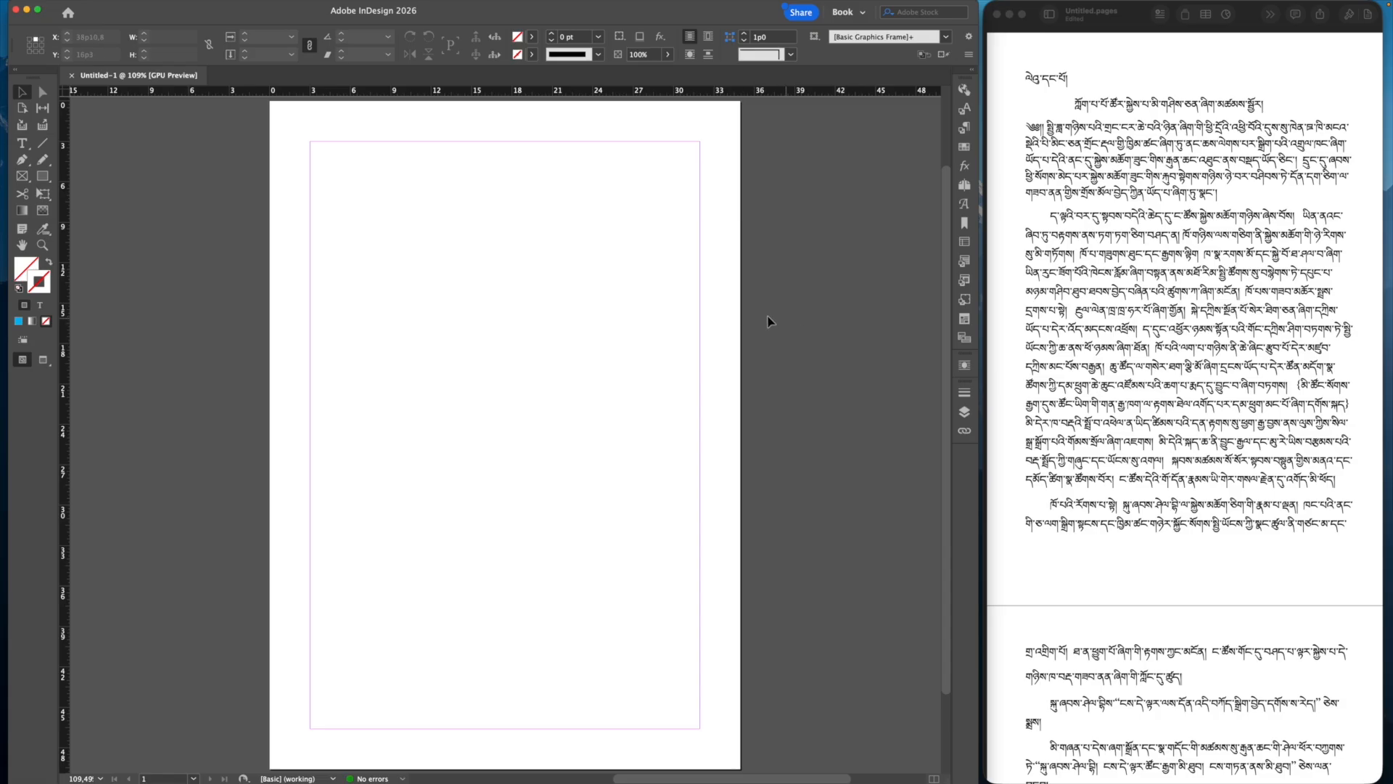
left_click(964, 186)
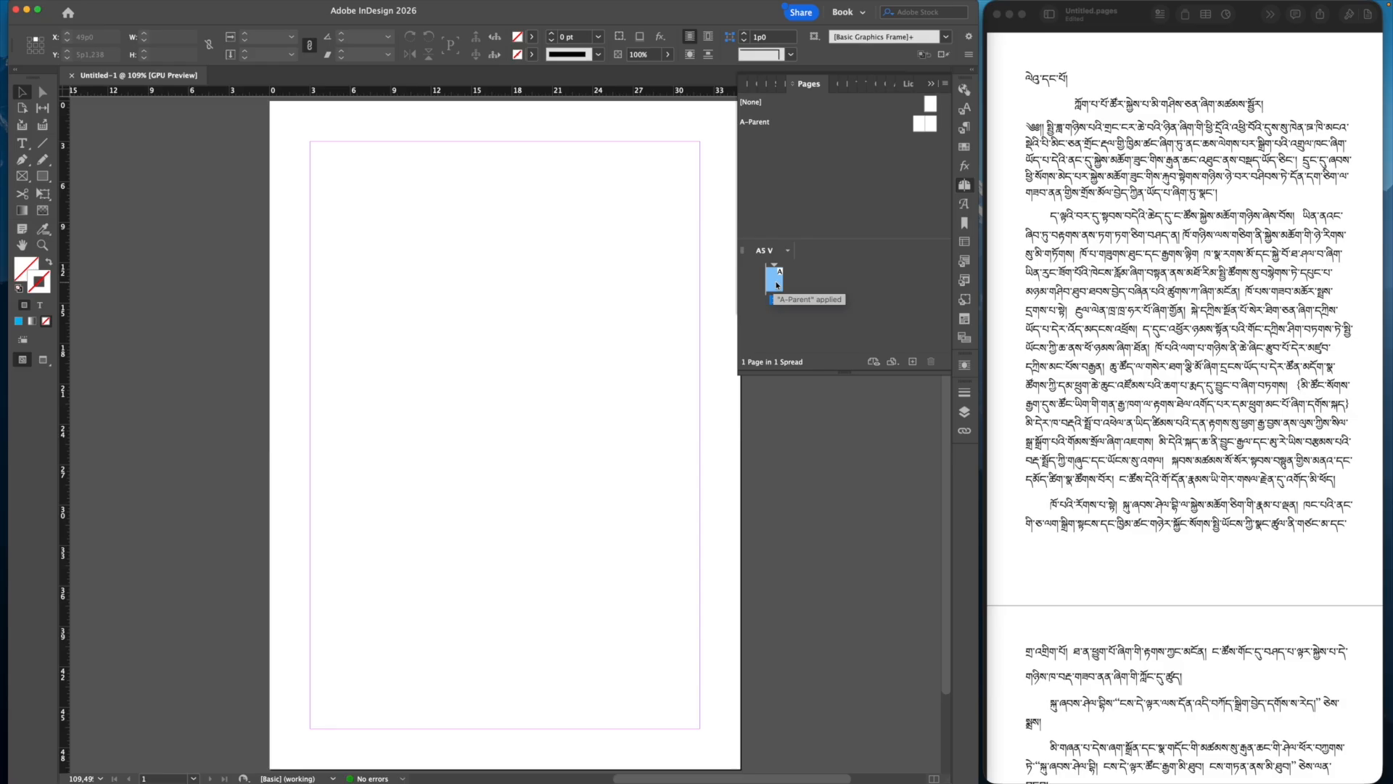
Step: Insert 5 pages after page 1 for six pages total, then collapse the Pages panel
left_click(129, 8)
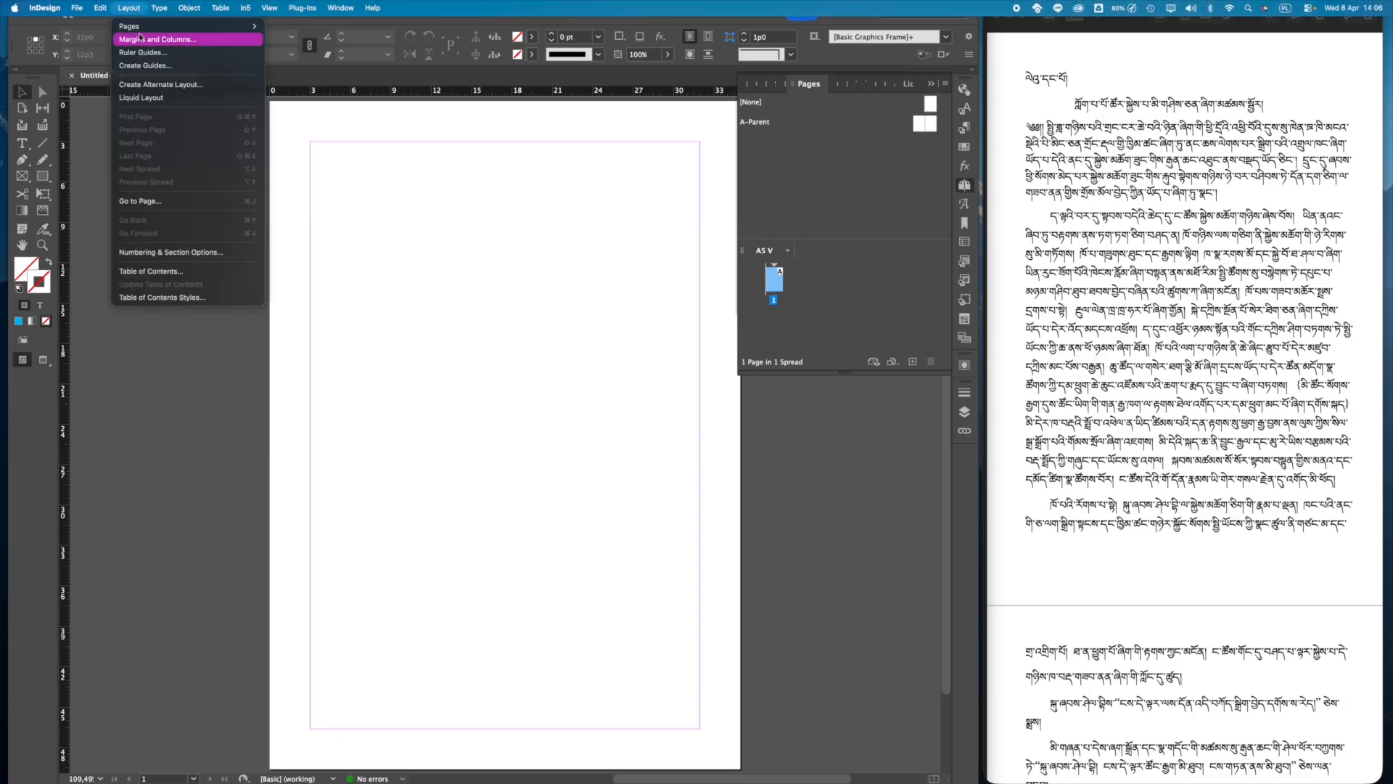
mouse_move(210, 26)
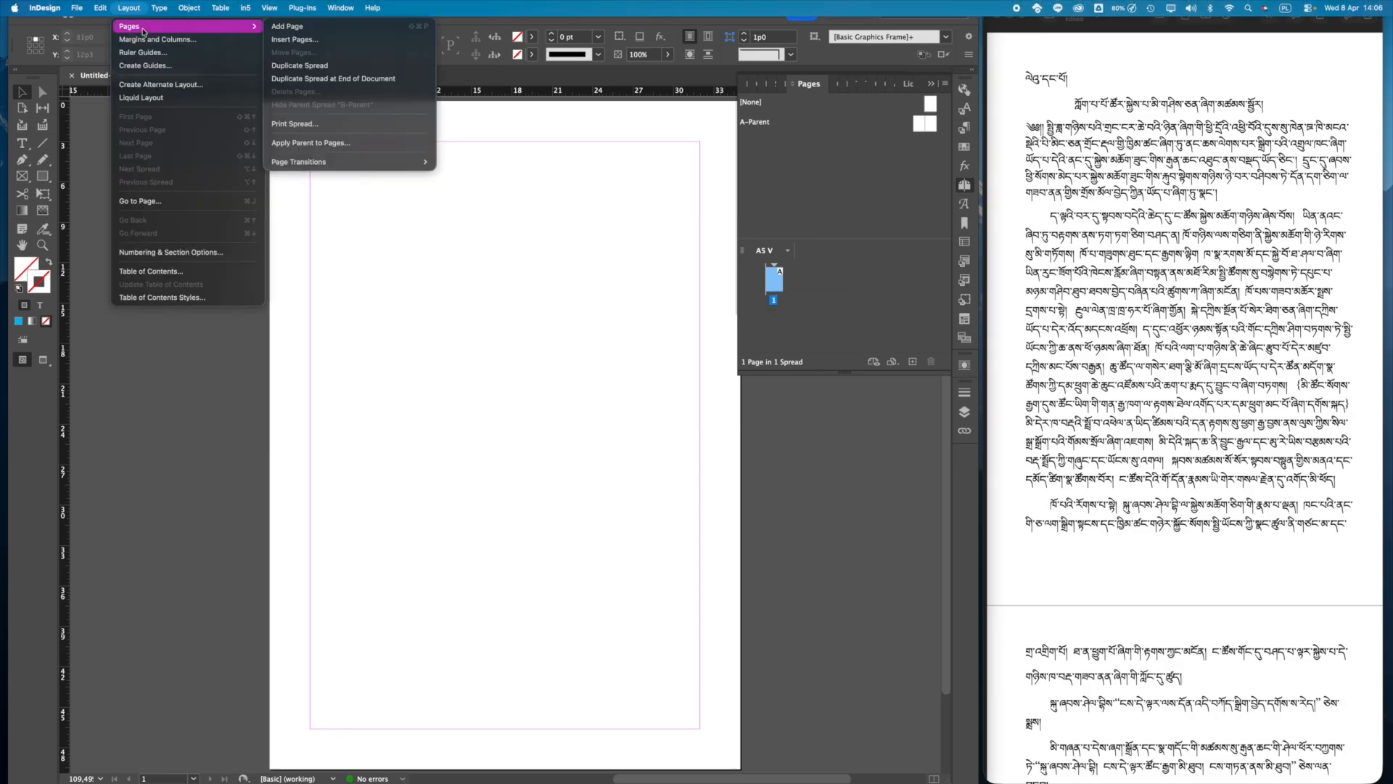
left_click(338, 39)
type("5")
left_click(826, 382)
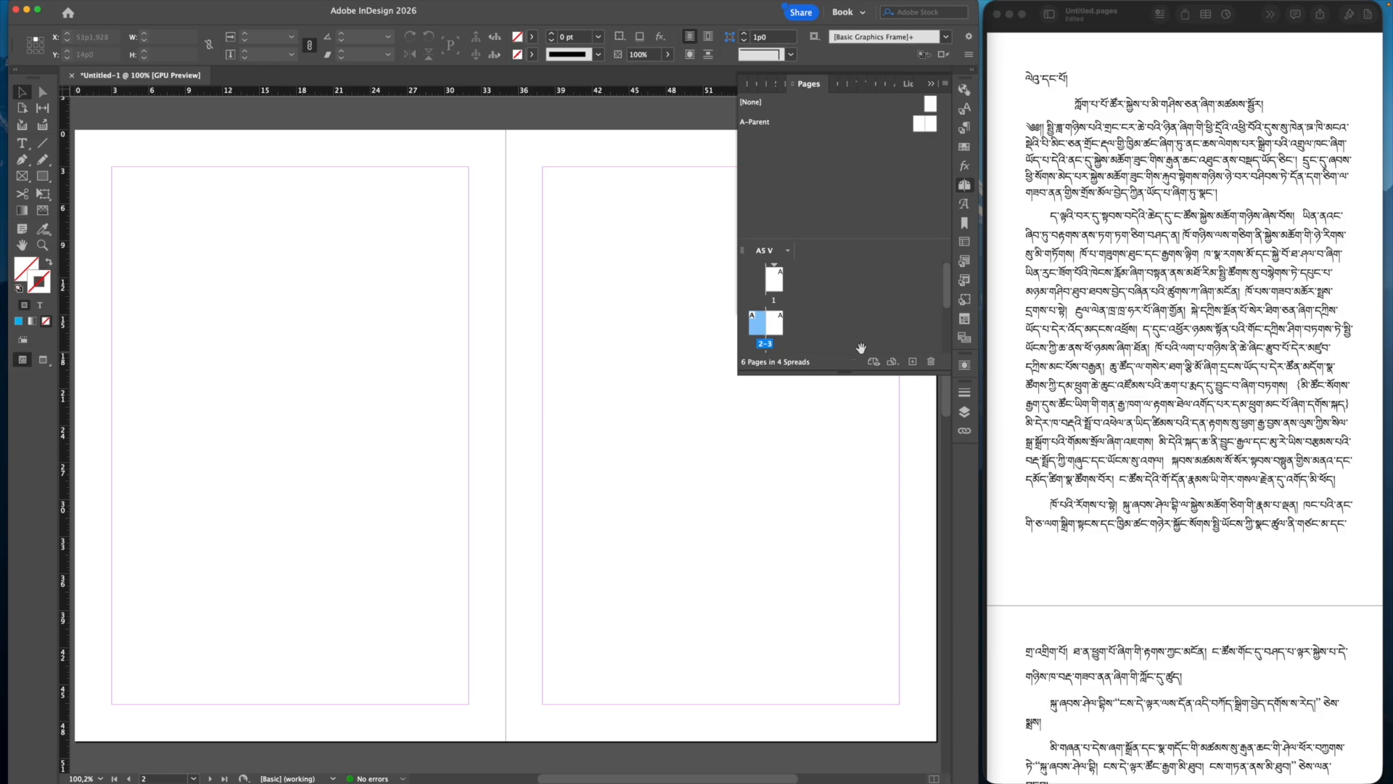
scroll(548, 385, "up", 8)
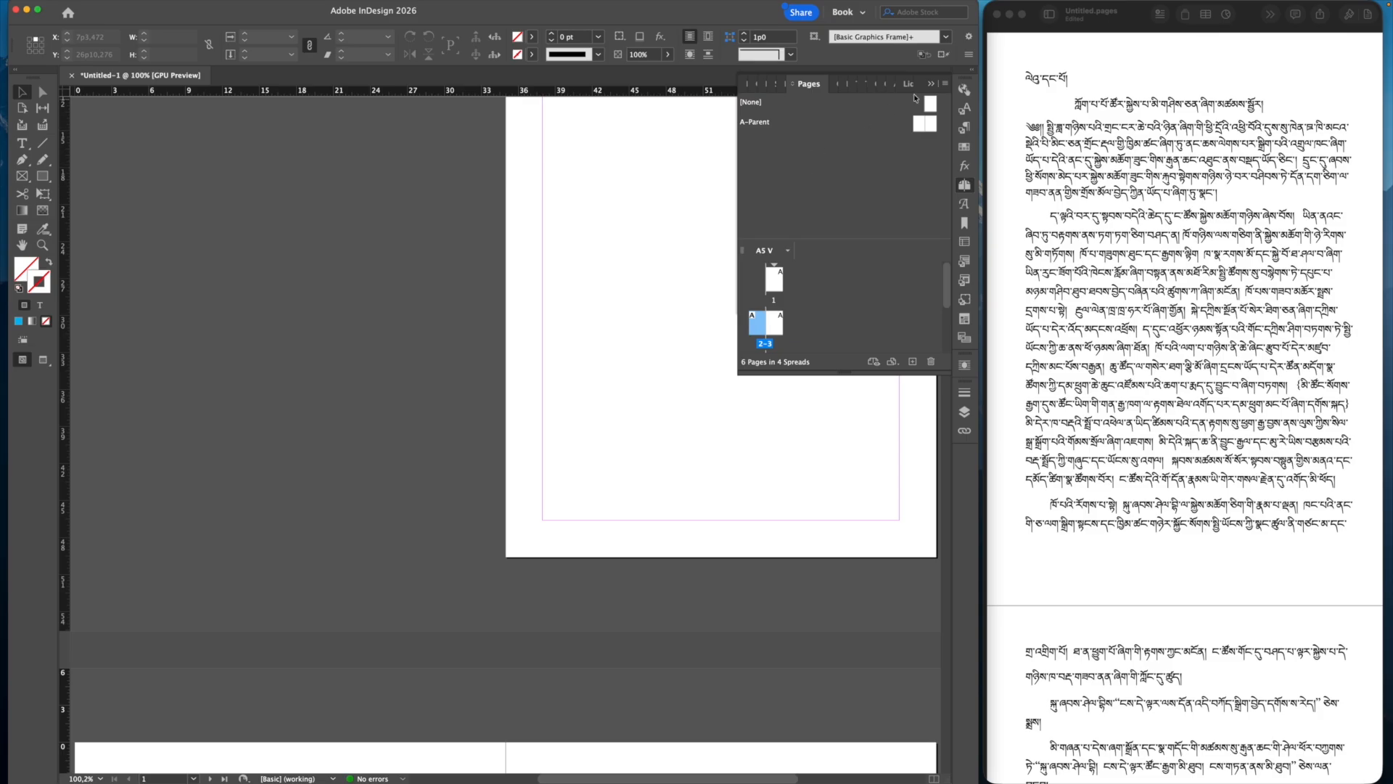
left_click(935, 83)
scroll(718, 286, "up", 3)
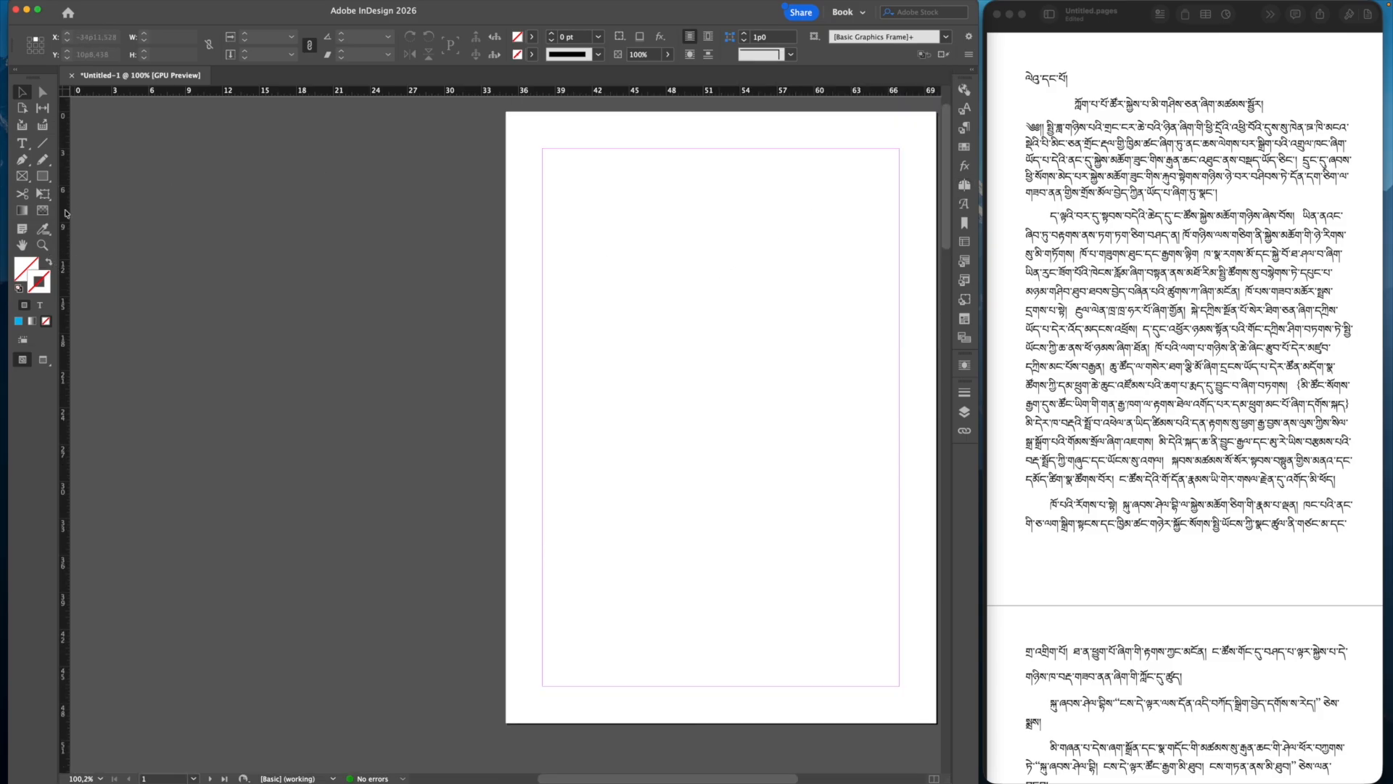
Step: Draw a margin-filling text frame on page 1 and threaded frames on pages 2 and 3
left_click(21, 142)
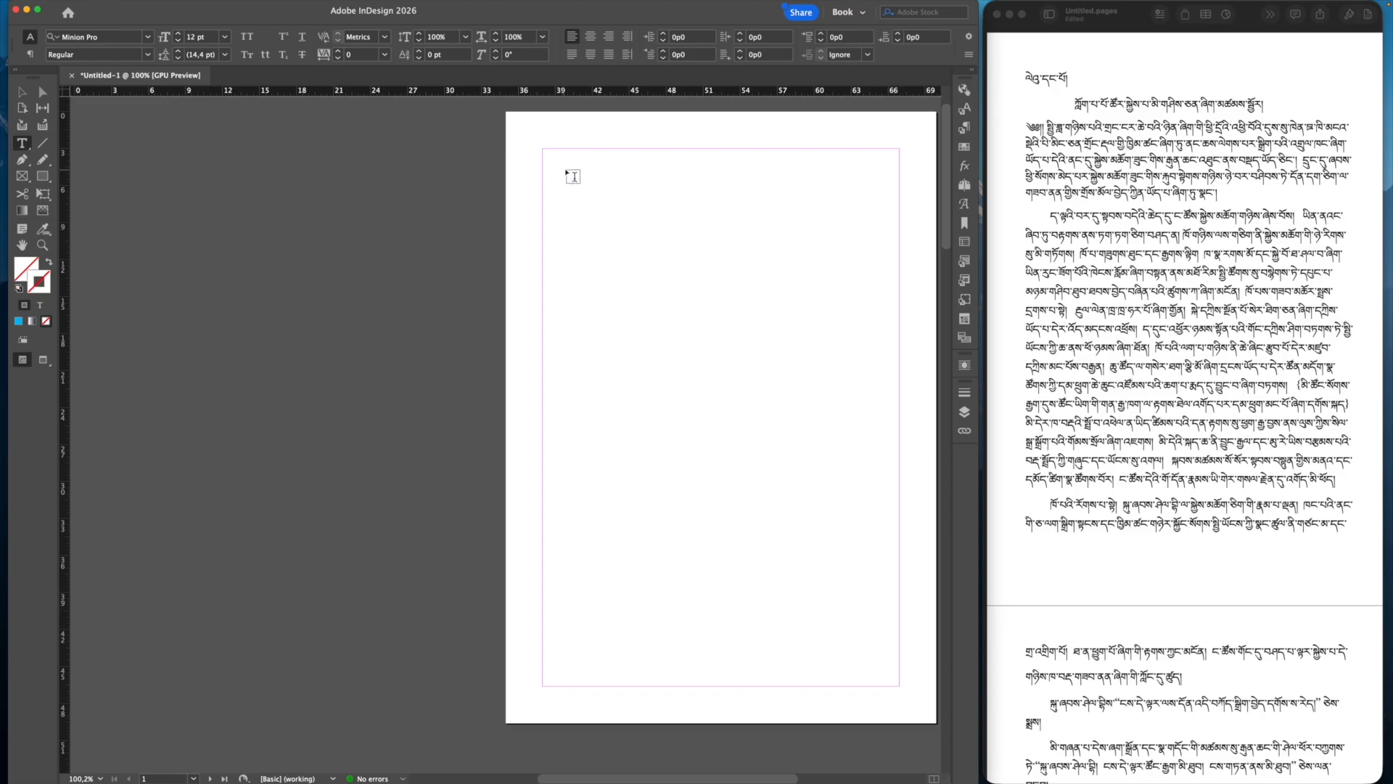
left_click_drag(543, 150, 900, 686)
key("Escape")
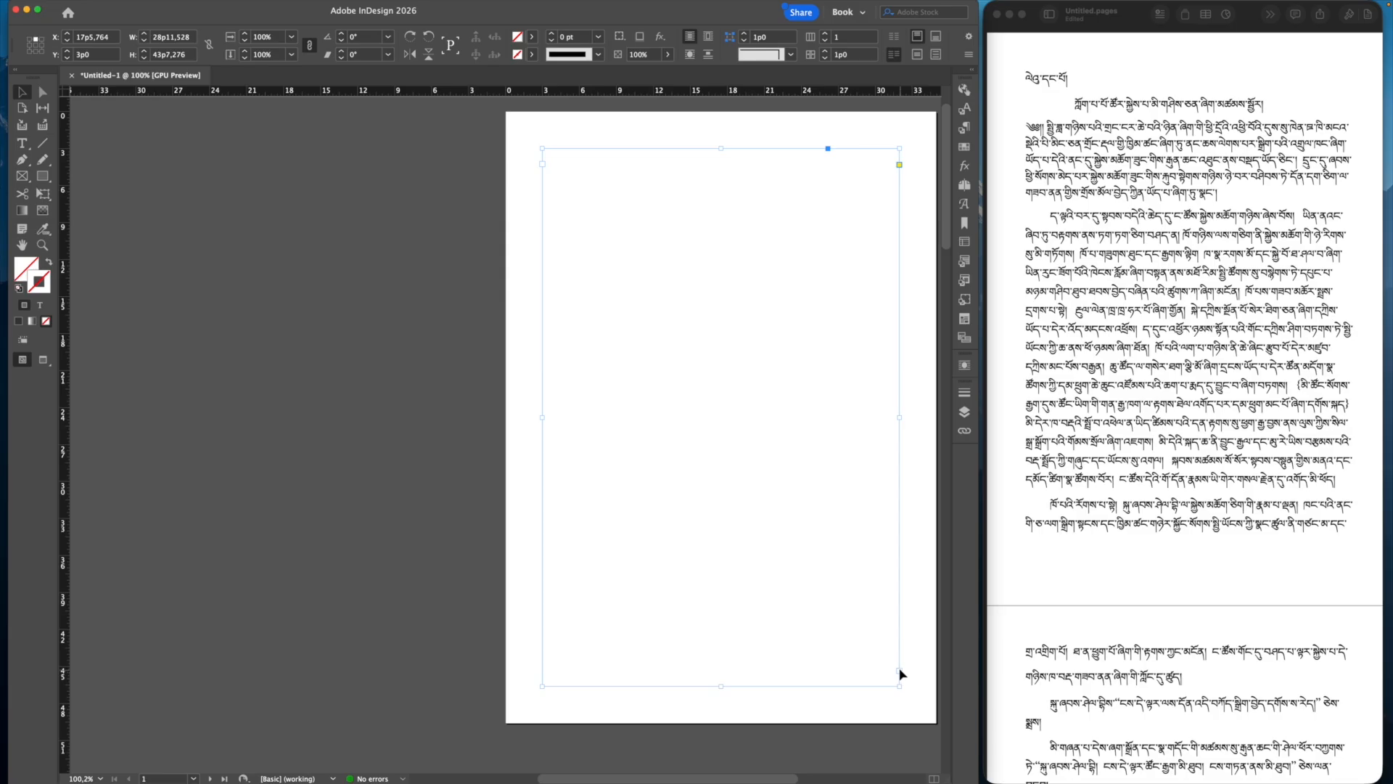
key("super+shift+p")
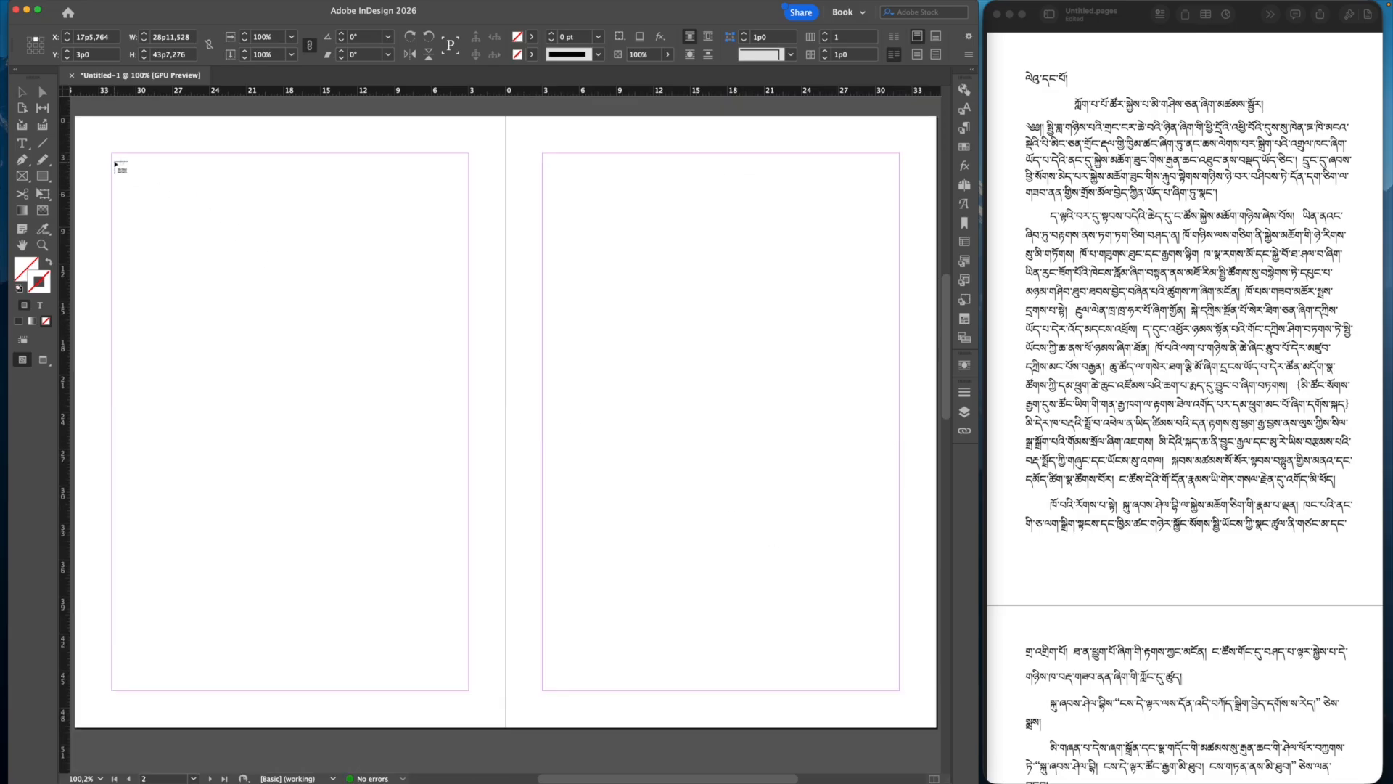
left_click(113, 154)
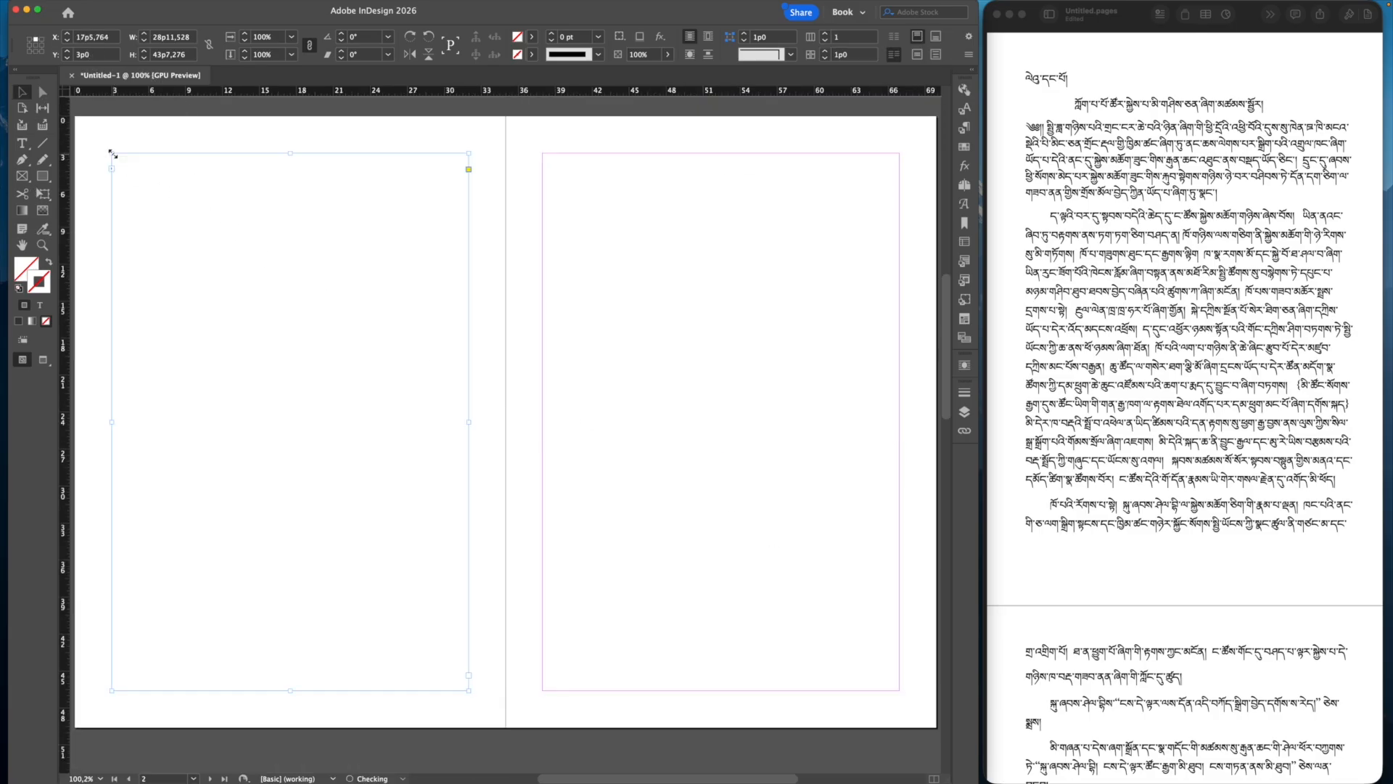
left_click(469, 676)
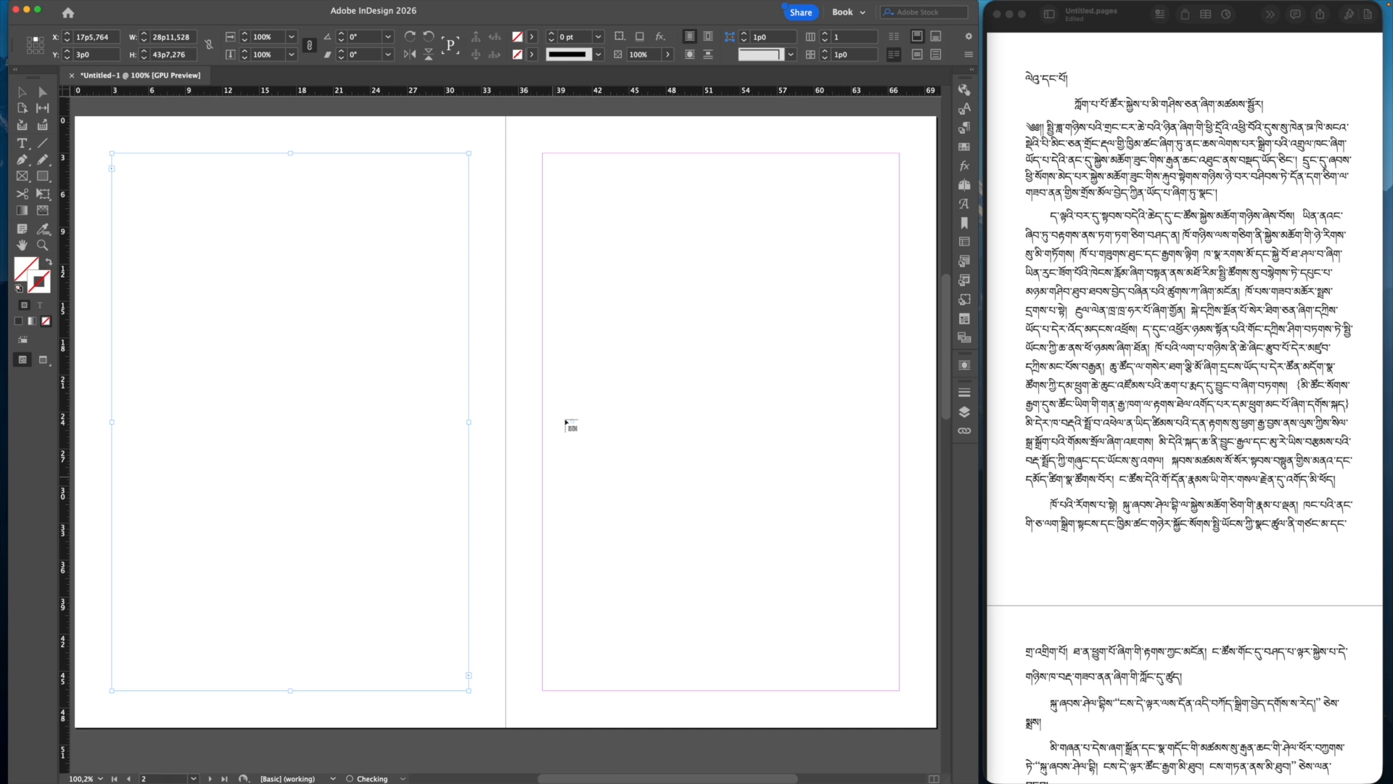
left_click(543, 155)
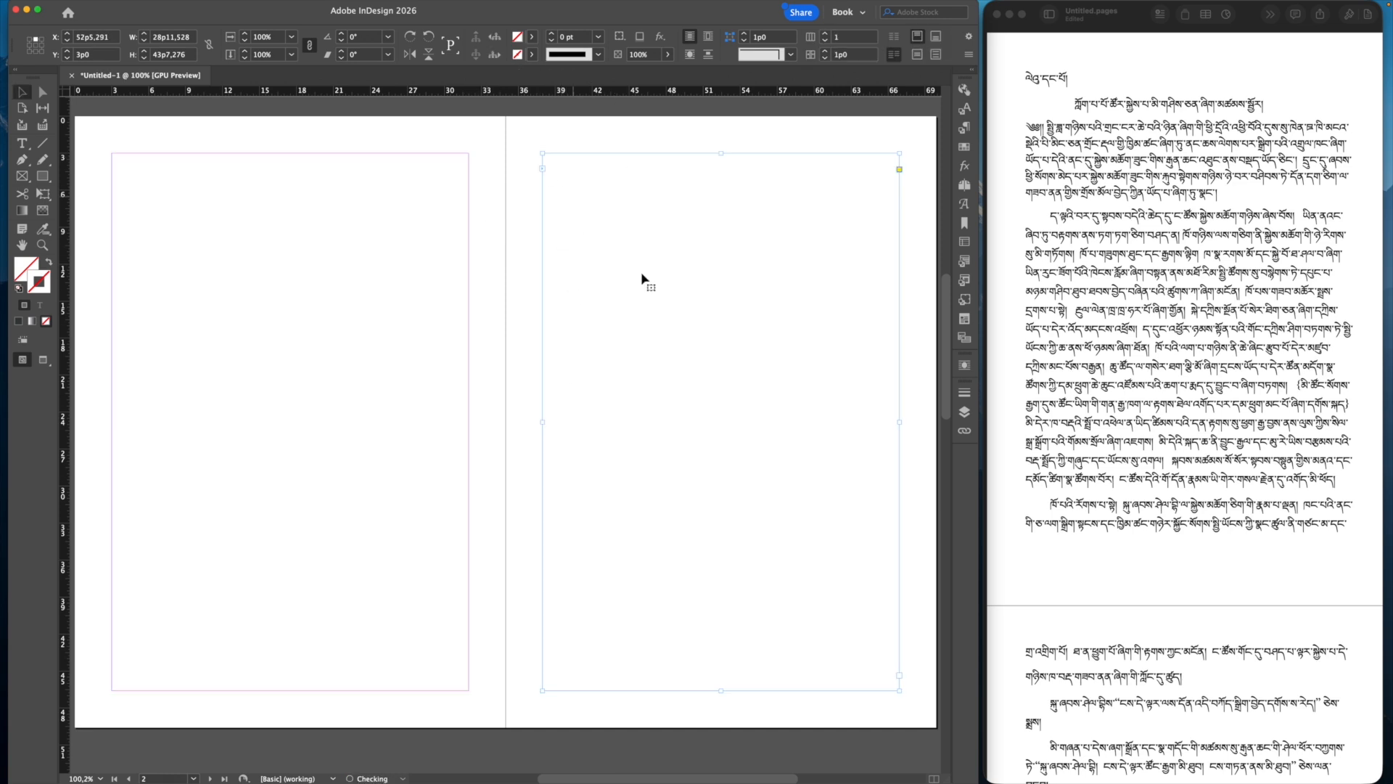
left_click(900, 678)
Step: Add threaded frames on pages 4 and 5, then put the cursor in page 1's frame
scroll(768, 601, "down", 10)
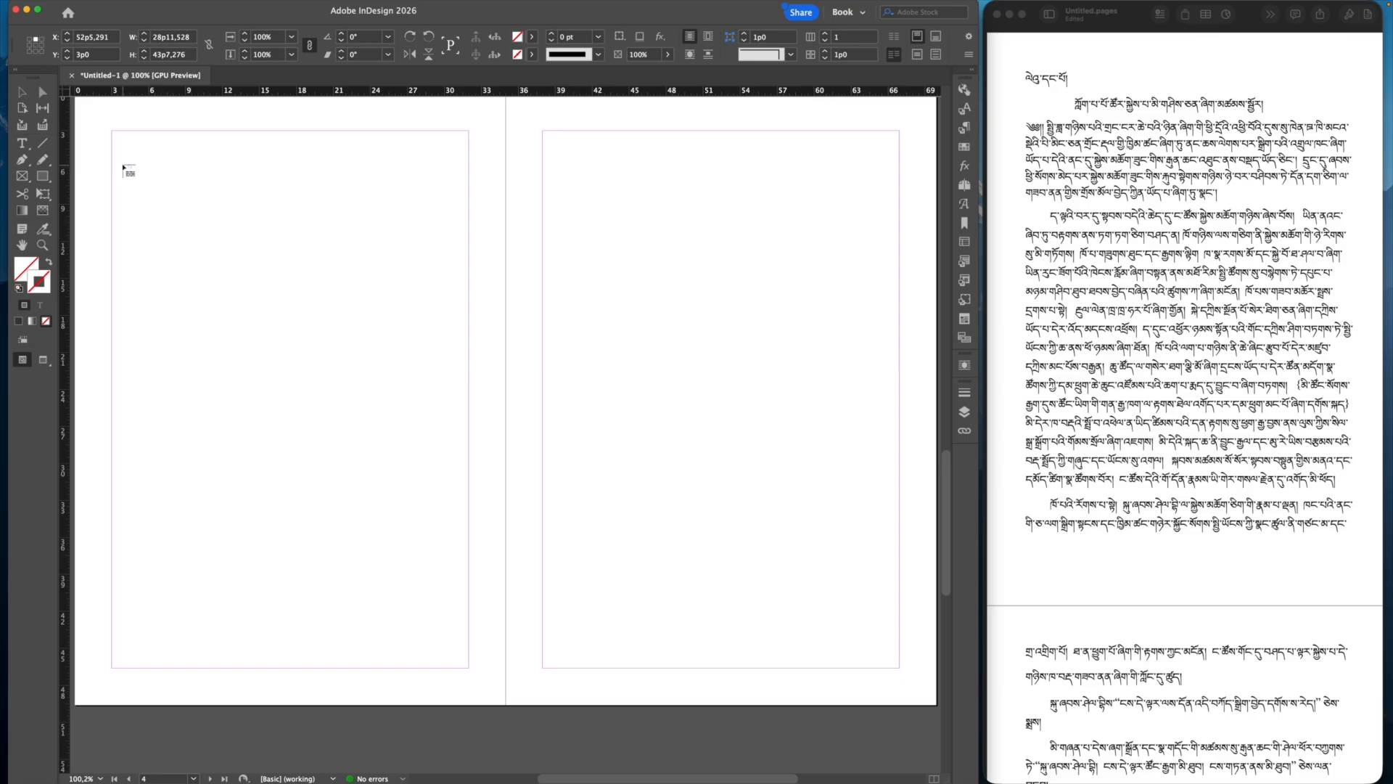
left_click(112, 131)
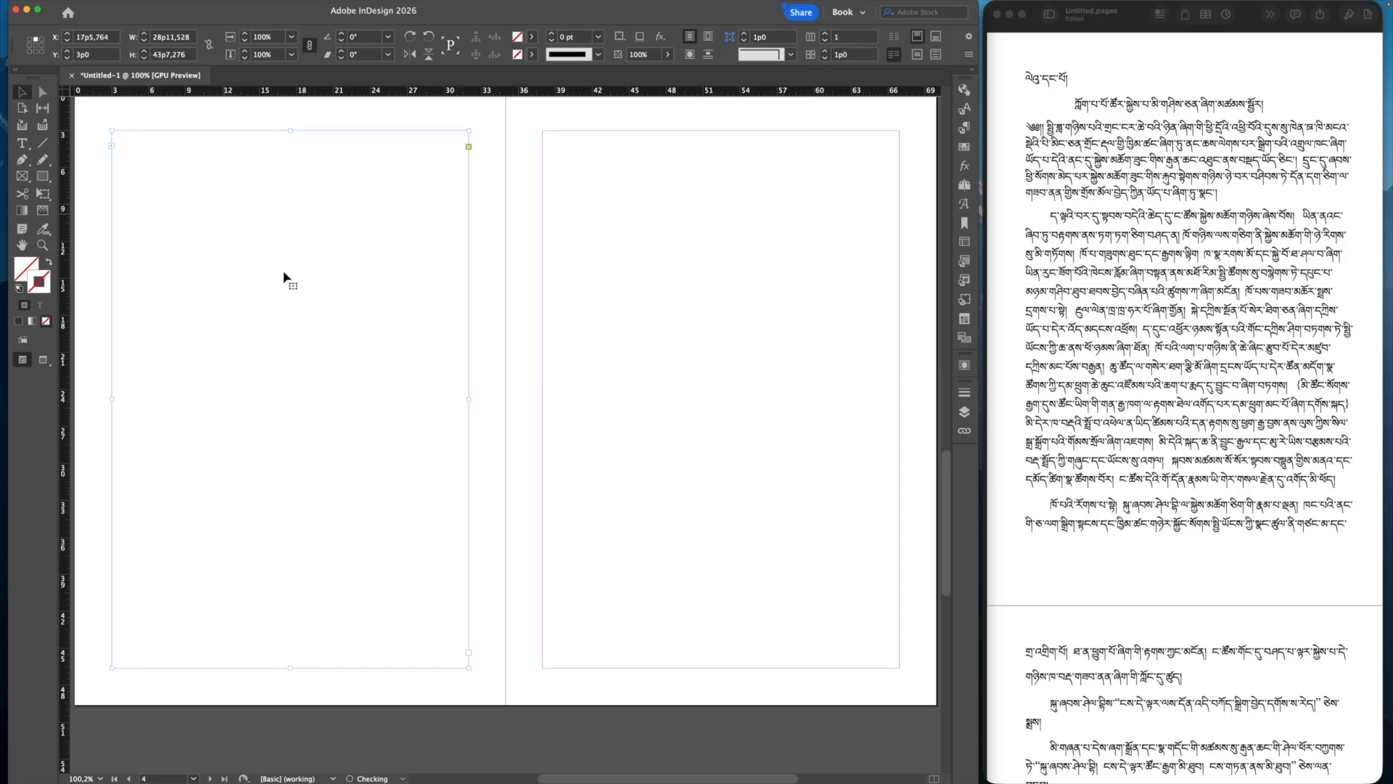
left_click(468, 652)
left_click(551, 136)
scroll(750, 360, "up", 10)
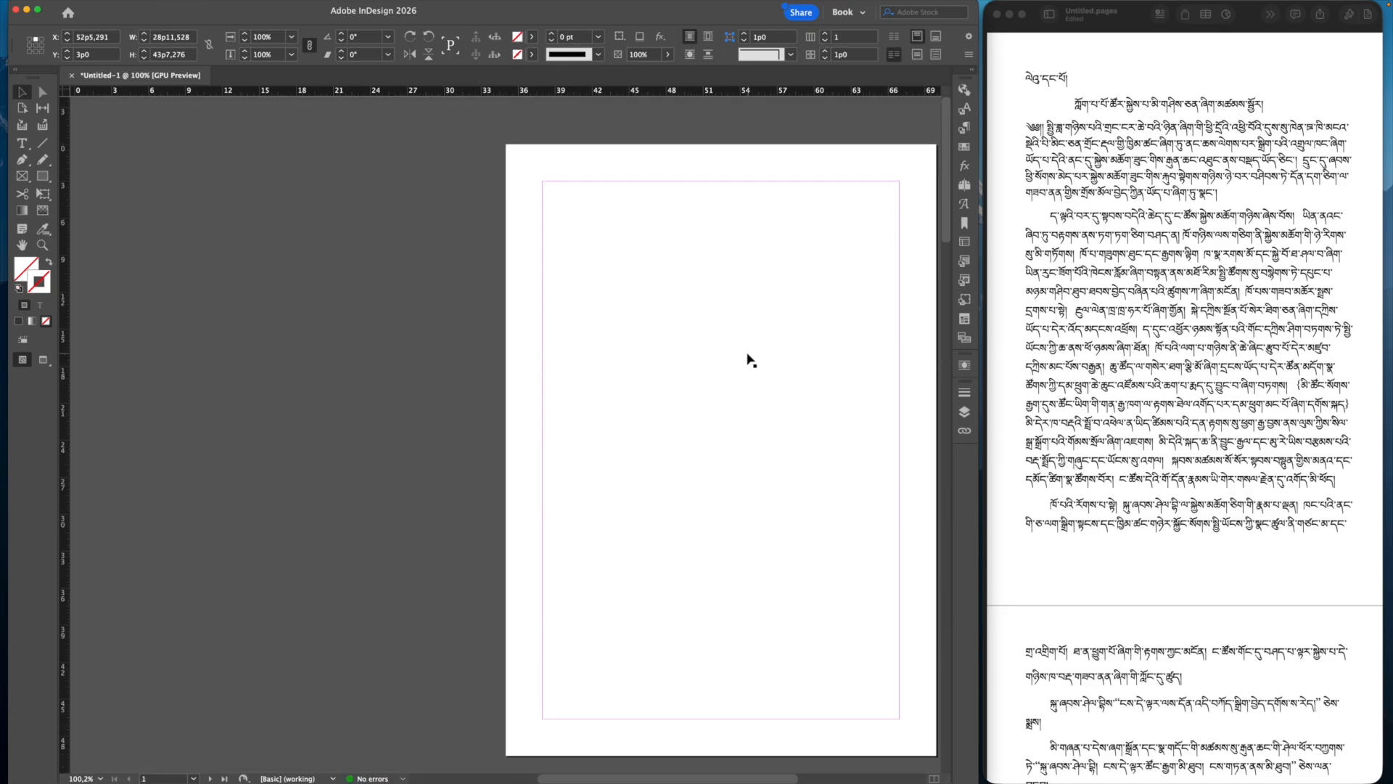
scroll(751, 361, "down", 2)
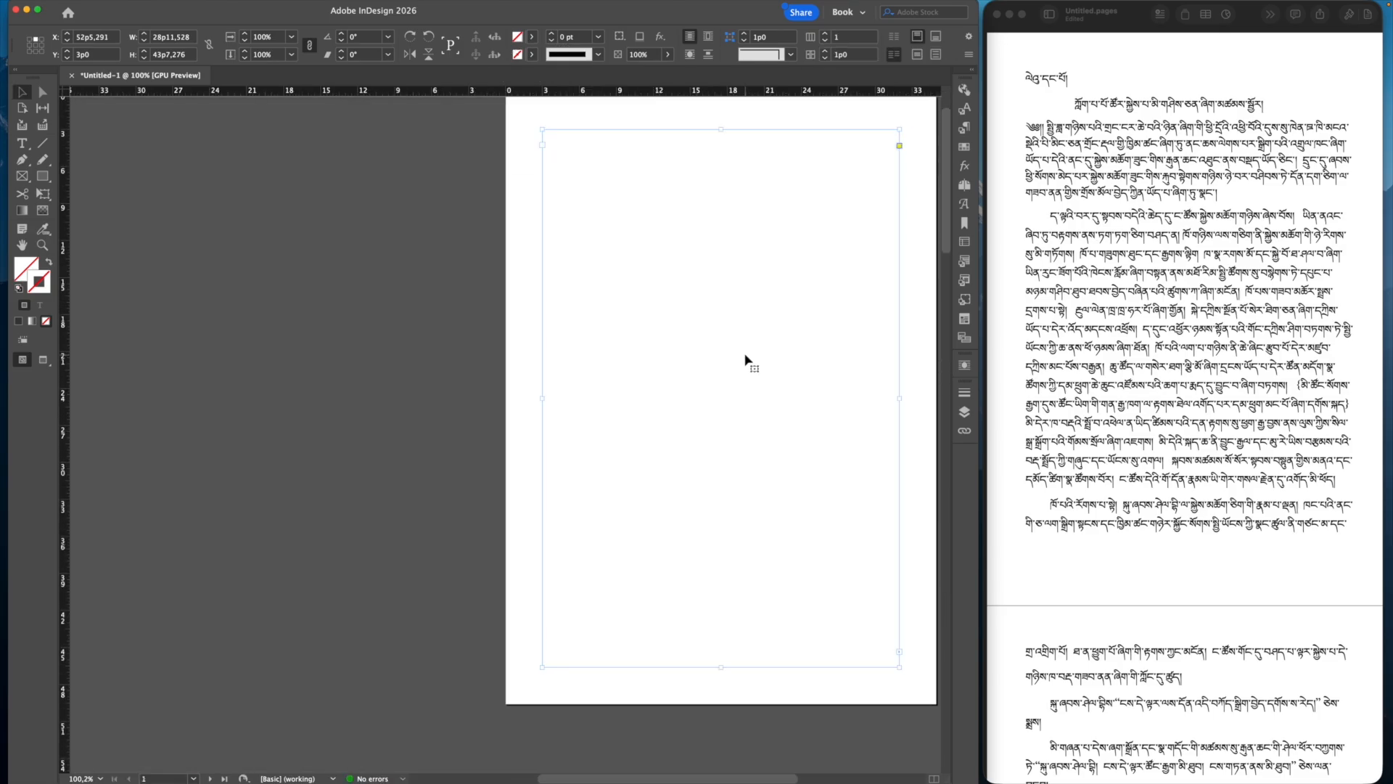
left_click(697, 199)
double_click(696, 199)
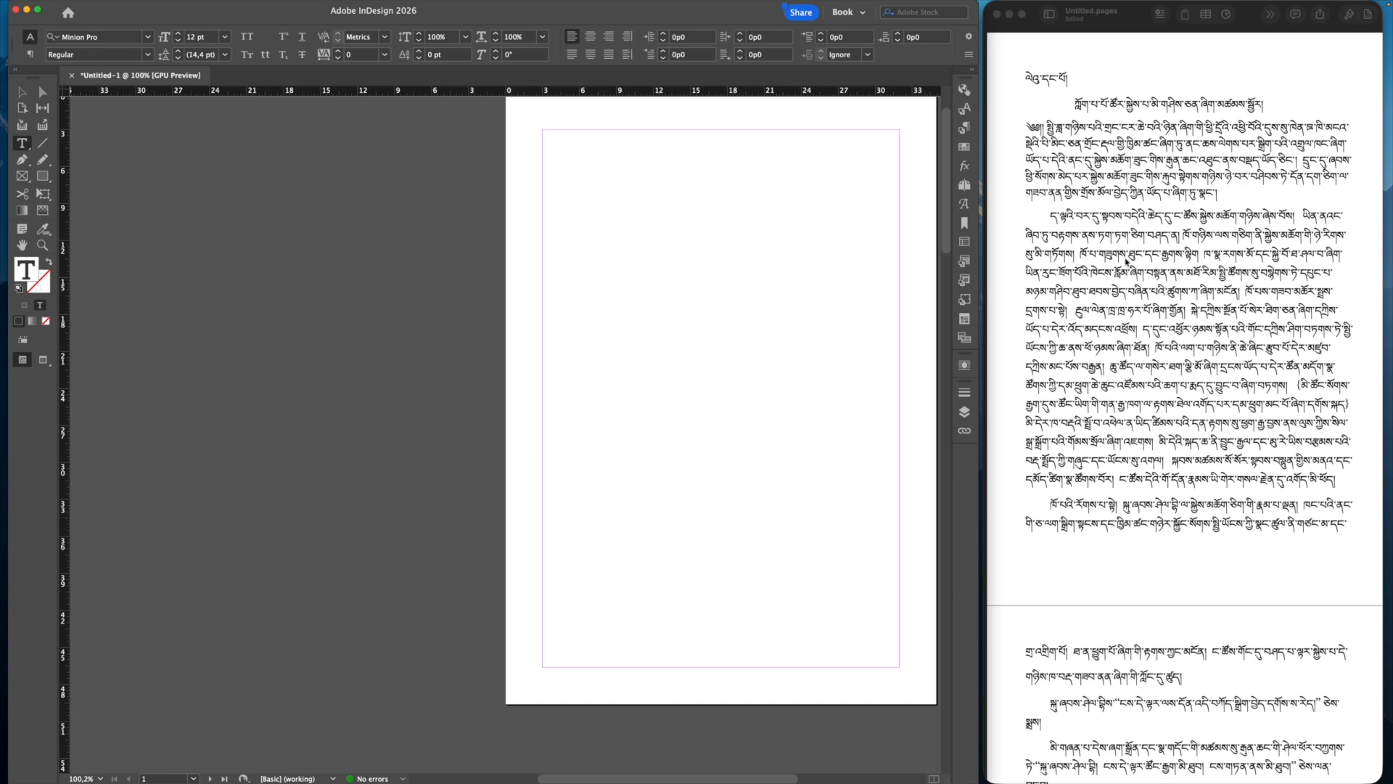
Step: Copy all the Tibetan text from Pages and paste it into the page 1 frame
left_click(1084, 209)
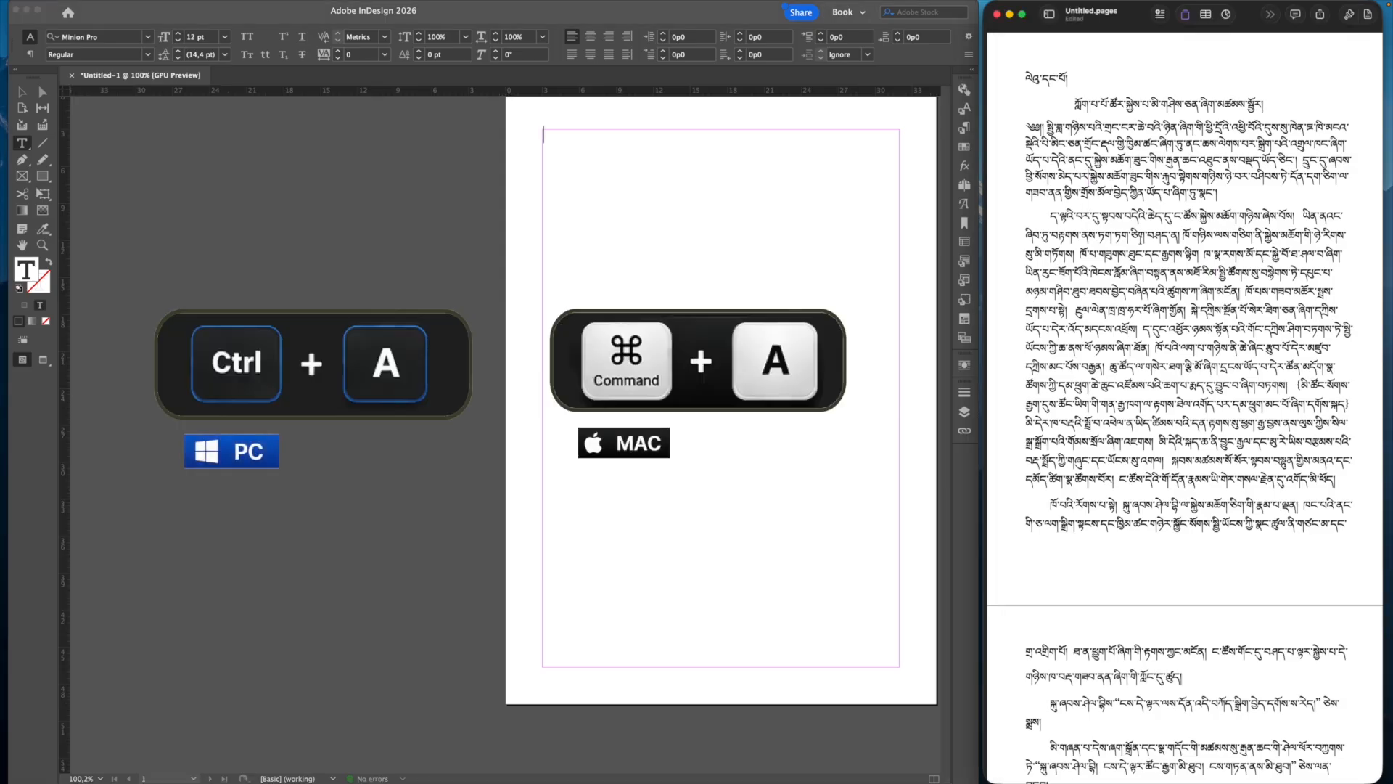
key("super+a")
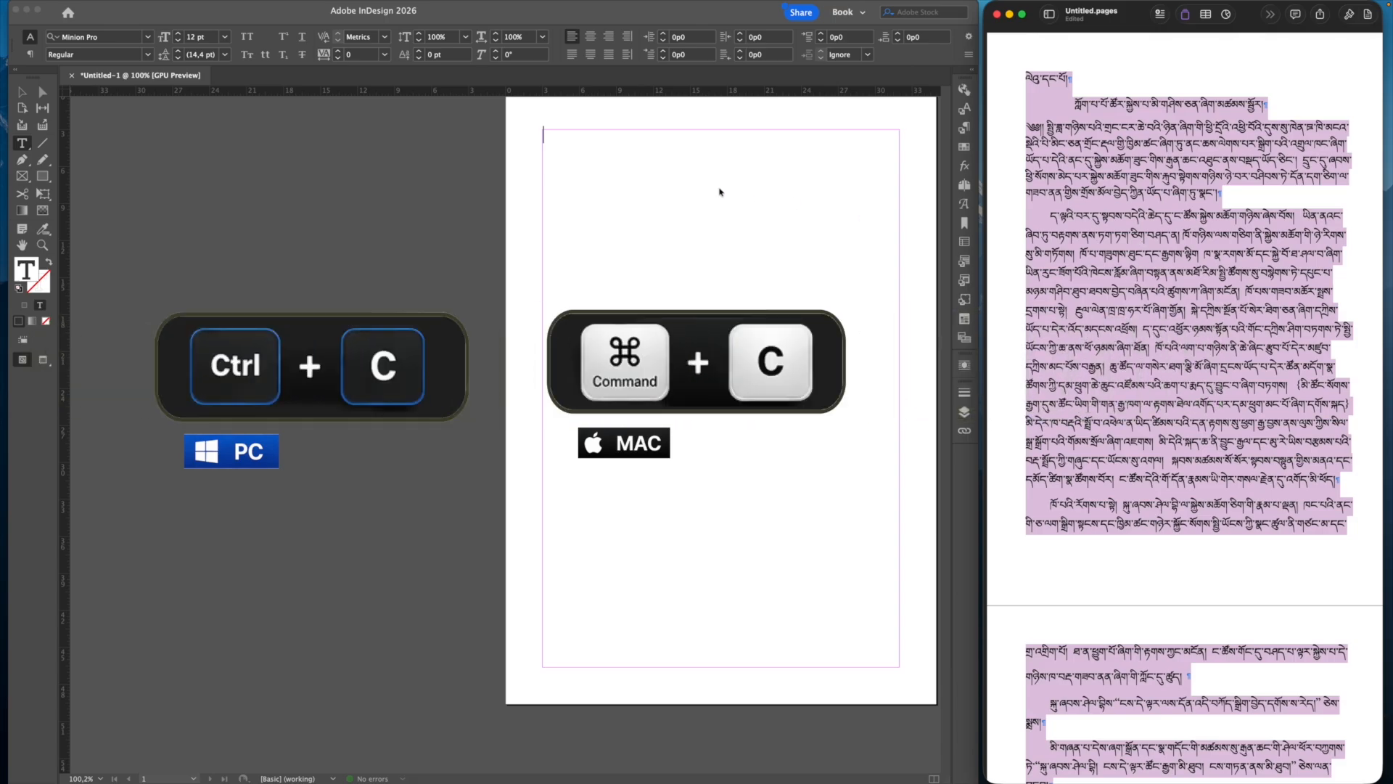
left_click(674, 184)
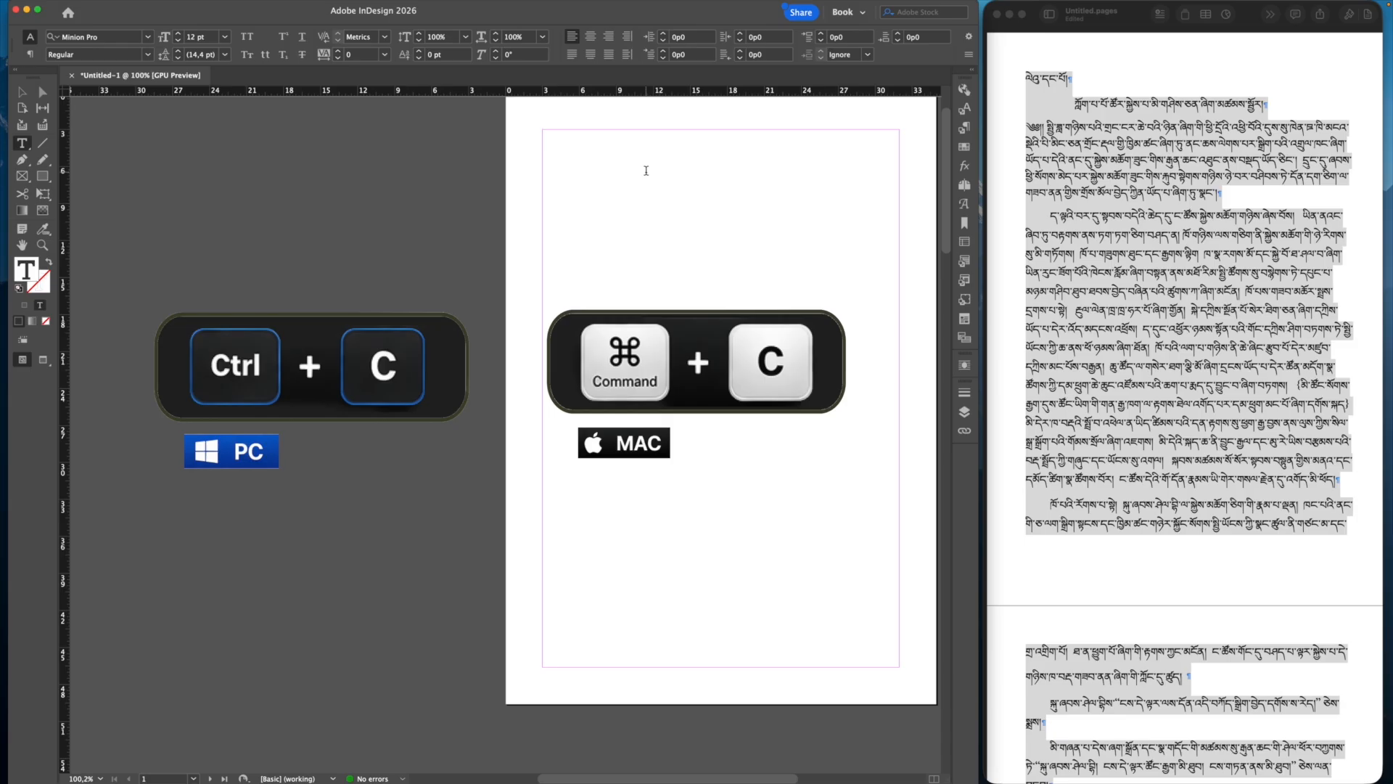
left_click(646, 172)
key("super+v")
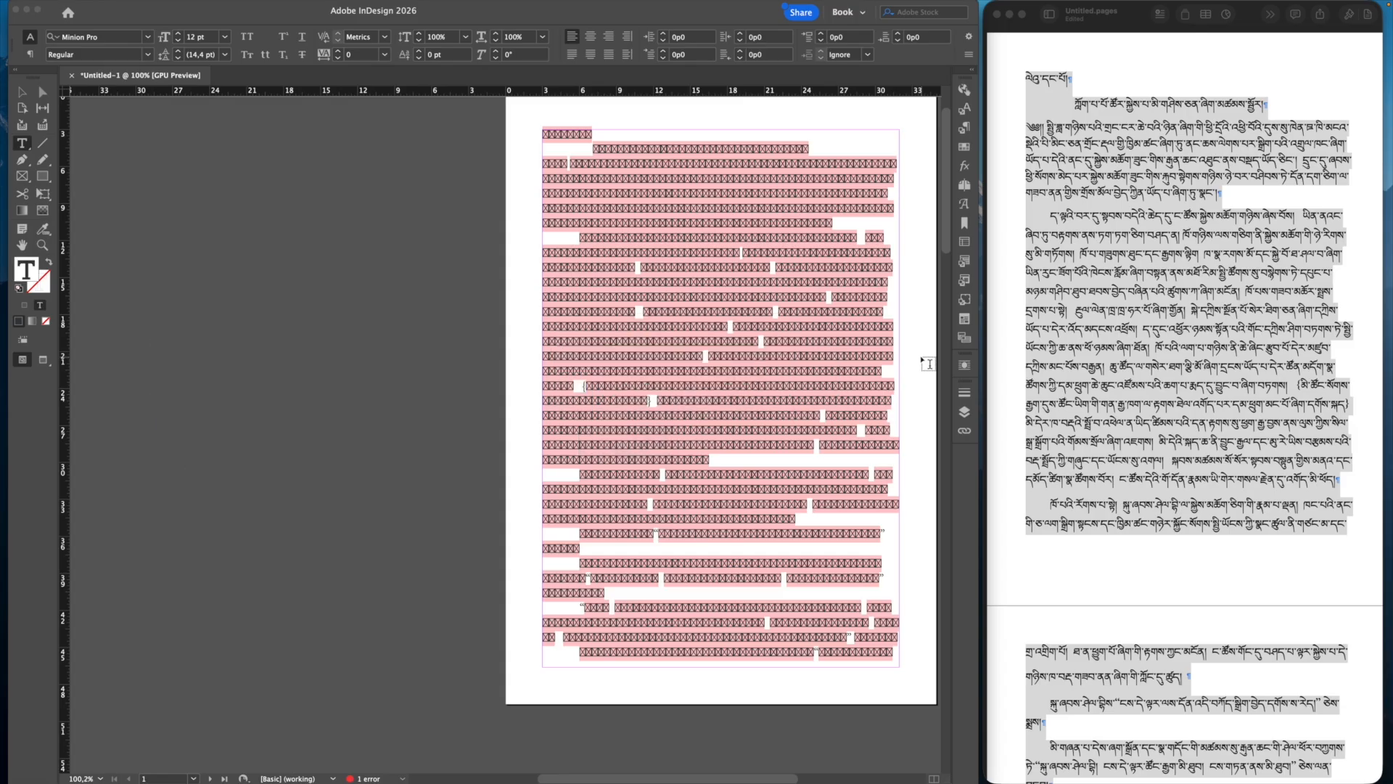
left_click(1138, 298)
left_click(1154, 210)
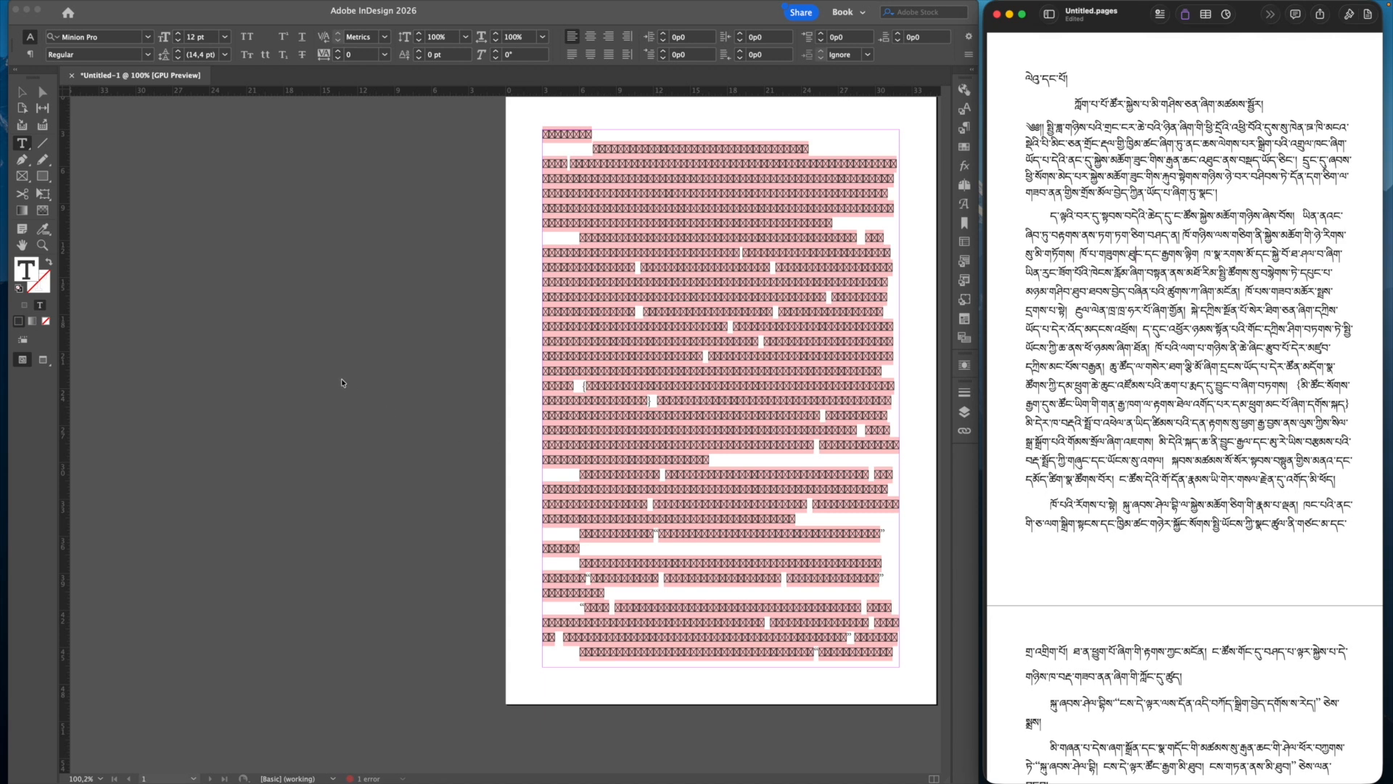
scroll(341, 378, "down", 10)
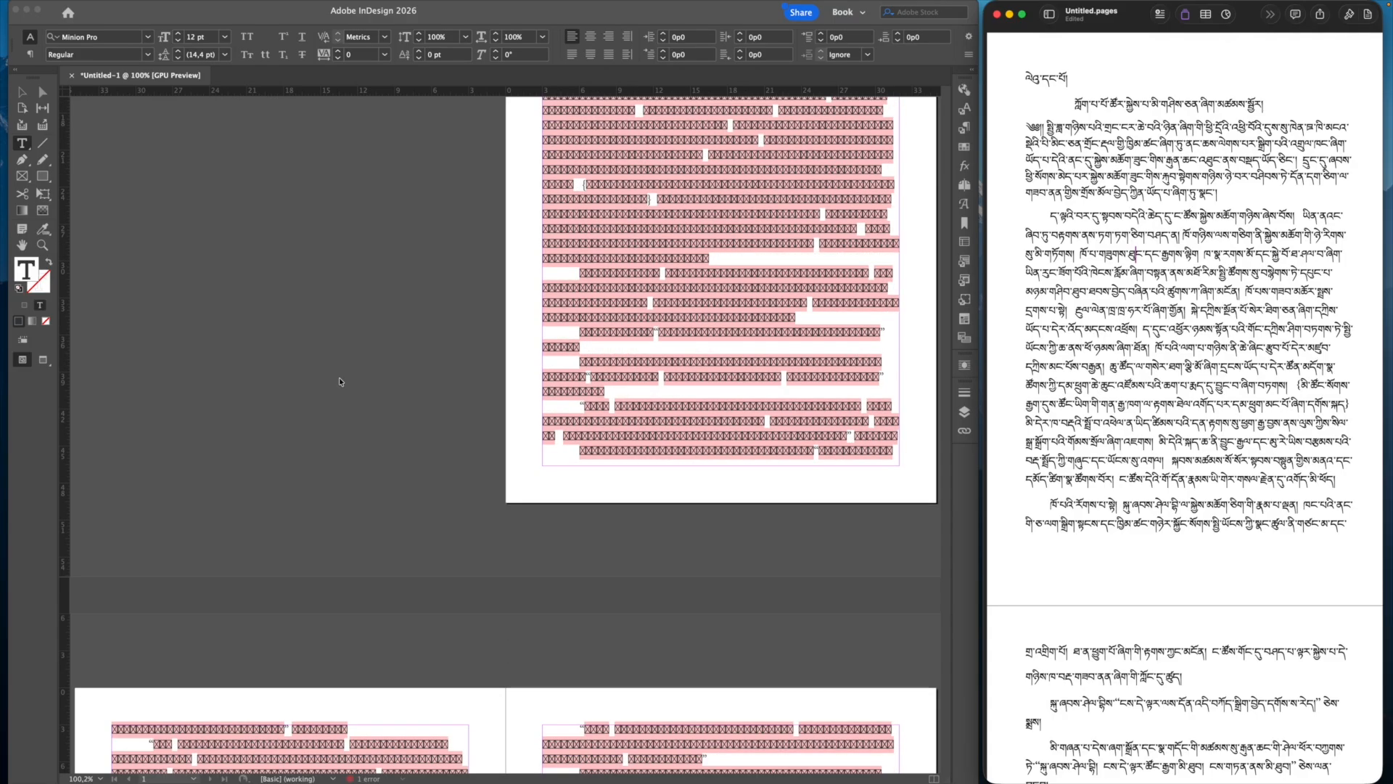
scroll(339, 380, "up", 8)
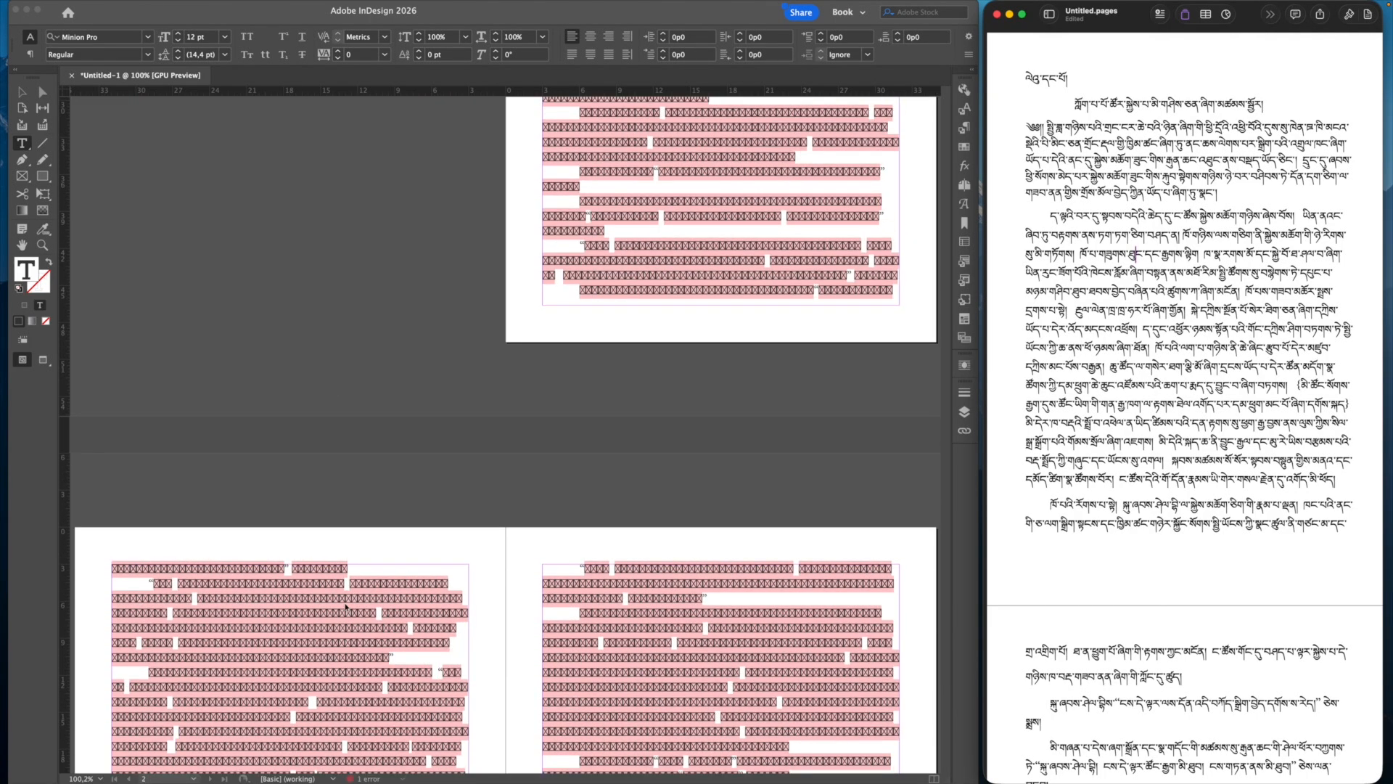
scroll(544, 386, "up", 6)
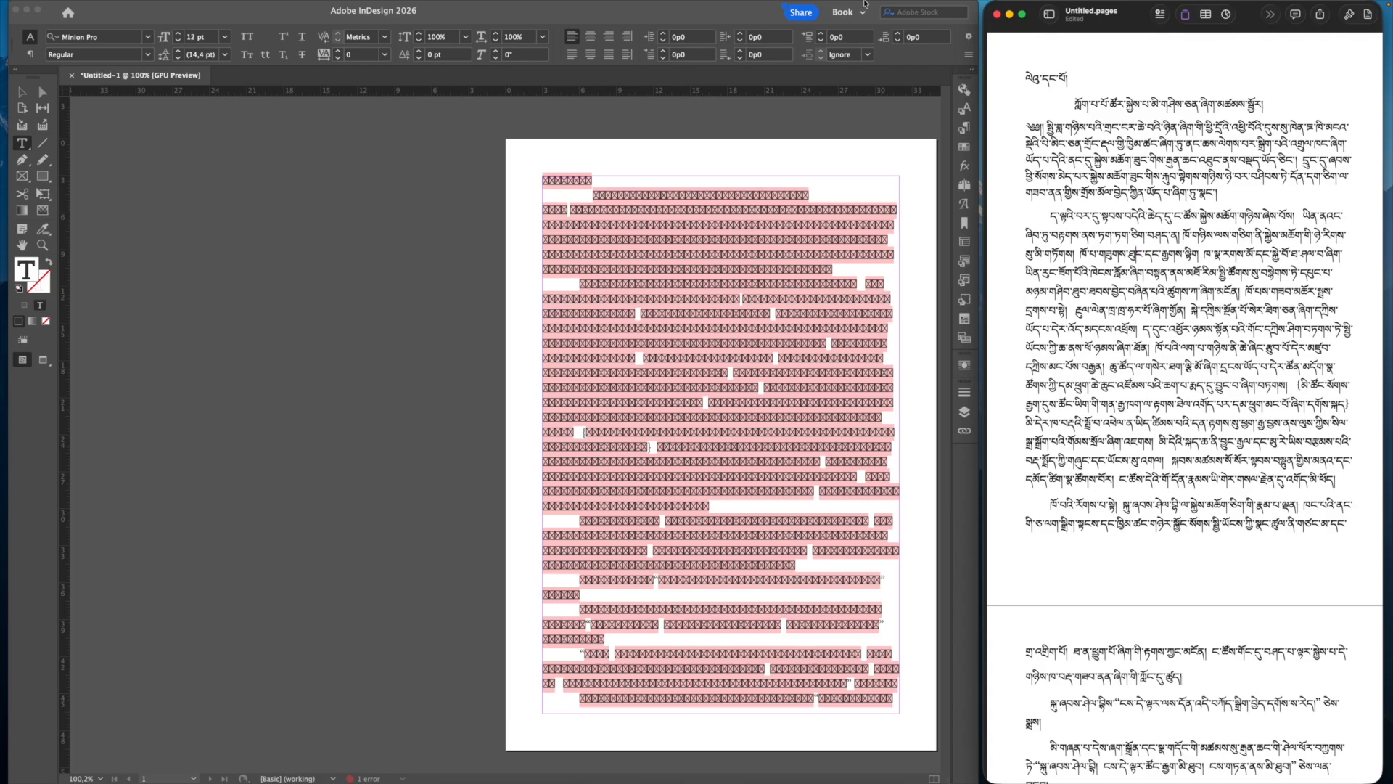
mouse_move(896, 4)
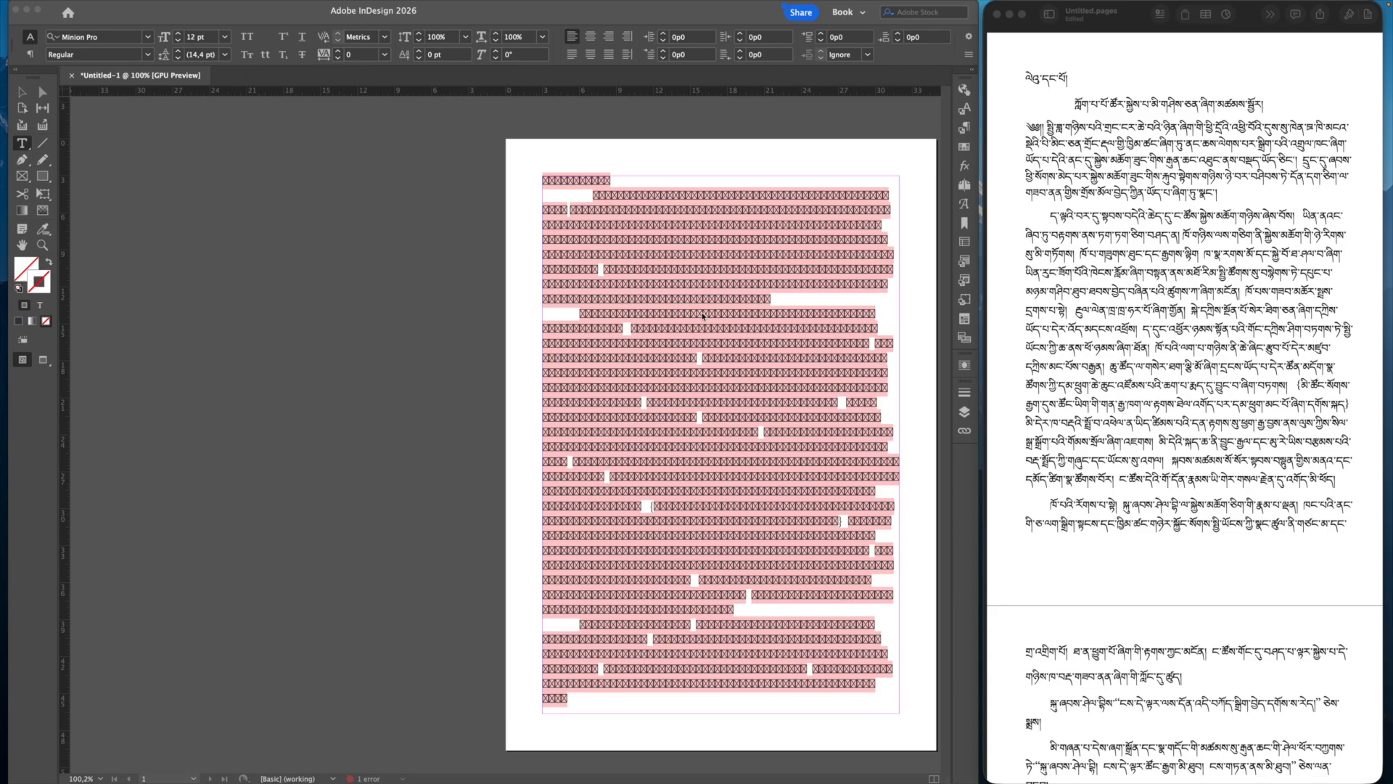
left_click(672, 305)
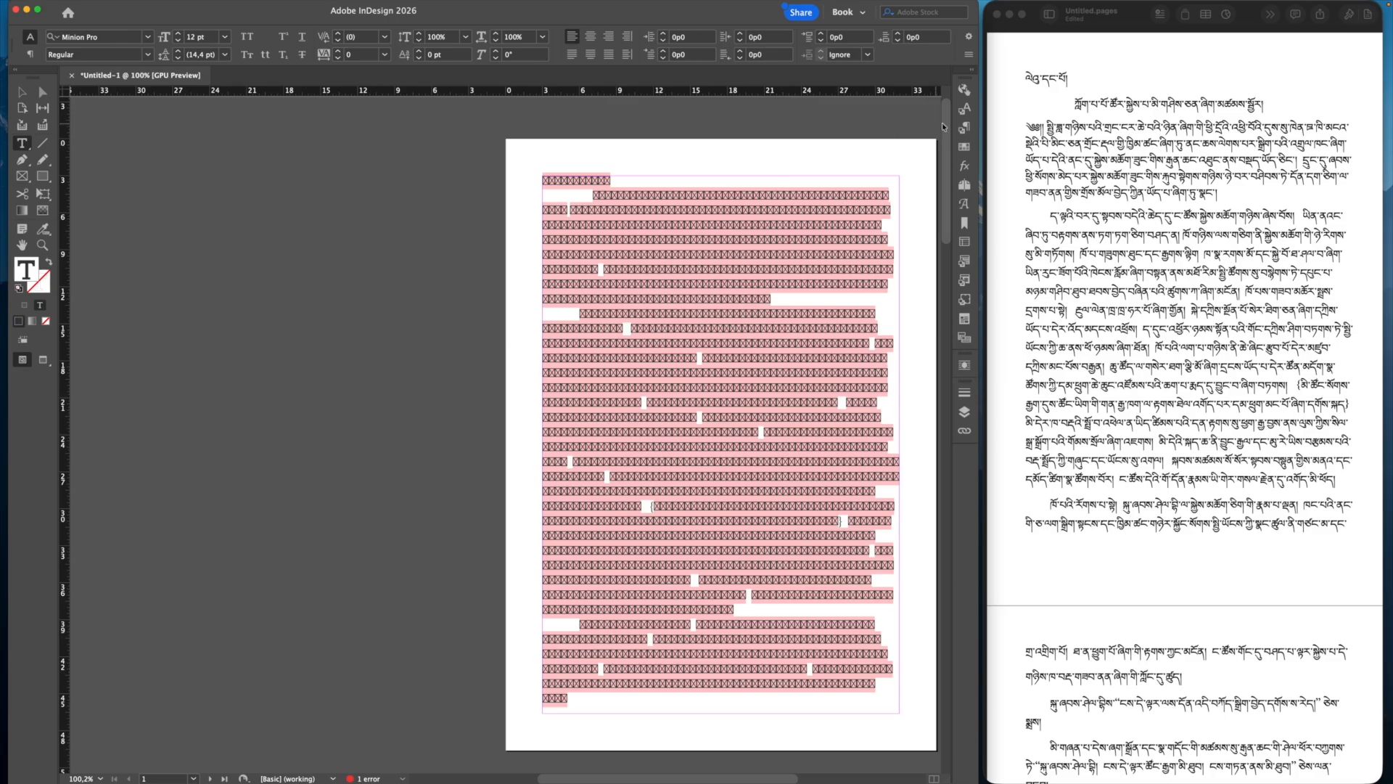
left_click(967, 127)
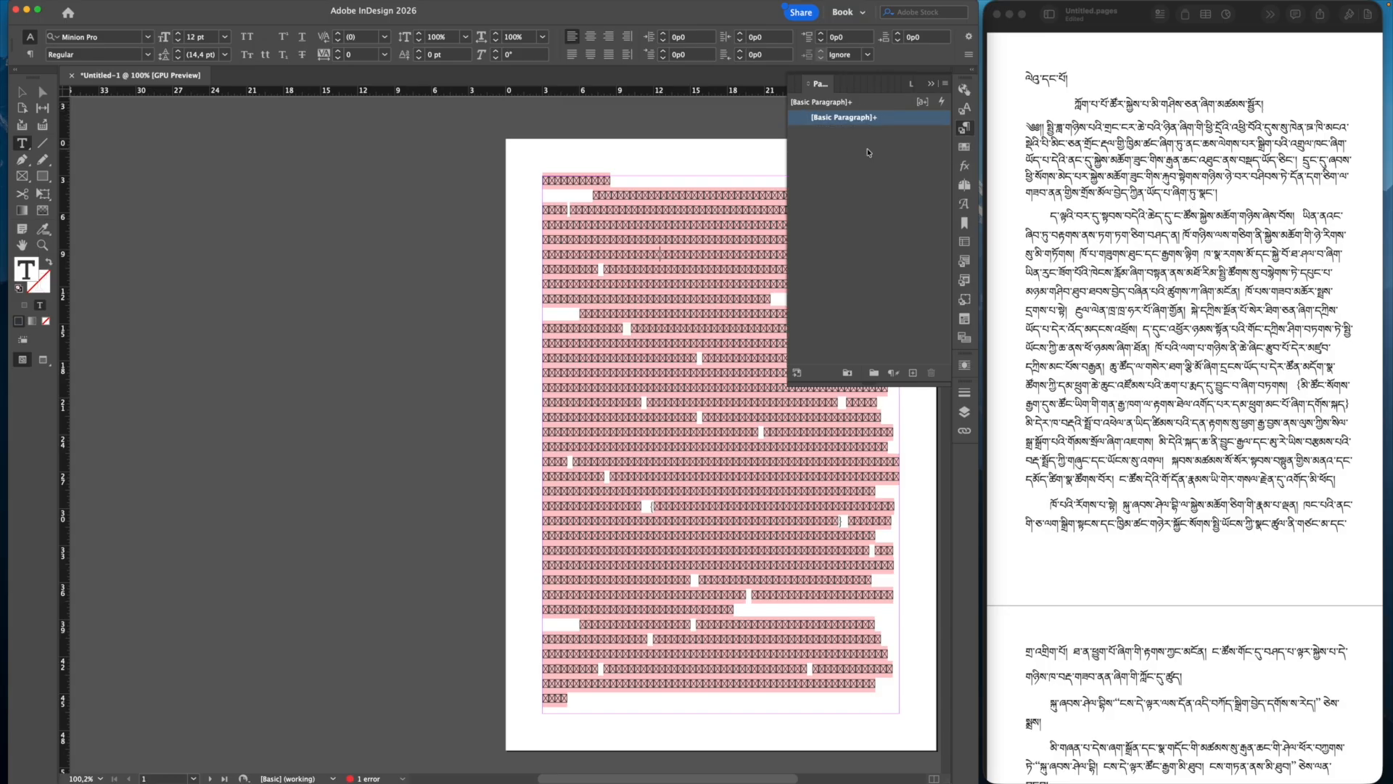
mouse_move(888, 125)
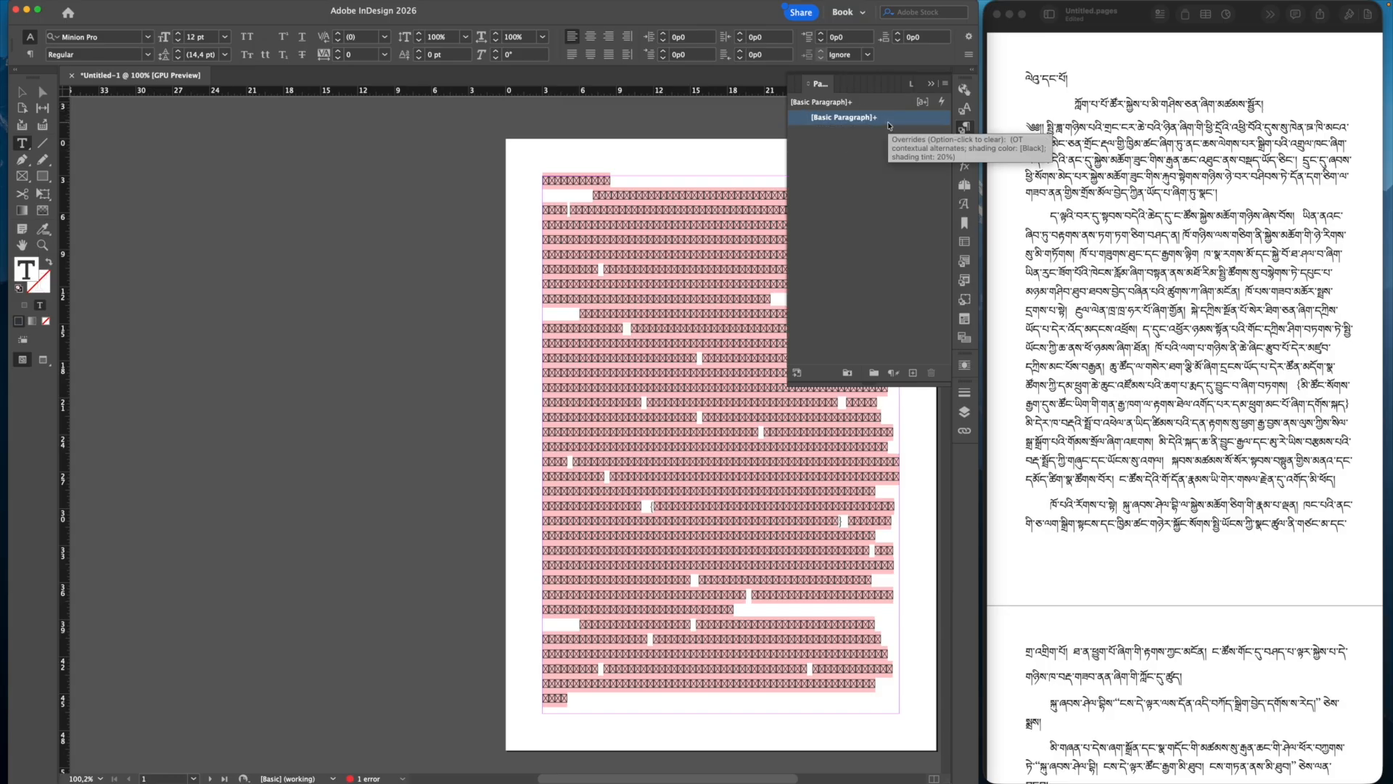
left_click(931, 84)
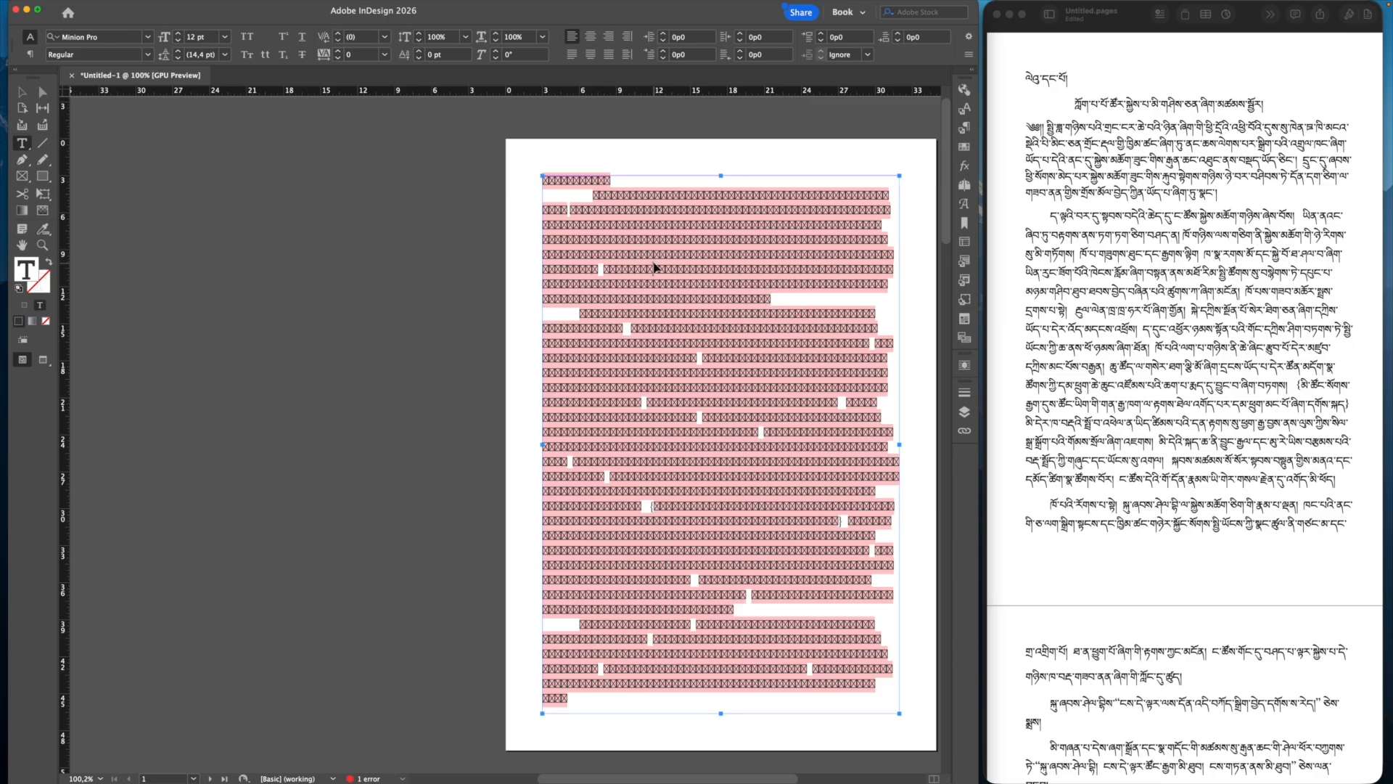
Step: Select the whole story and set it in the Monlam Uni OuChan2 font
key("super+a")
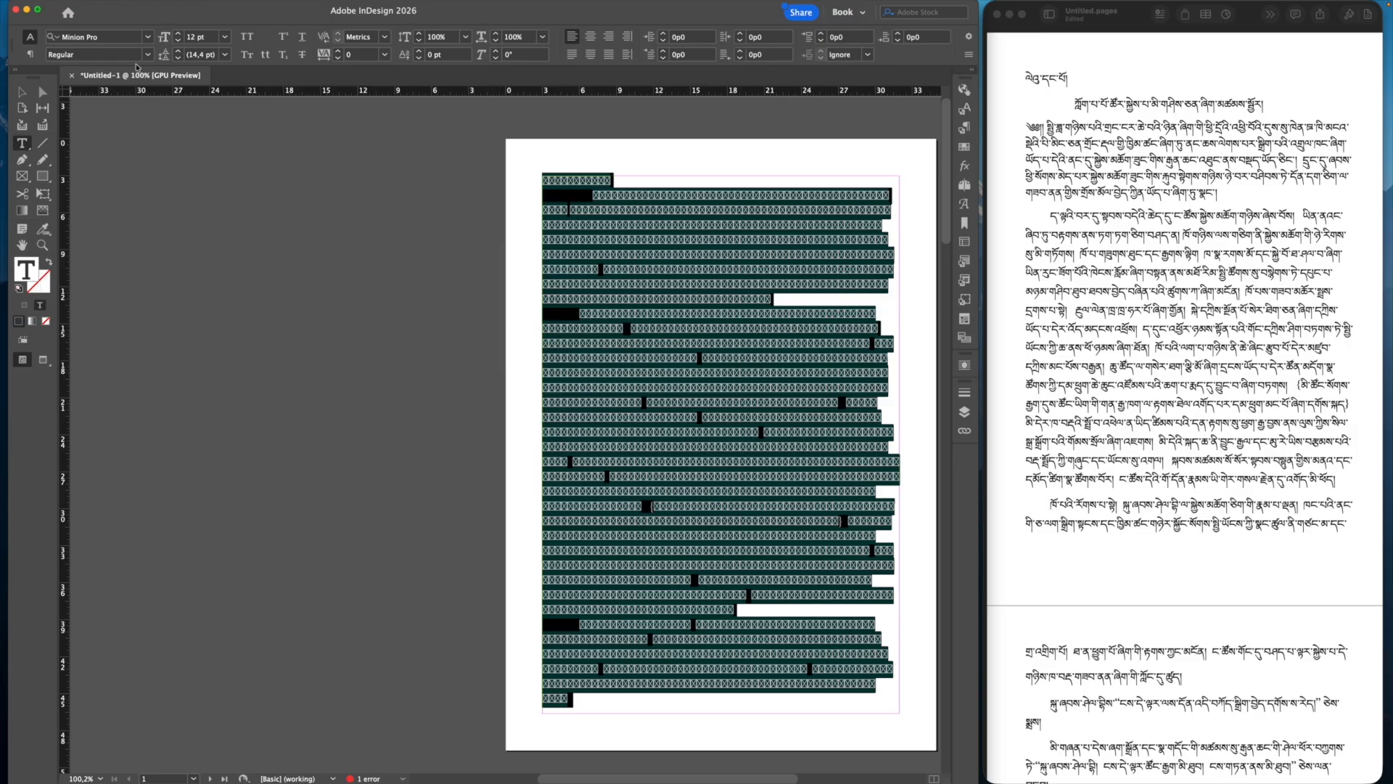
left_click(149, 37)
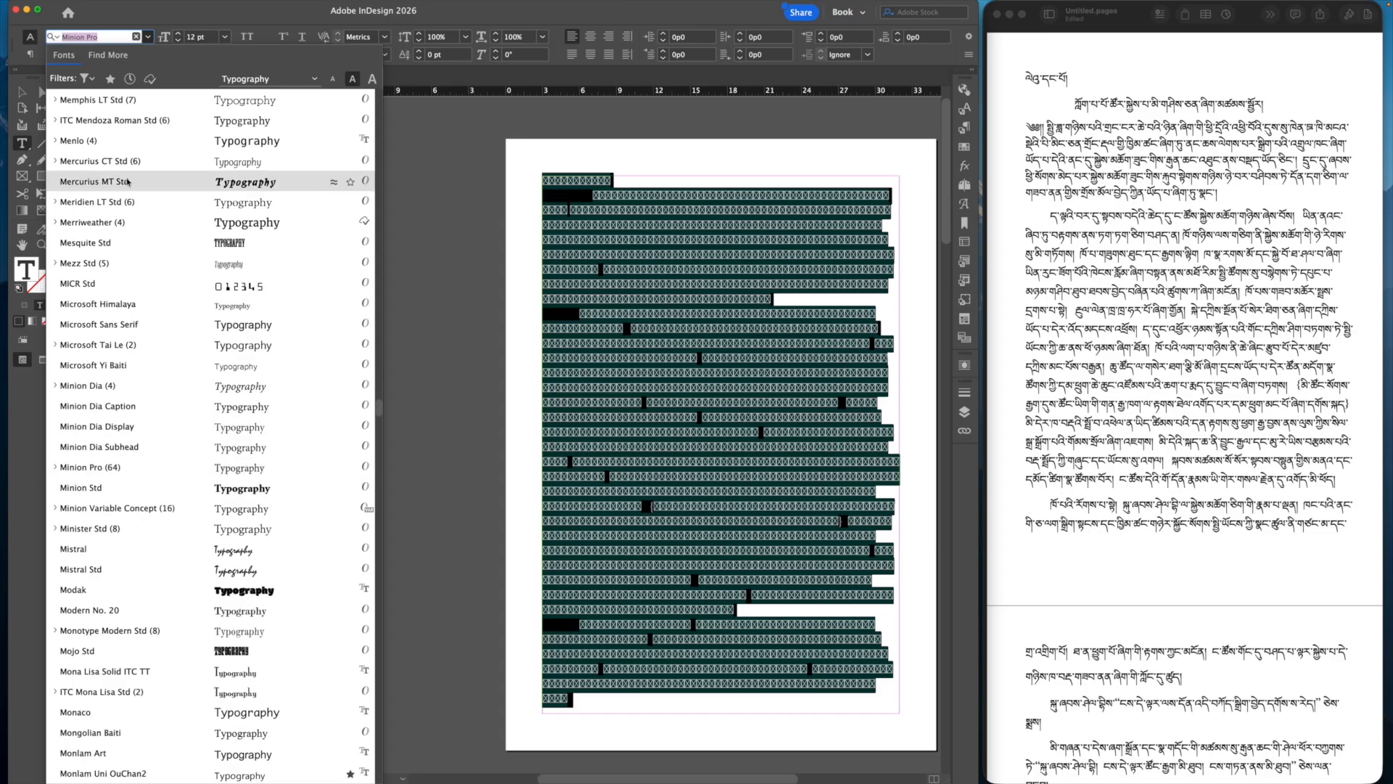
scroll(127, 181, "up", 15)
scroll(128, 181, "up", 20)
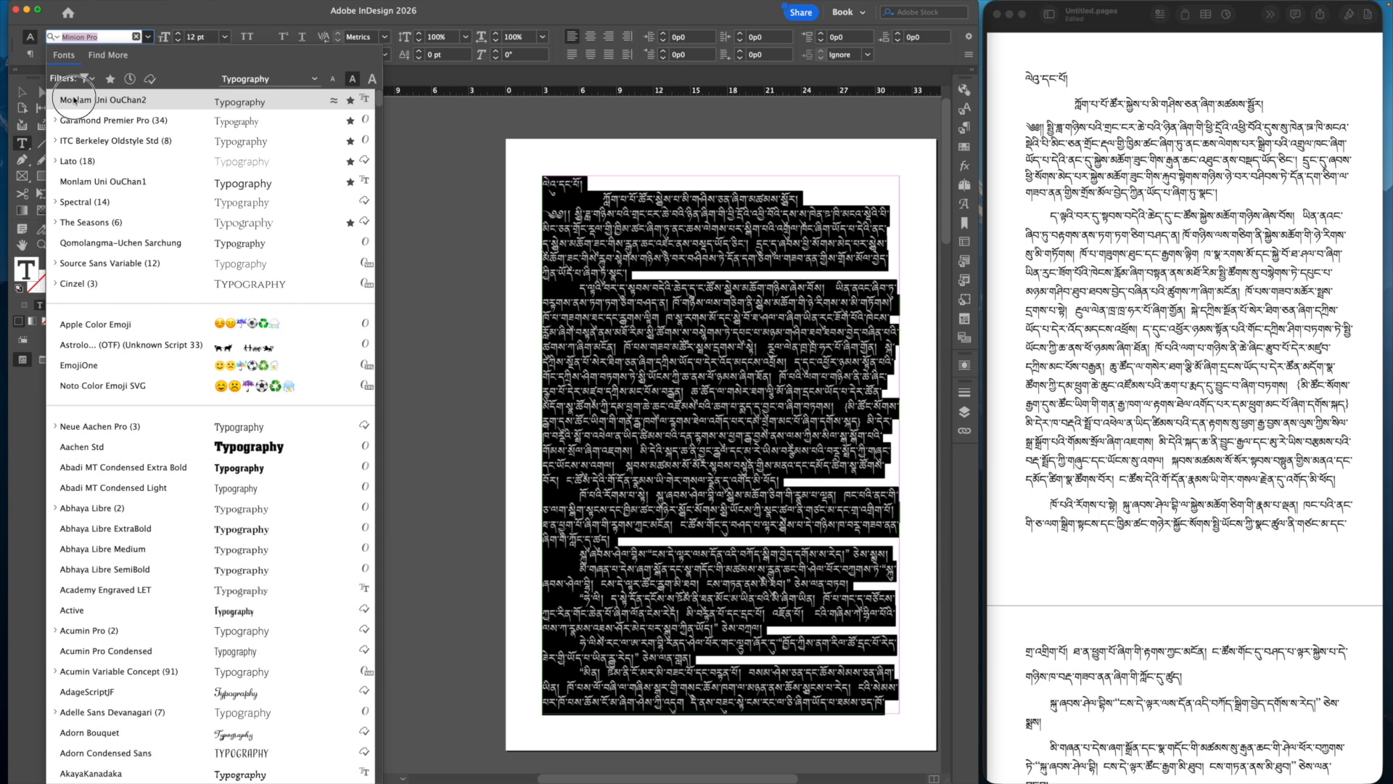
left_click(75, 100)
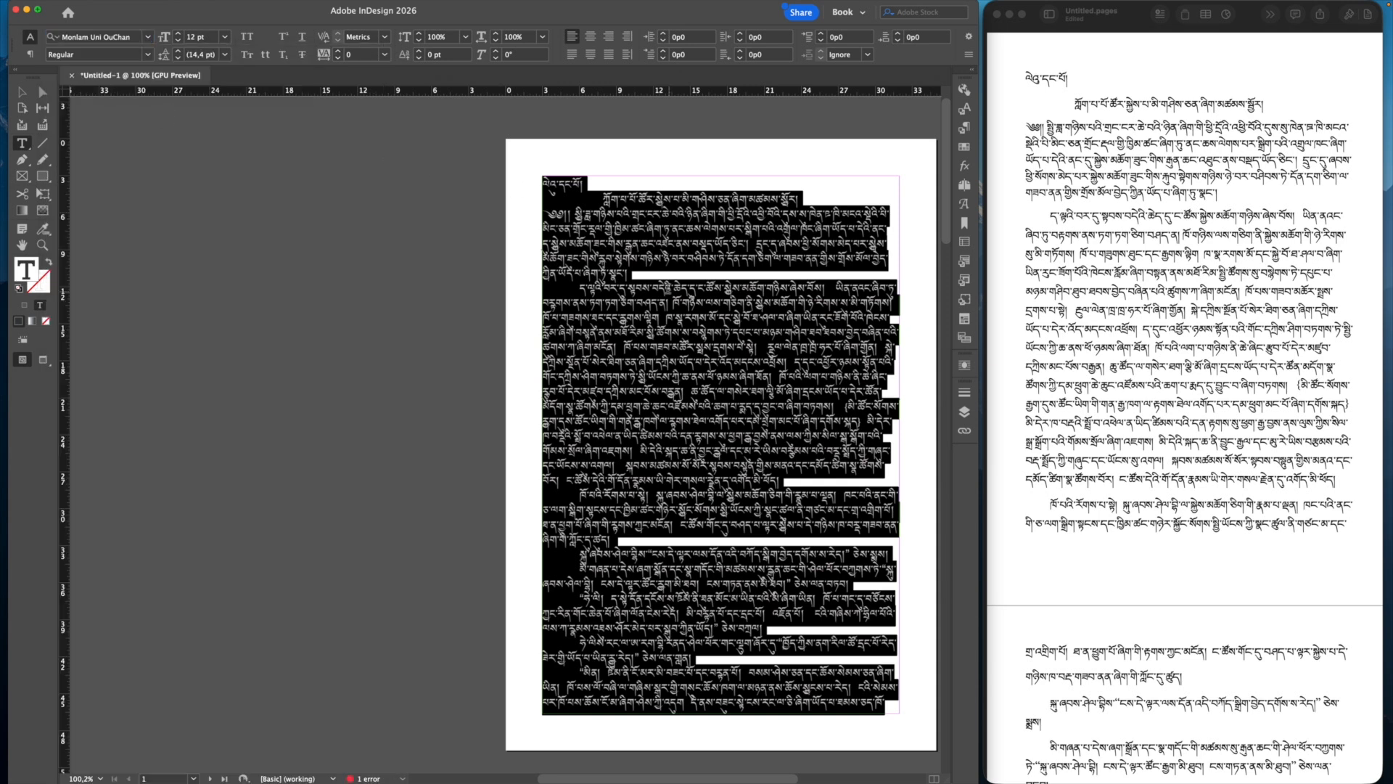
left_click(651, 273)
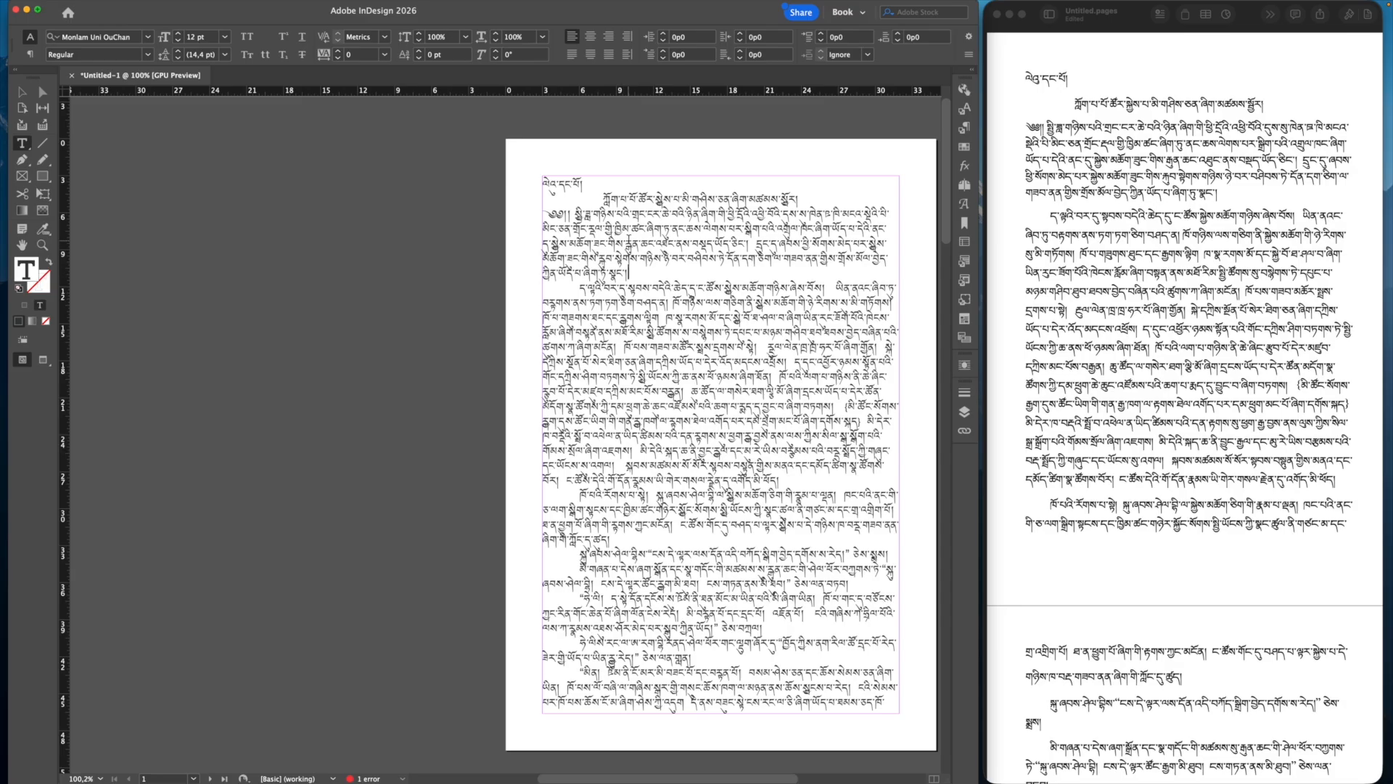
left_click_drag(640, 273, 551, 164)
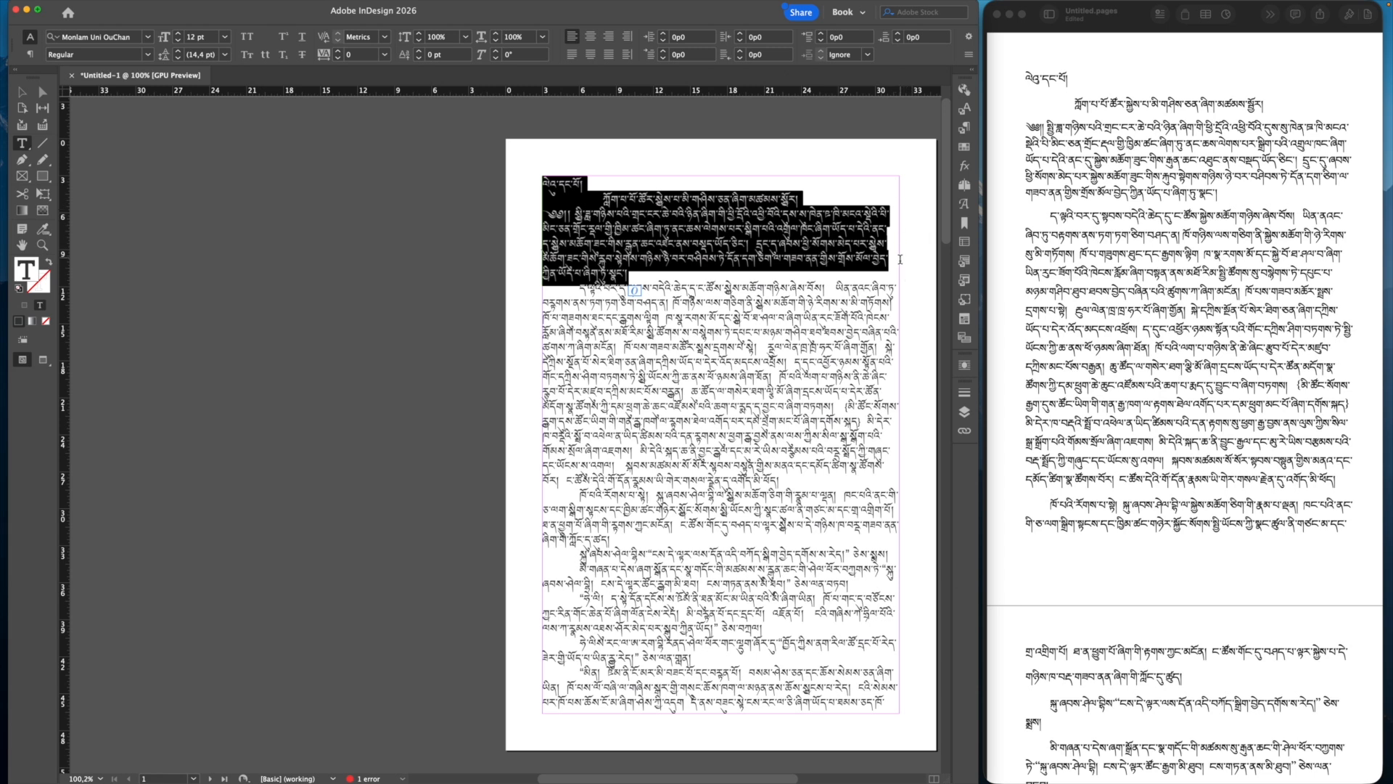
left_click(609, 55)
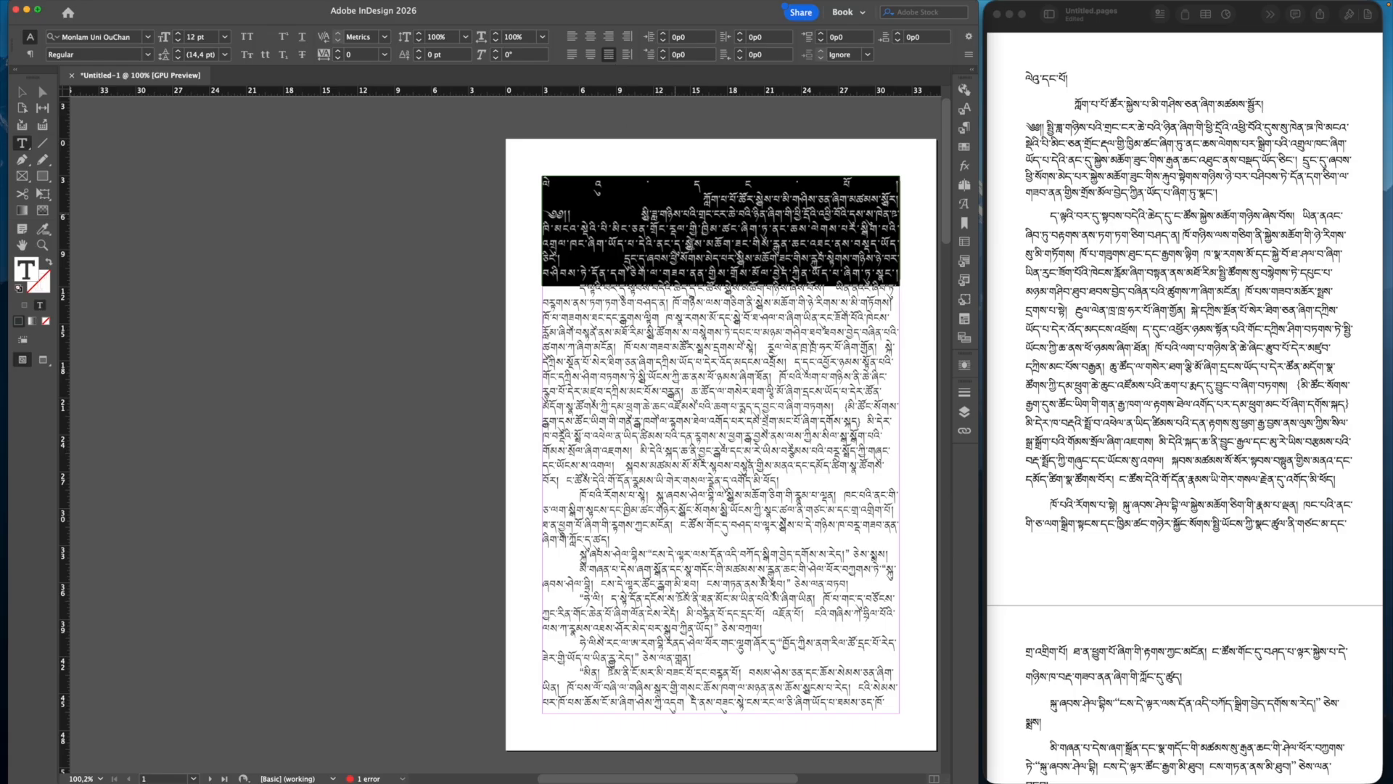
left_click(610, 187)
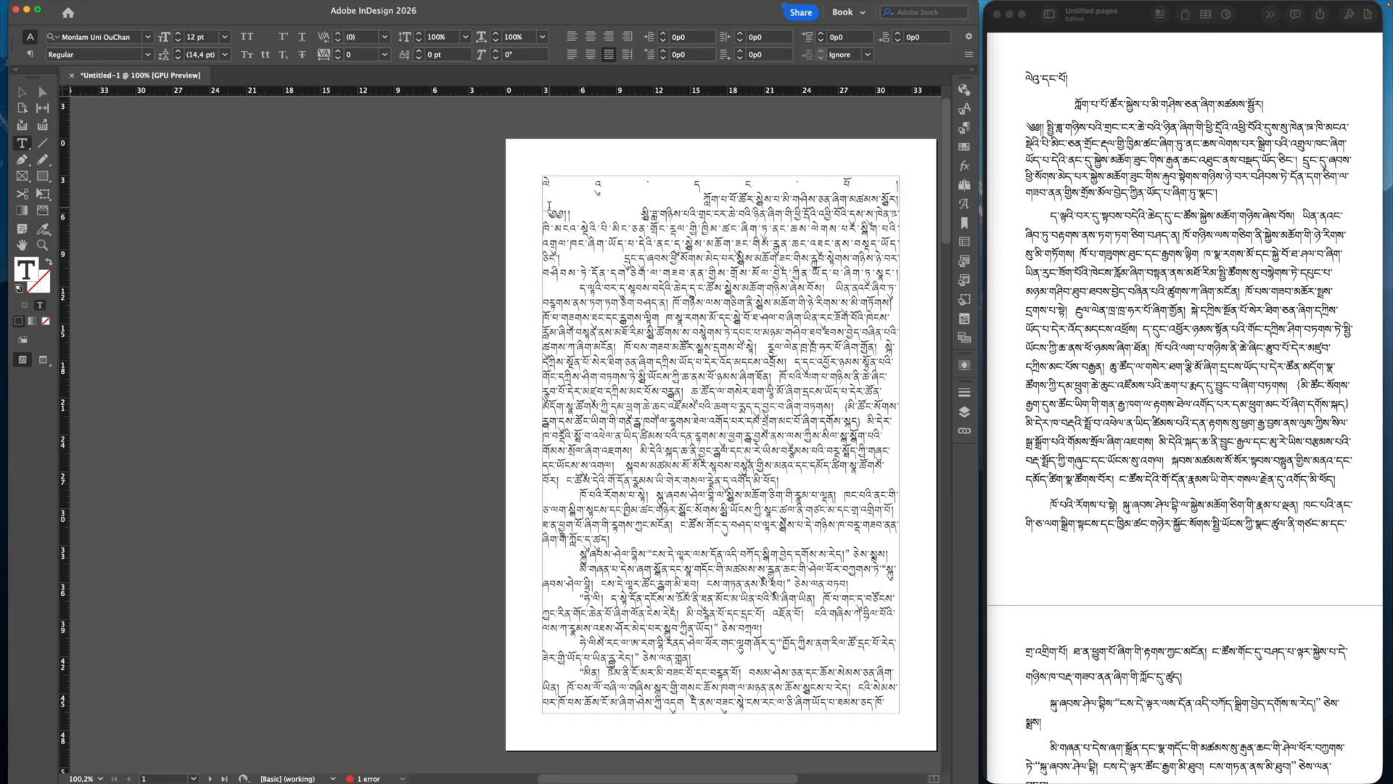
left_click_drag(544, 182, 918, 272)
left_click(571, 54)
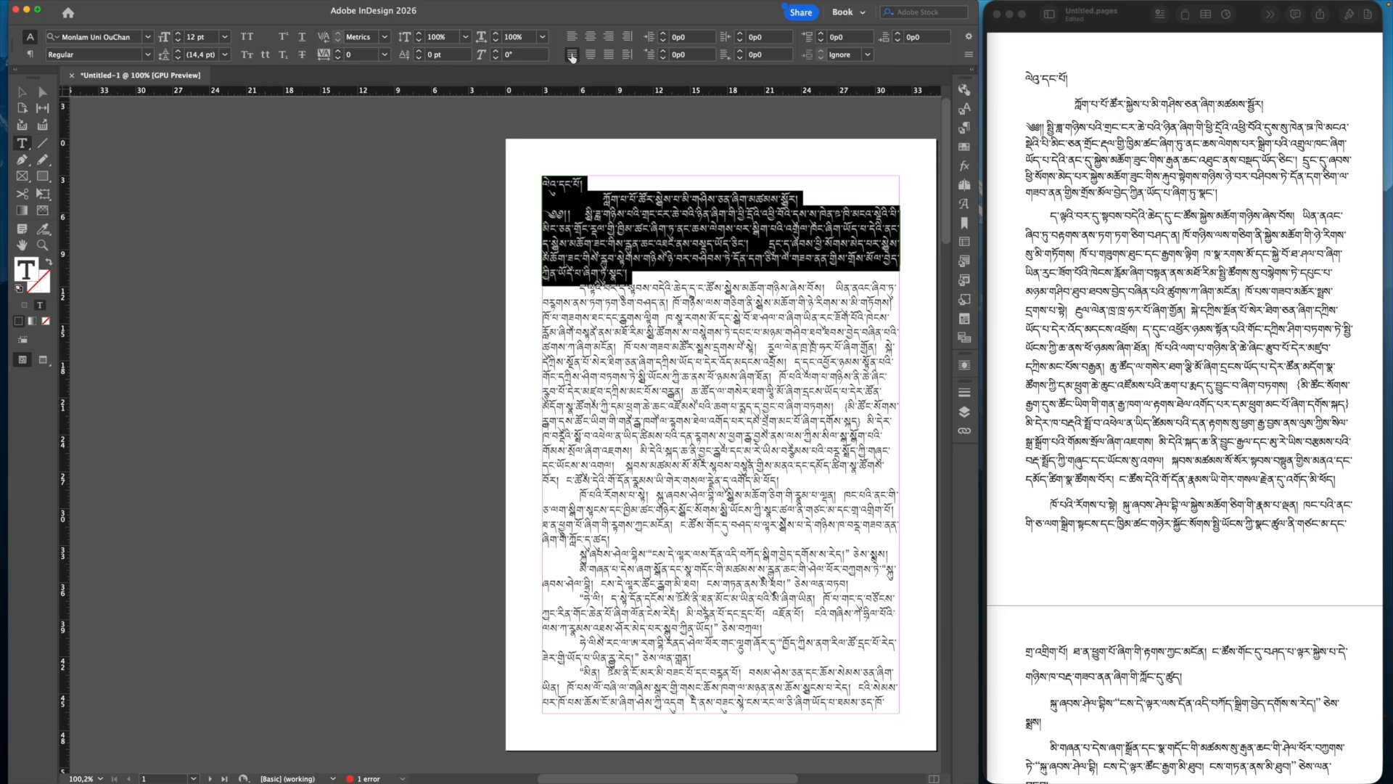
left_click(729, 240)
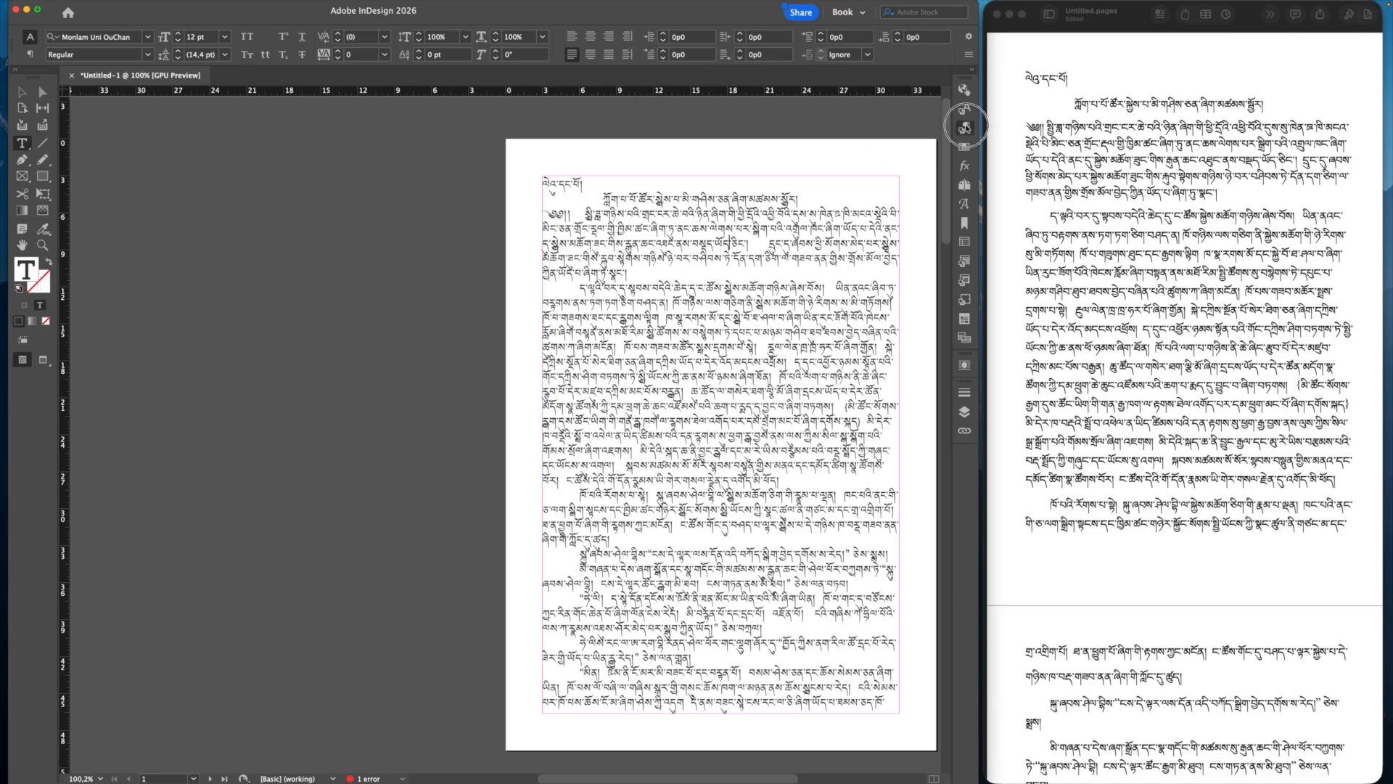
Step: Maximise the InDesign window to full screen and return to the top of page 1
left_click(965, 127)
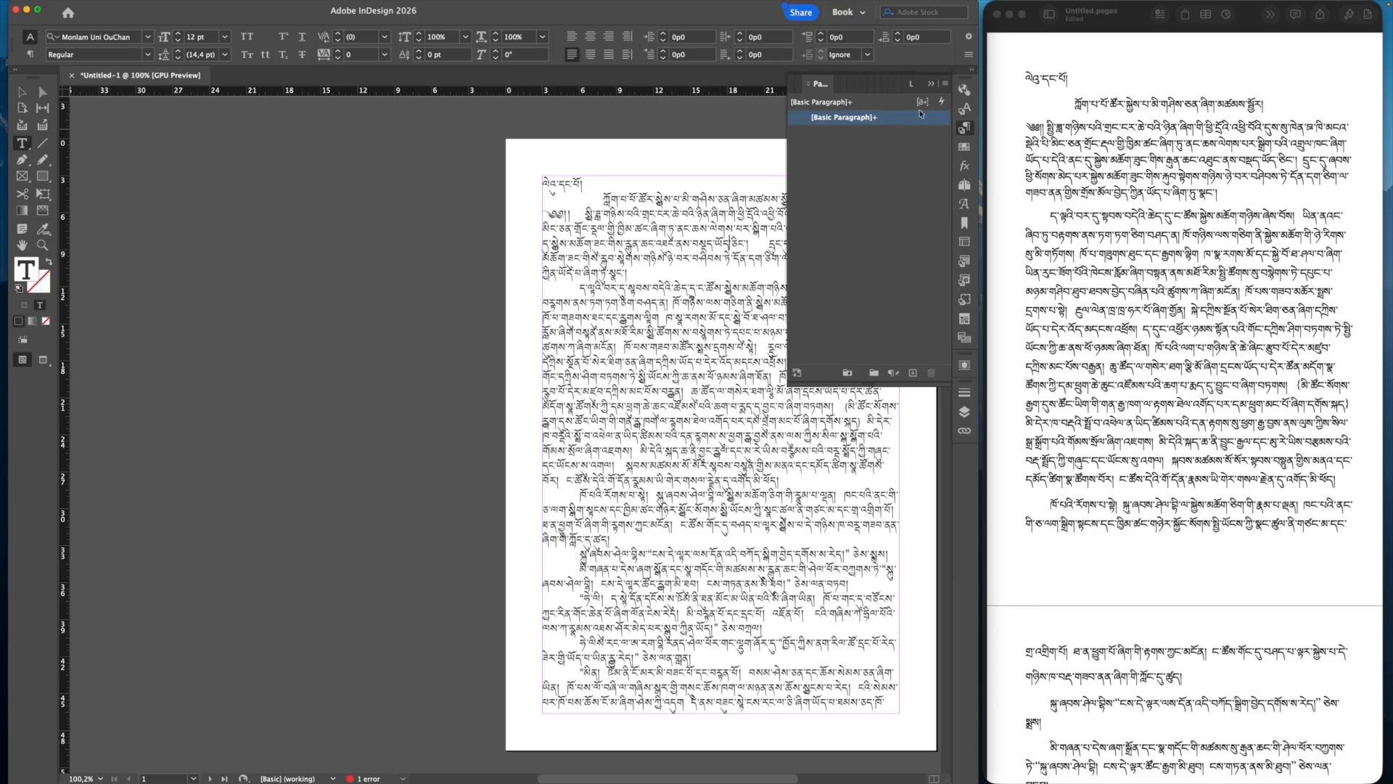
left_click(862, 151)
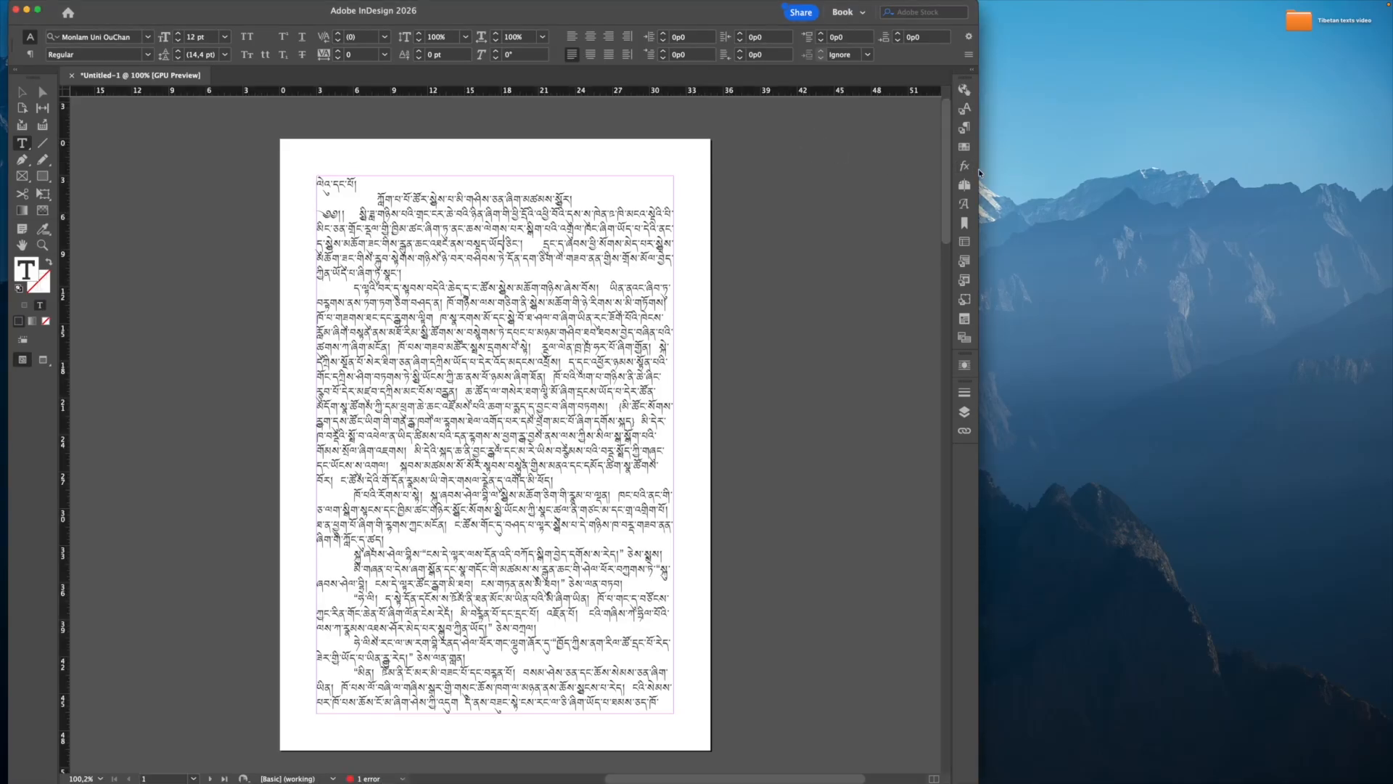
left_click(39, 11)
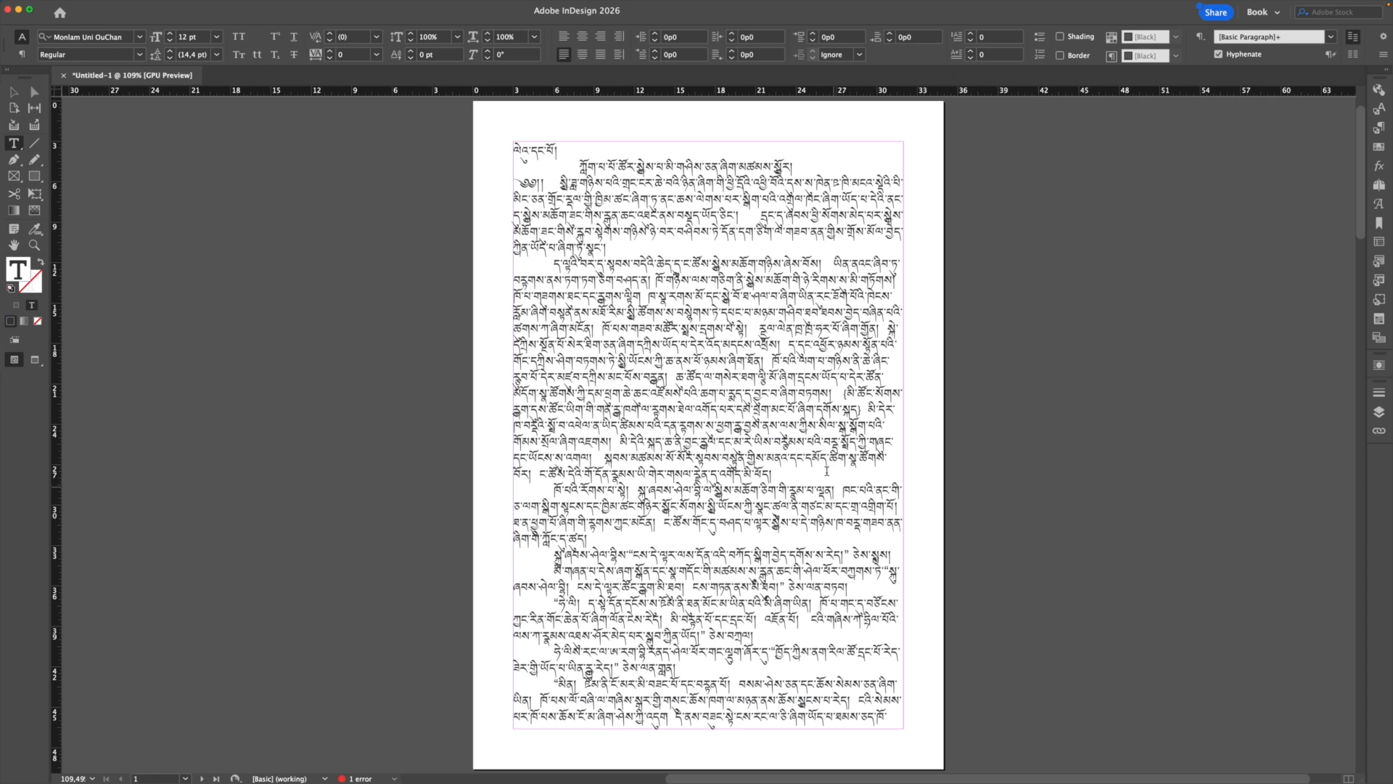
scroll(826, 471, "down", 5)
scroll(825, 472, "up", 7)
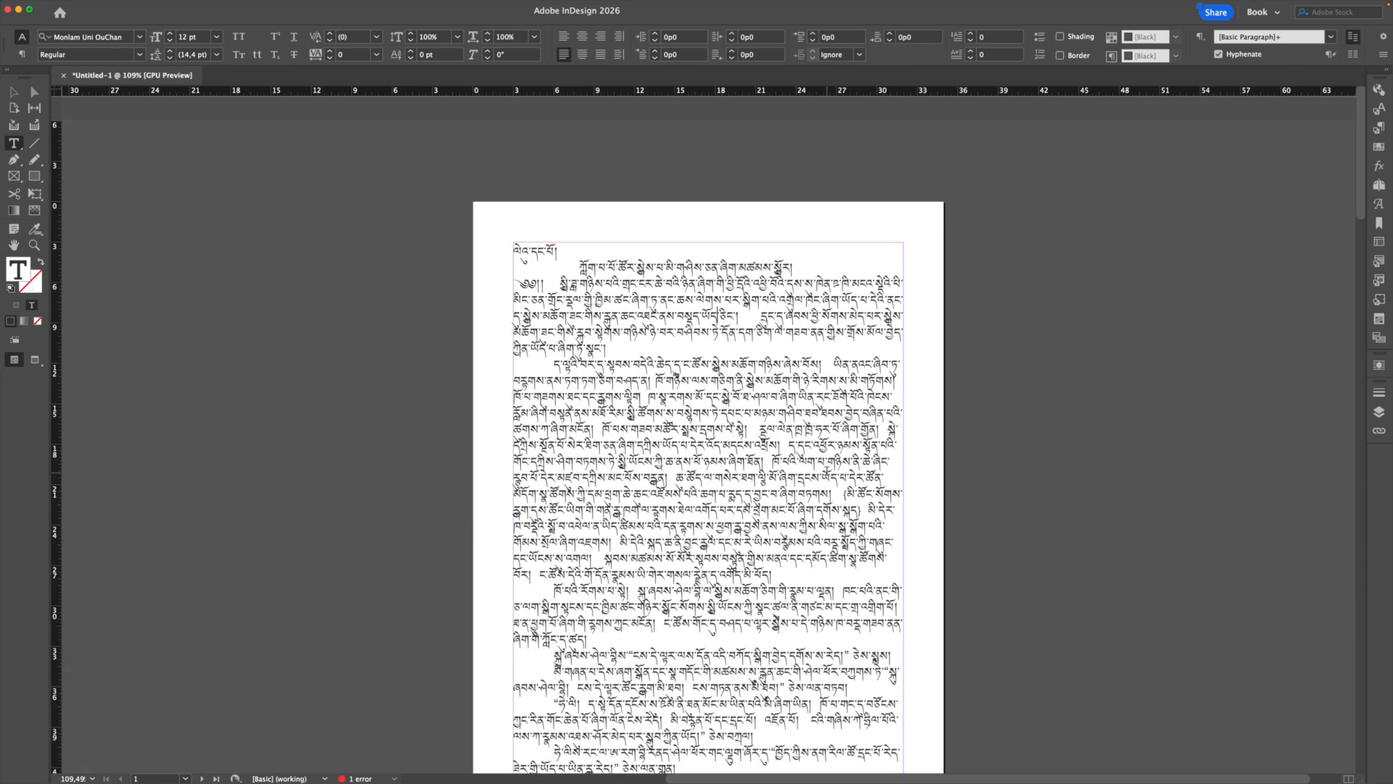
scroll(708, 471, "down", 3)
scroll(708, 472, "up", 1)
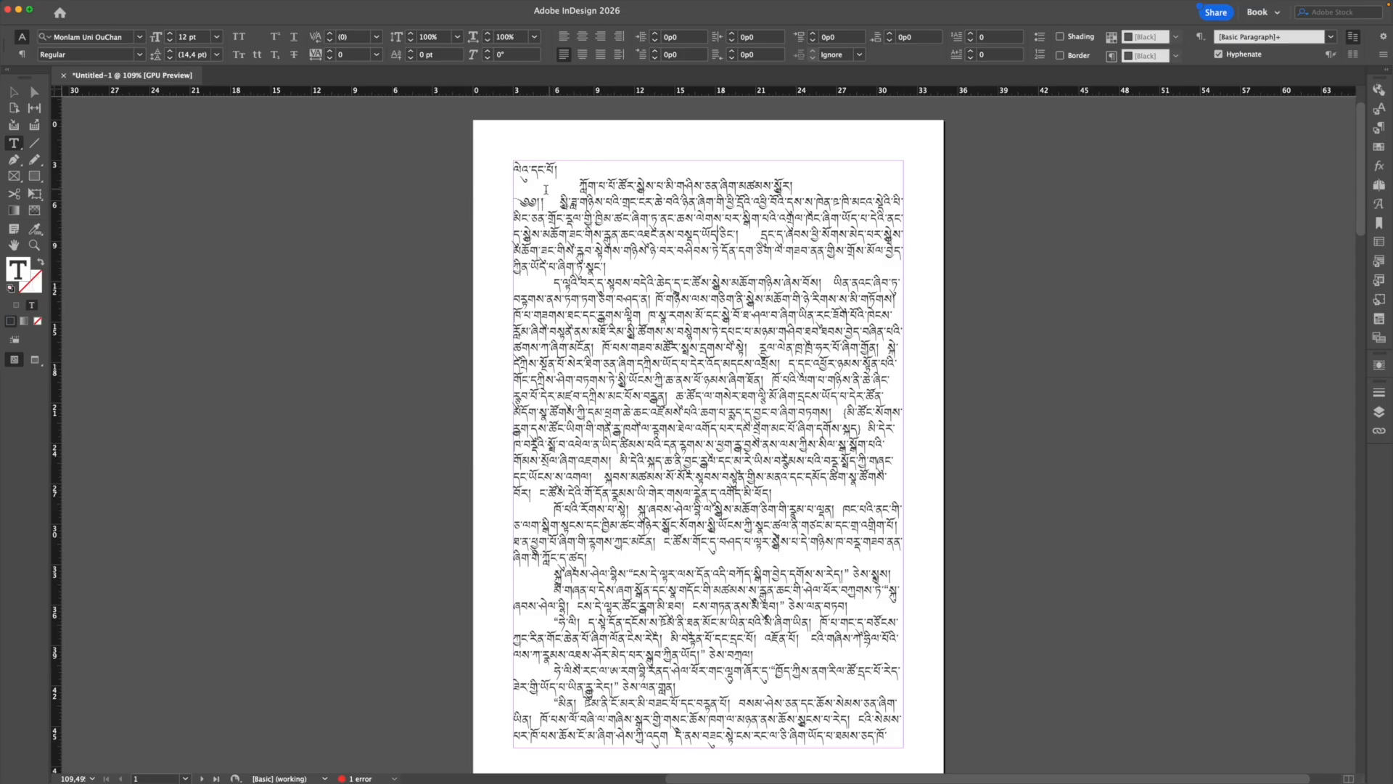
Step: Select the heading and first paragraph and start a new paragraph style from them
left_click_drag(624, 270, 490, 183)
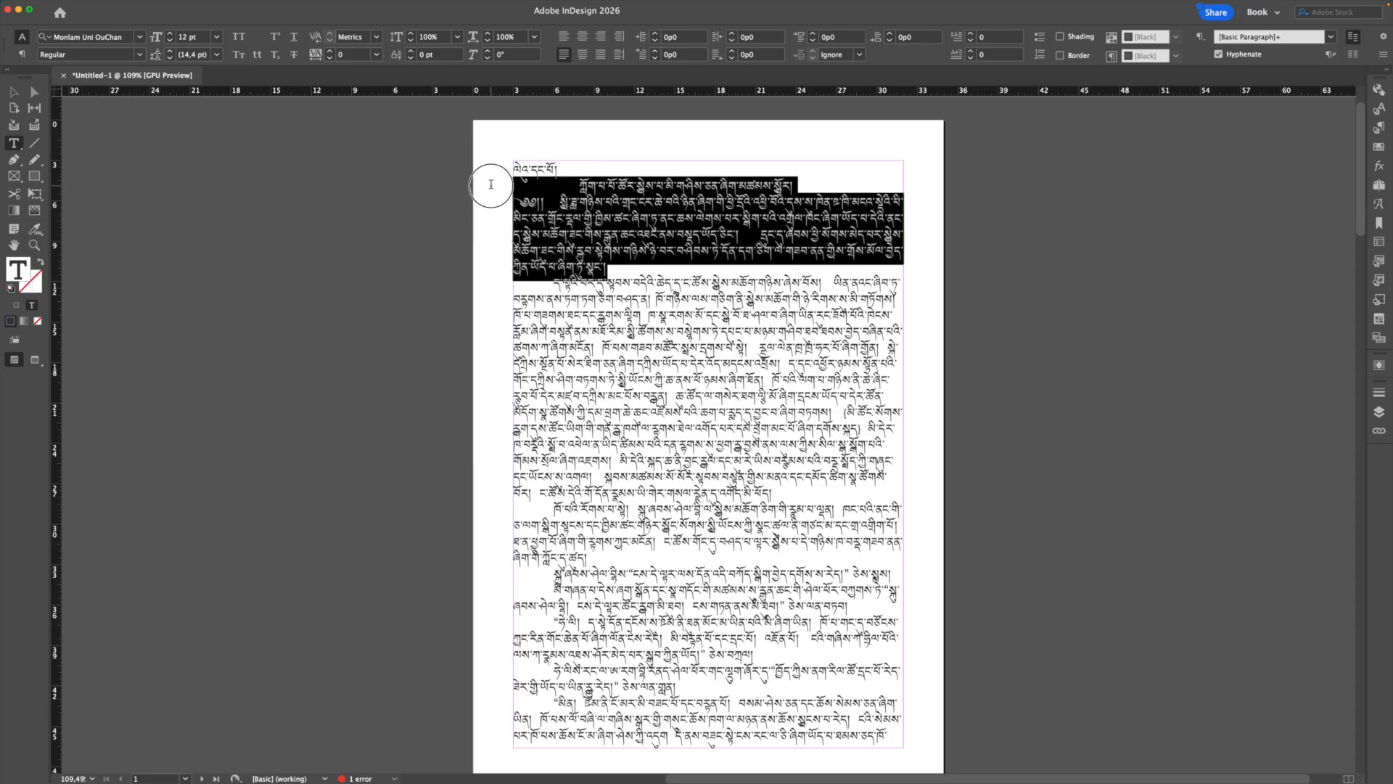
left_click(1378, 128)
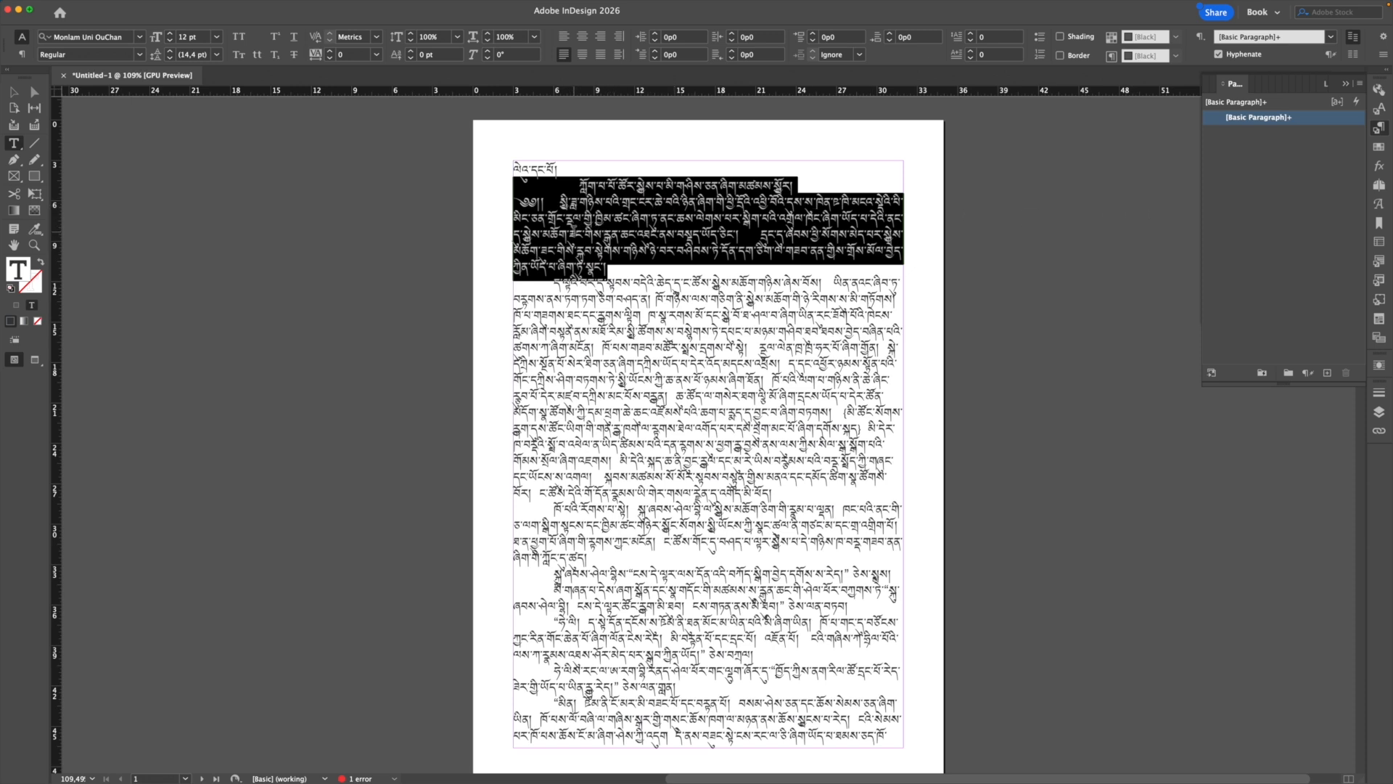
left_click(1327, 375, "alt")
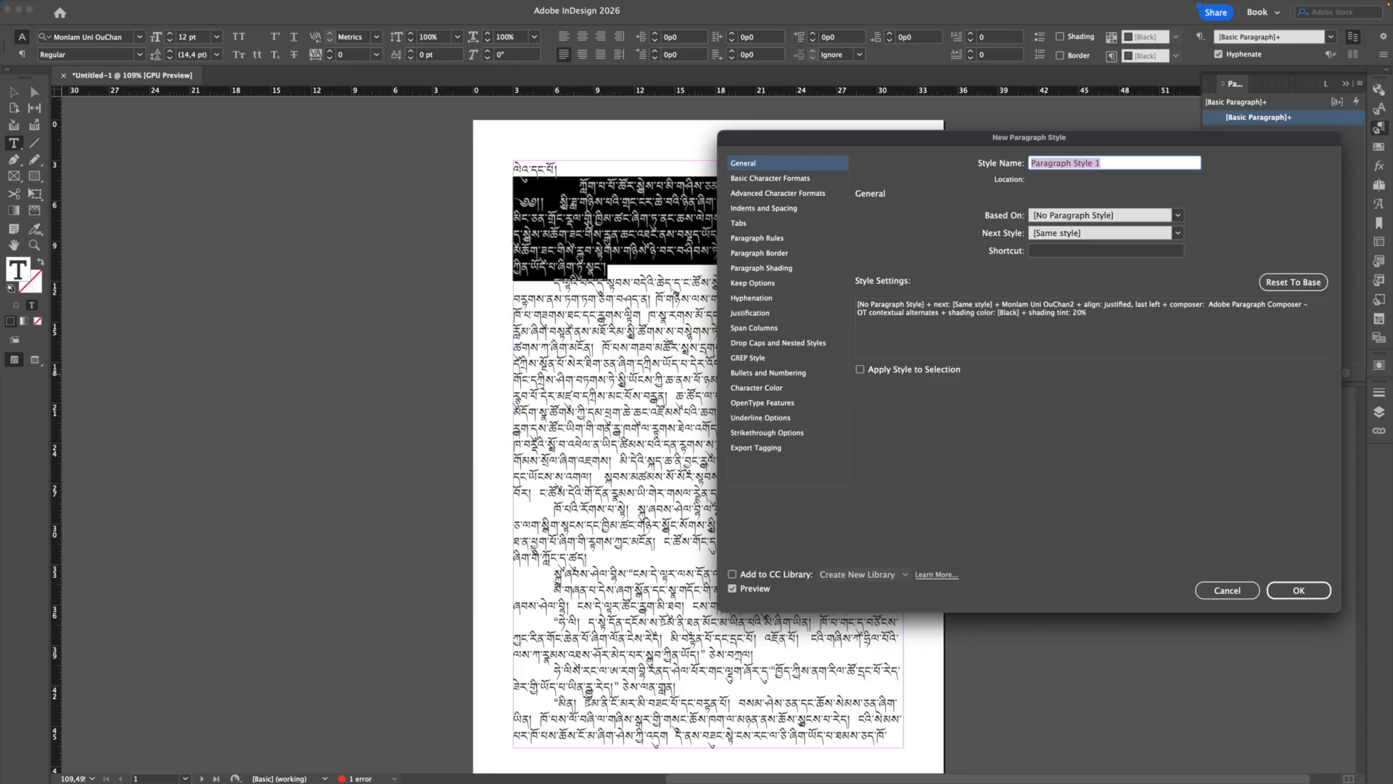
Step: Name the new style 'tibetan text' with Monlam Uni OuChan2 12 pt and save it
left_click(731, 180)
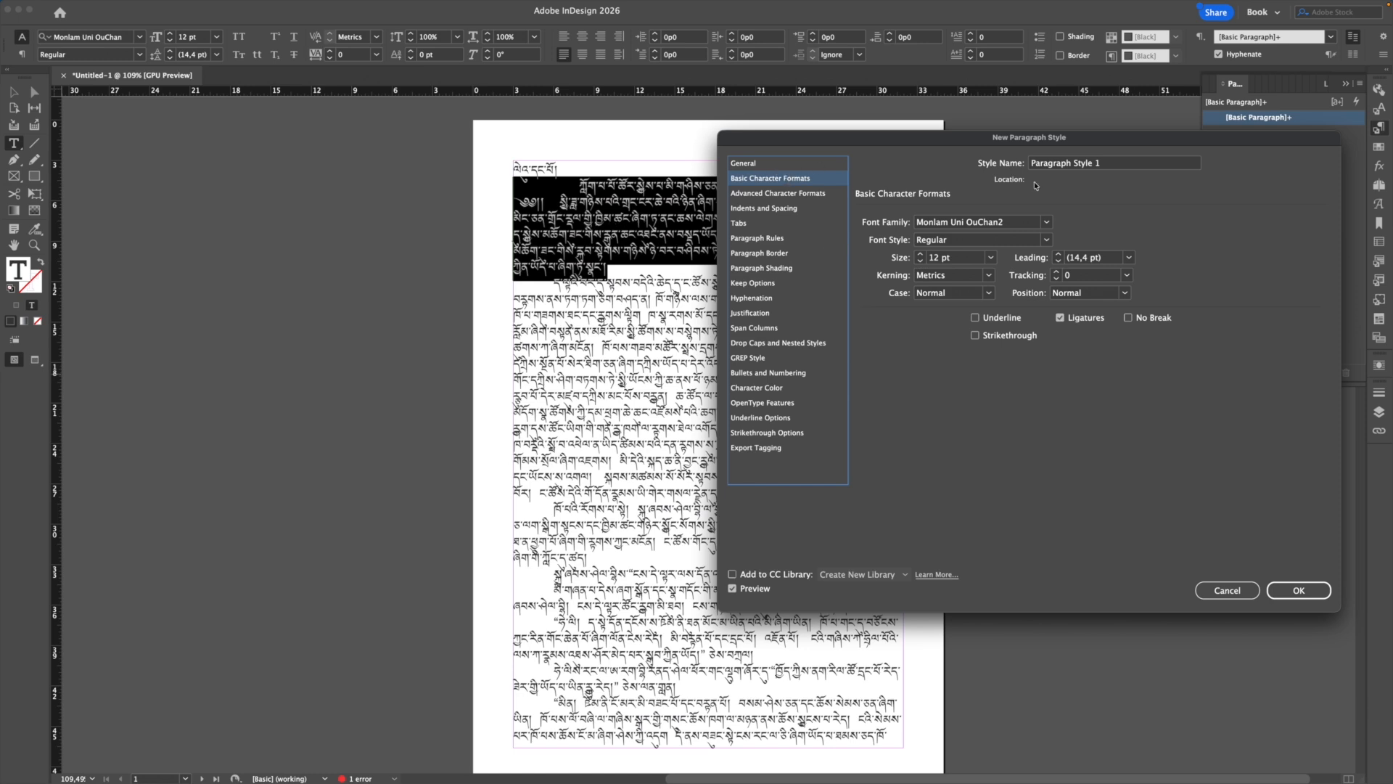
left_click_drag(1103, 163, 1026, 167)
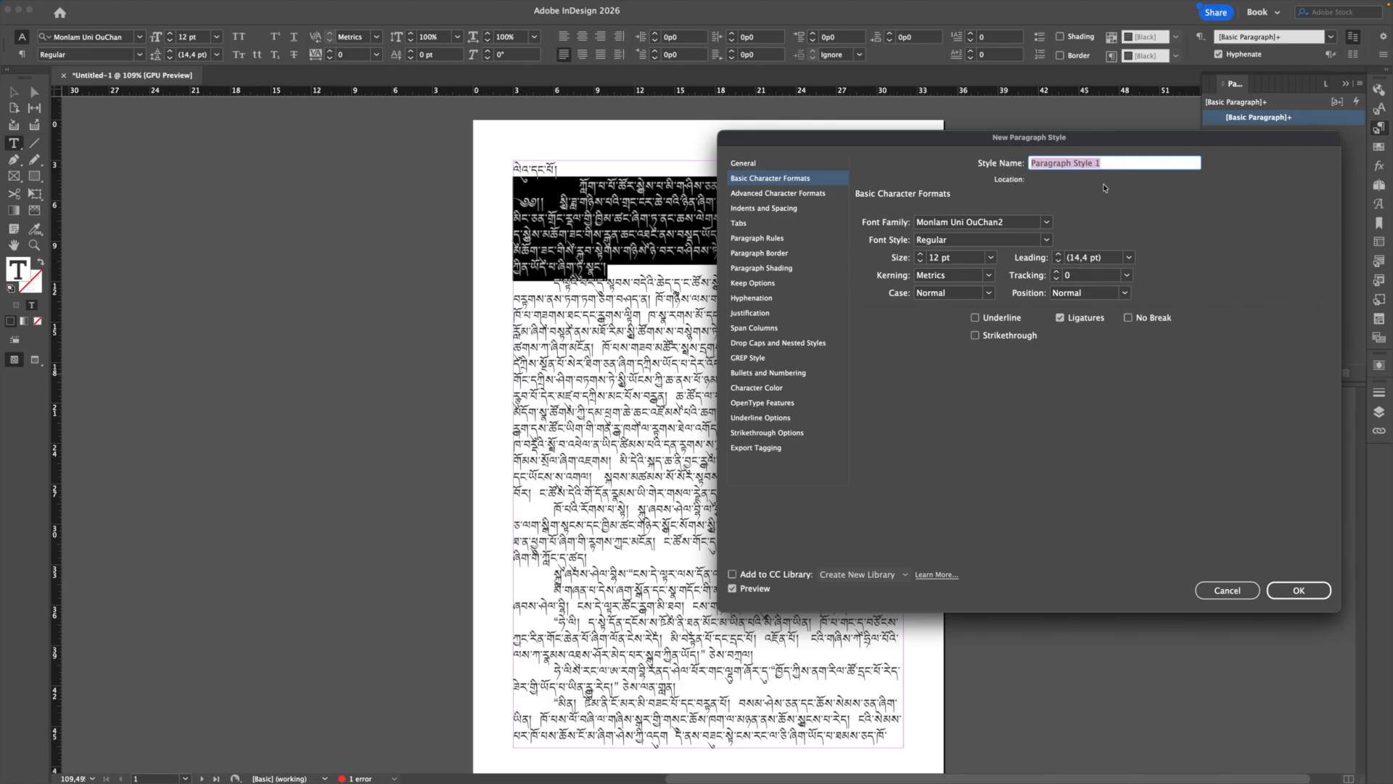
type("tibetan text")
left_click(1299, 590)
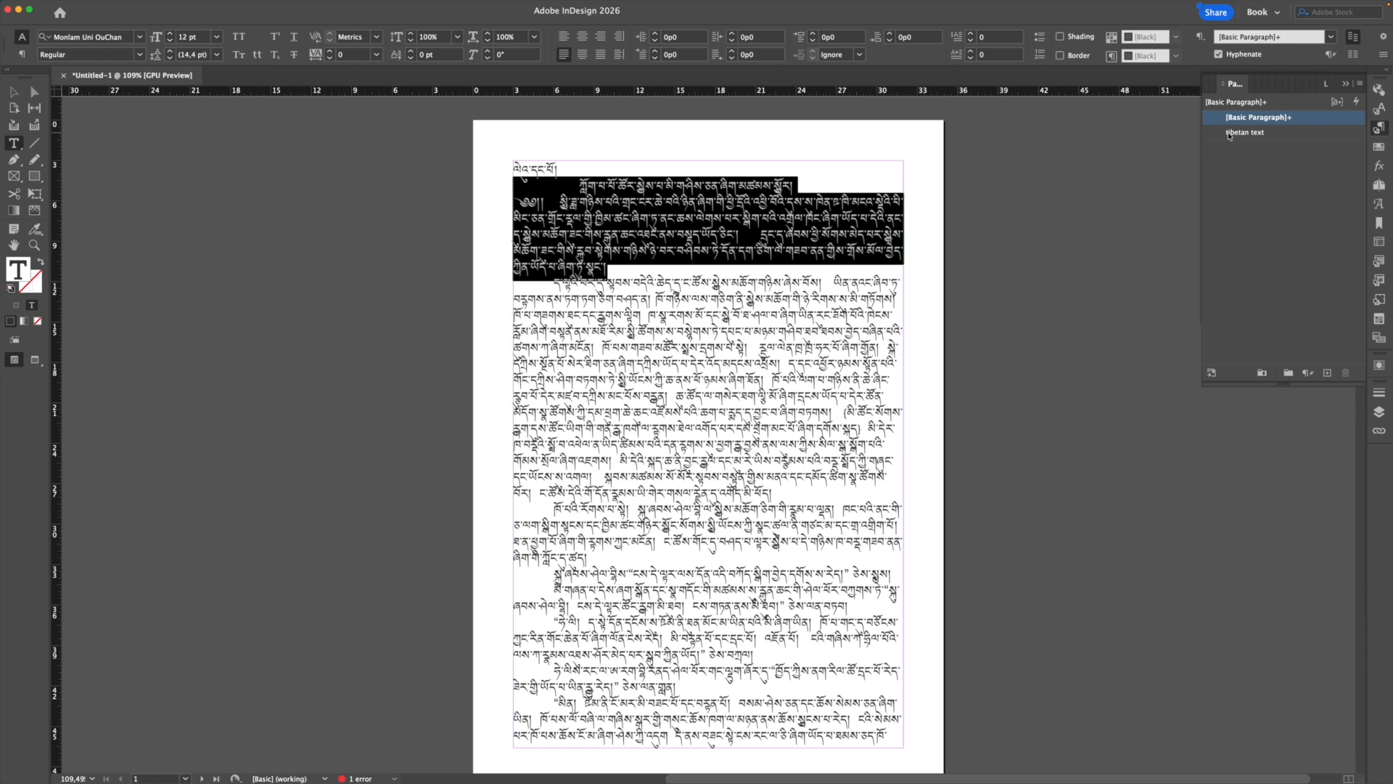
Step: Apply 'tibetan text' to the selected paragraphs and check each paragraph's assigned style
left_click(1298, 134)
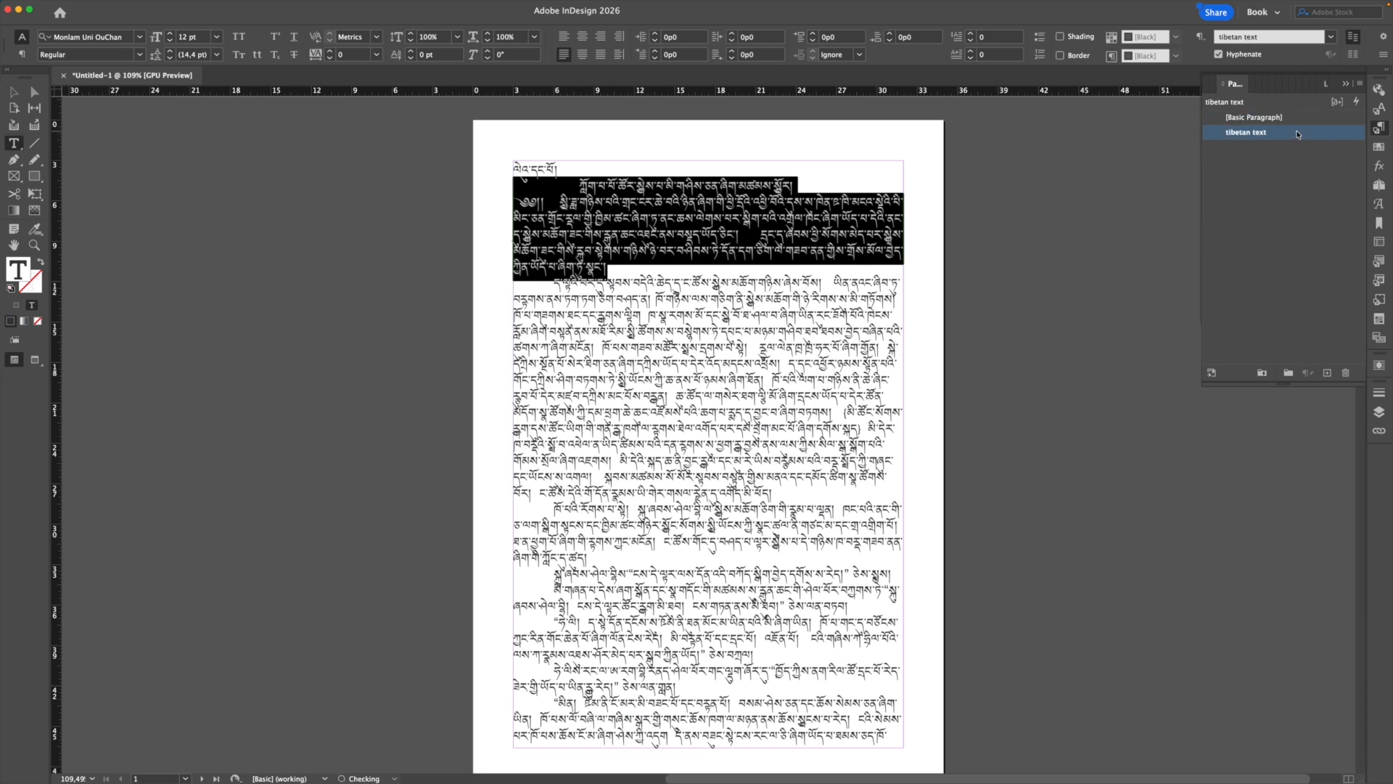
left_click(546, 200)
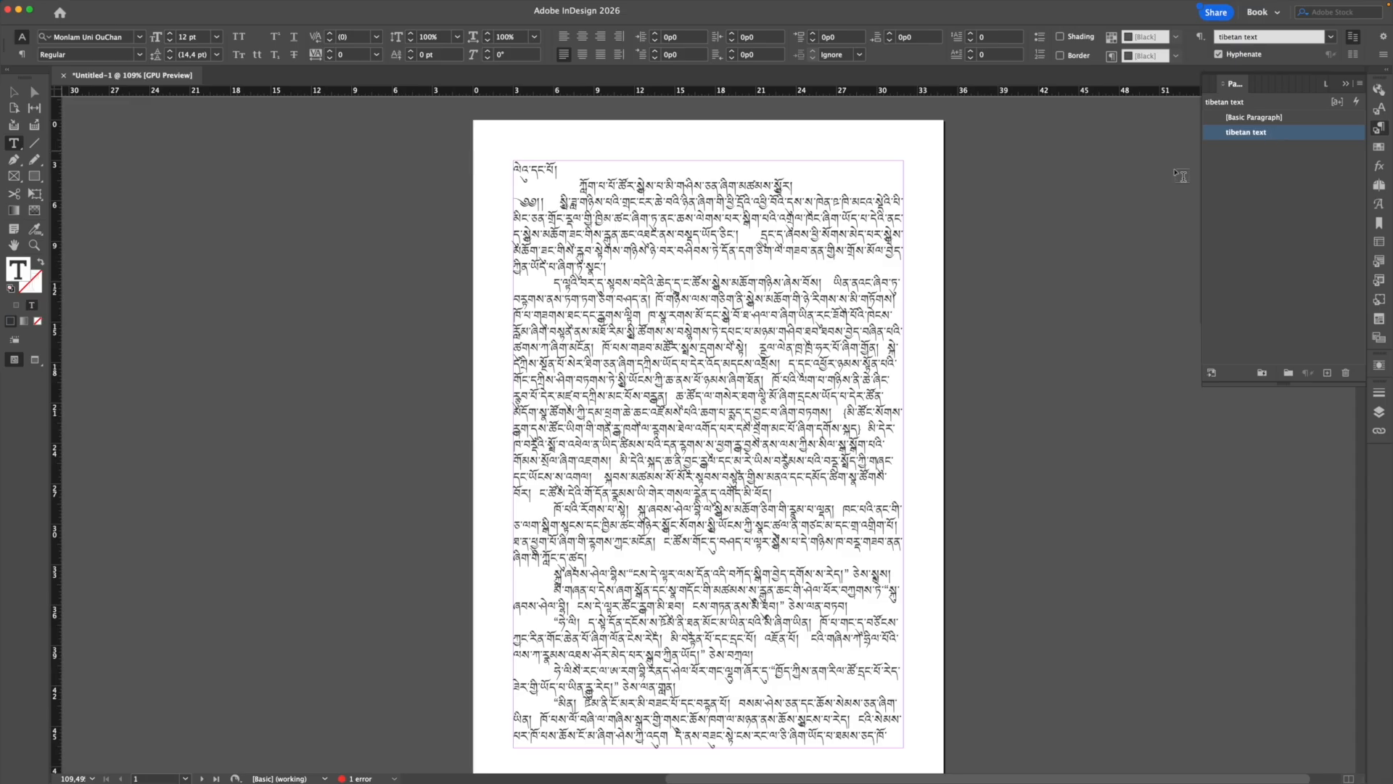
left_click(717, 311)
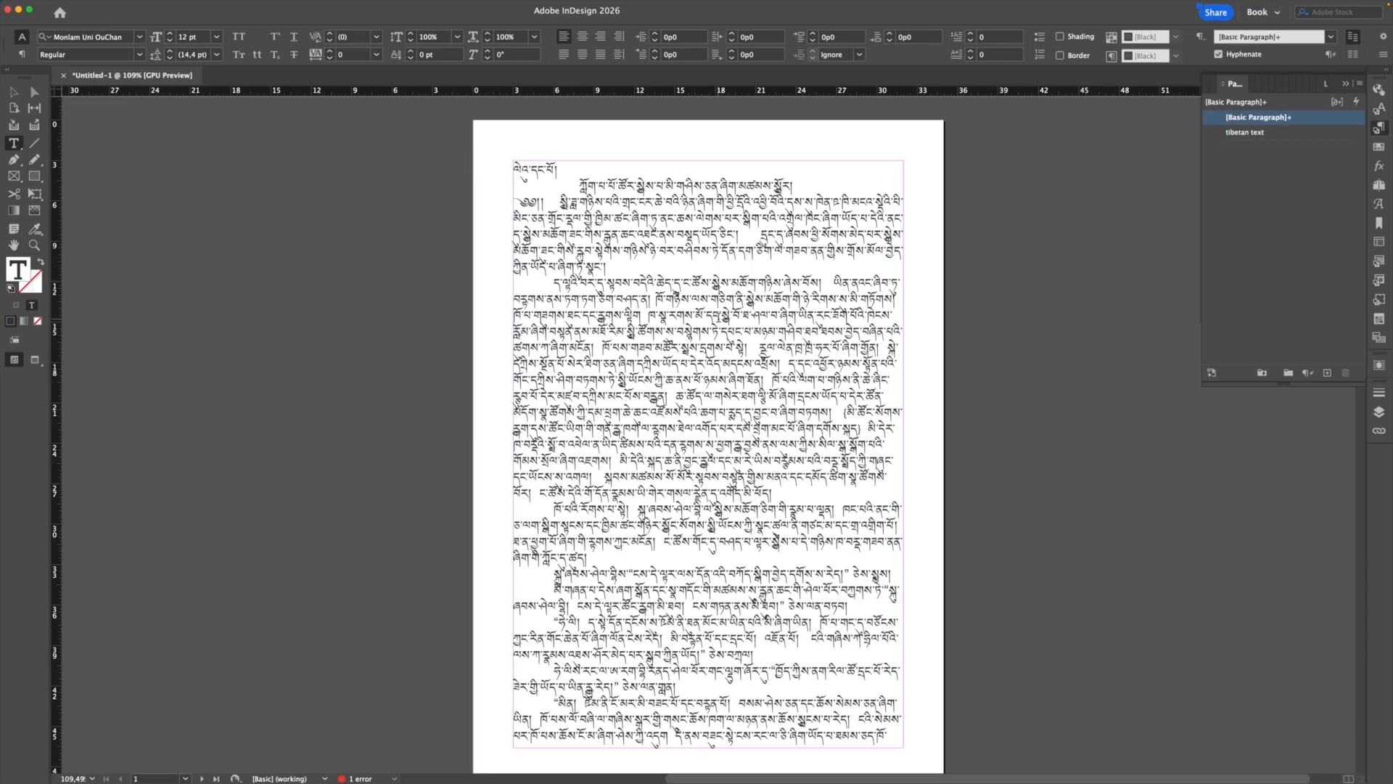
left_click(716, 235)
left_click(719, 297)
left_click(1245, 133)
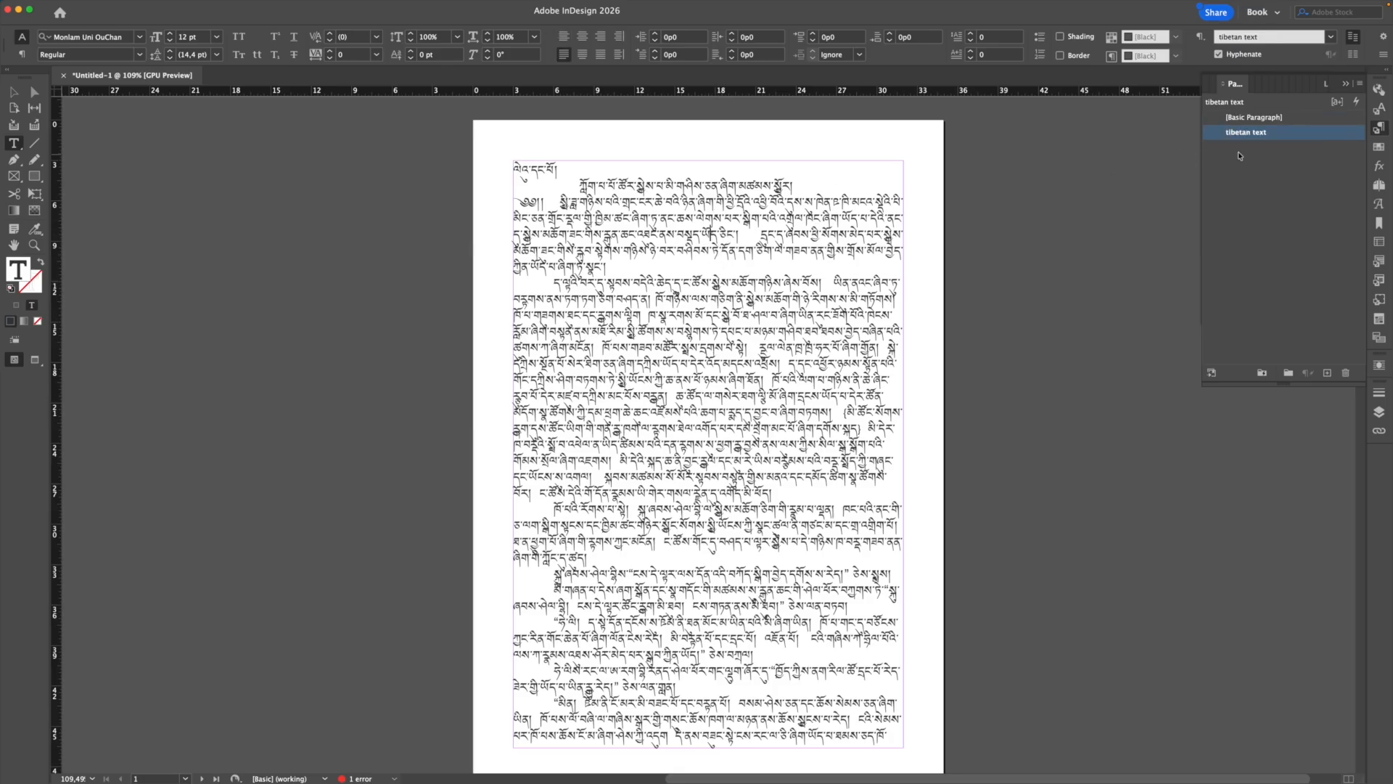
left_click(1313, 118)
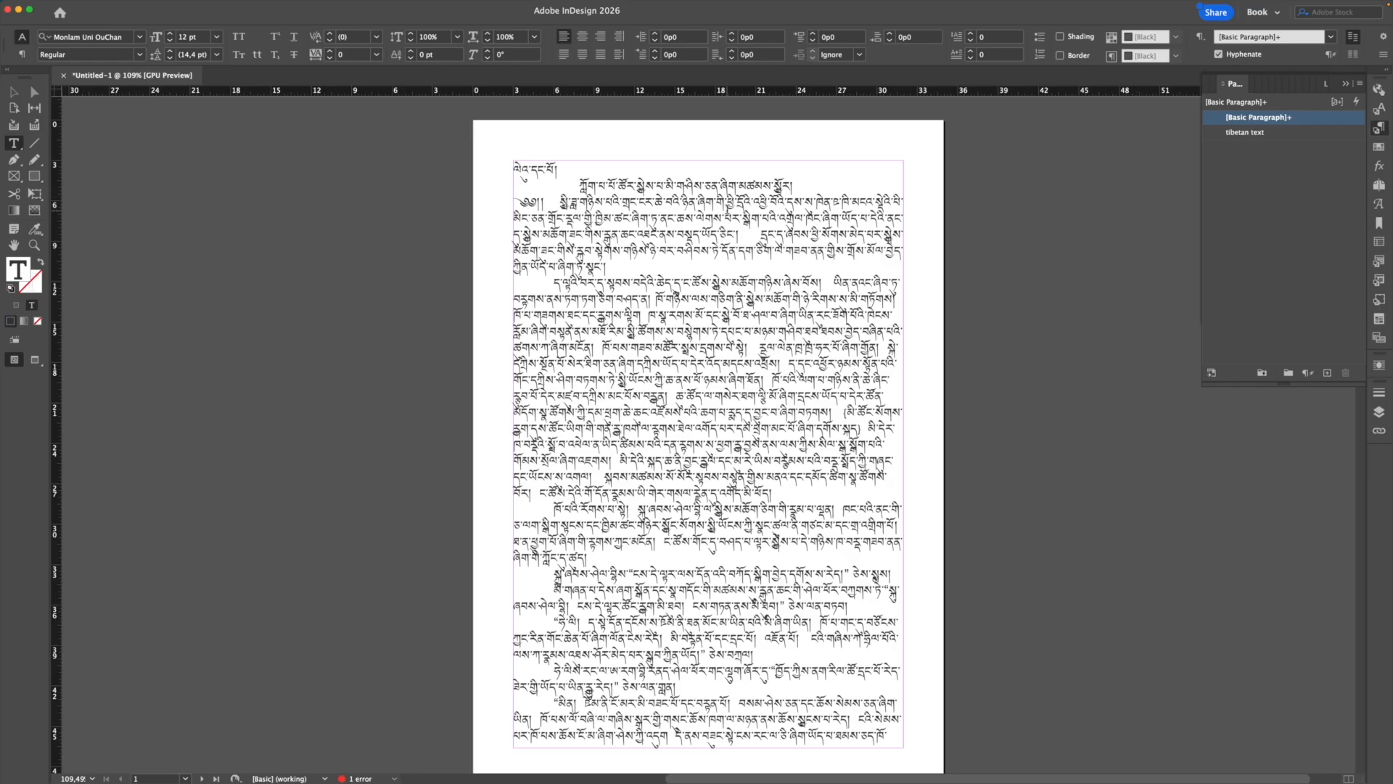
left_click(722, 218)
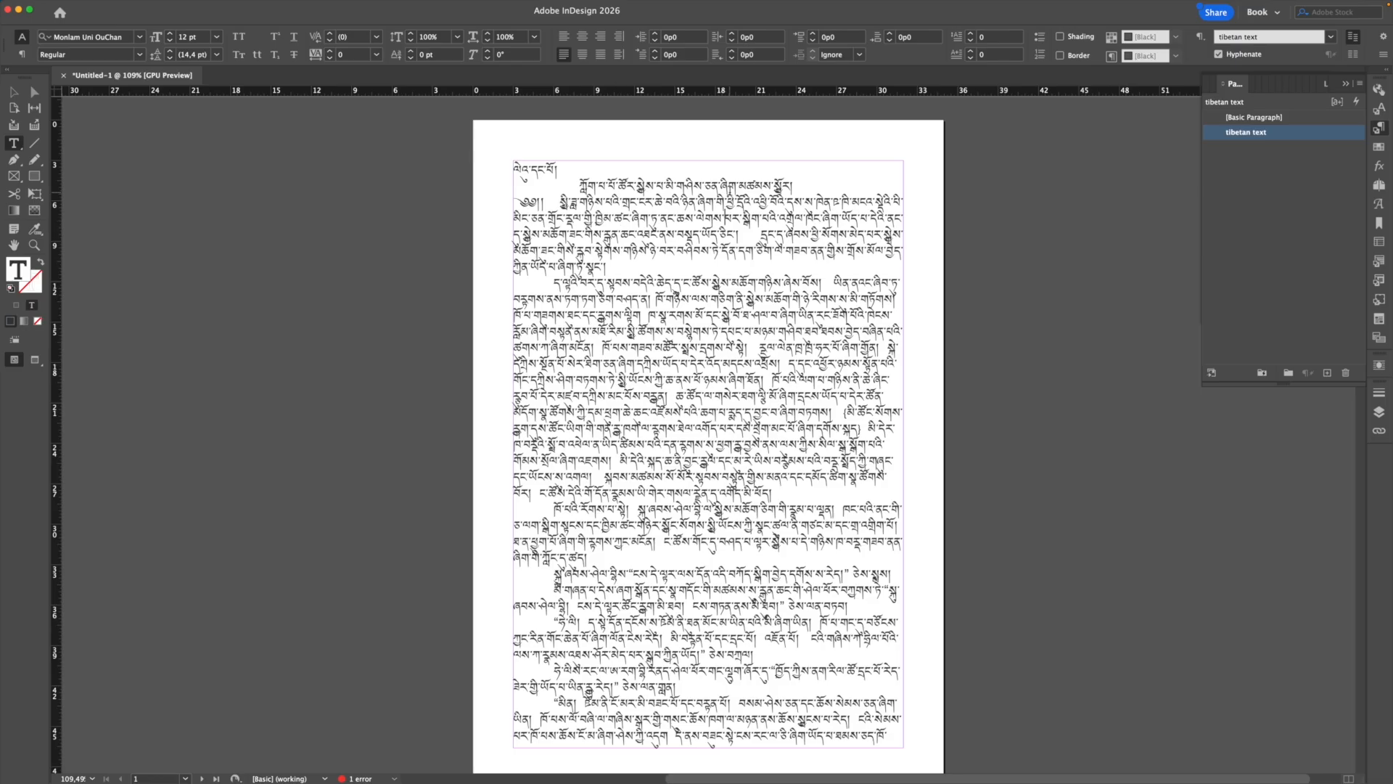
Step: Open the tibetan text style's options and display its Justification settings
double_click(1319, 137)
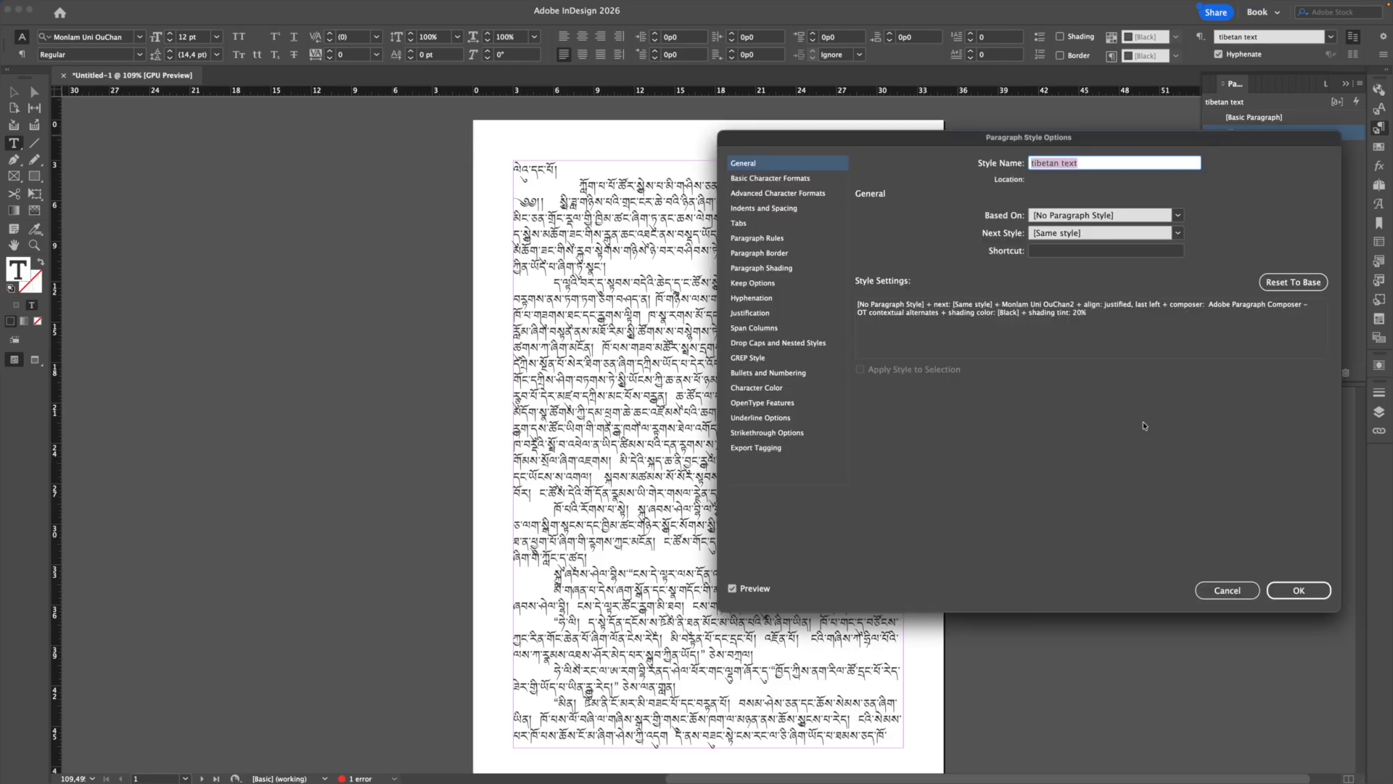
left_click(1226, 591)
scroll(1064, 554, "right", 2)
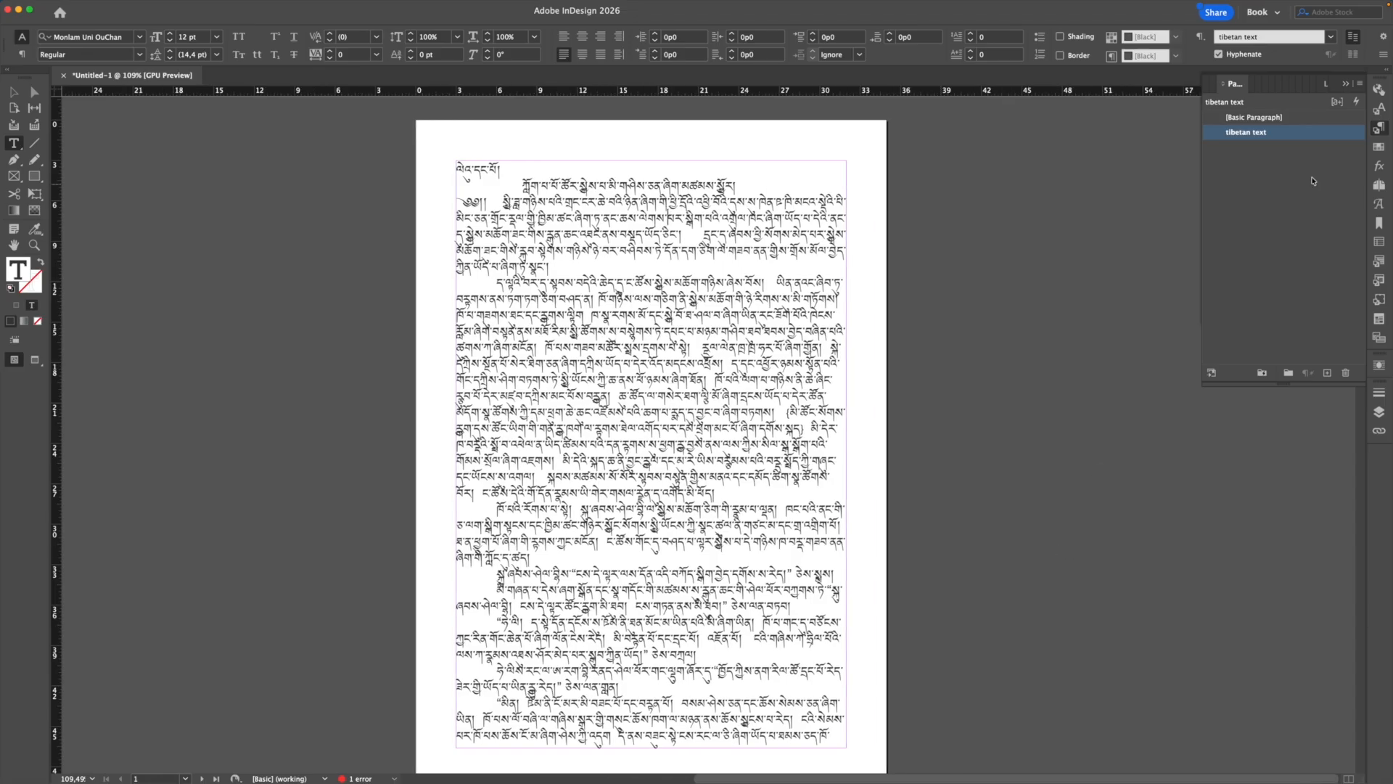
double_click(1311, 135)
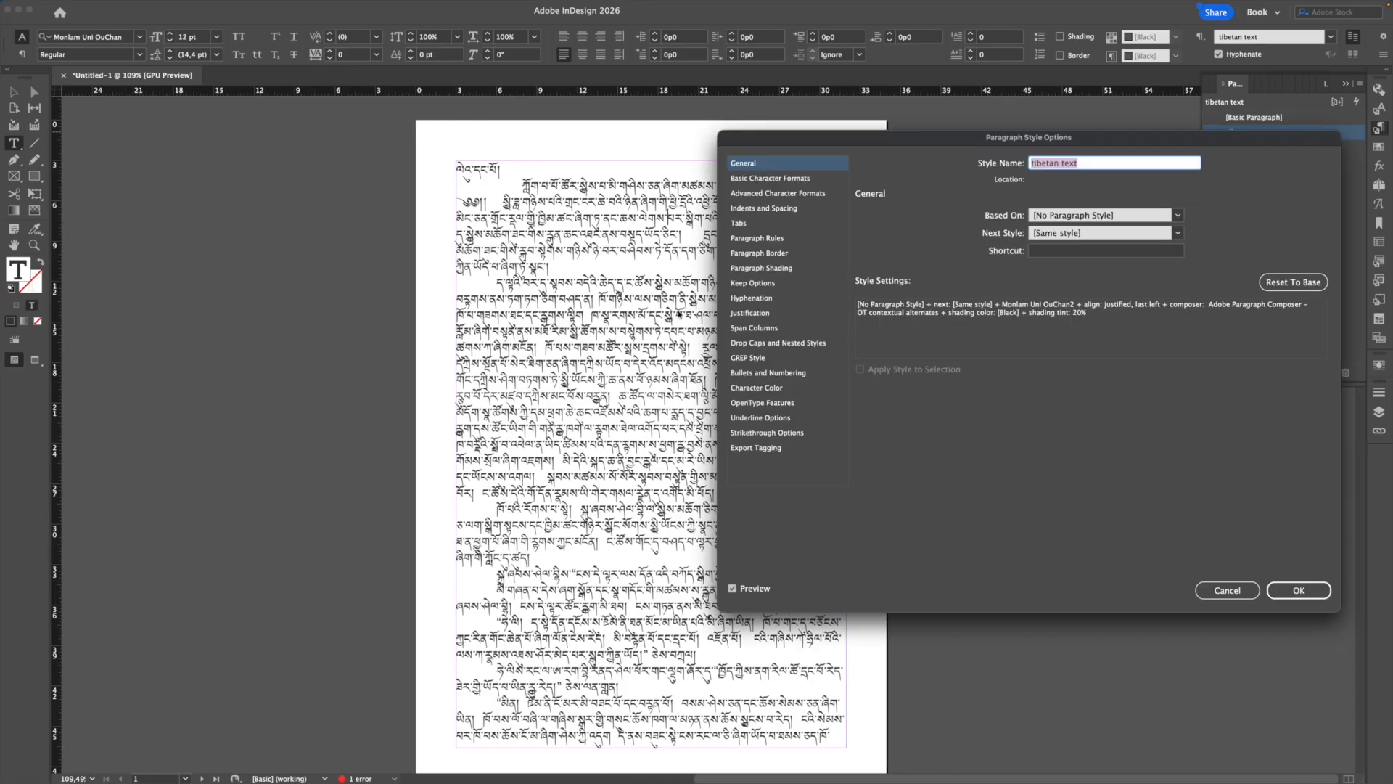
left_click_drag(906, 136, 839, 287)
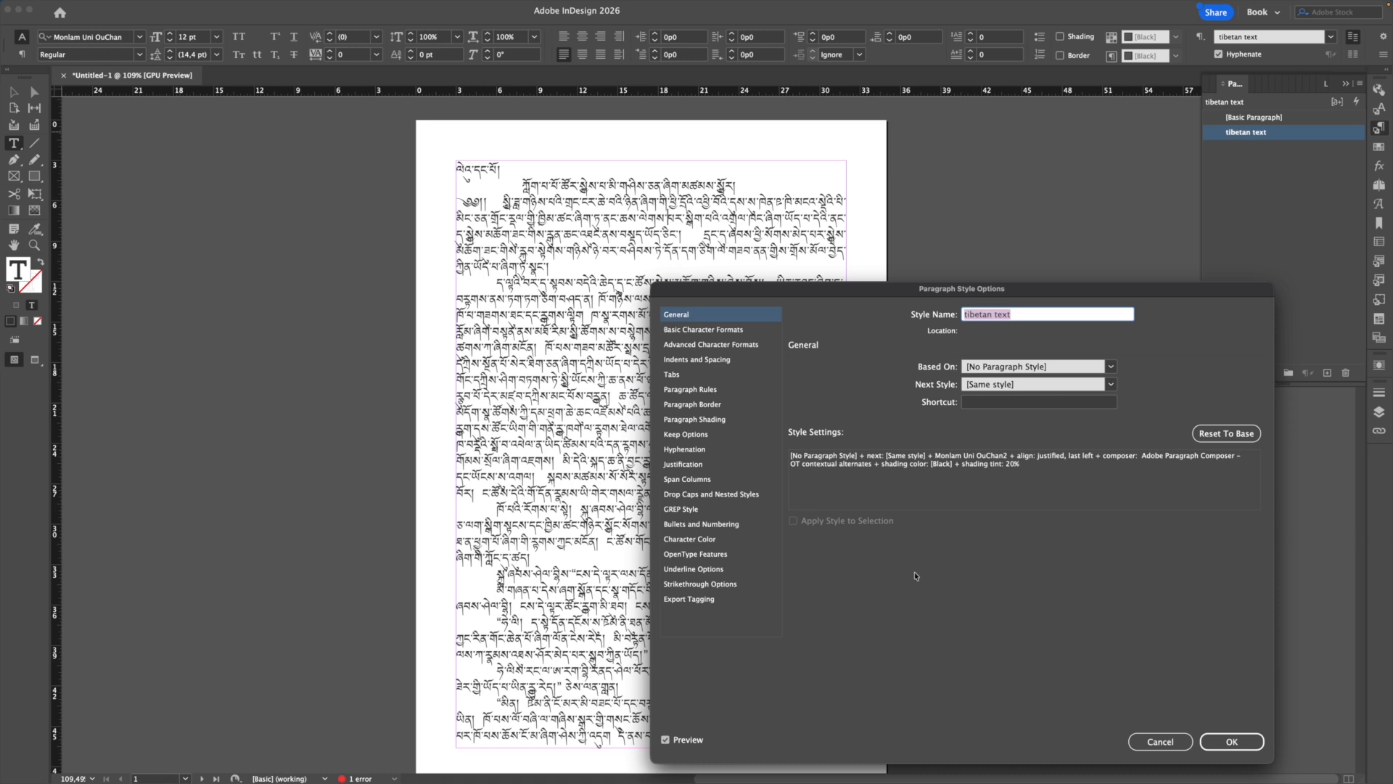
left_click(691, 465)
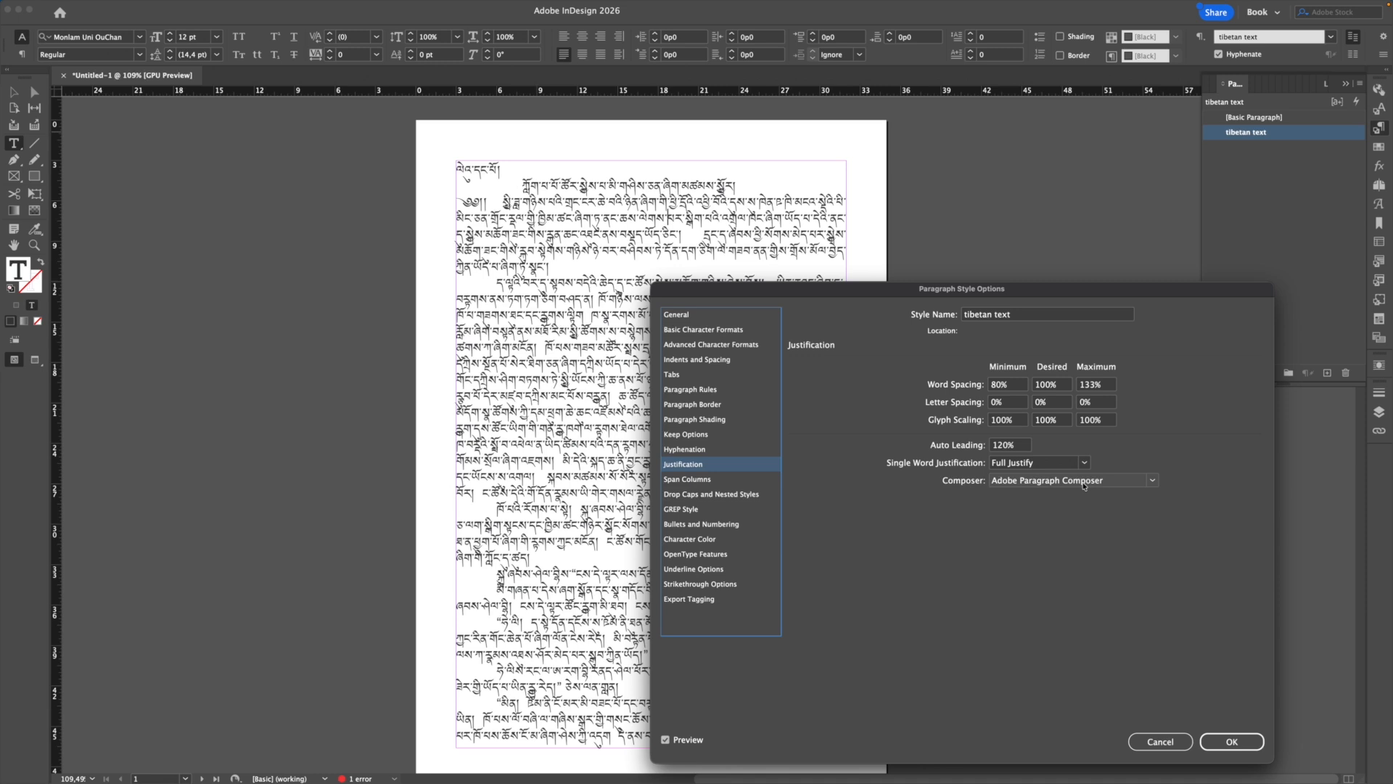
Step: Switch the tibetan text style's Composer to Adobe World-Ready Paragraph Composer
left_click(1084, 483)
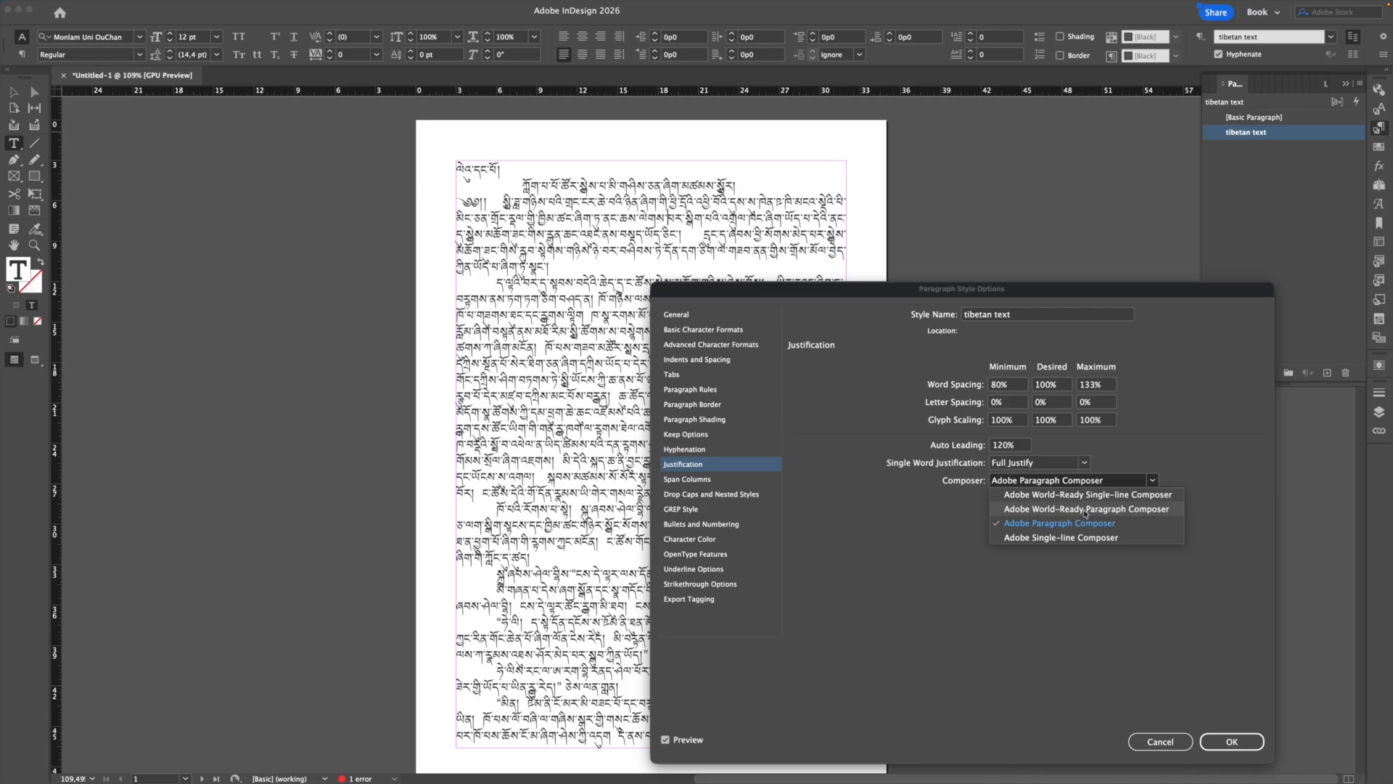
left_click(1086, 512)
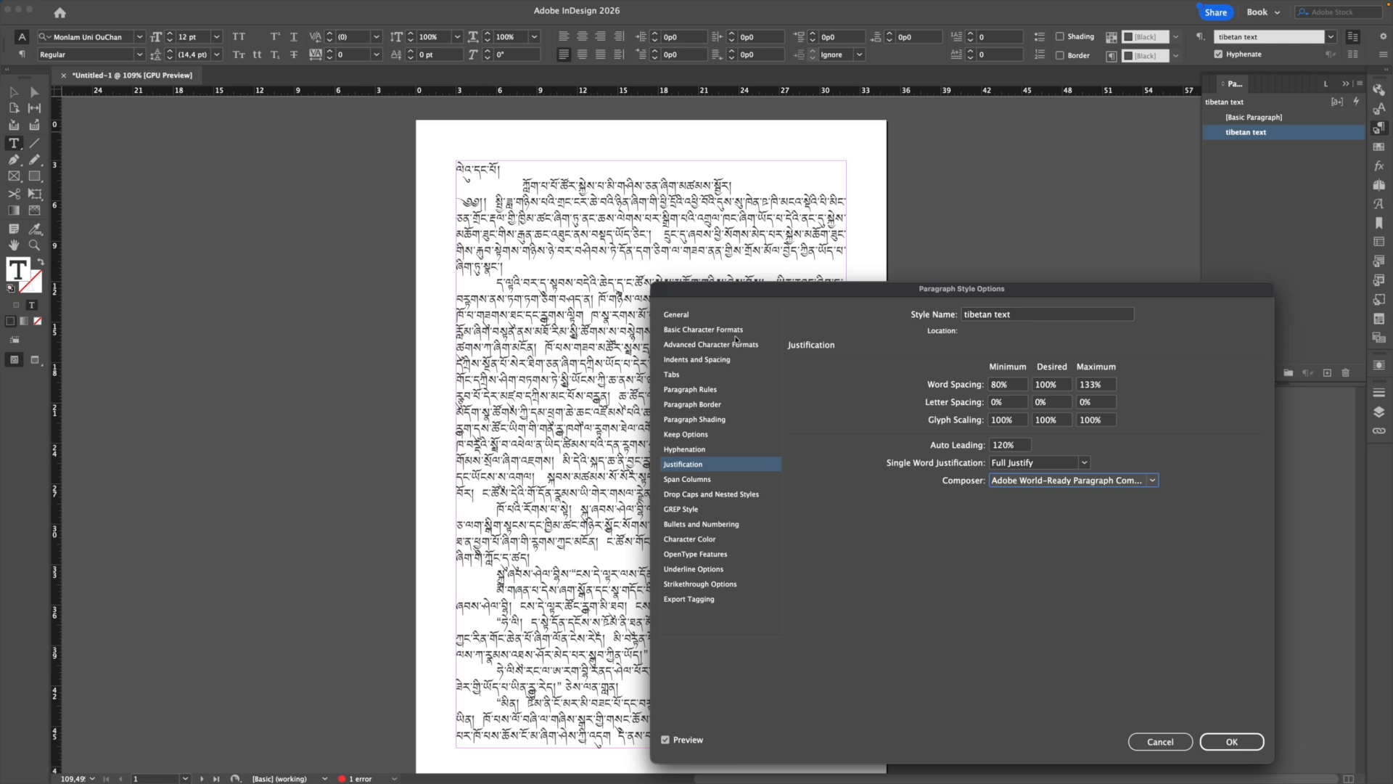
Step: Set the tibetan text style's font size to 13 pt and leading to 19 pt
left_click(733, 330)
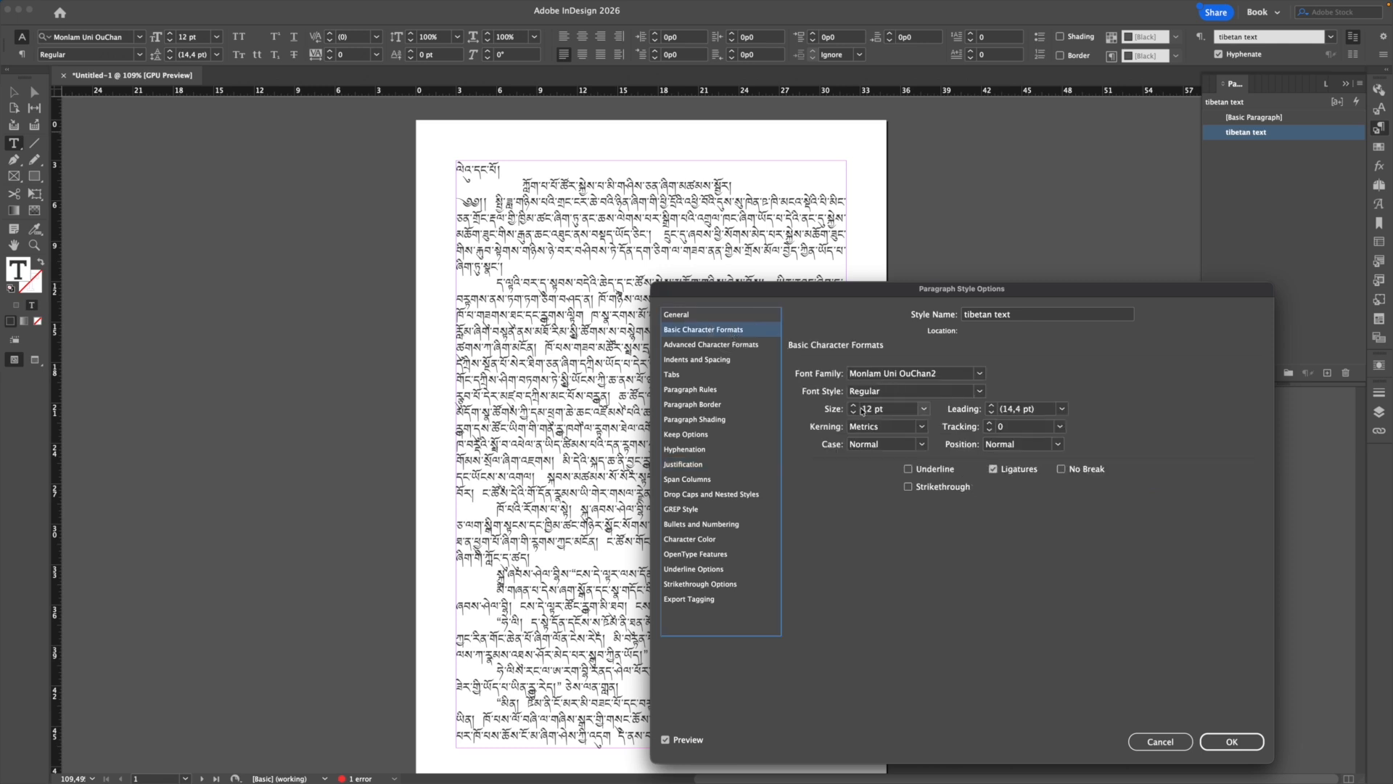
left_click(854, 405)
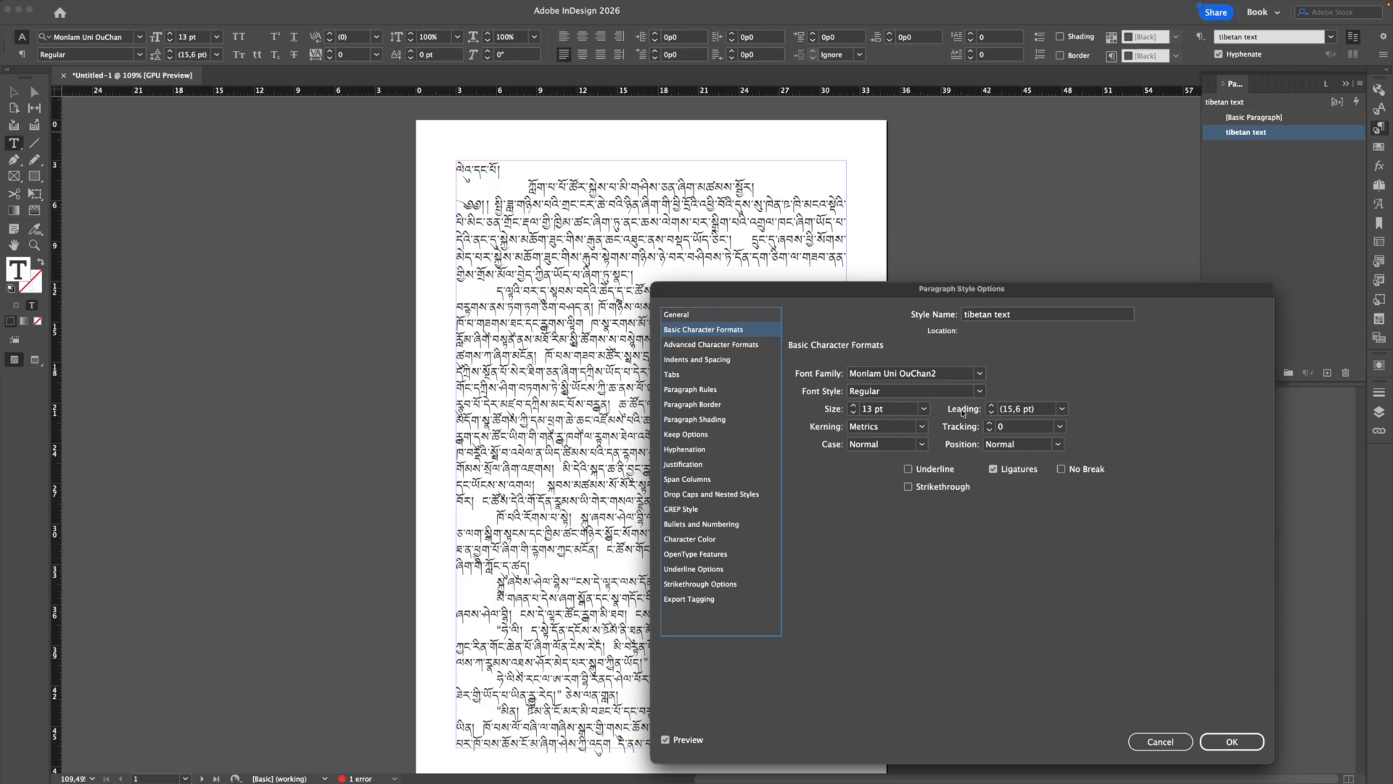
left_click(992, 404)
left_click(991, 405)
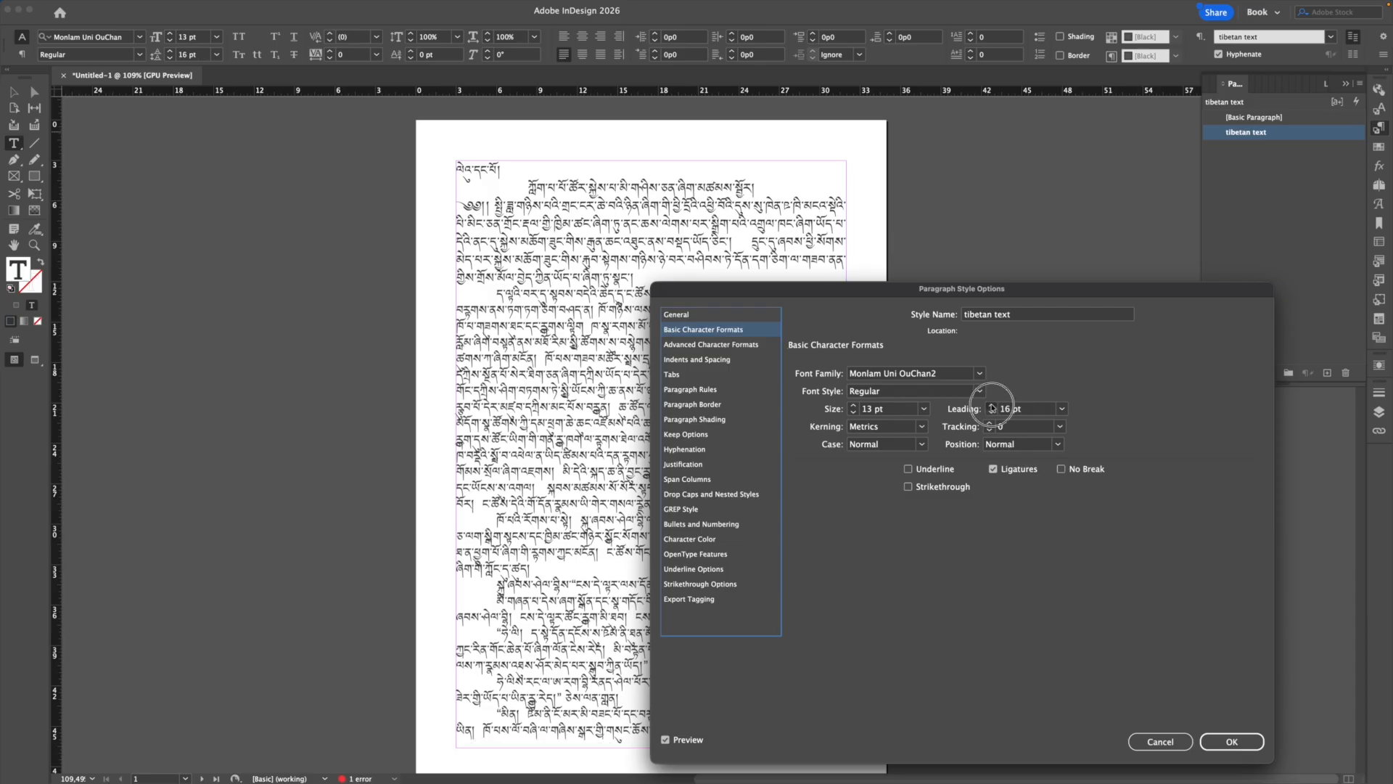
left_click(992, 406)
left_click(992, 405)
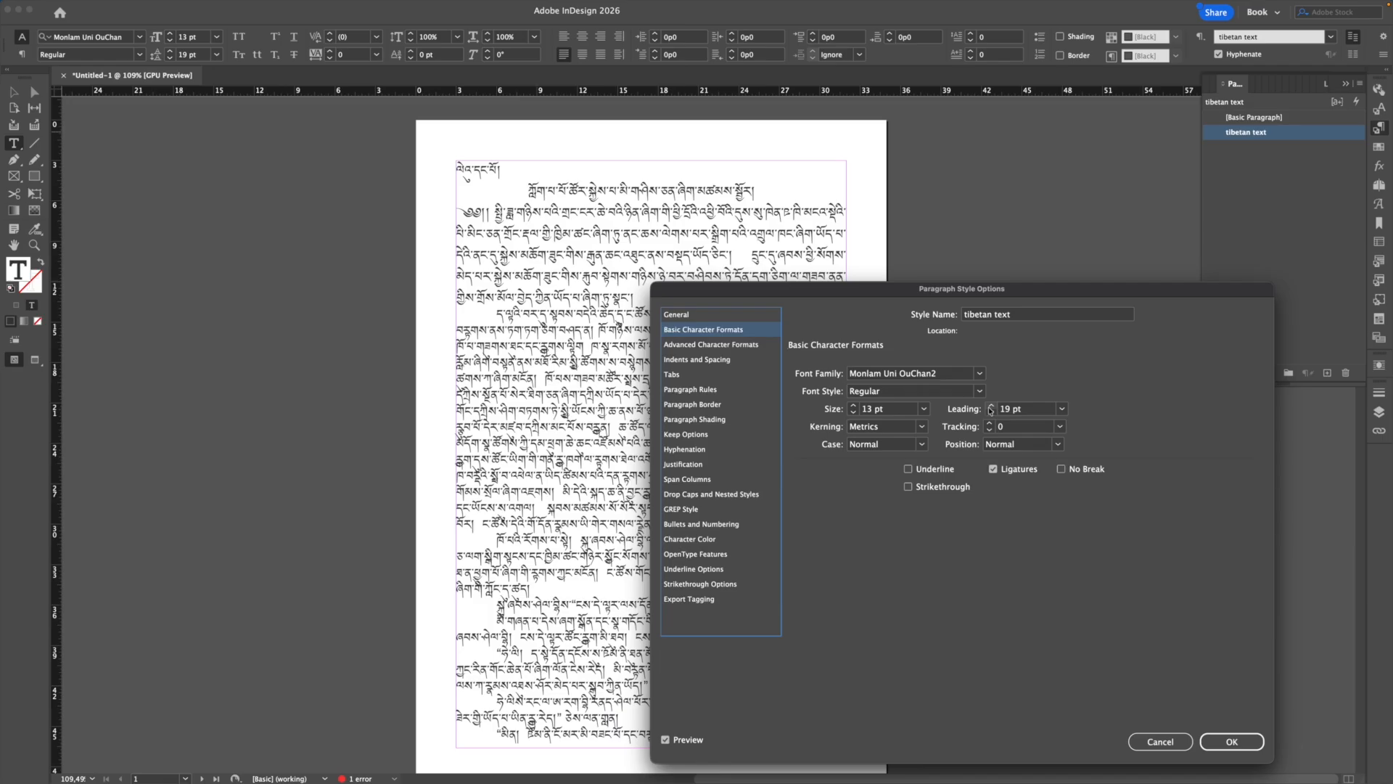
left_click(698, 359)
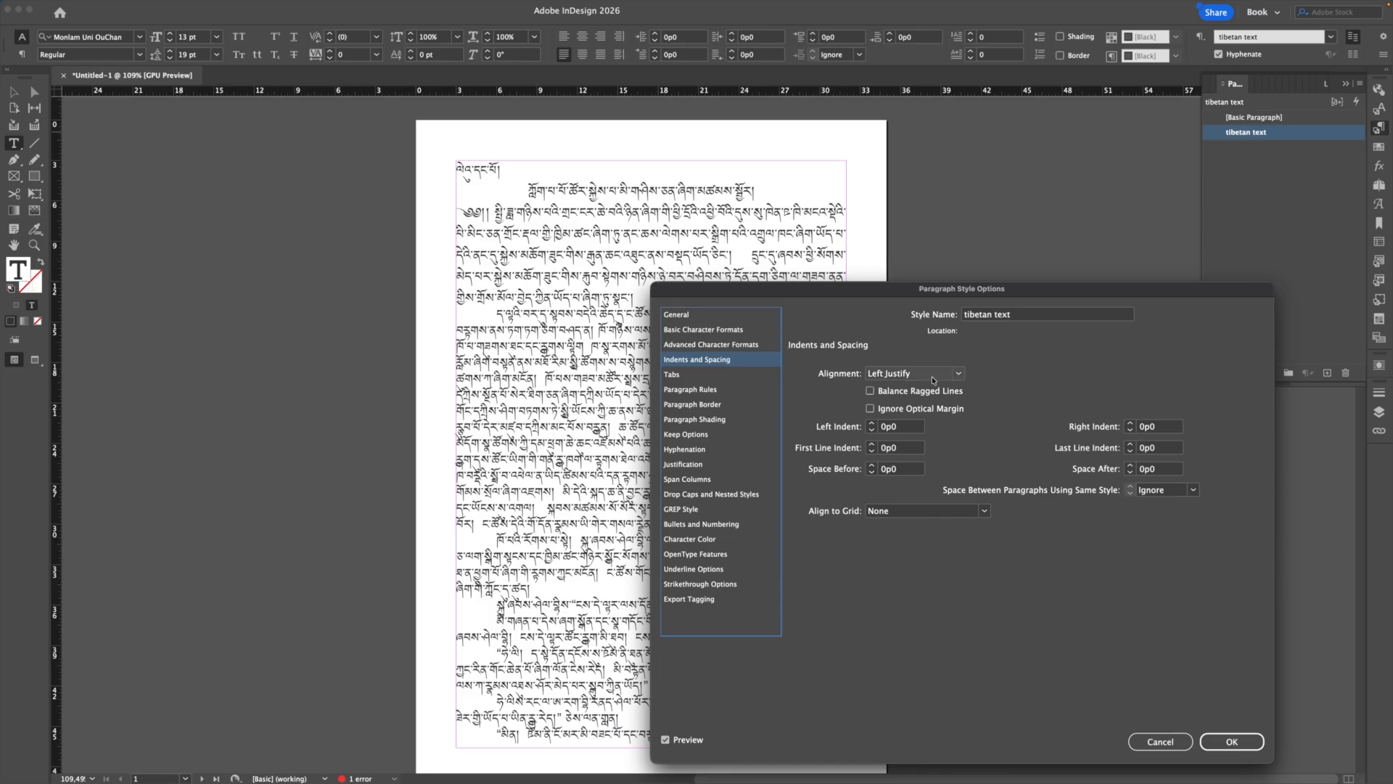
Step: In Advanced Character Formats, set the style's Language to [No Language]
left_click(704, 345)
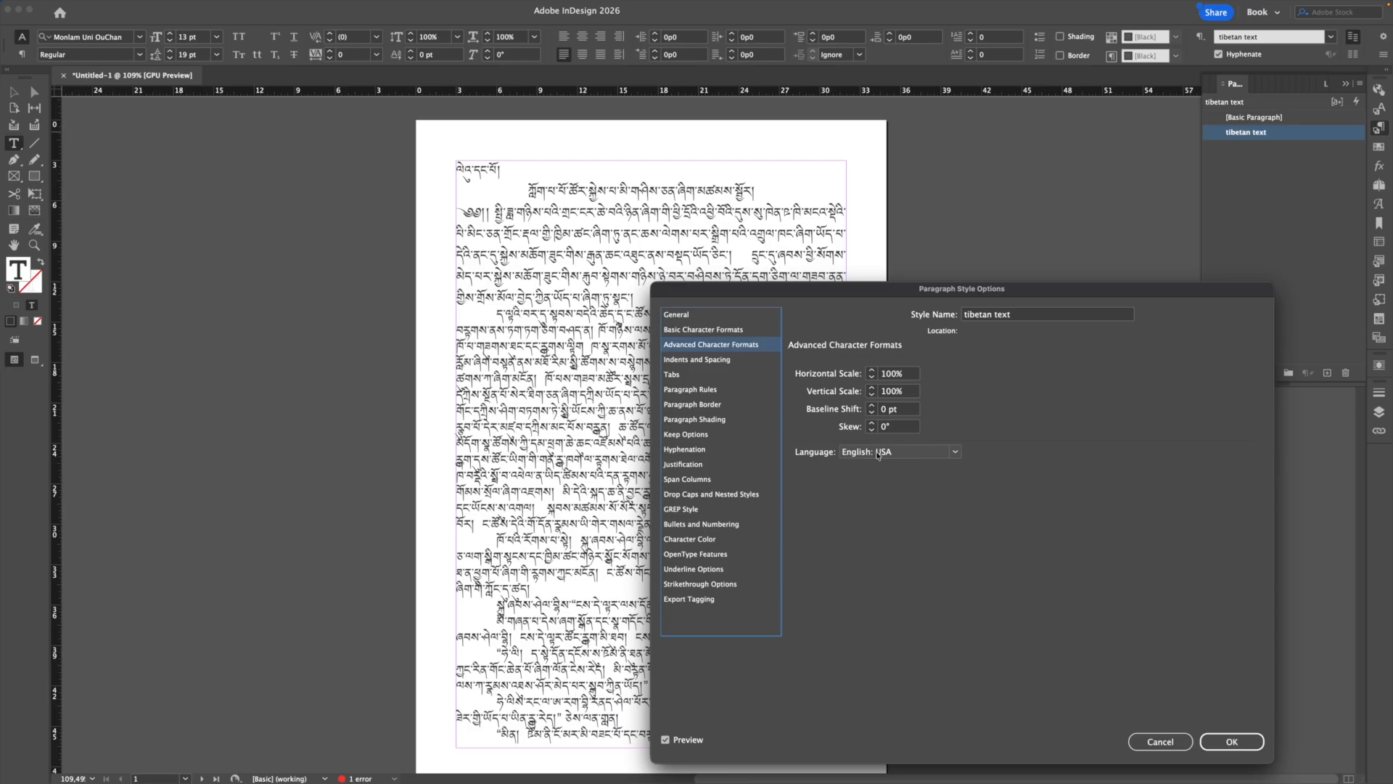
left_click(950, 453)
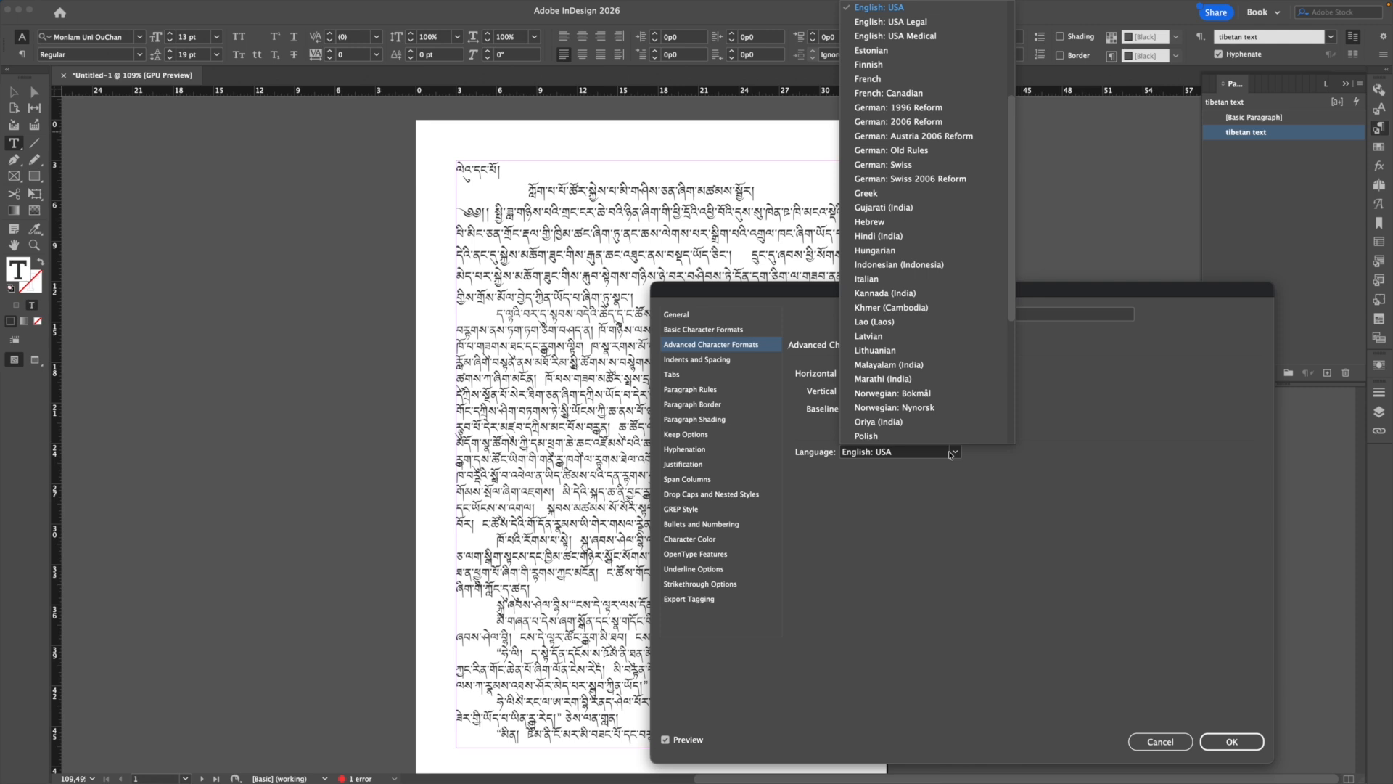
scroll(907, 217, "up", 5)
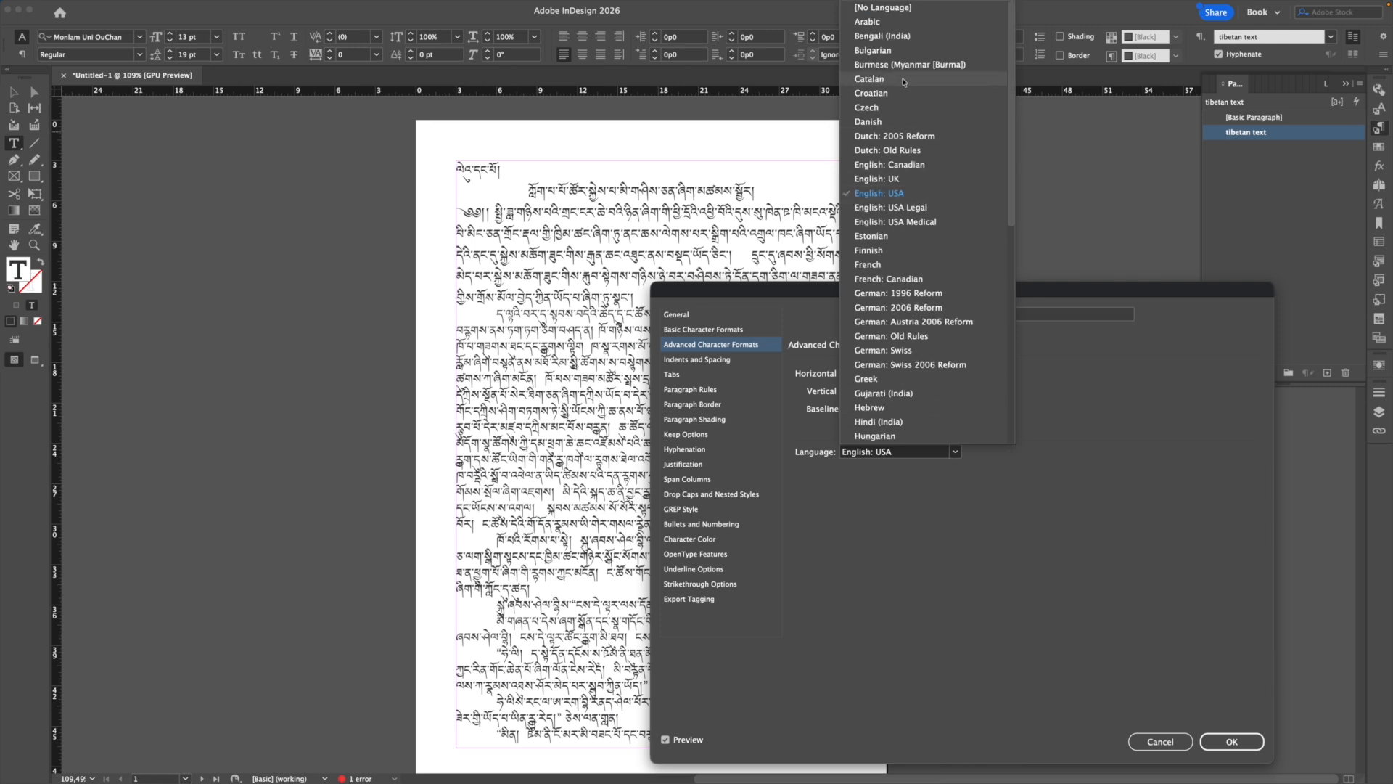
left_click(906, 9)
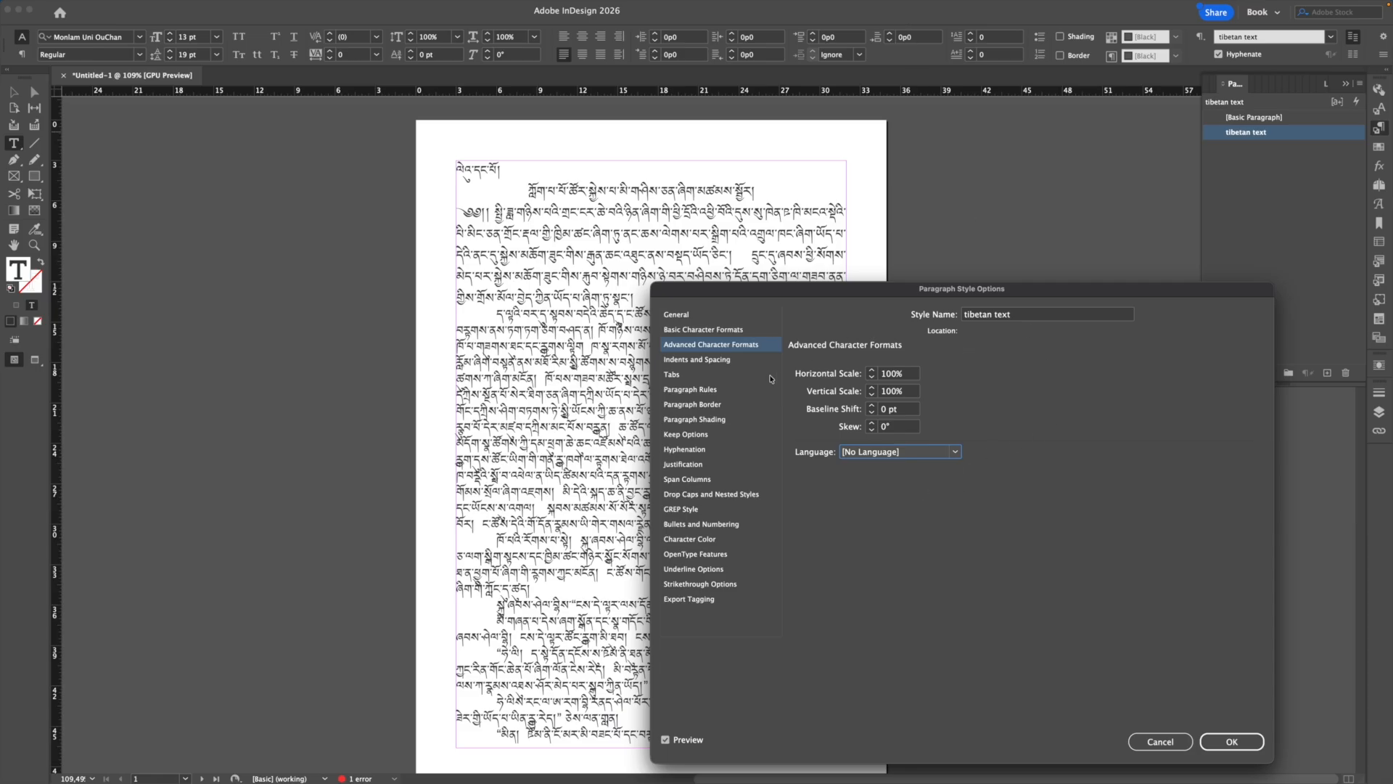
left_click(680, 465)
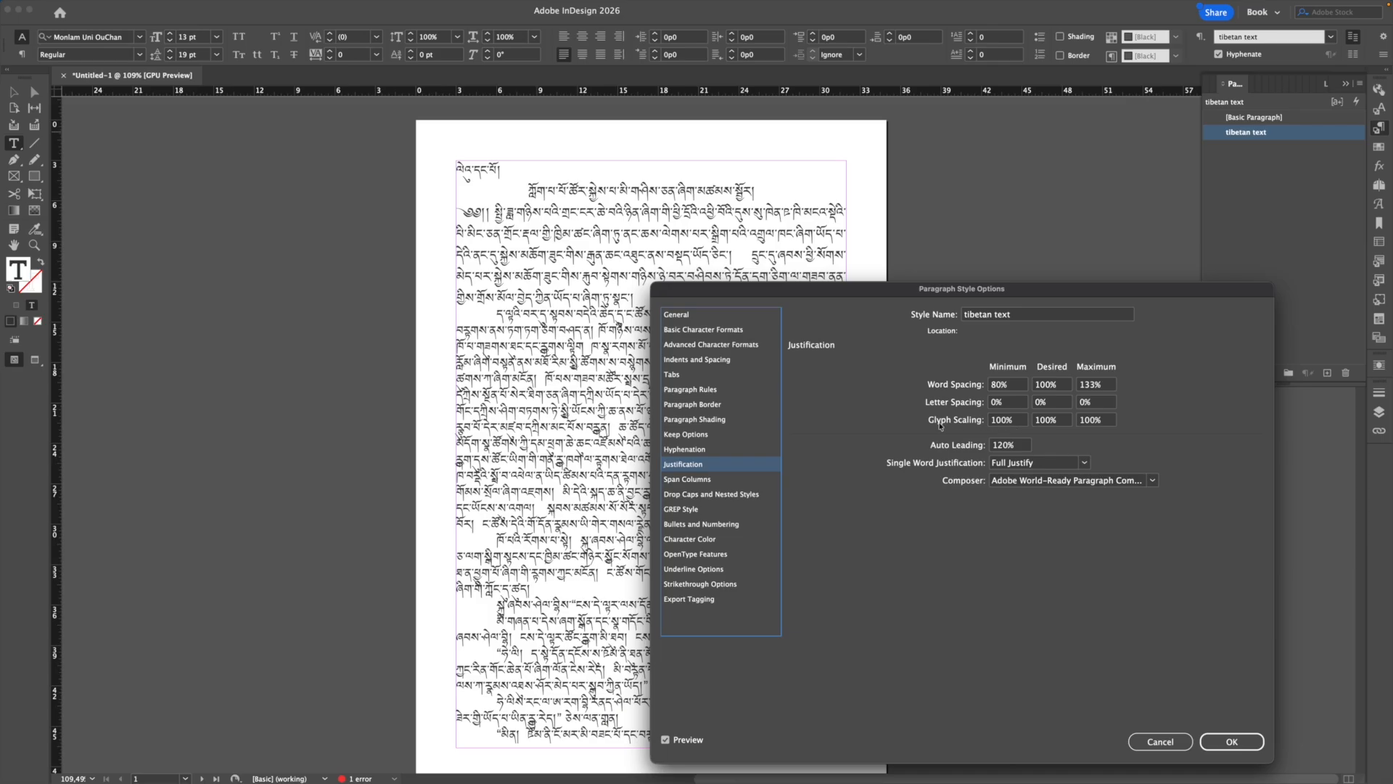
Step: Set glyph scaling Minimum to 95% and Maximum to 115% in Justification
left_click(1001, 423)
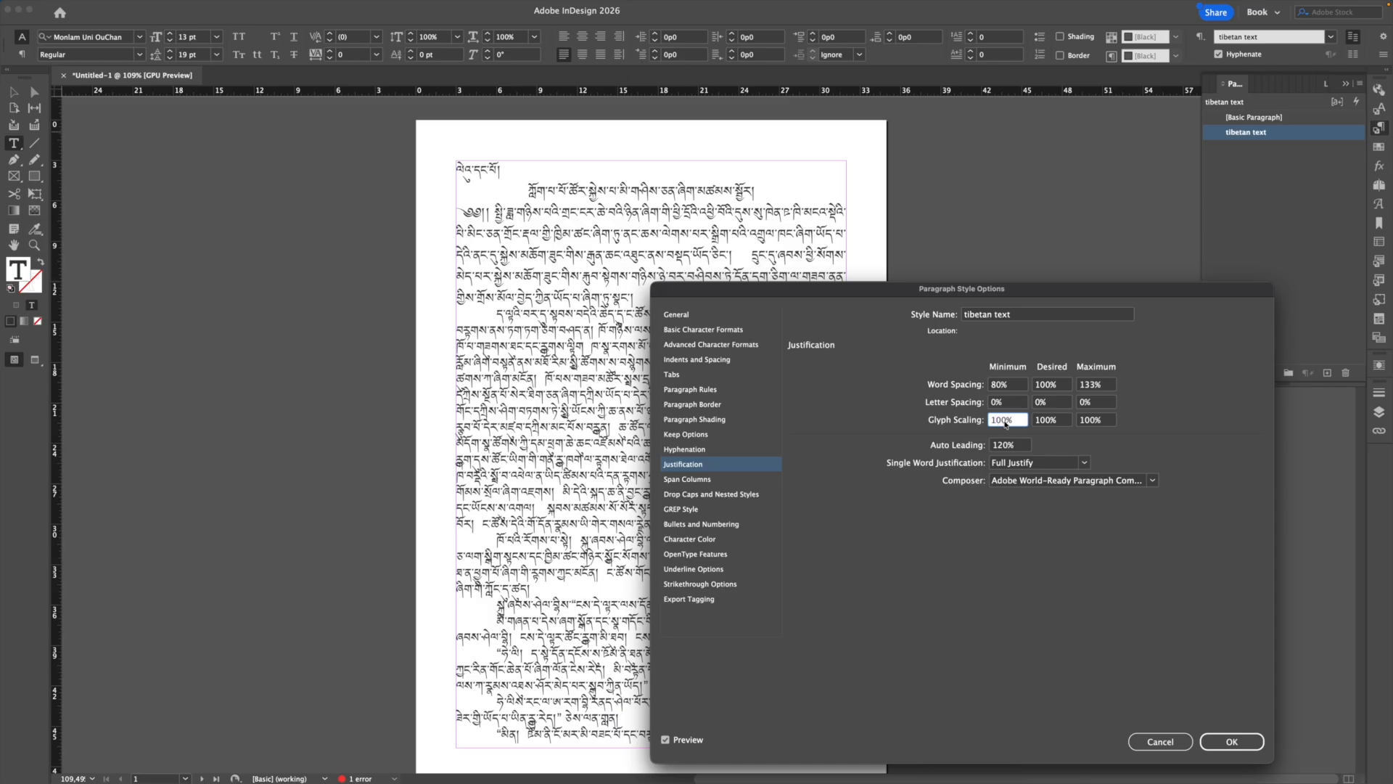
left_click_drag(1007, 423, 993, 425)
type("95")
left_click(1089, 424)
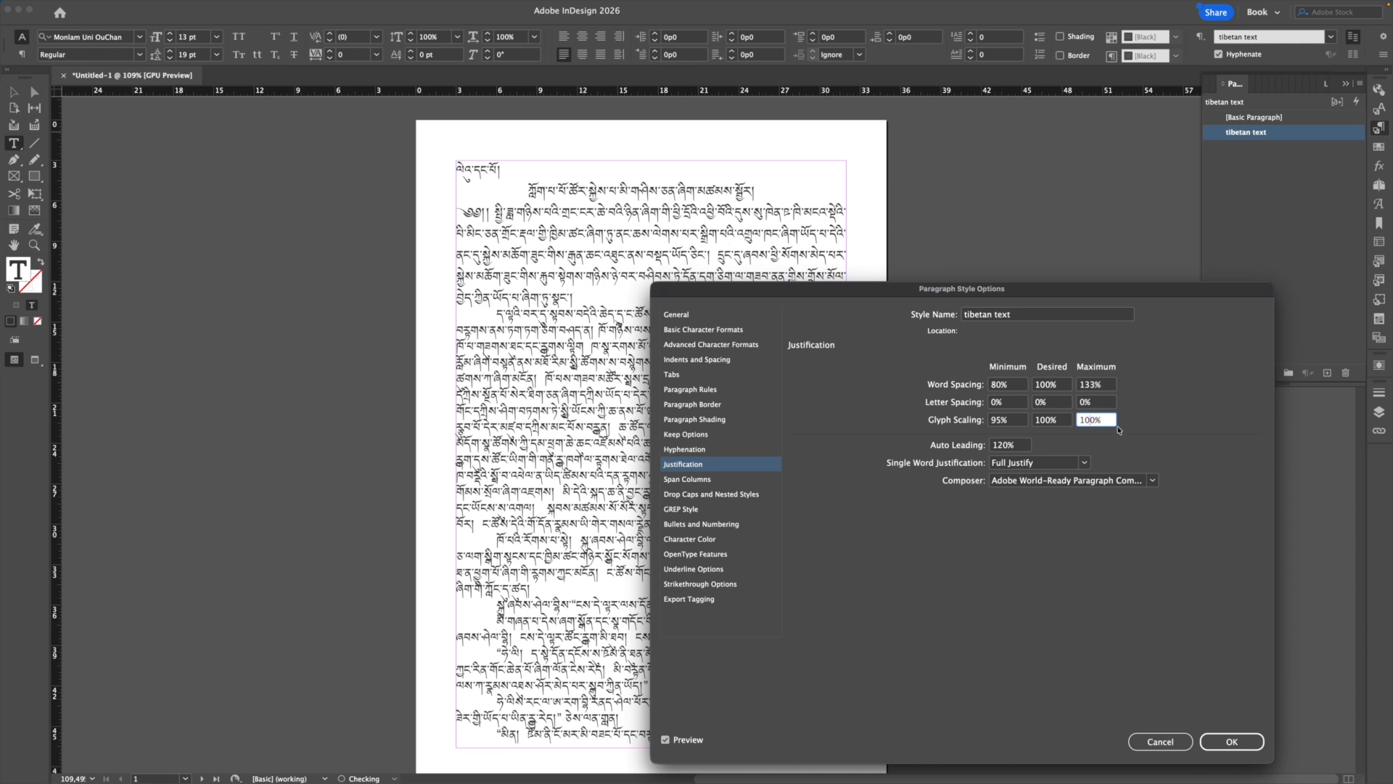
key("BackSpace")
key("BackSpace")
type("15")
left_click(1039, 403)
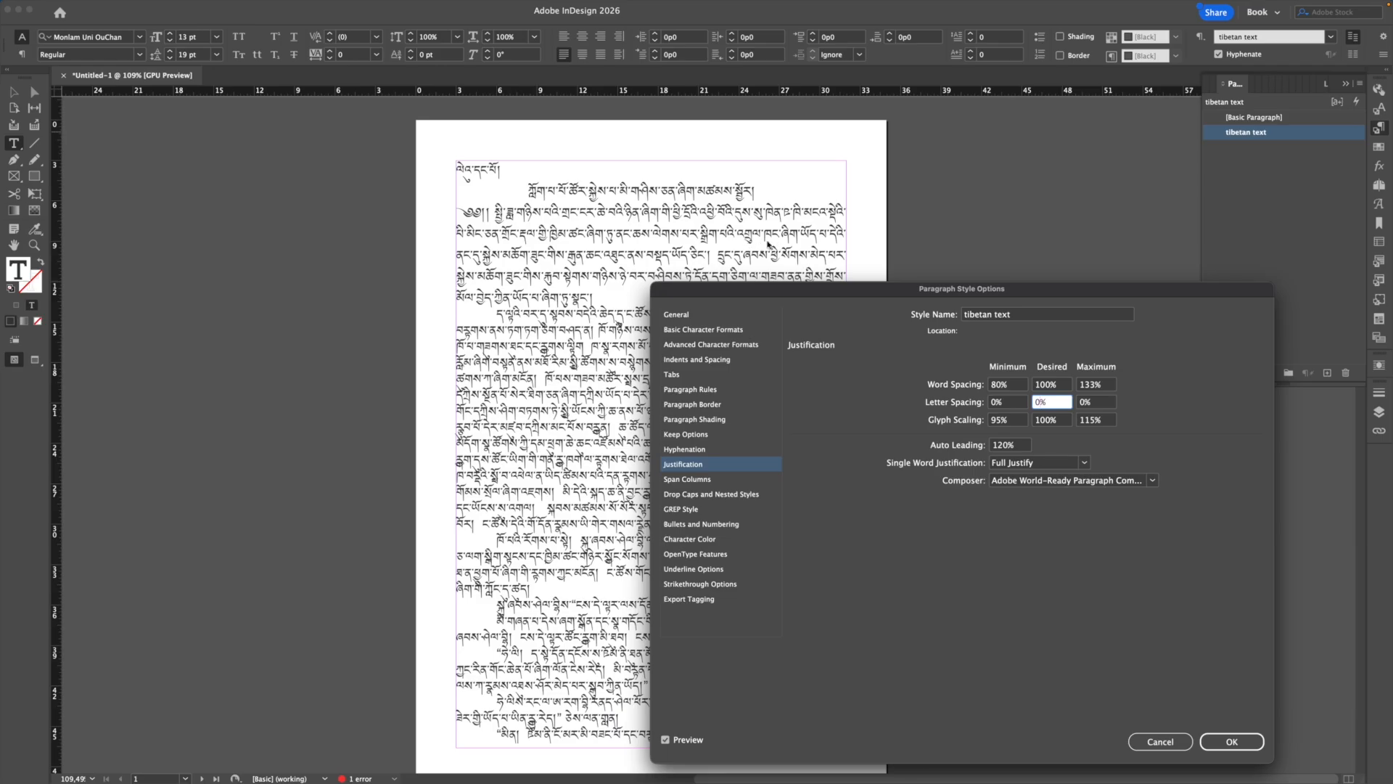
Step: Enter letter spacing of 3% maximum, 2% desired and 1% minimum, then shift the dialog aside
left_click(1084, 405)
key("BackSpace")
type("3")
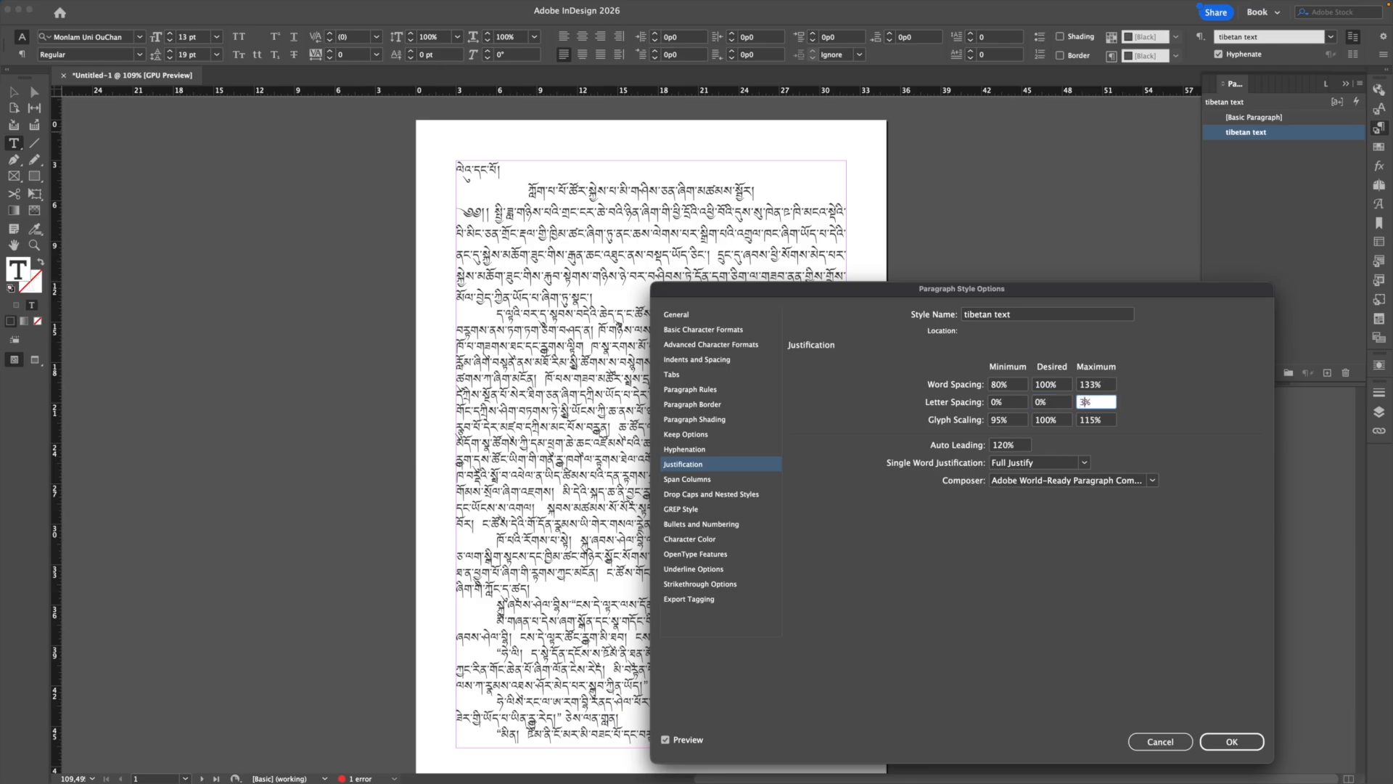
left_click(1040, 404)
key("BackSpace")
type("2")
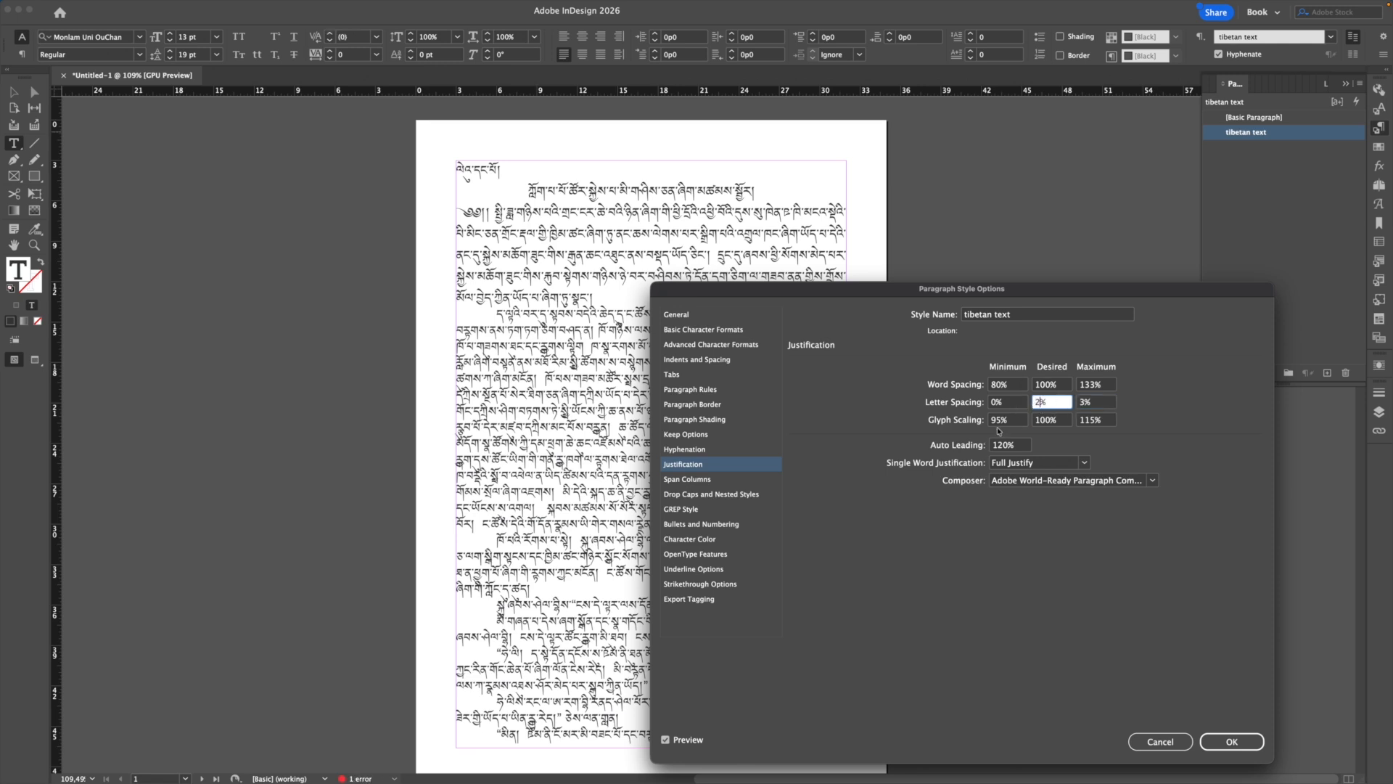
left_click(996, 404)
key("BackSpace")
type("1")
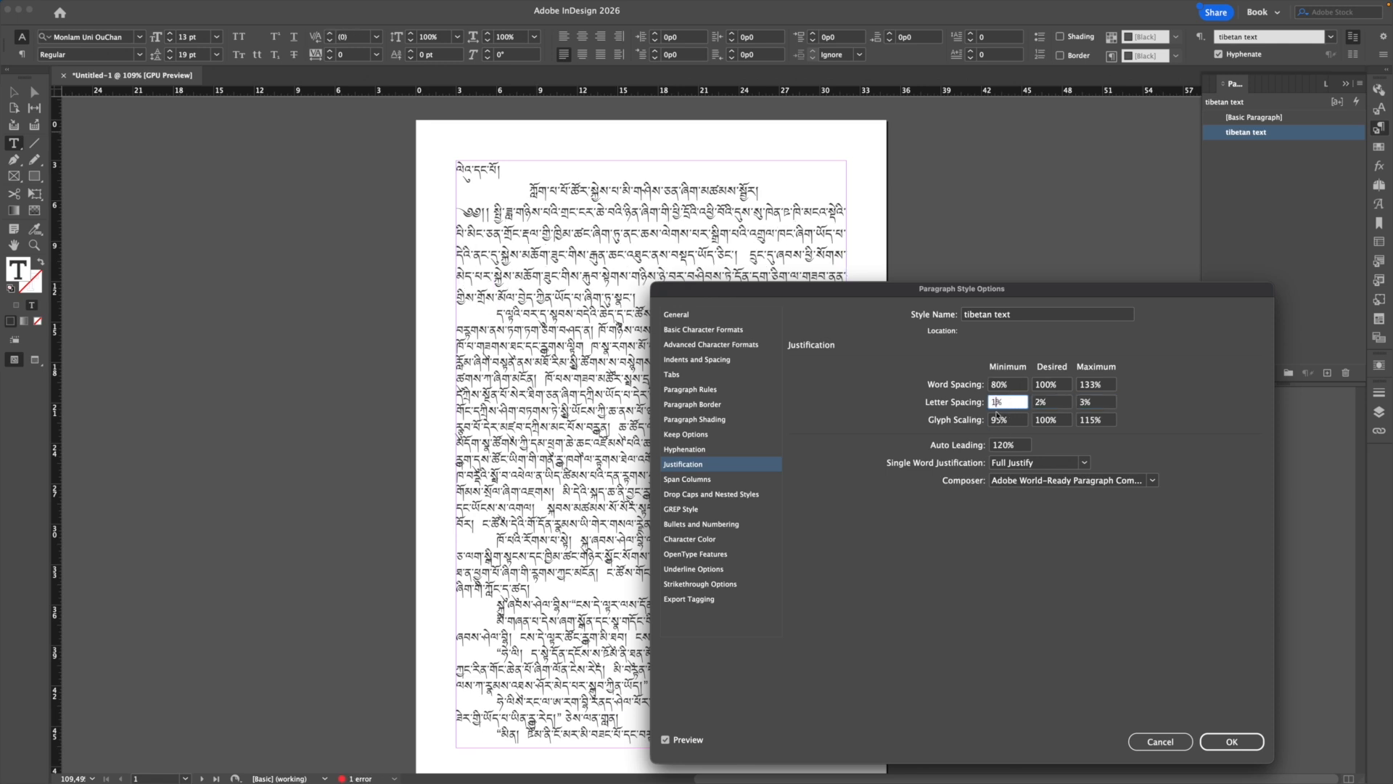
left_click(1052, 422)
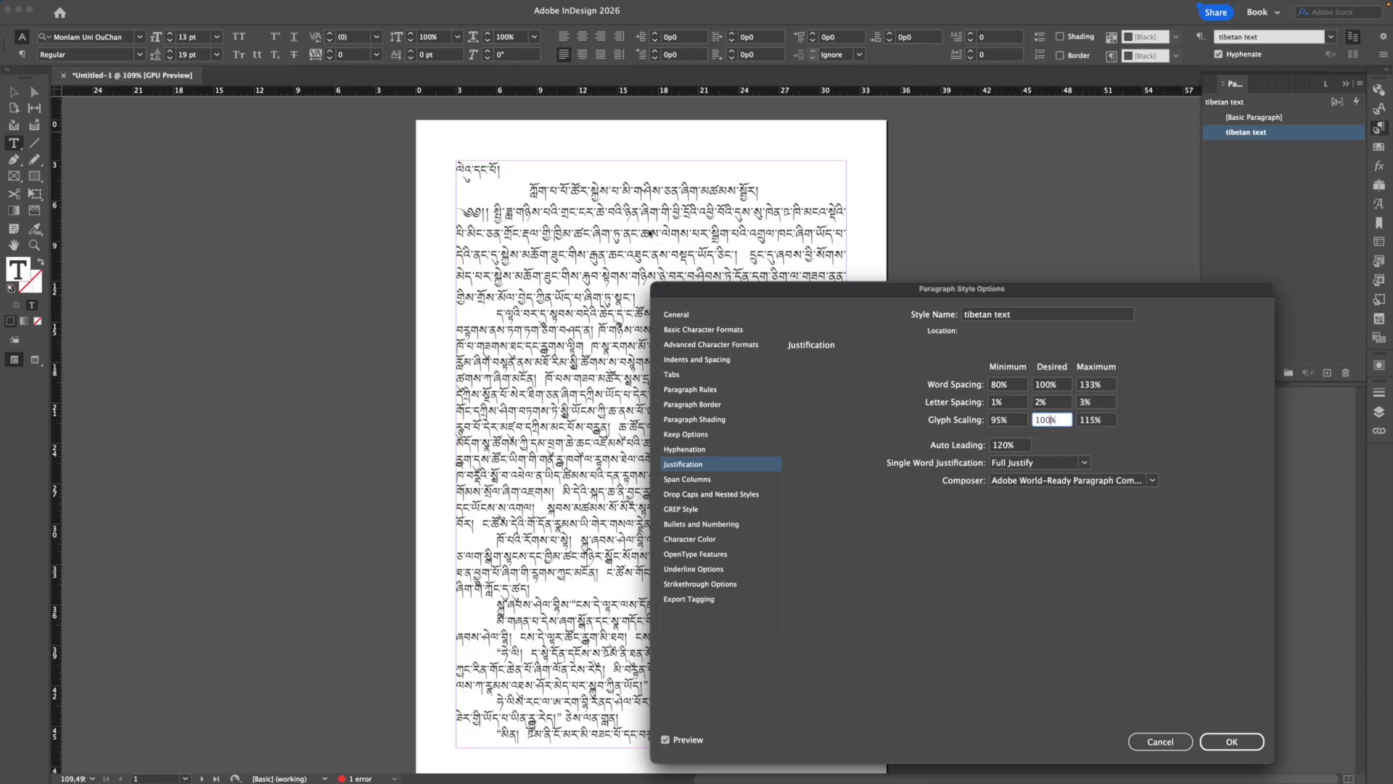
left_click_drag(796, 290, 729, 232)
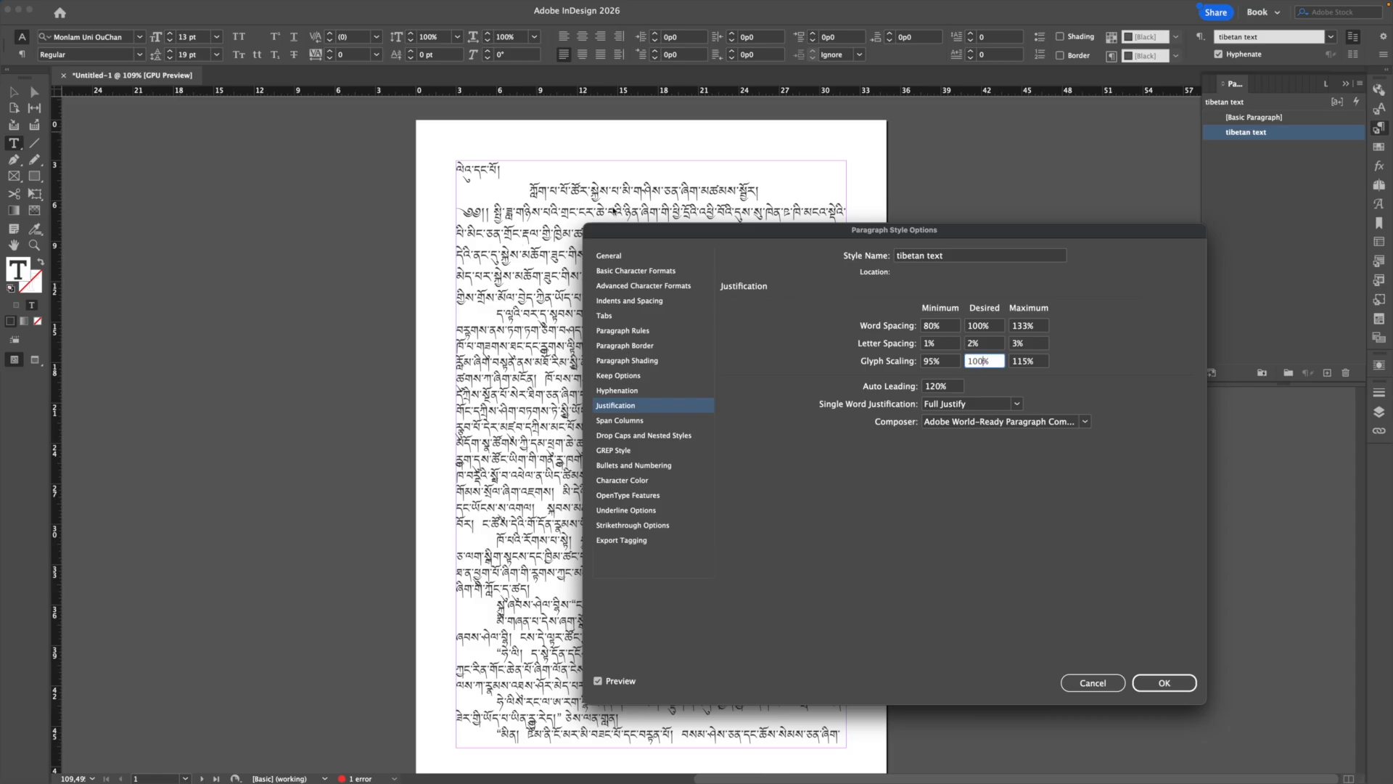
left_click_drag(775, 231, 853, 238)
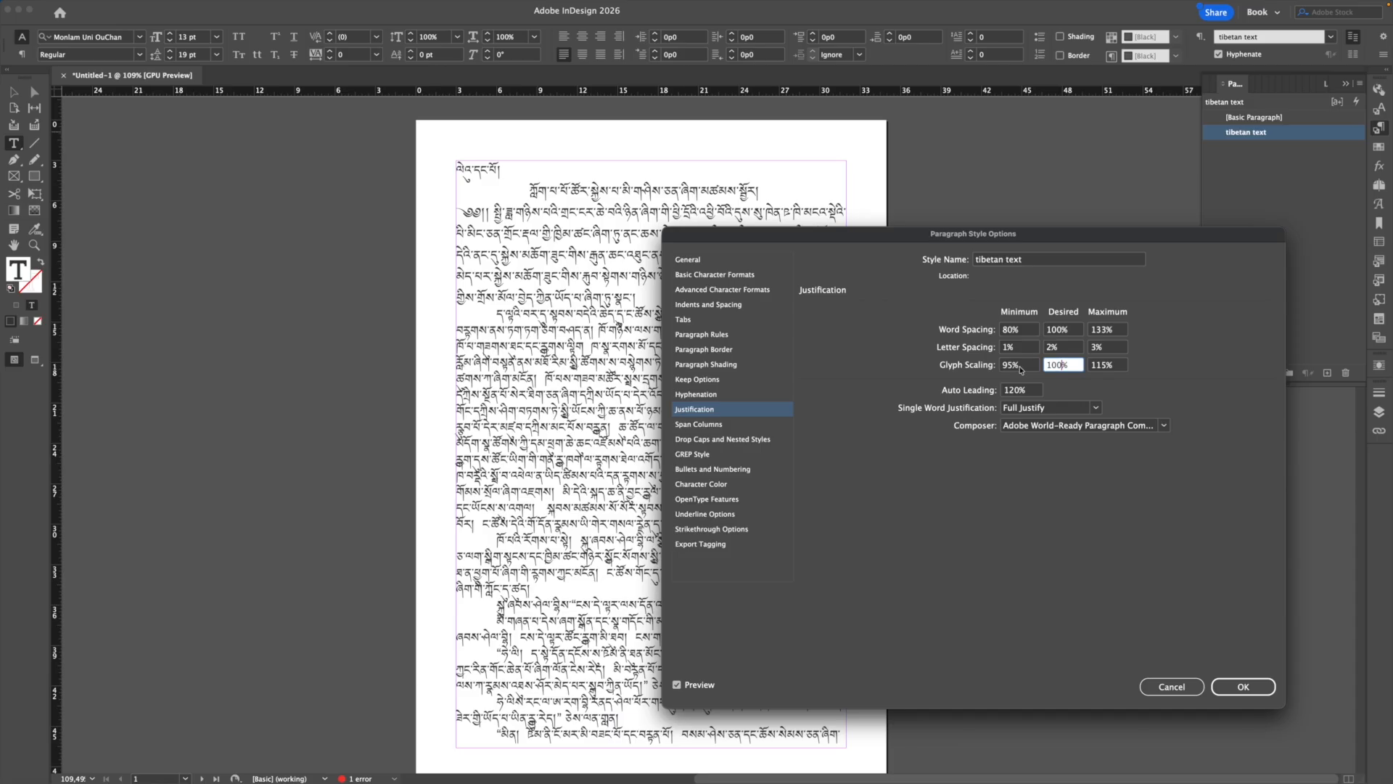
Step: Confirm the style options, then compare the paragraph under [Basic Paragraph] before reapplying tibetan text
left_click(1229, 690)
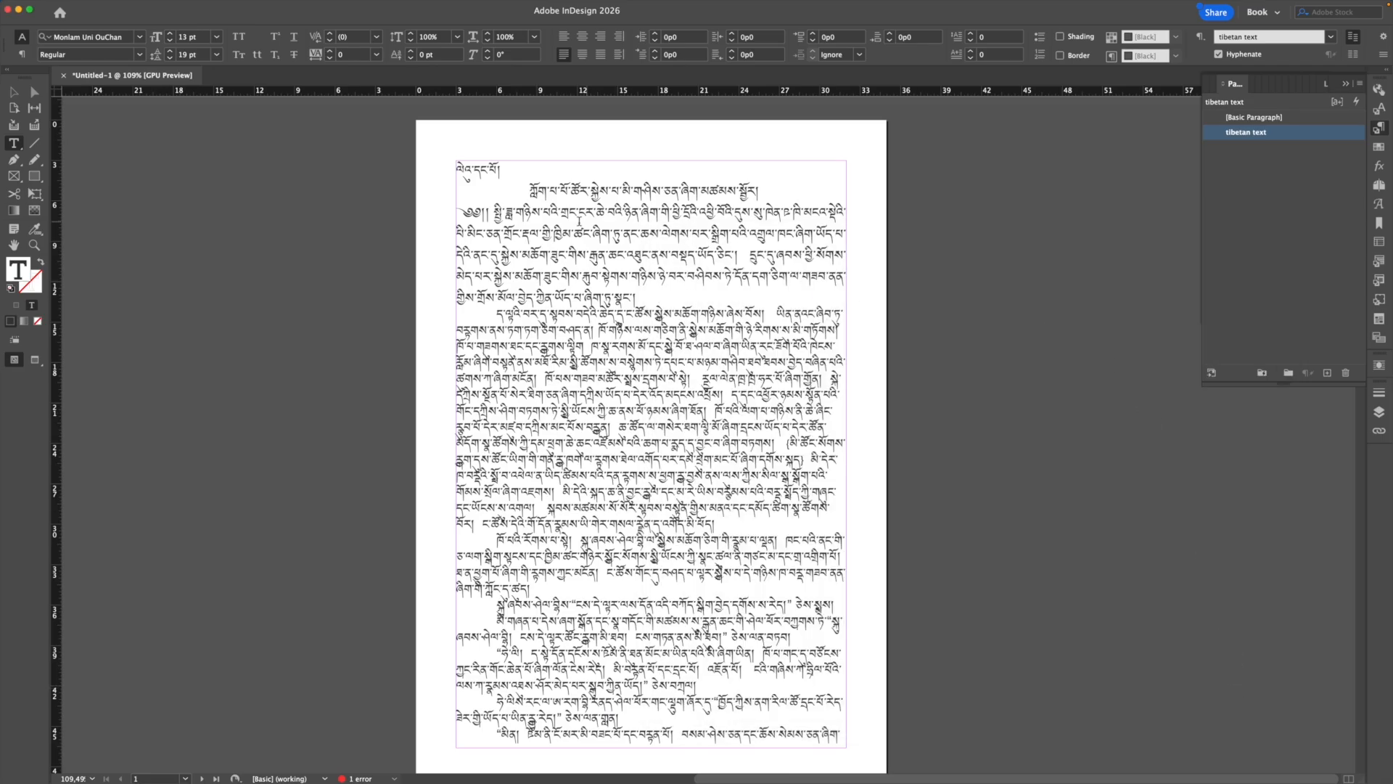
left_click(960, 310)
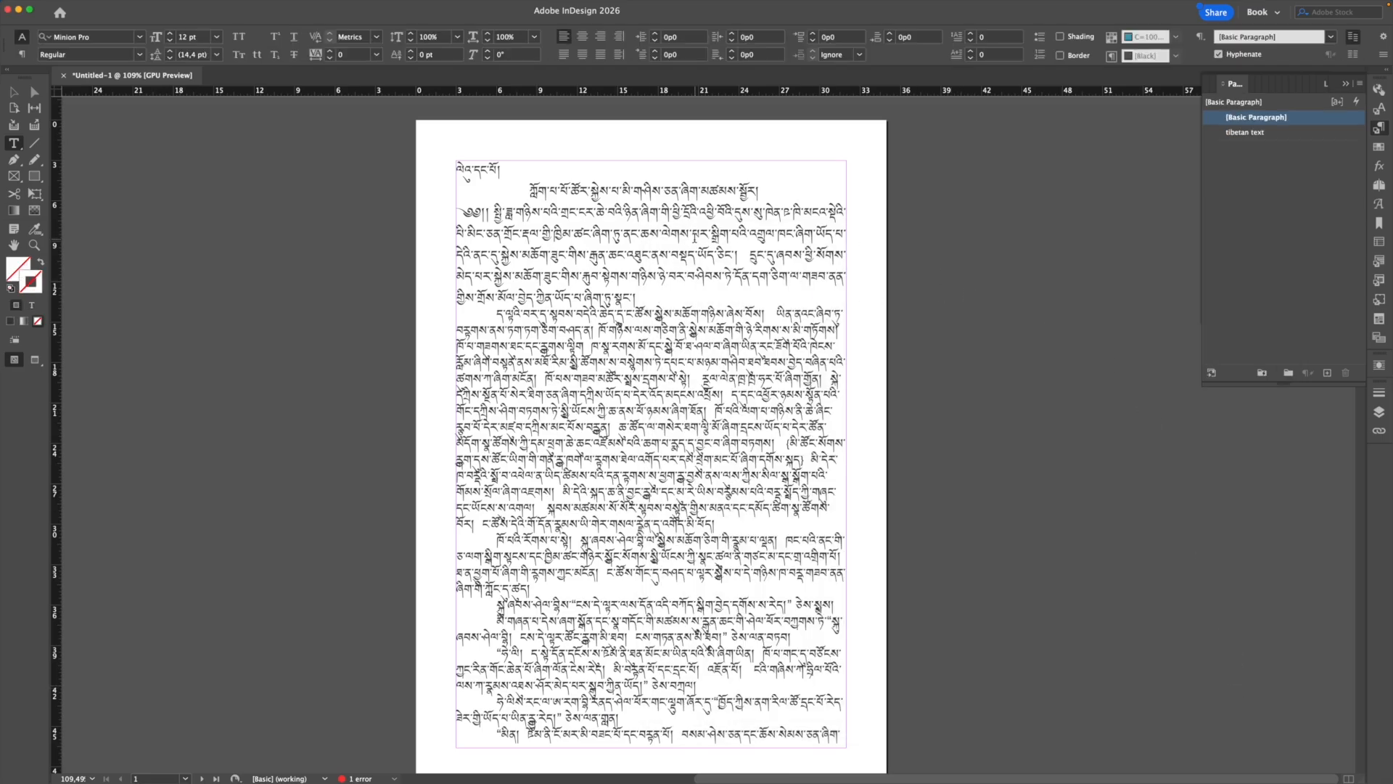
left_click(694, 234)
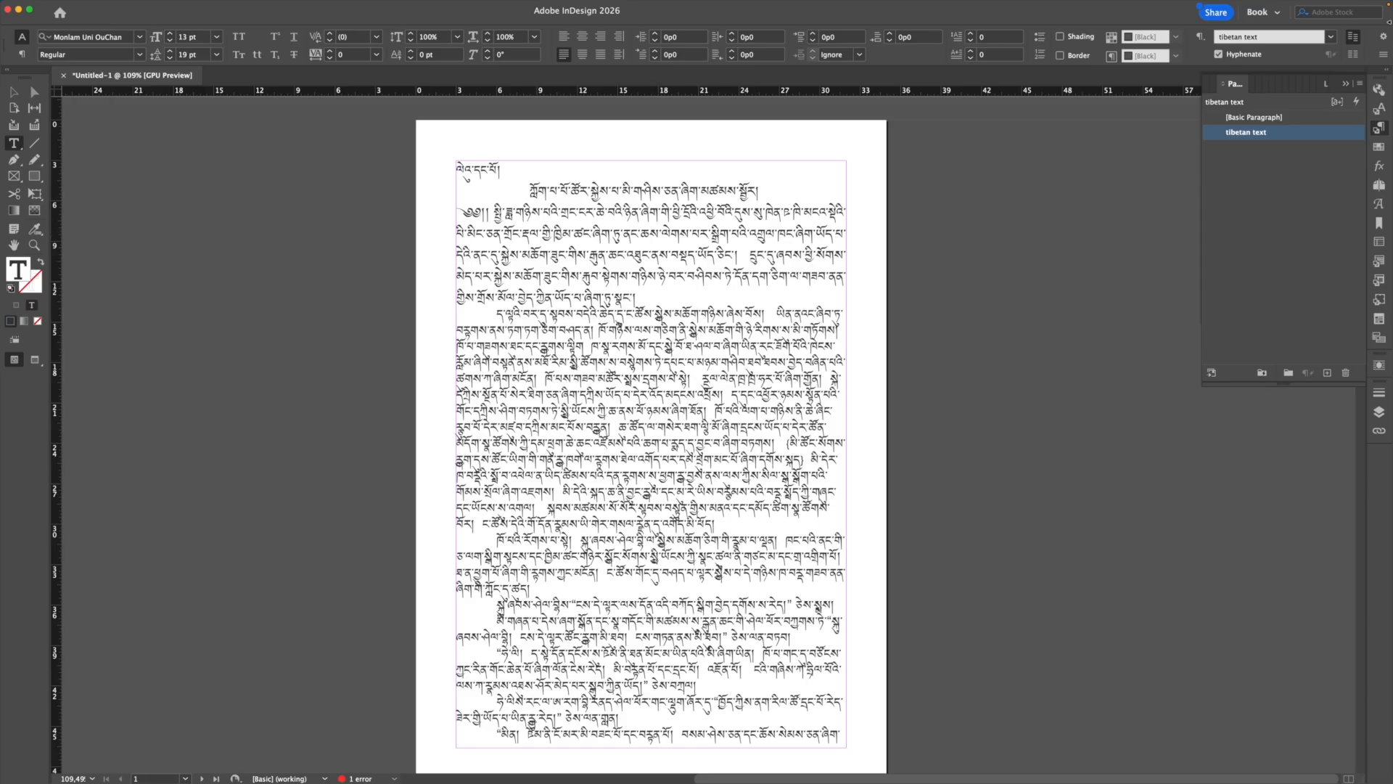
left_click(1277, 117)
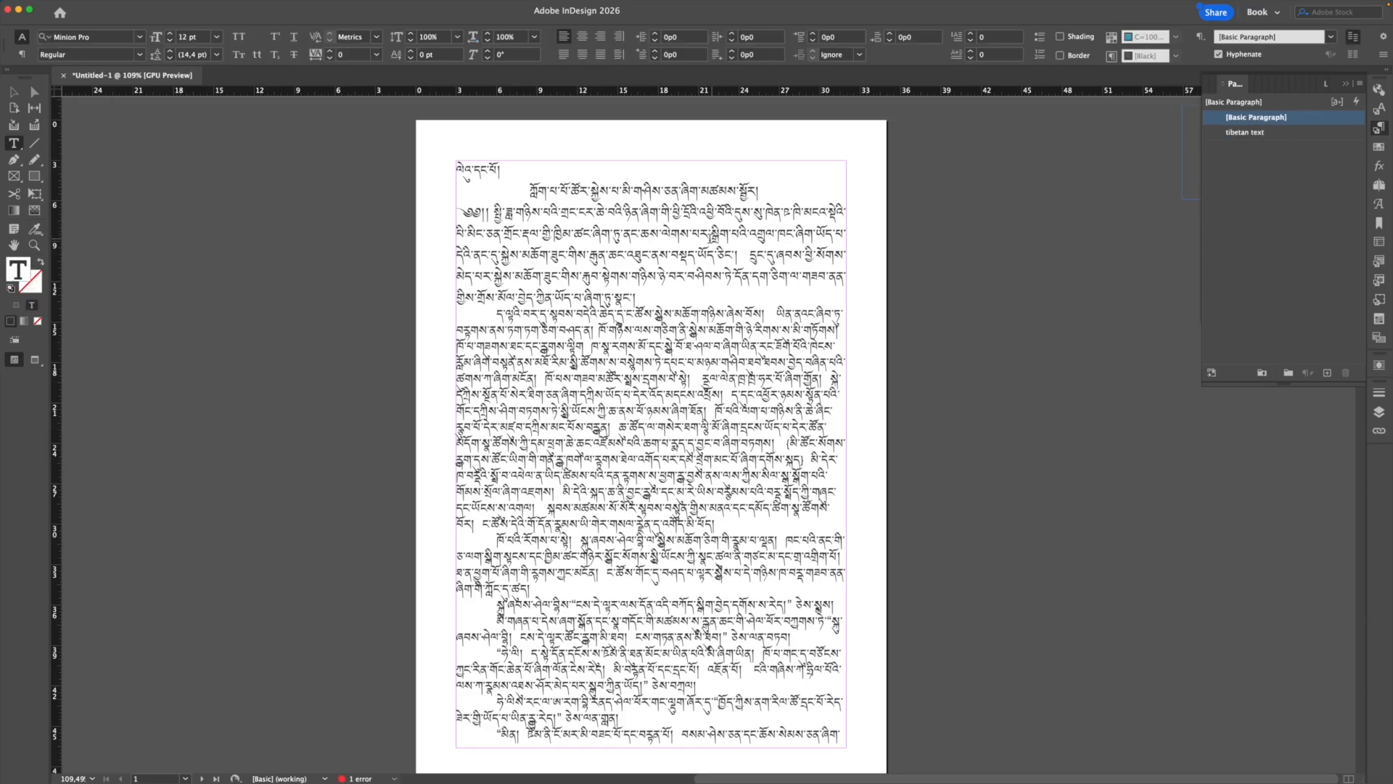
left_click(1246, 132)
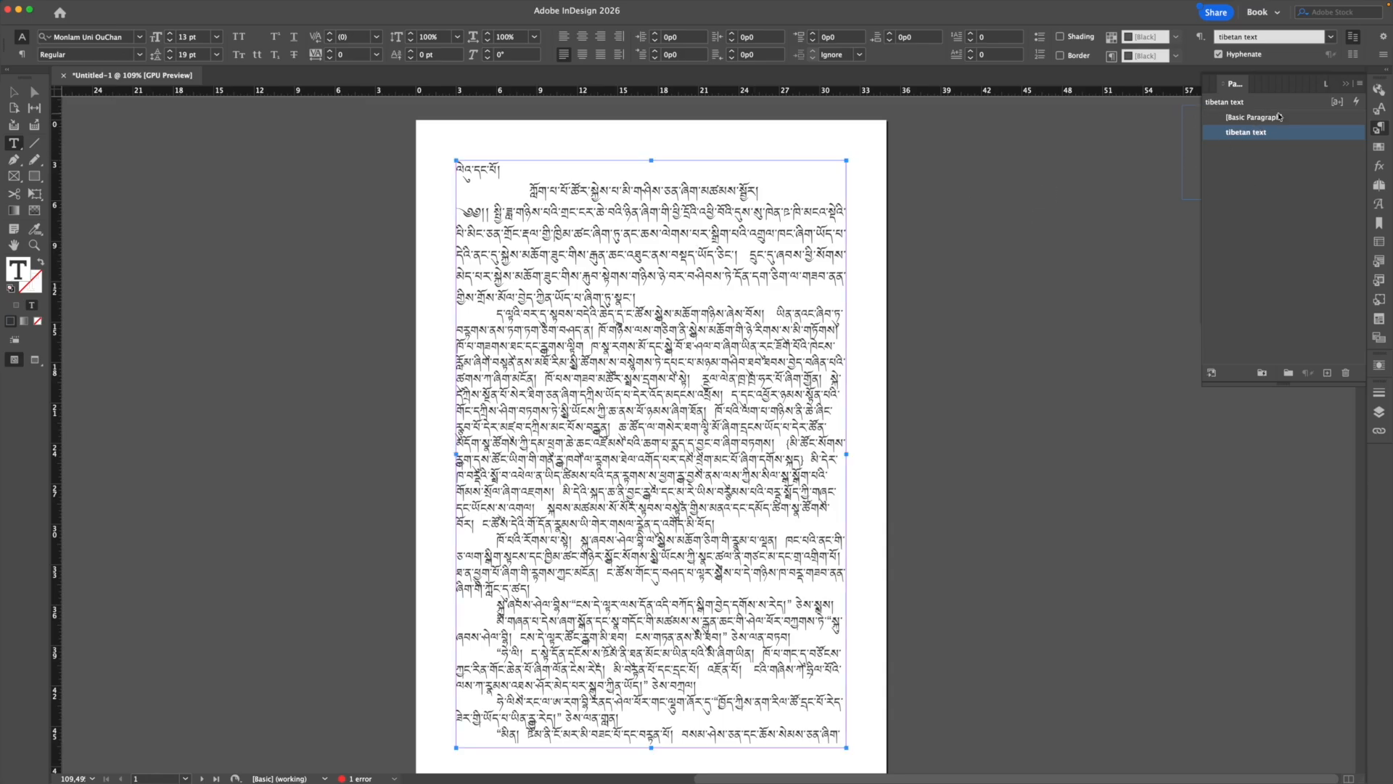
Step: At 125% zoom, toggle both paragraphs between [Basic Paragraph] and tibetan text, ending on tibetan text
key("super+equal")
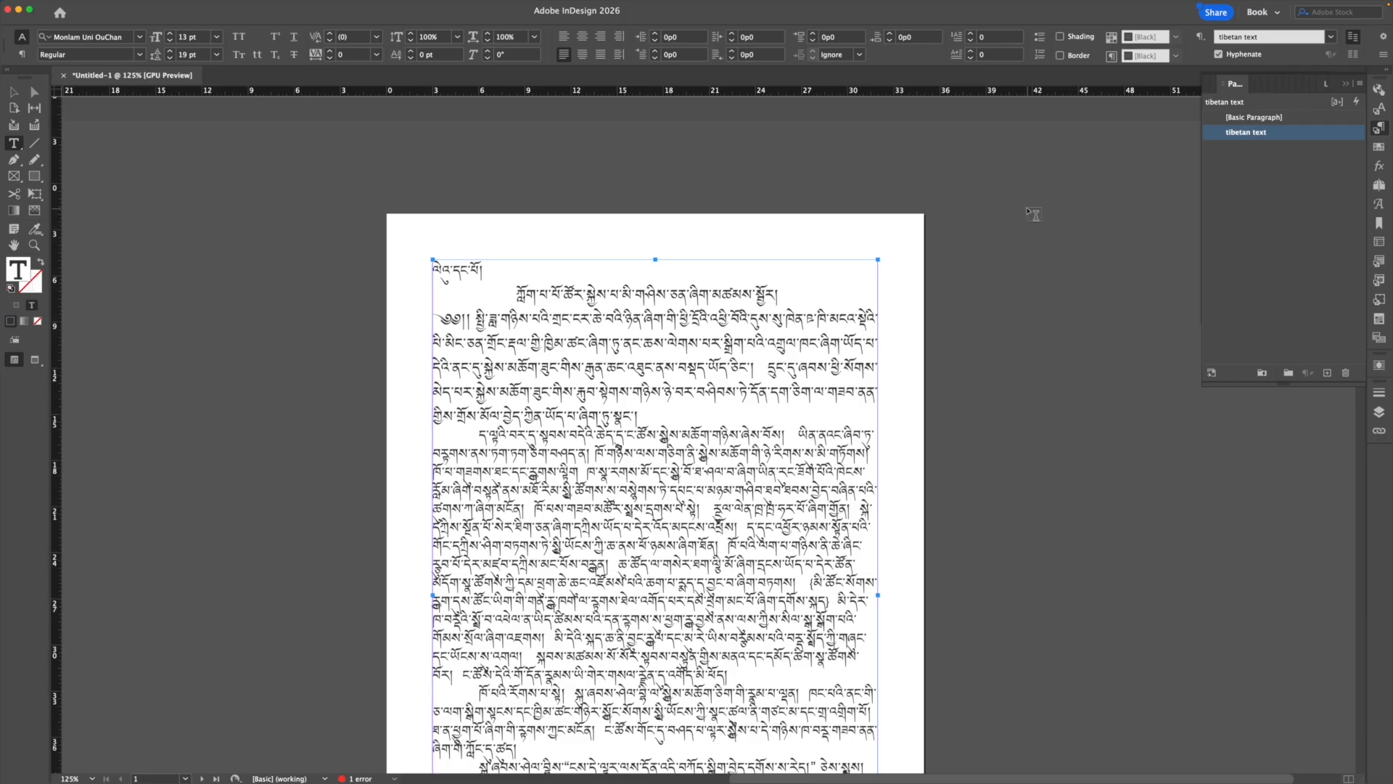
scroll(1034, 214, "down", 3)
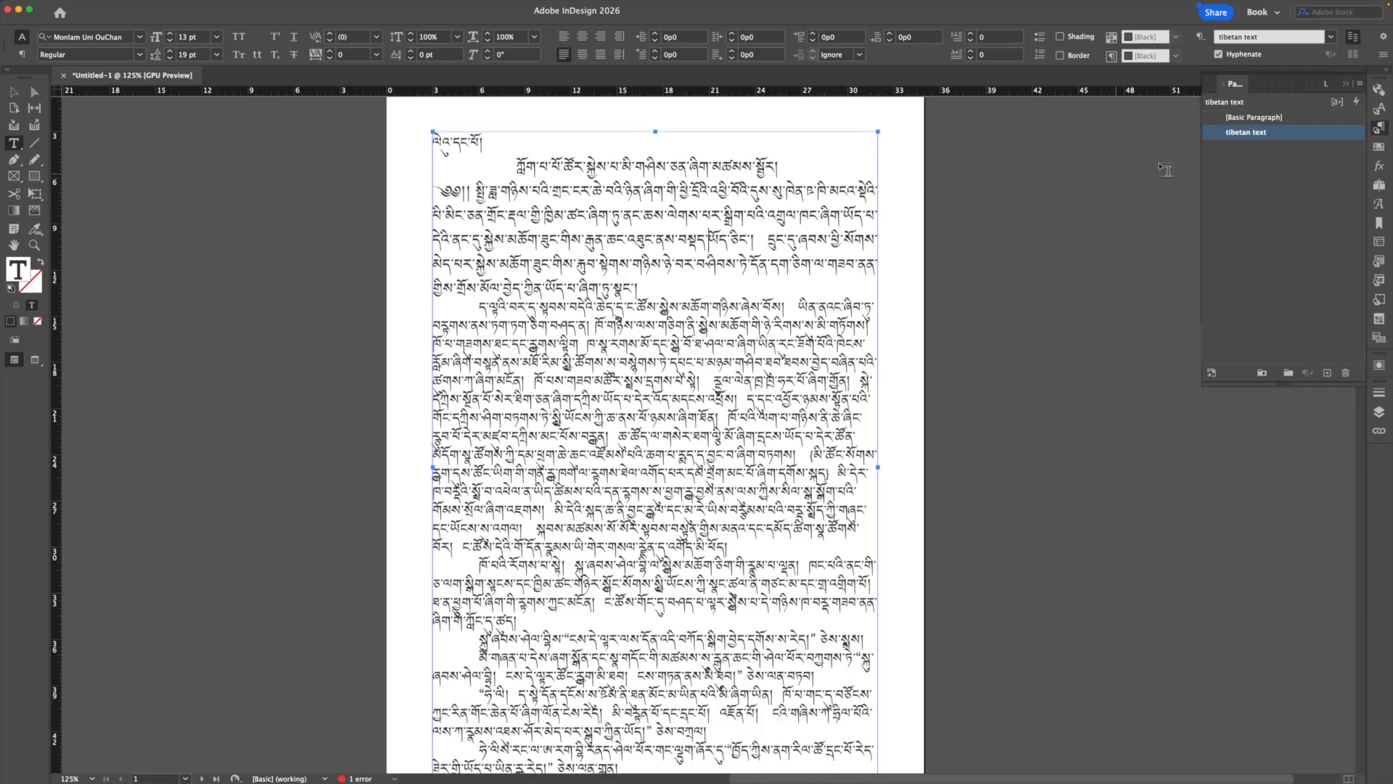
left_click(740, 344)
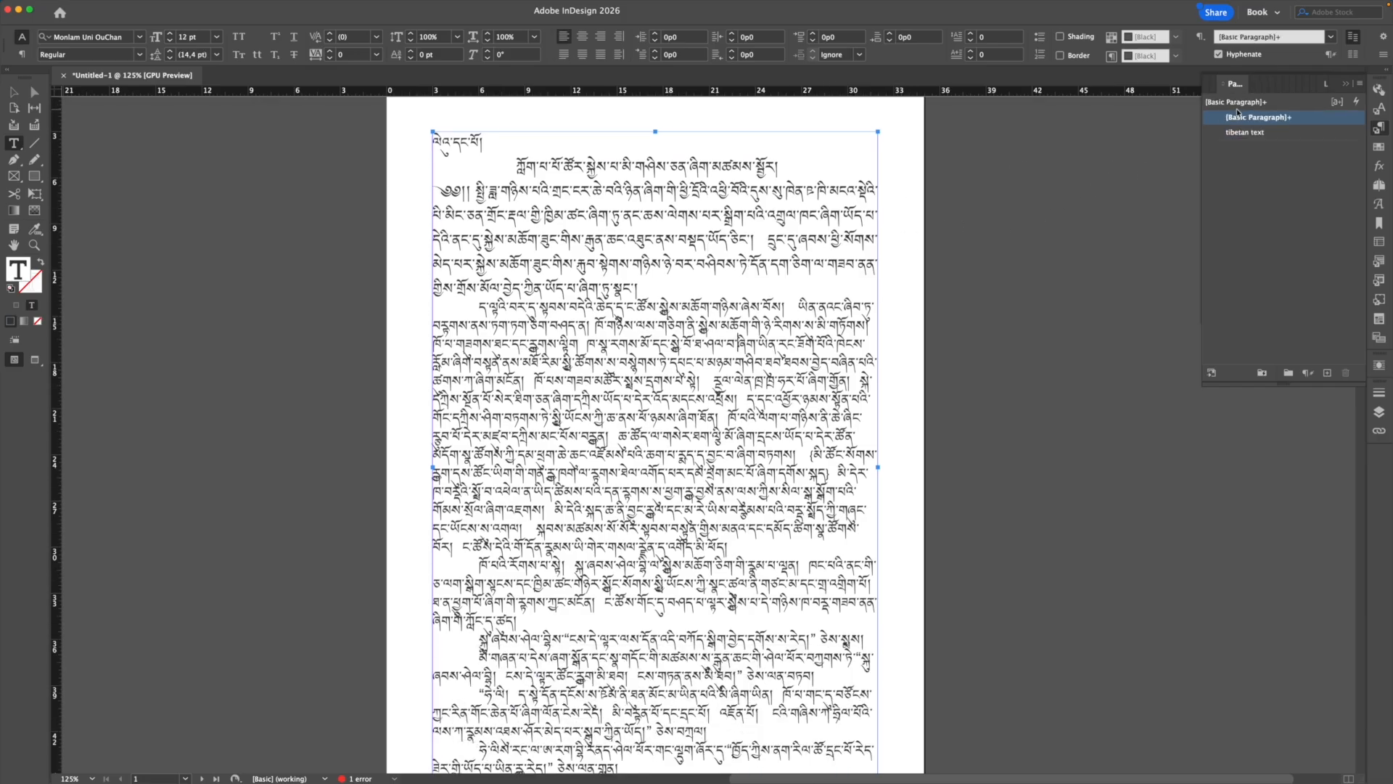
left_click(691, 210)
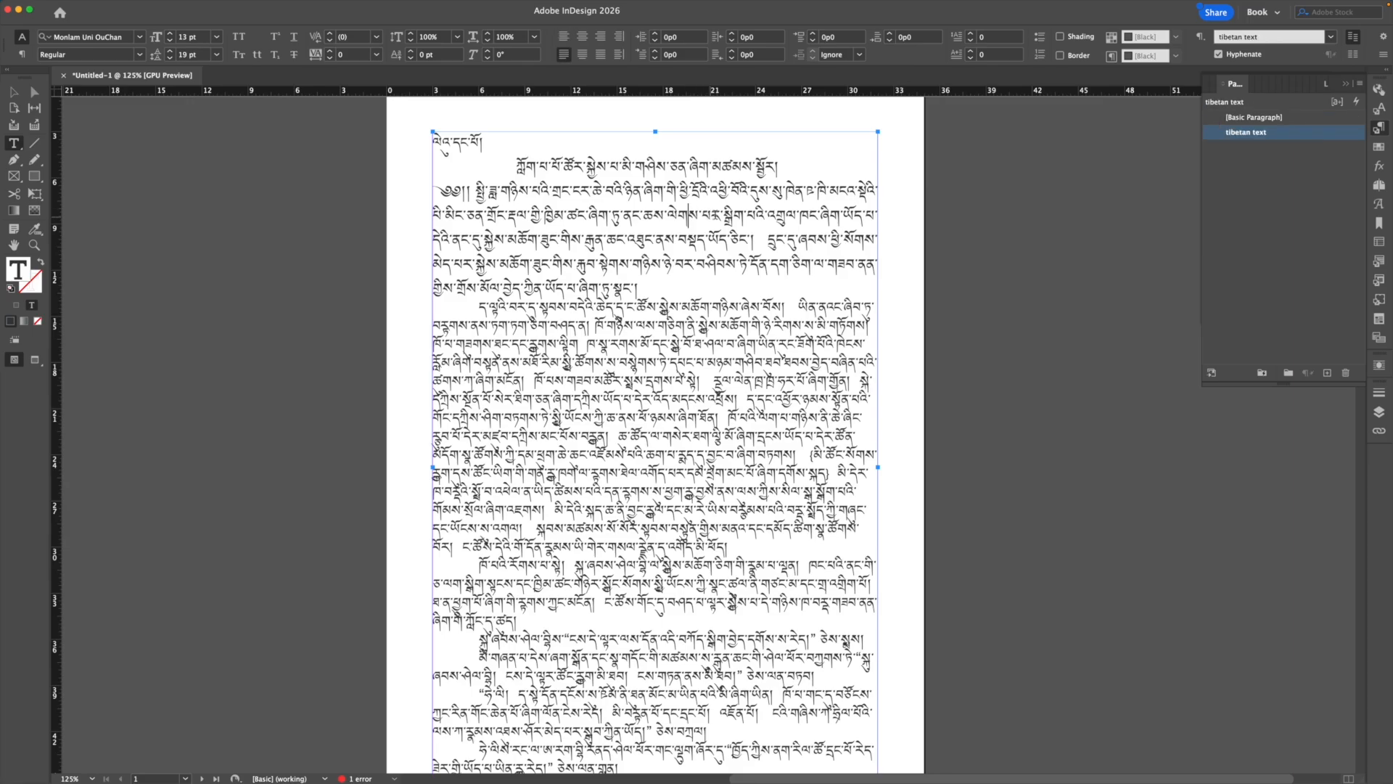
left_click(1249, 117)
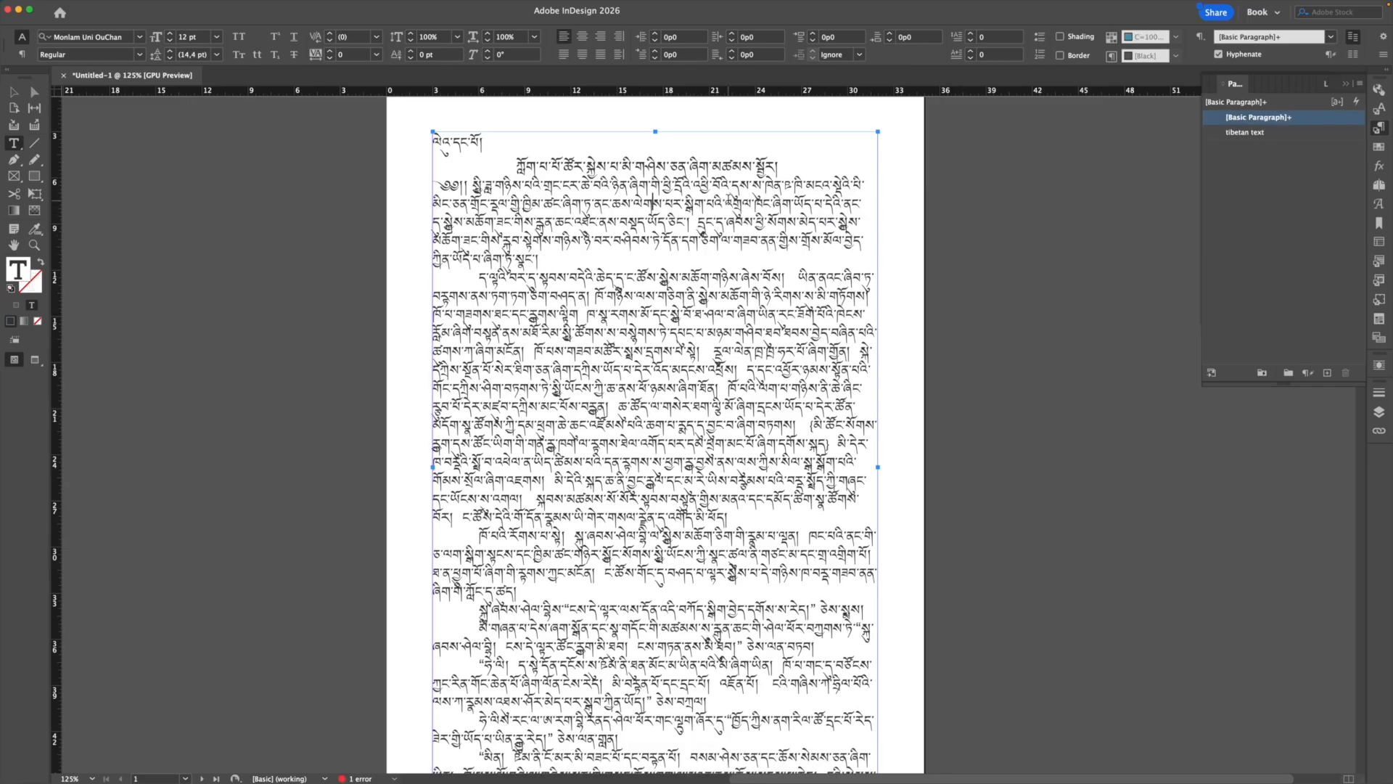
left_click(1230, 134)
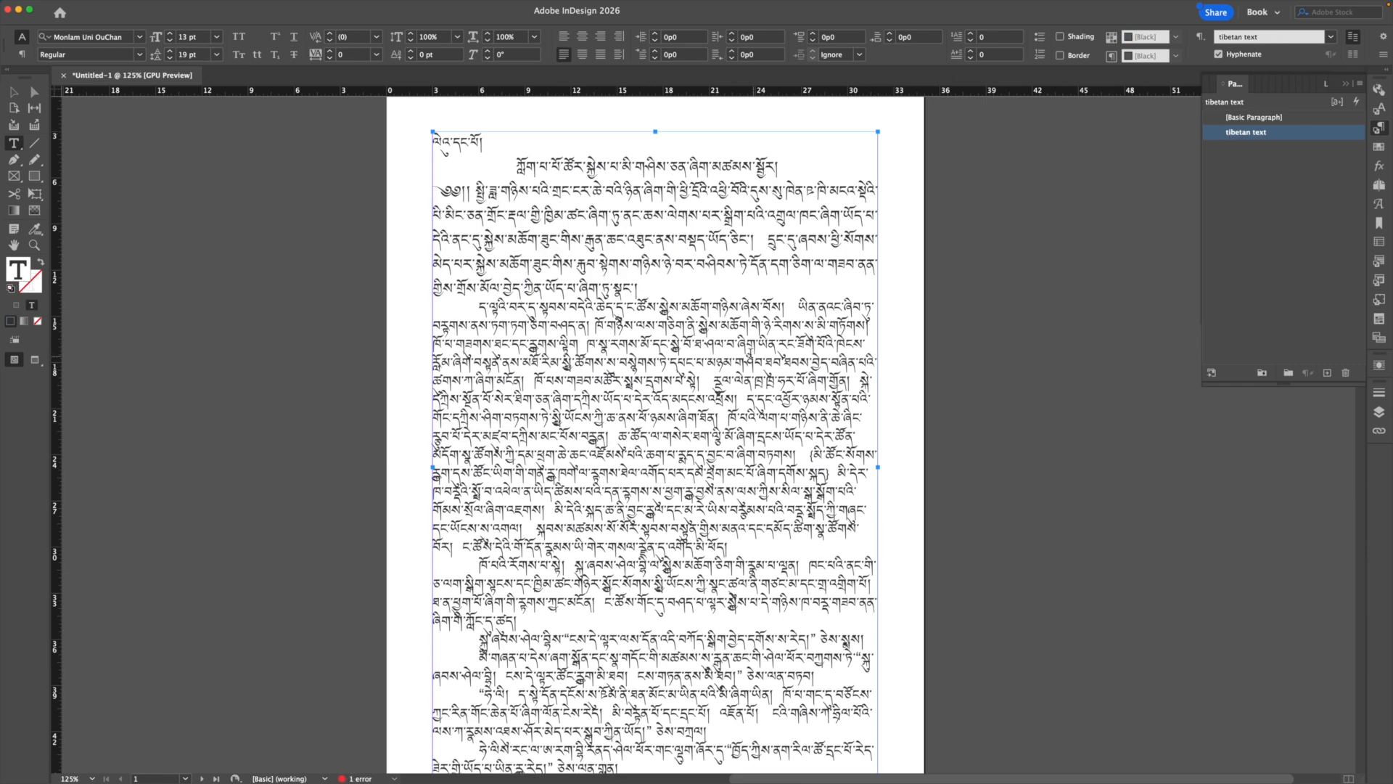
left_click(1259, 117)
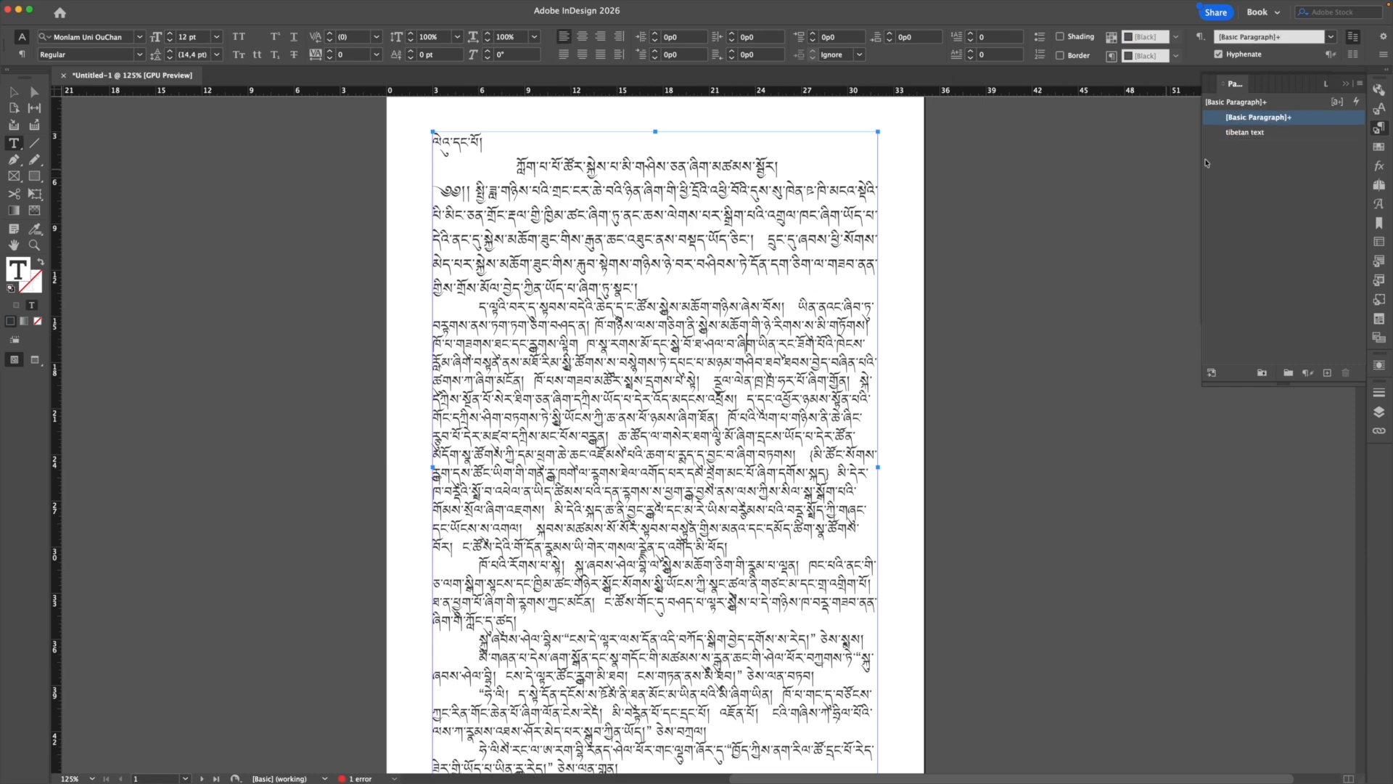
left_click(1280, 137)
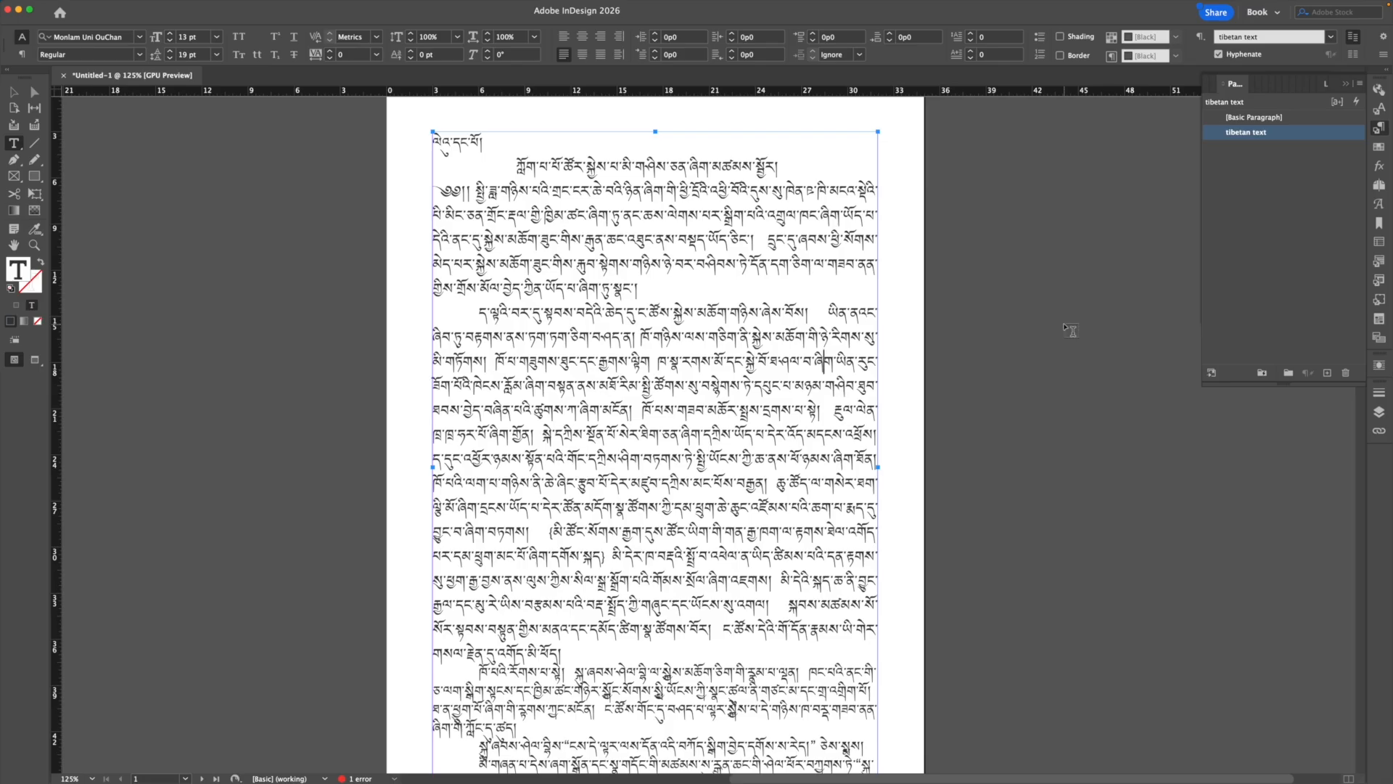
mouse_move(1189, 9)
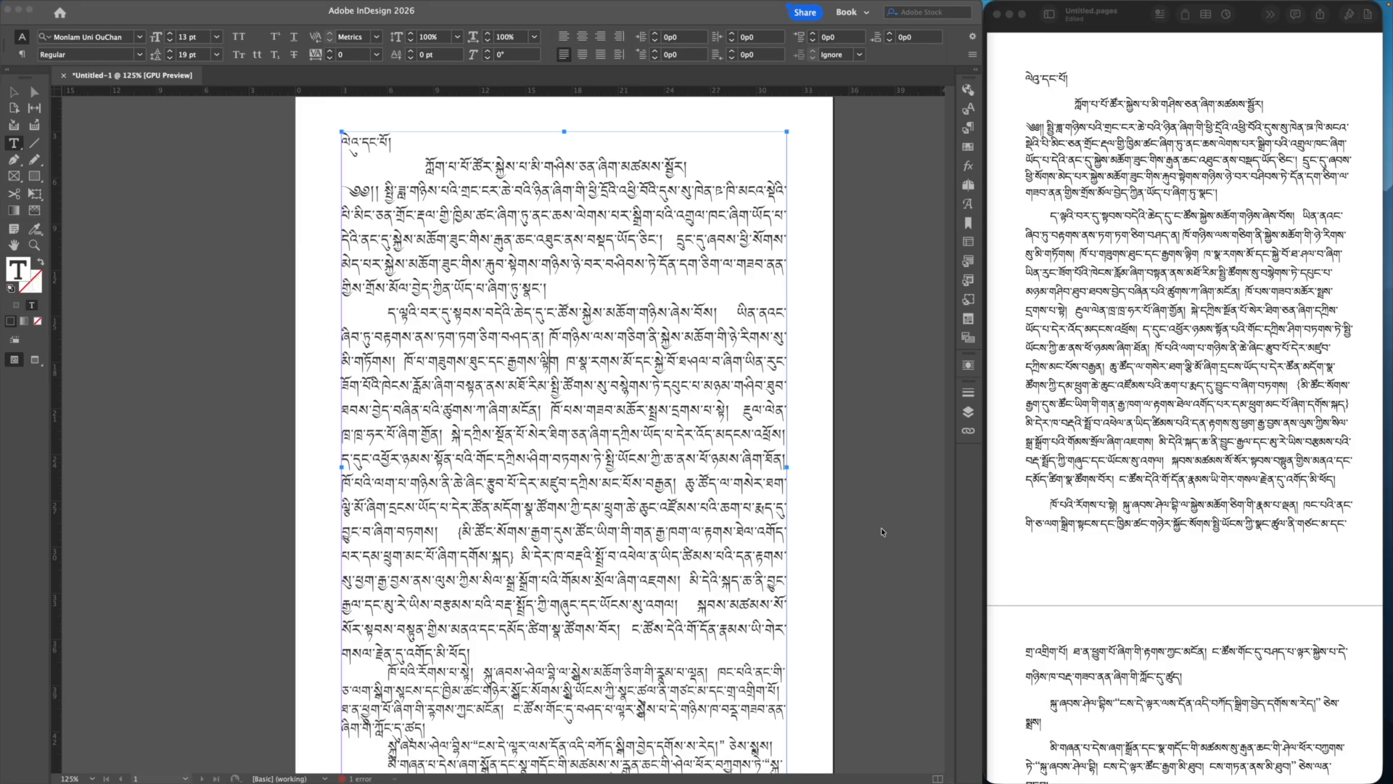
Step: Apply the tibetan text paragraph style to the opening heading line
left_click(564, 386)
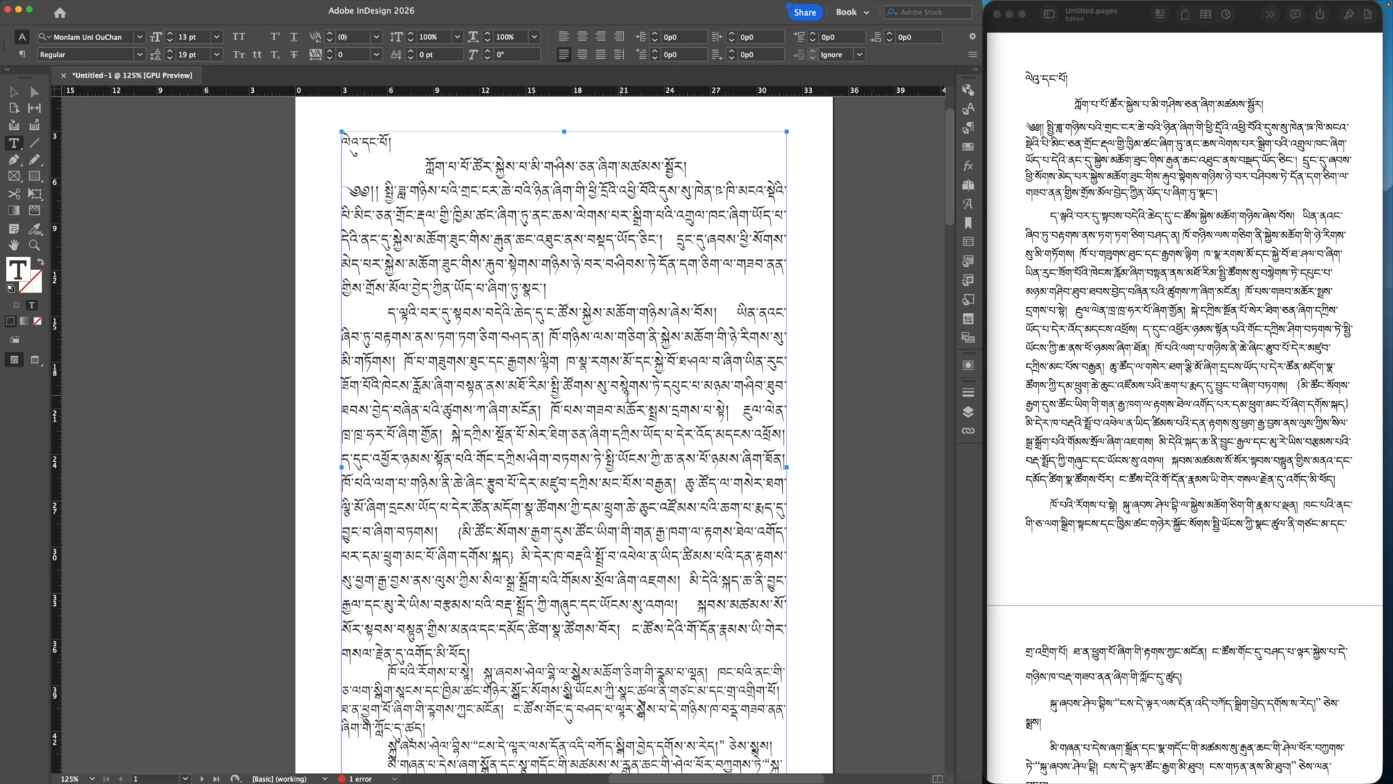
left_click(966, 131)
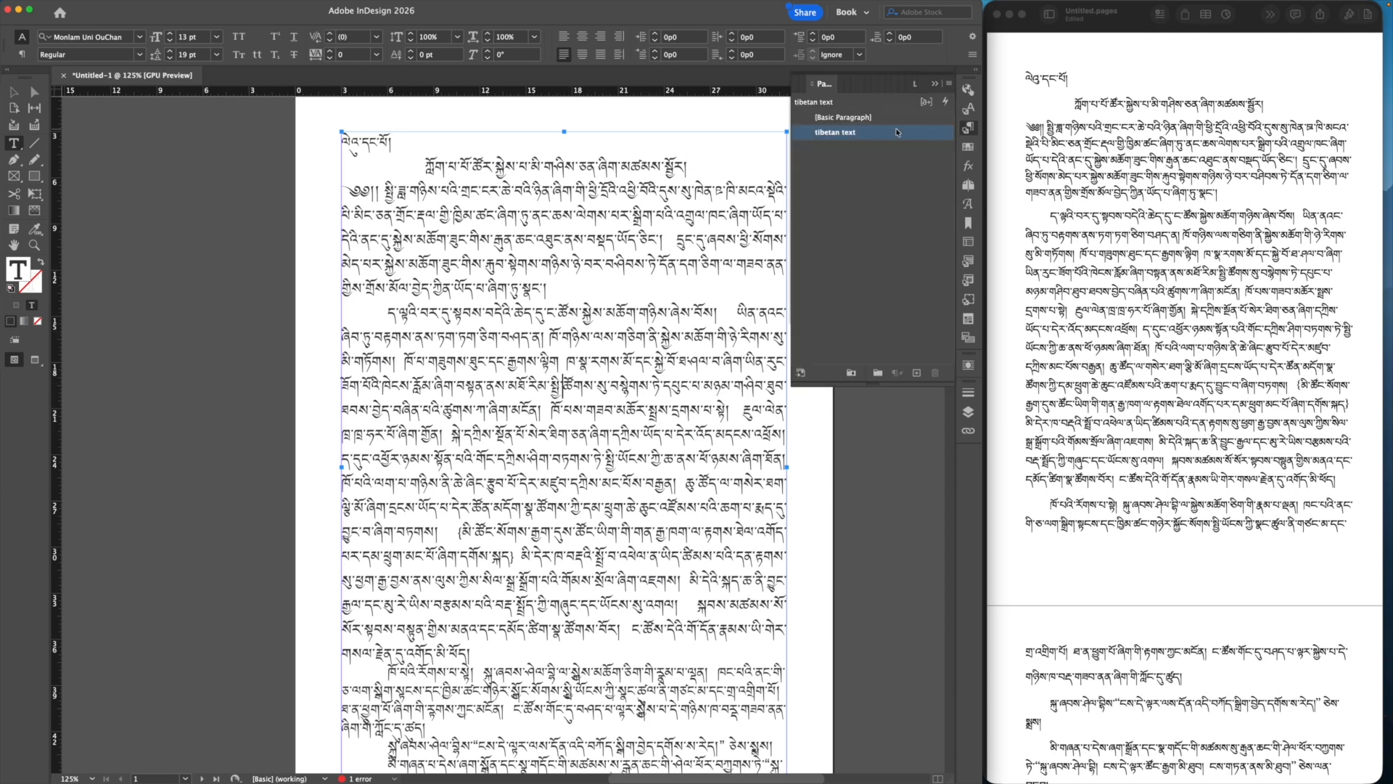
left_click(936, 84)
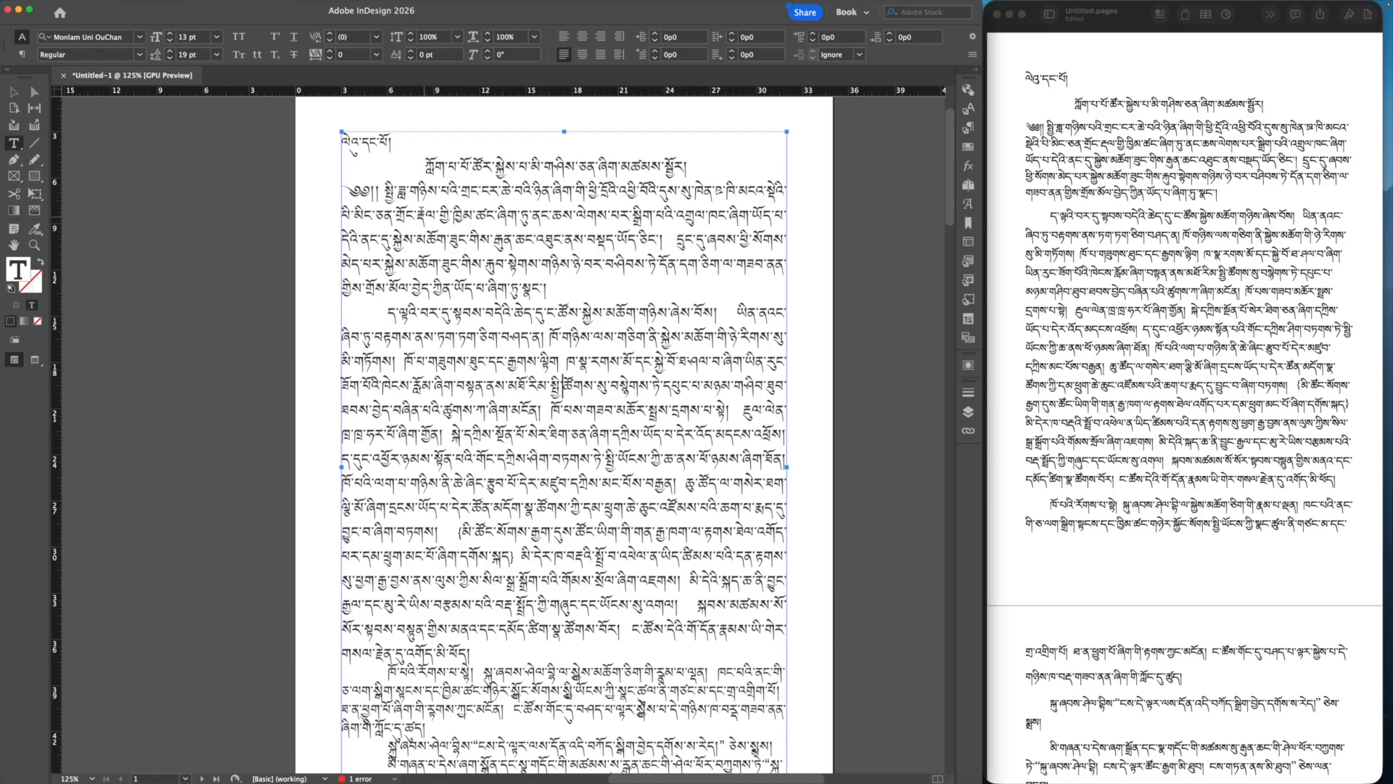
left_click(362, 142)
left_click(968, 127)
left_click(891, 133)
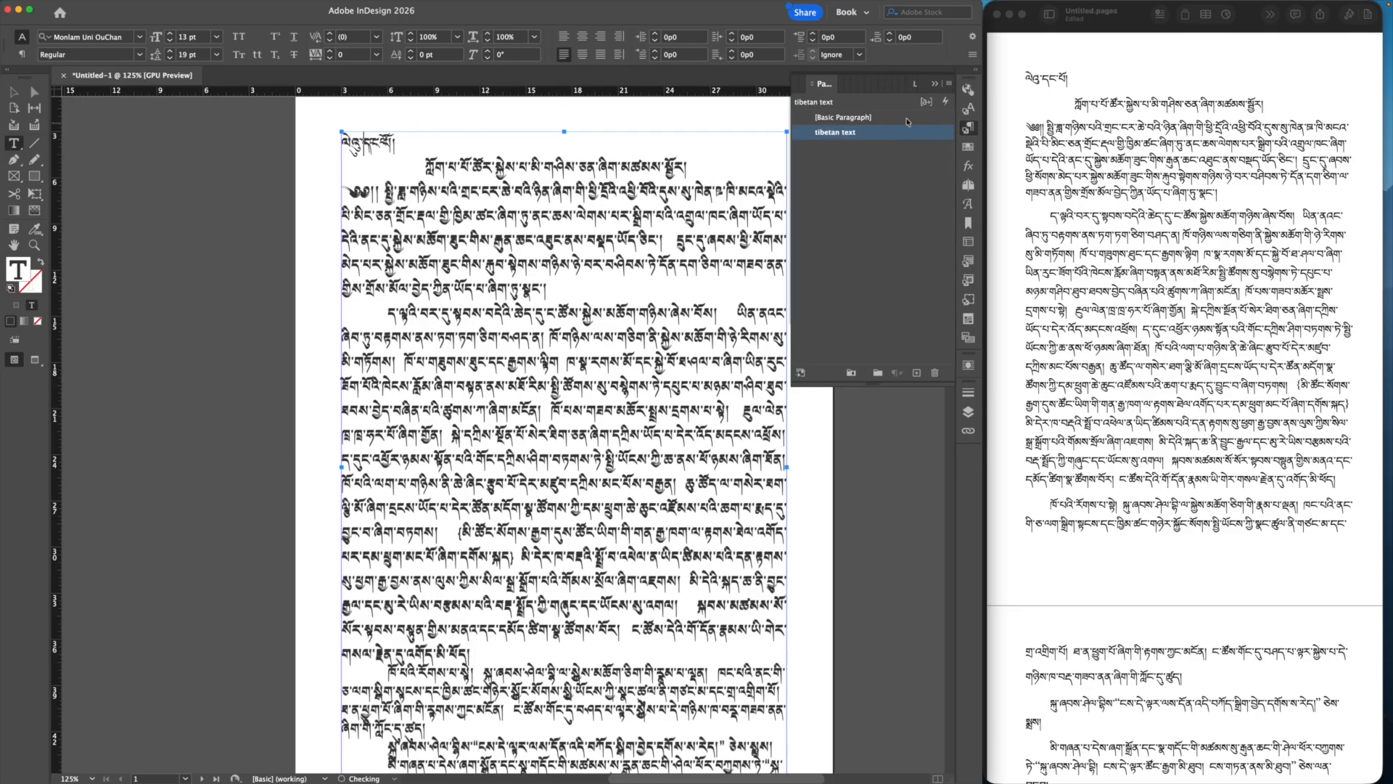
left_click(936, 86)
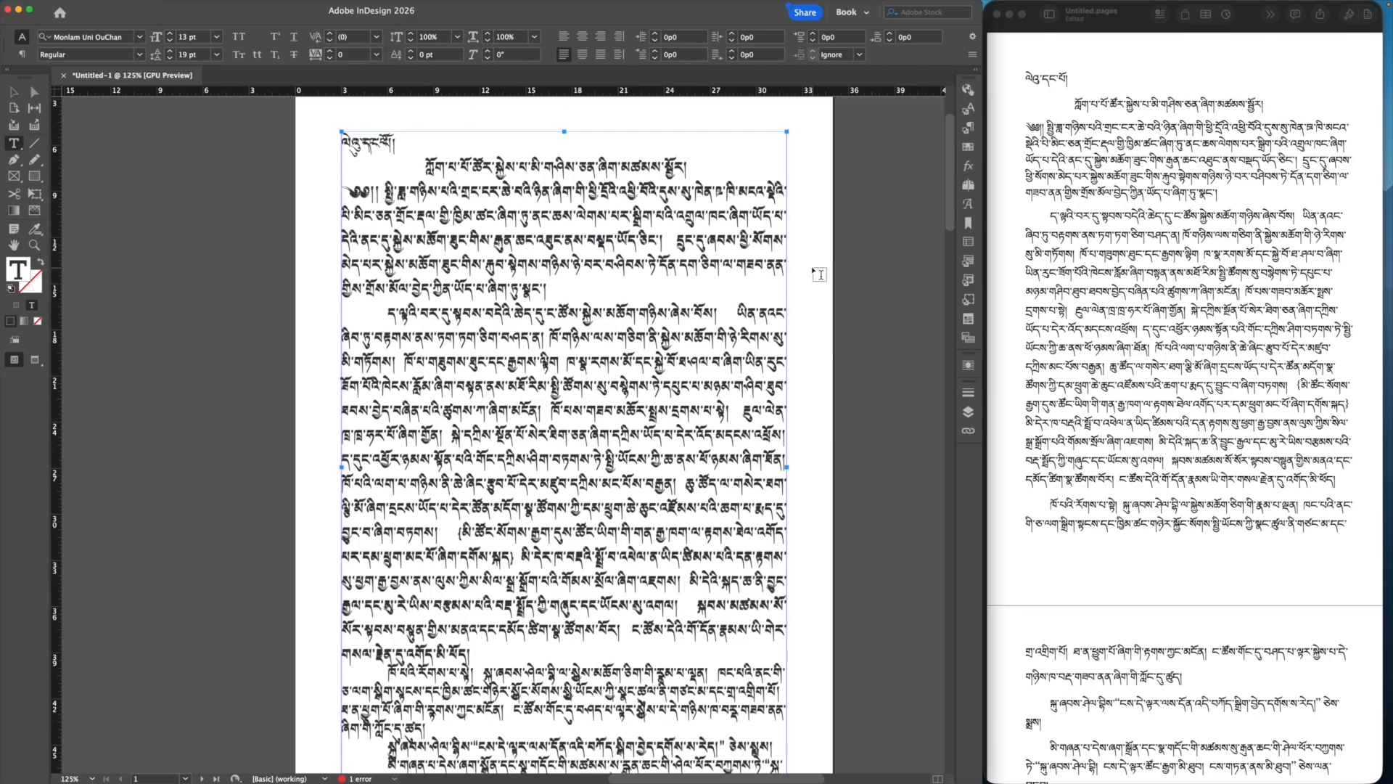
scroll(818, 274, "down", 6)
scroll(819, 274, "up", 6)
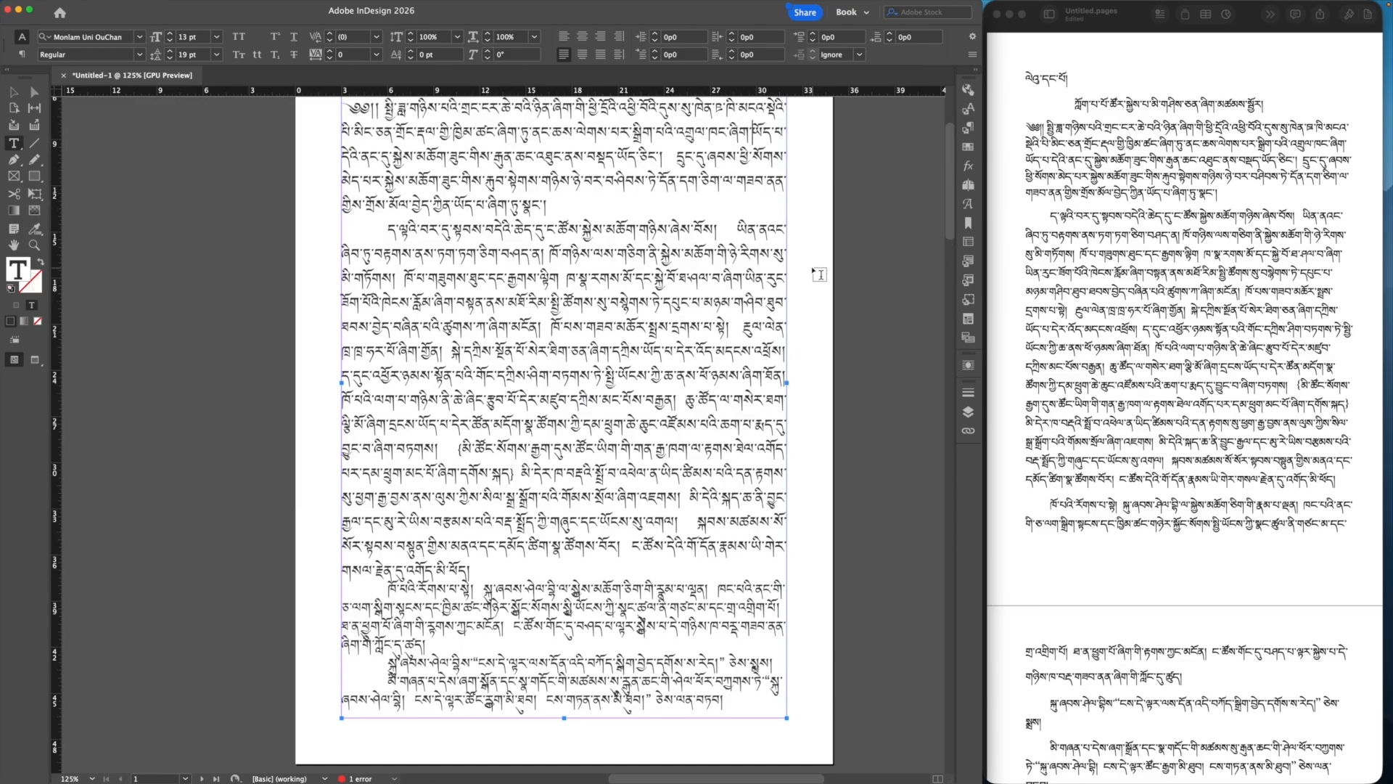
scroll(819, 274, "down", 2)
left_click(628, 235)
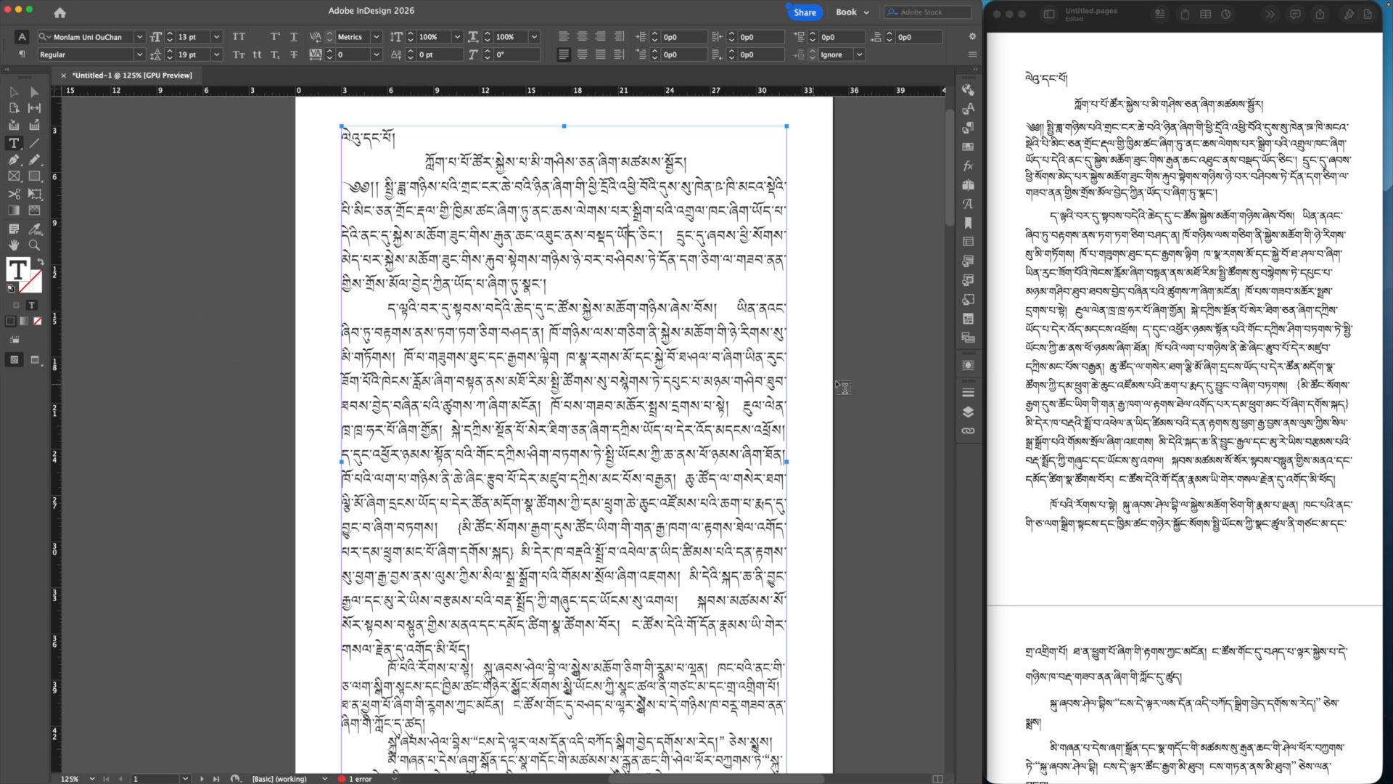
Step: Deselect the text frame and bring the Pages document to the front
left_click(837, 315)
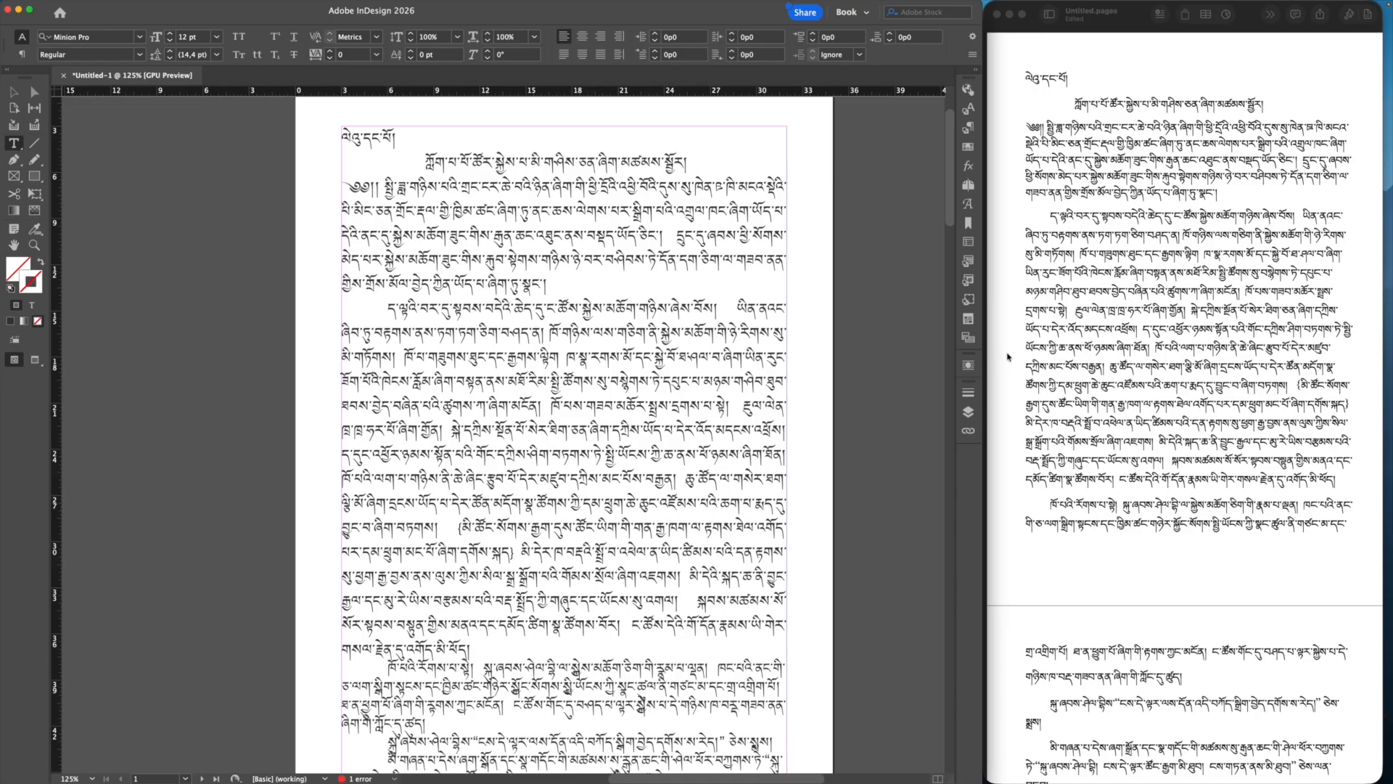
left_click(1061, 338)
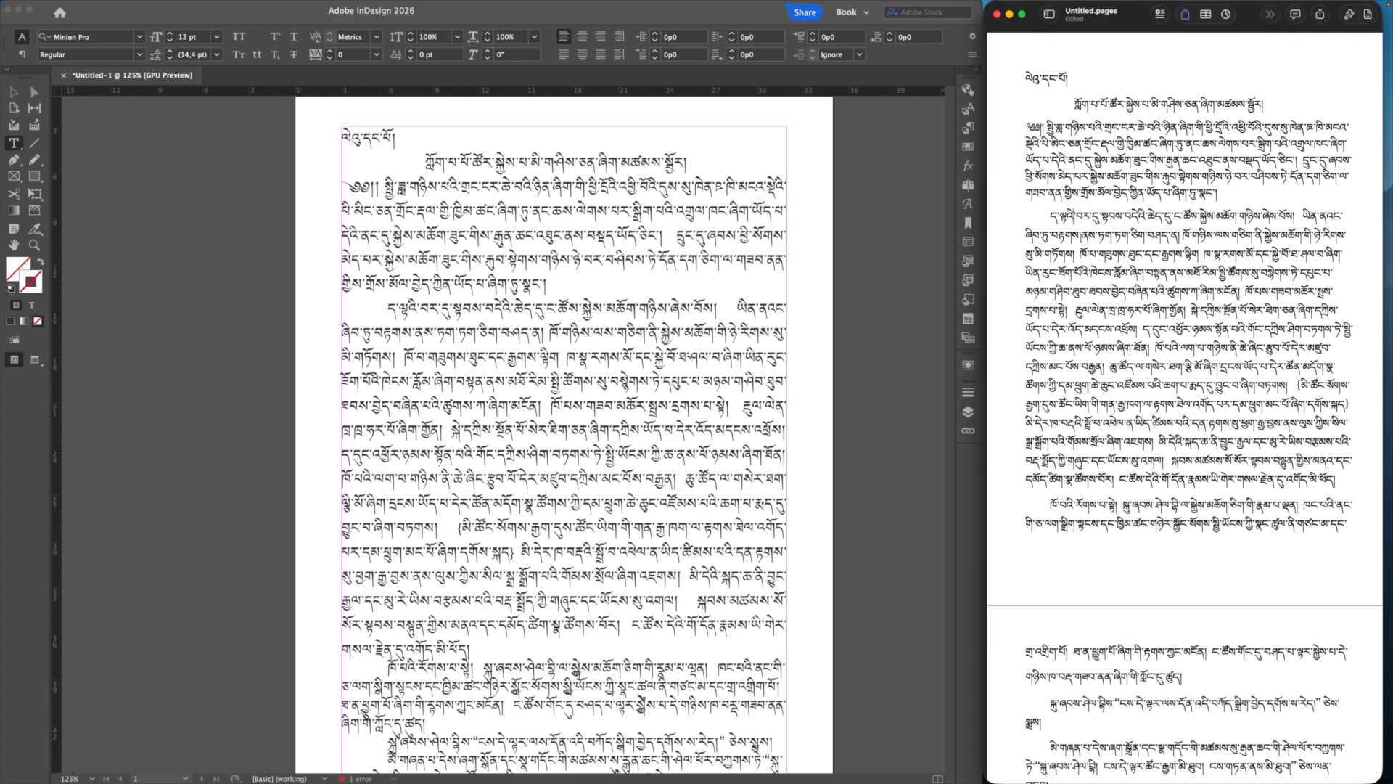
Step: Turn on View > Show Invisibles in Pages
mouse_move(389, 4)
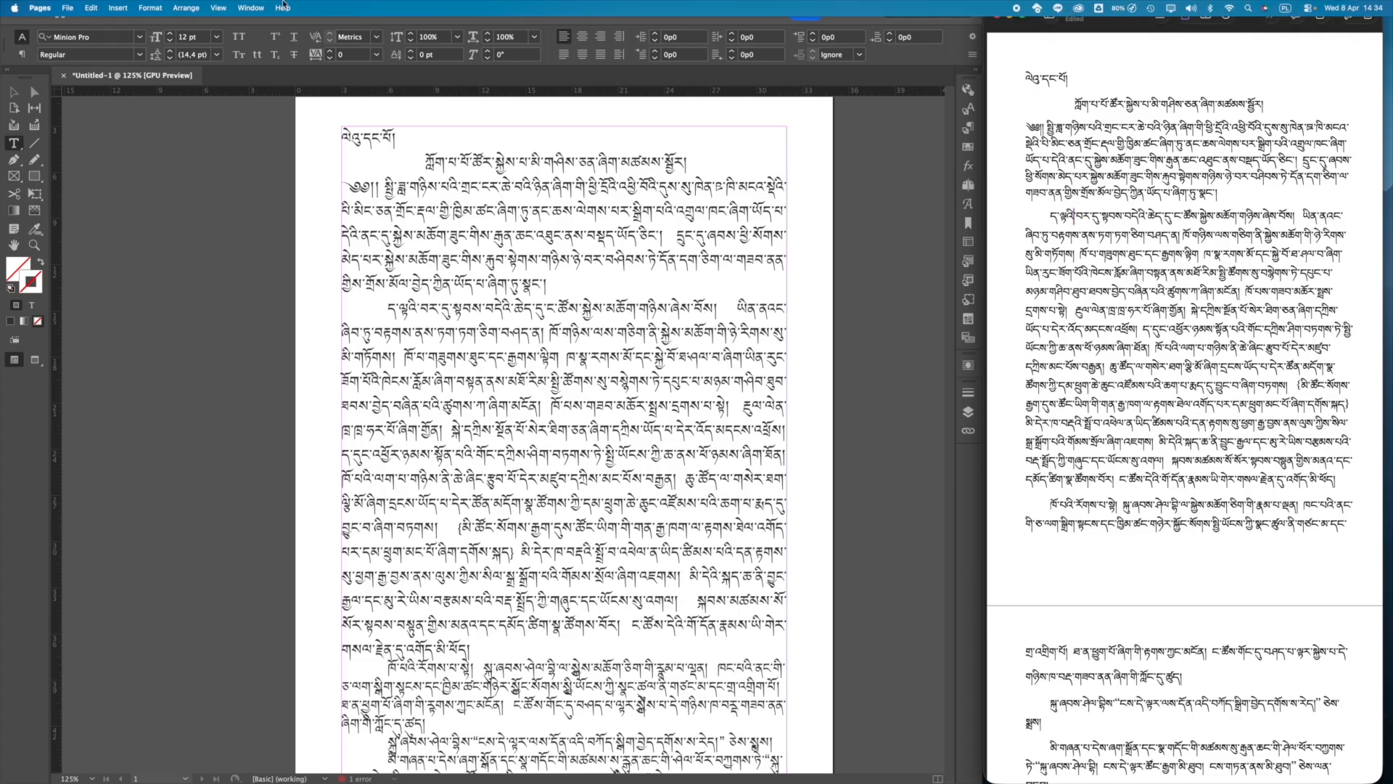
left_click(217, 7)
mouse_move(15, 8)
mouse_move(217, 7)
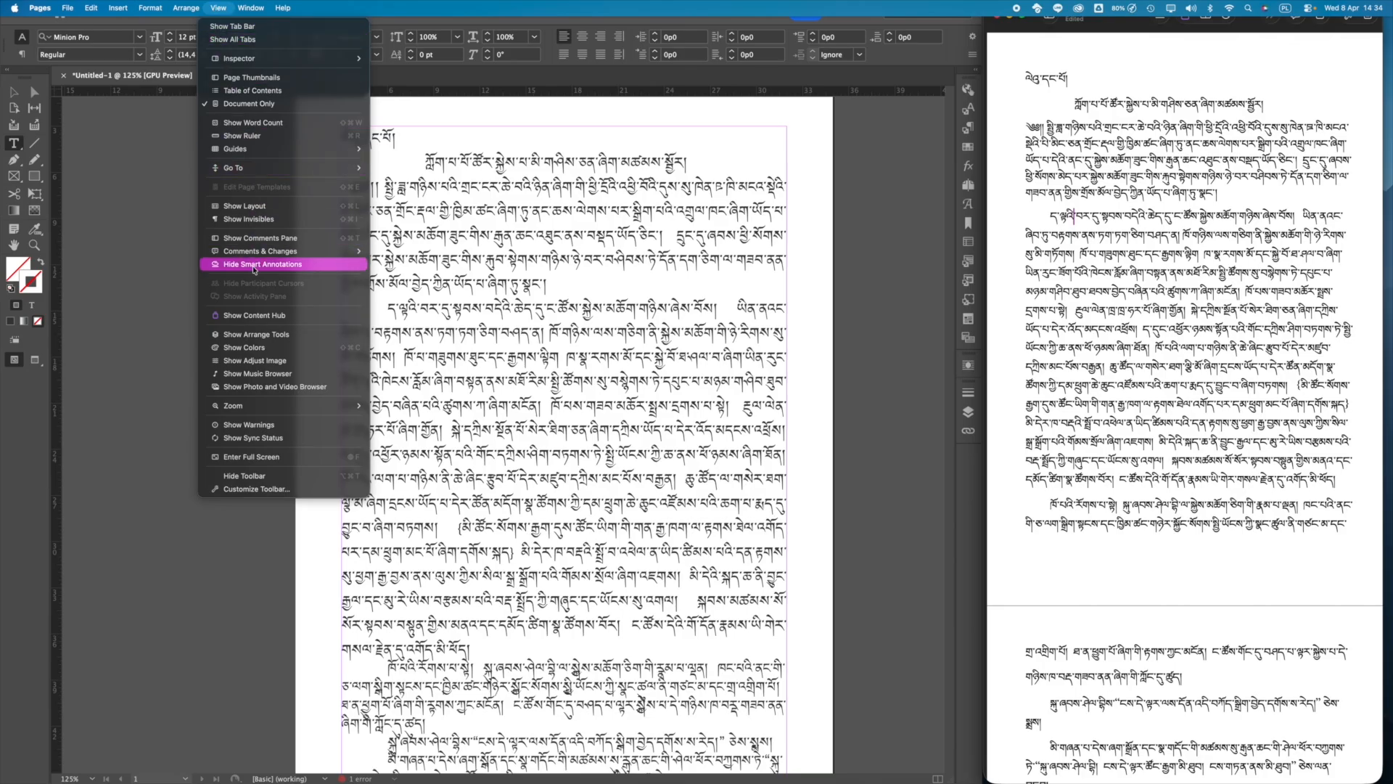
left_click(258, 219)
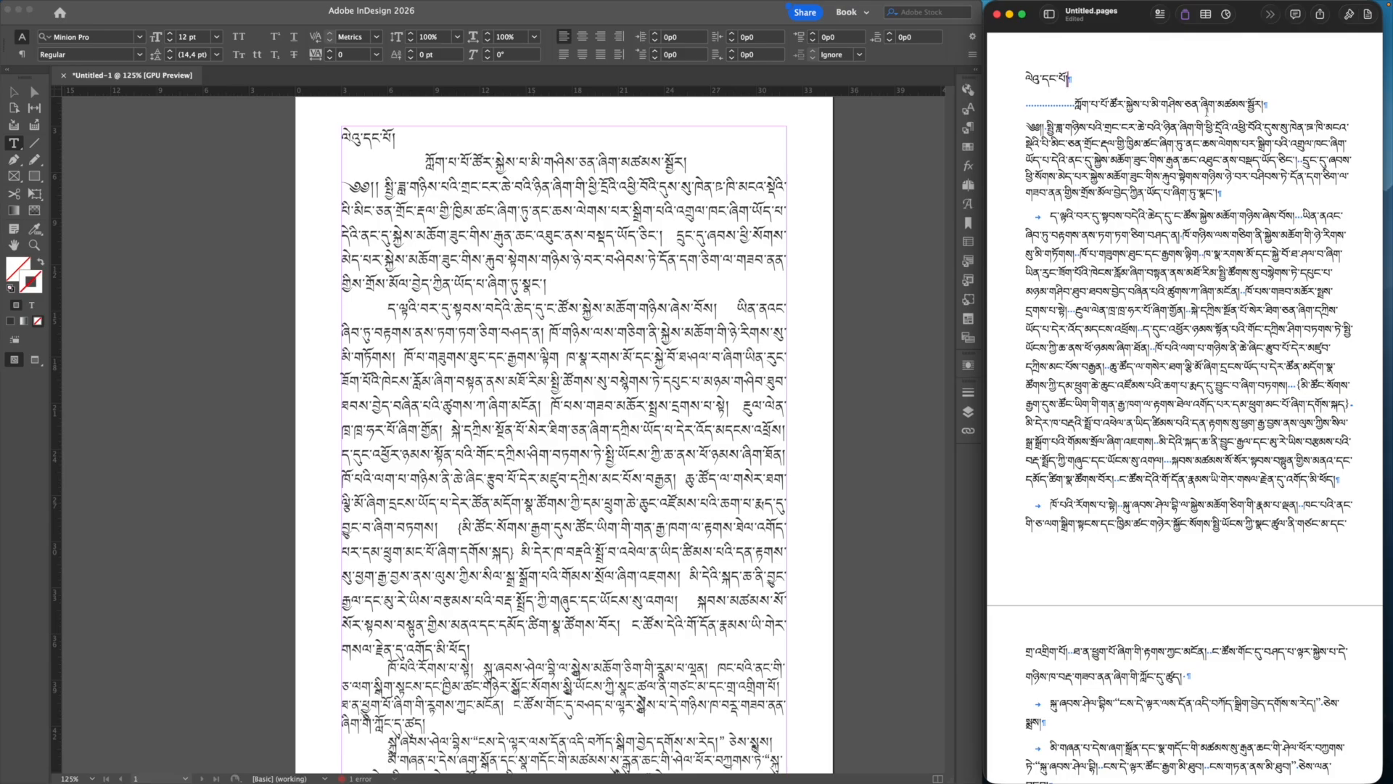
Step: Open the Format sidebar in Pages and select the Tibetan body text
left_click(999, 252)
scroll(1171, 234, "down", 1)
scroll(1171, 229, "up", 1)
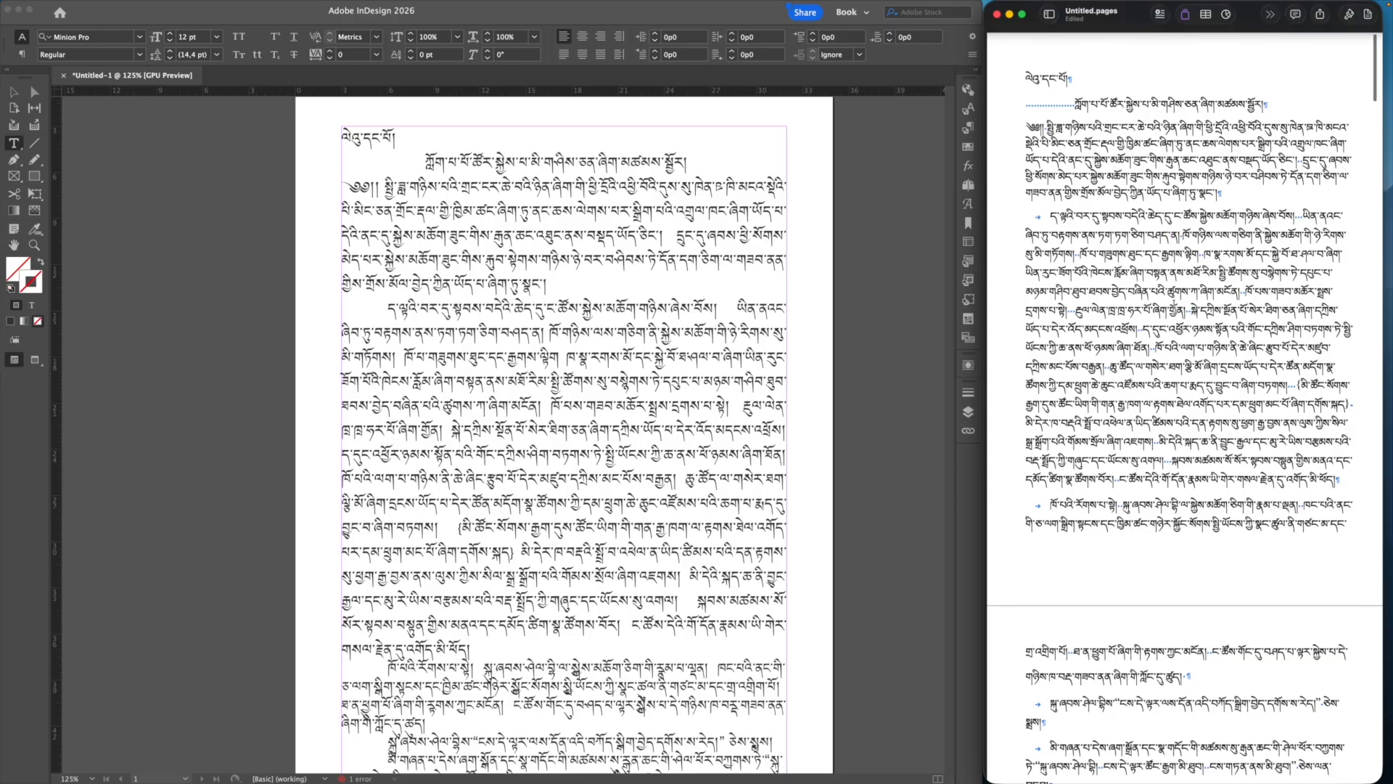
left_click(1016, 72)
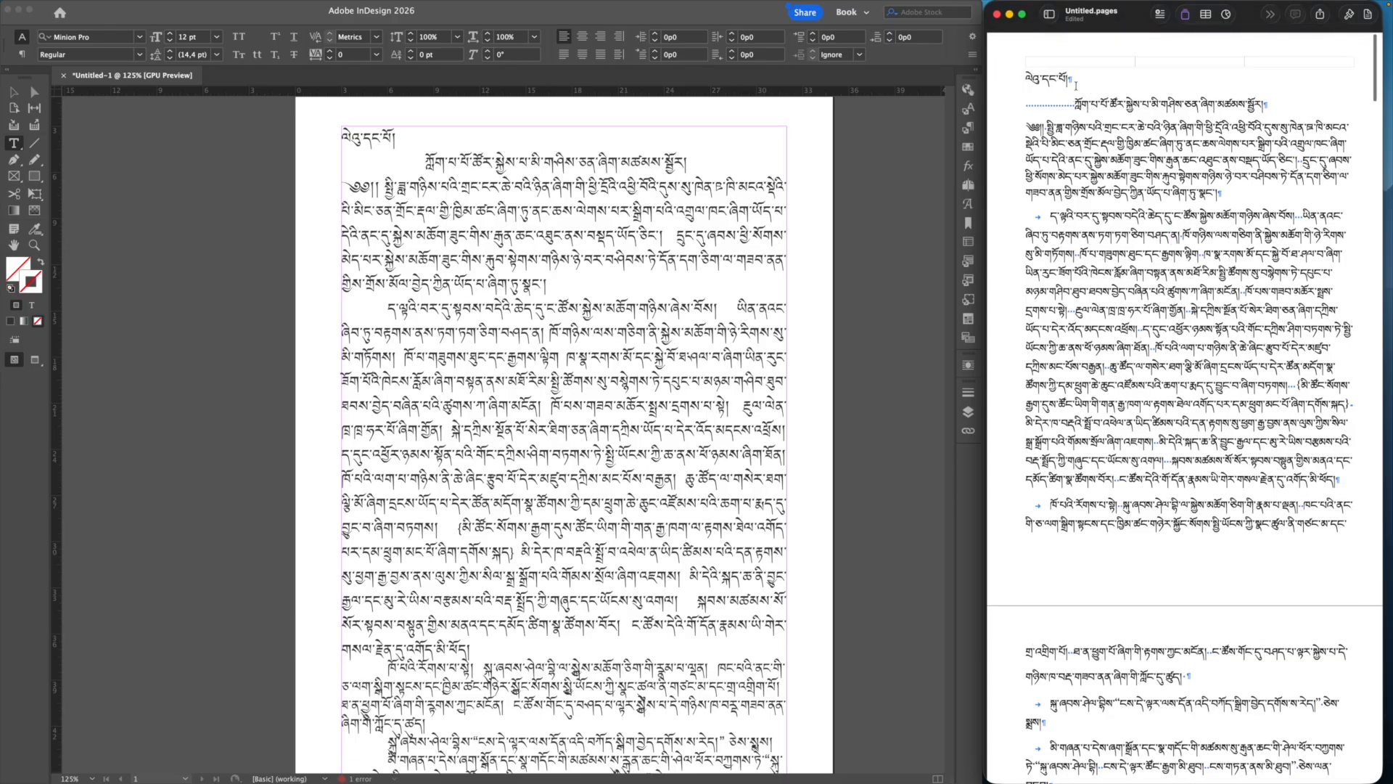
left_click(1350, 14)
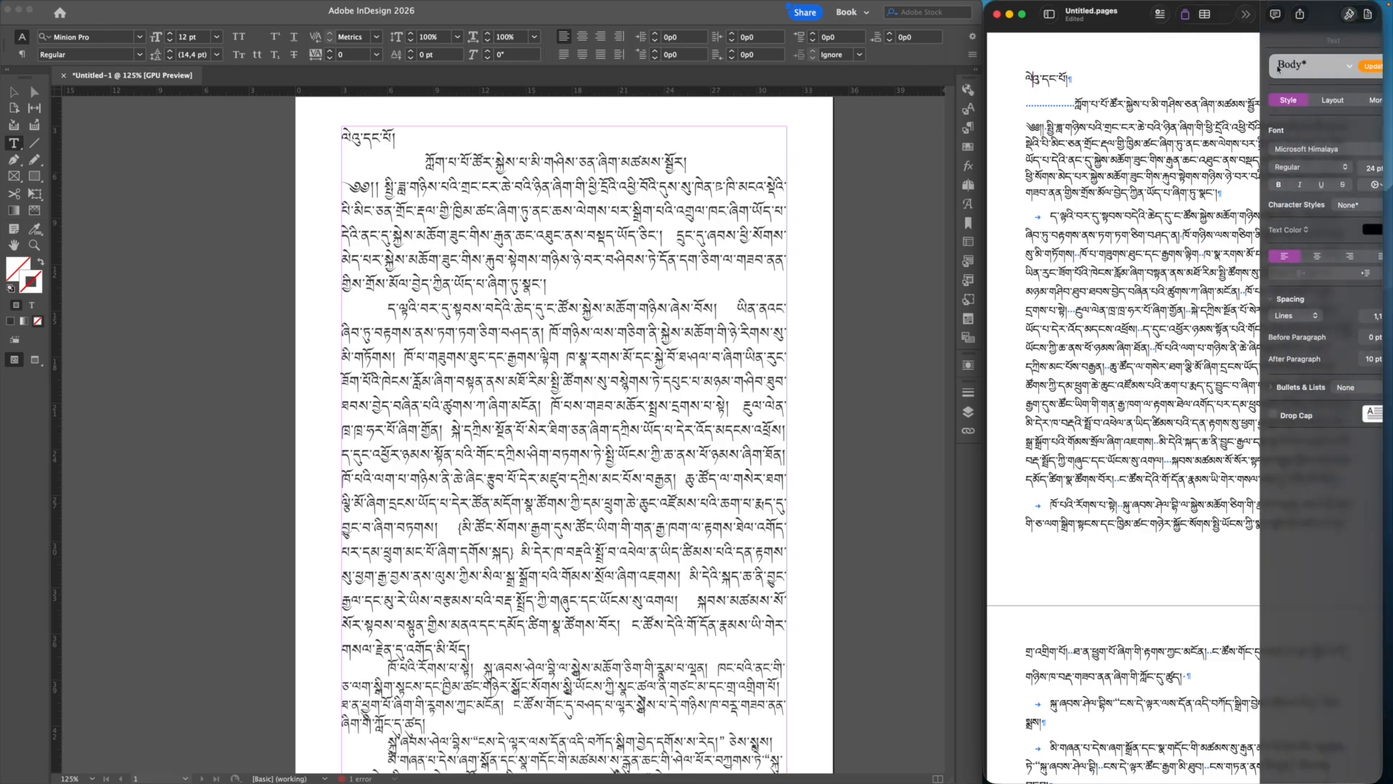
left_click_drag(1027, 74, 1127, 546)
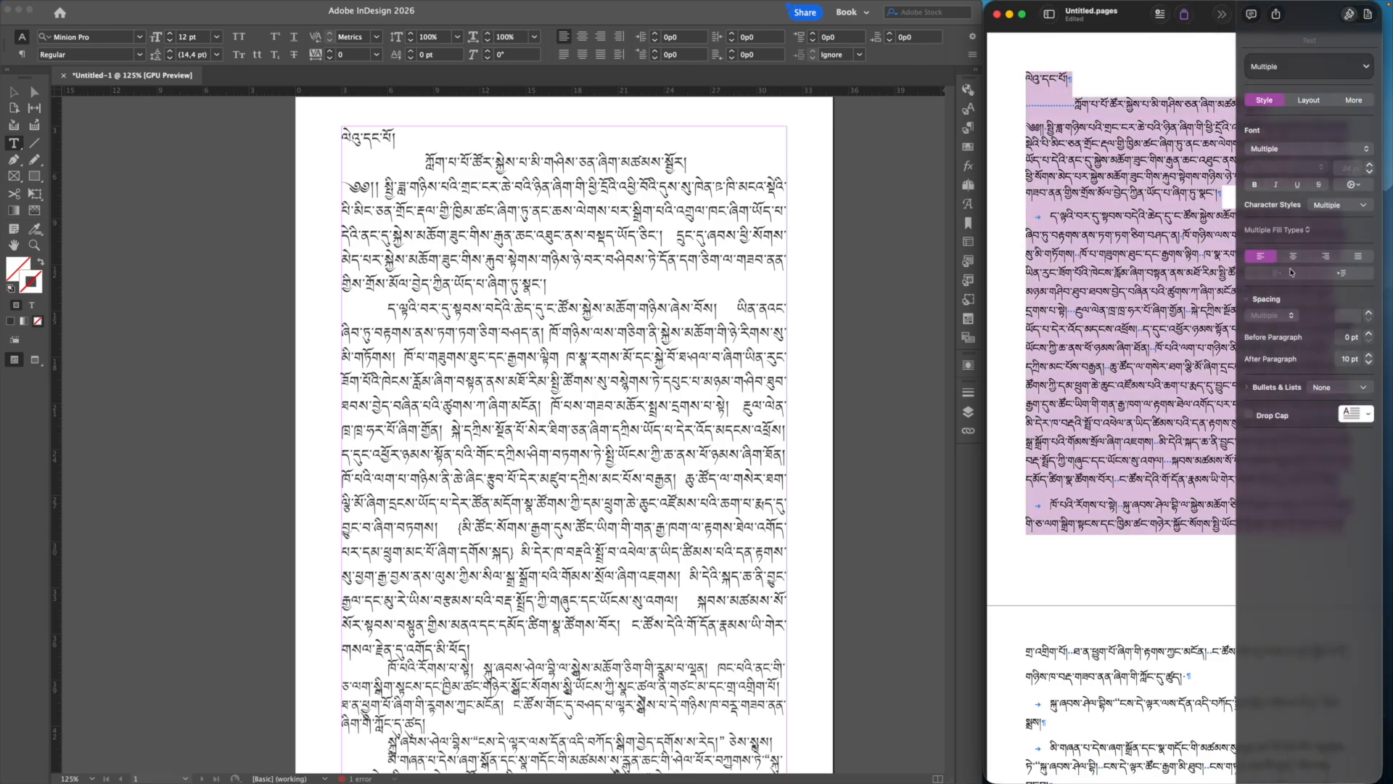
Step: Raise the selected text's font size to 32 pt and close the Format sidebar
left_click(1369, 166)
left_click(1369, 166)
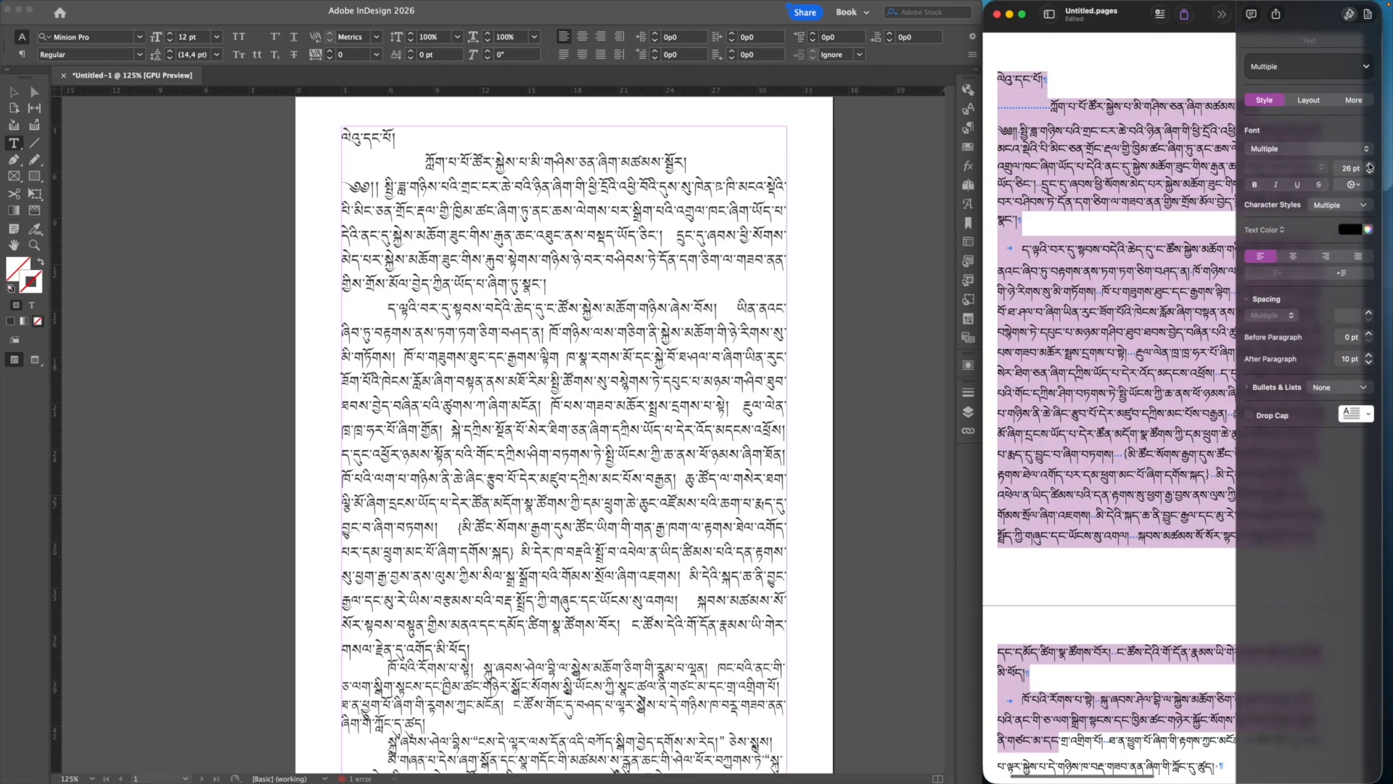
left_click(1369, 165)
left_click(1369, 166)
left_click(1369, 166)
left_click(1181, 220)
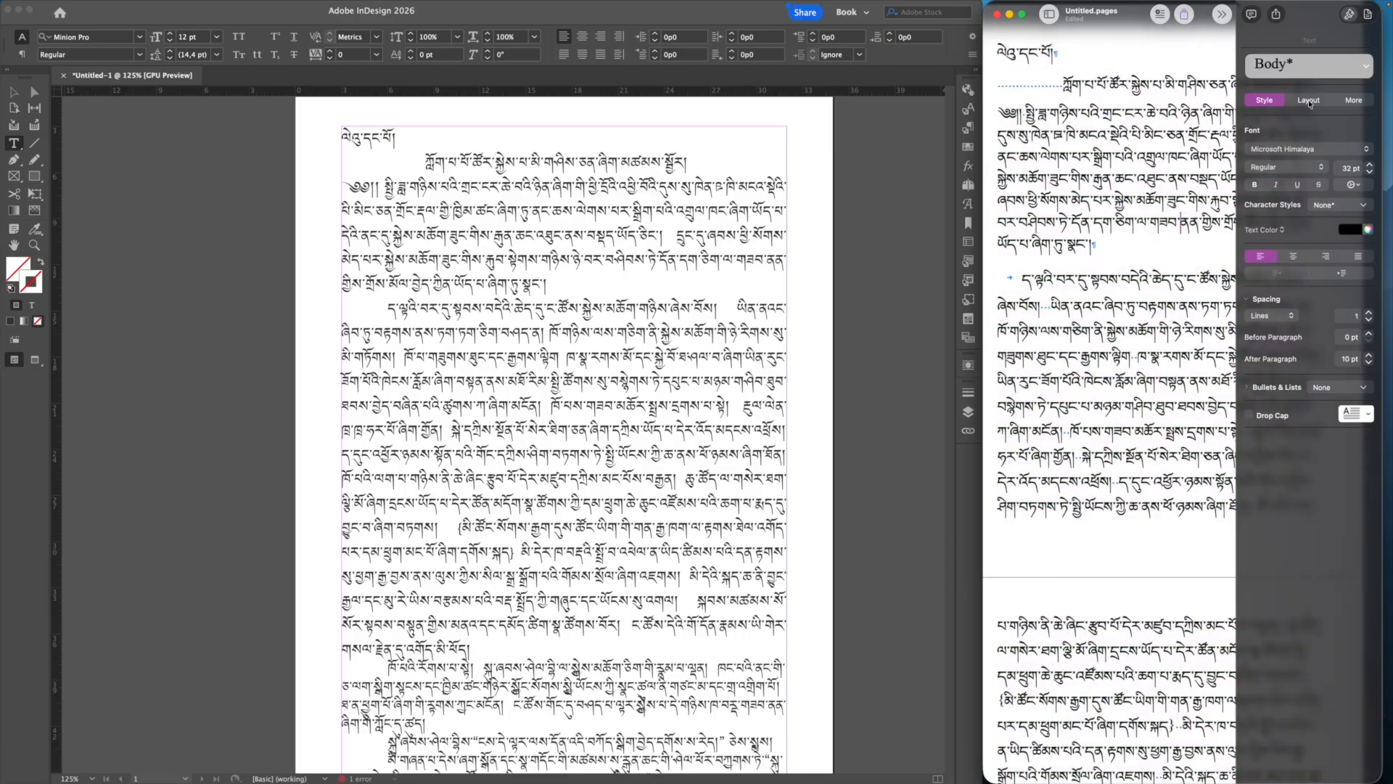
left_click(1349, 14)
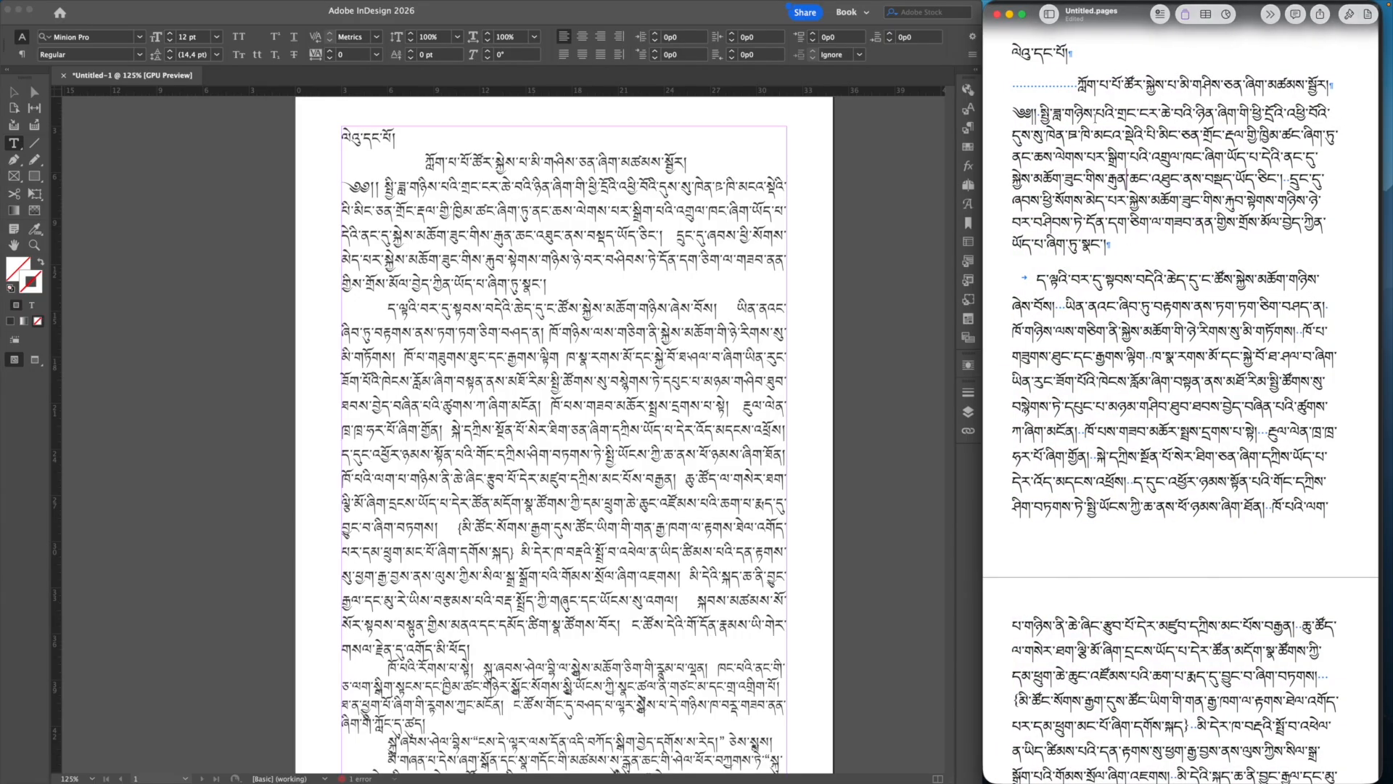
scroll(1128, 181, "up", 1)
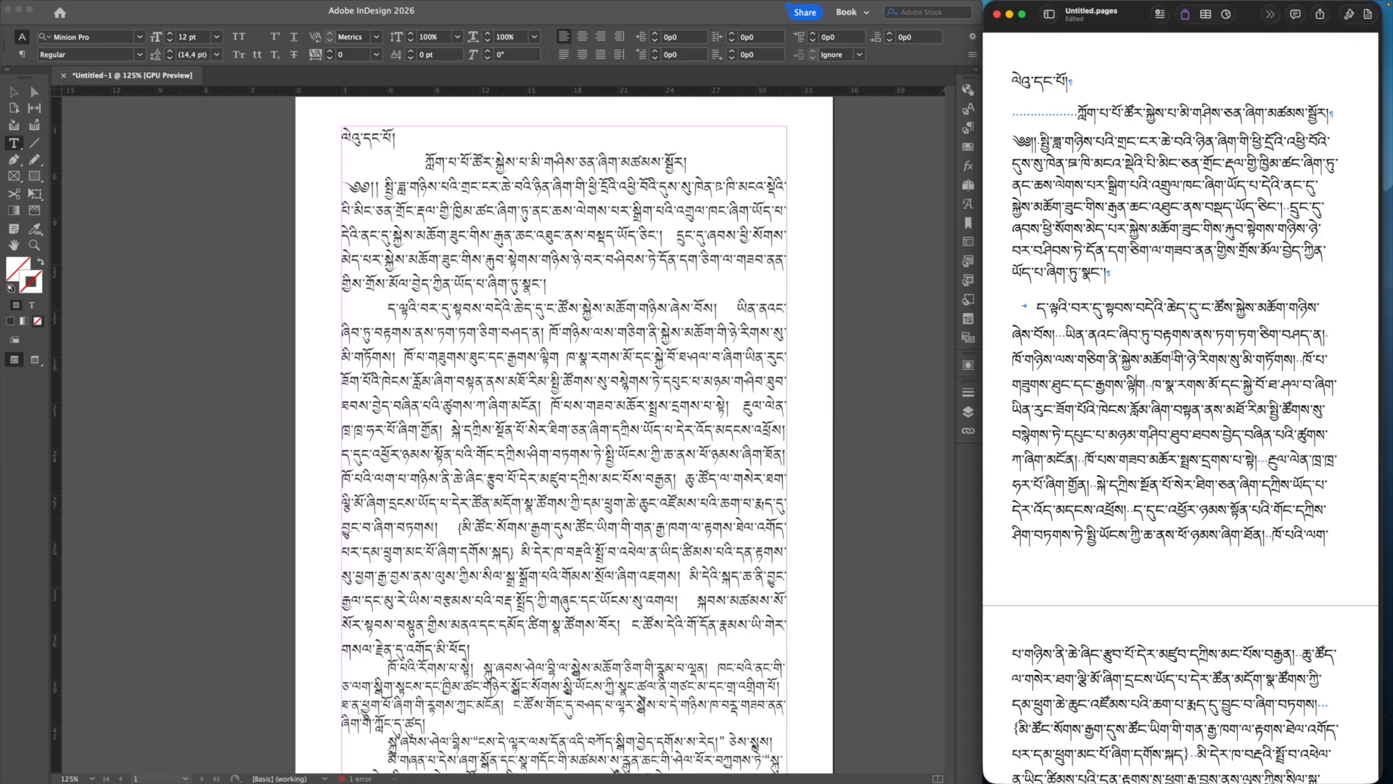
Step: Turn on Type > Show Hidden Characters for the Tibetan text frame in InDesign and zoom in to check the marks
left_click(833, 335)
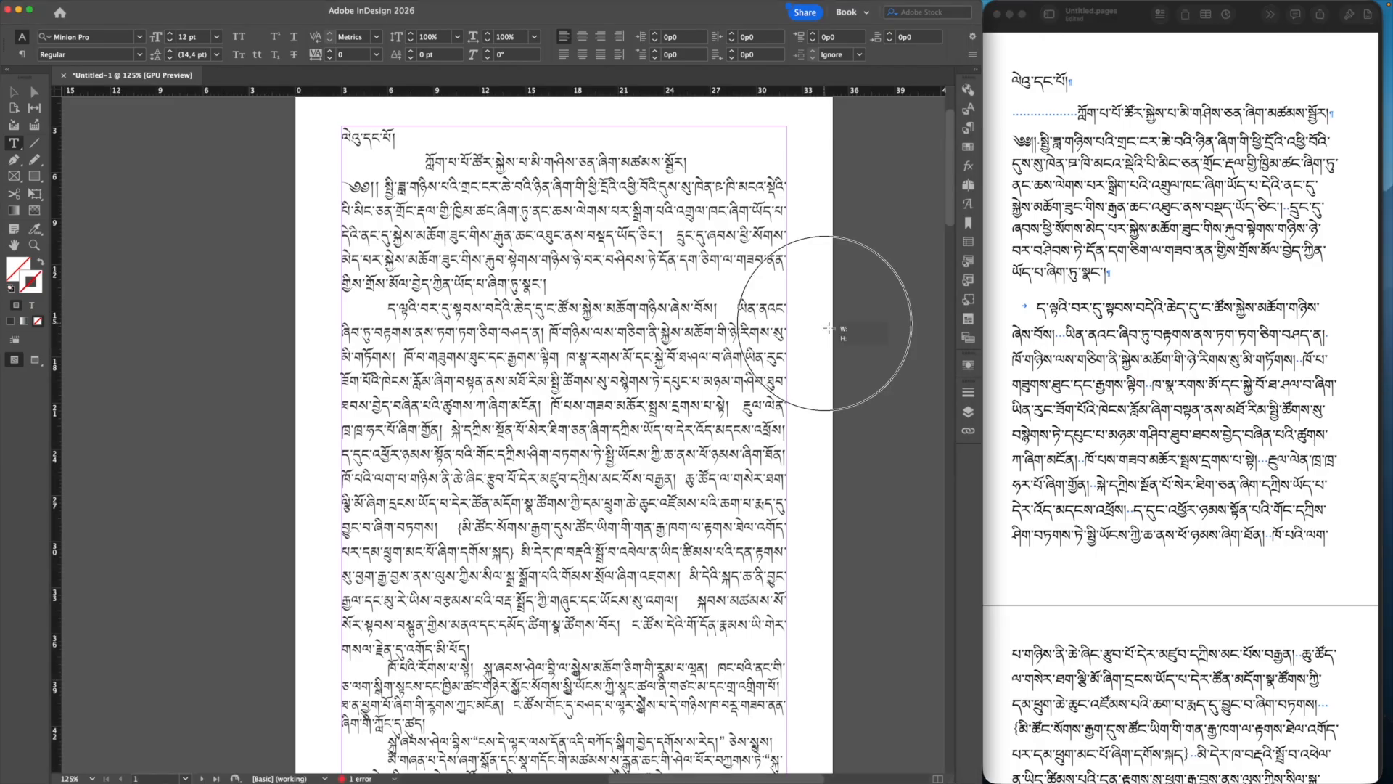
left_click(615, 334)
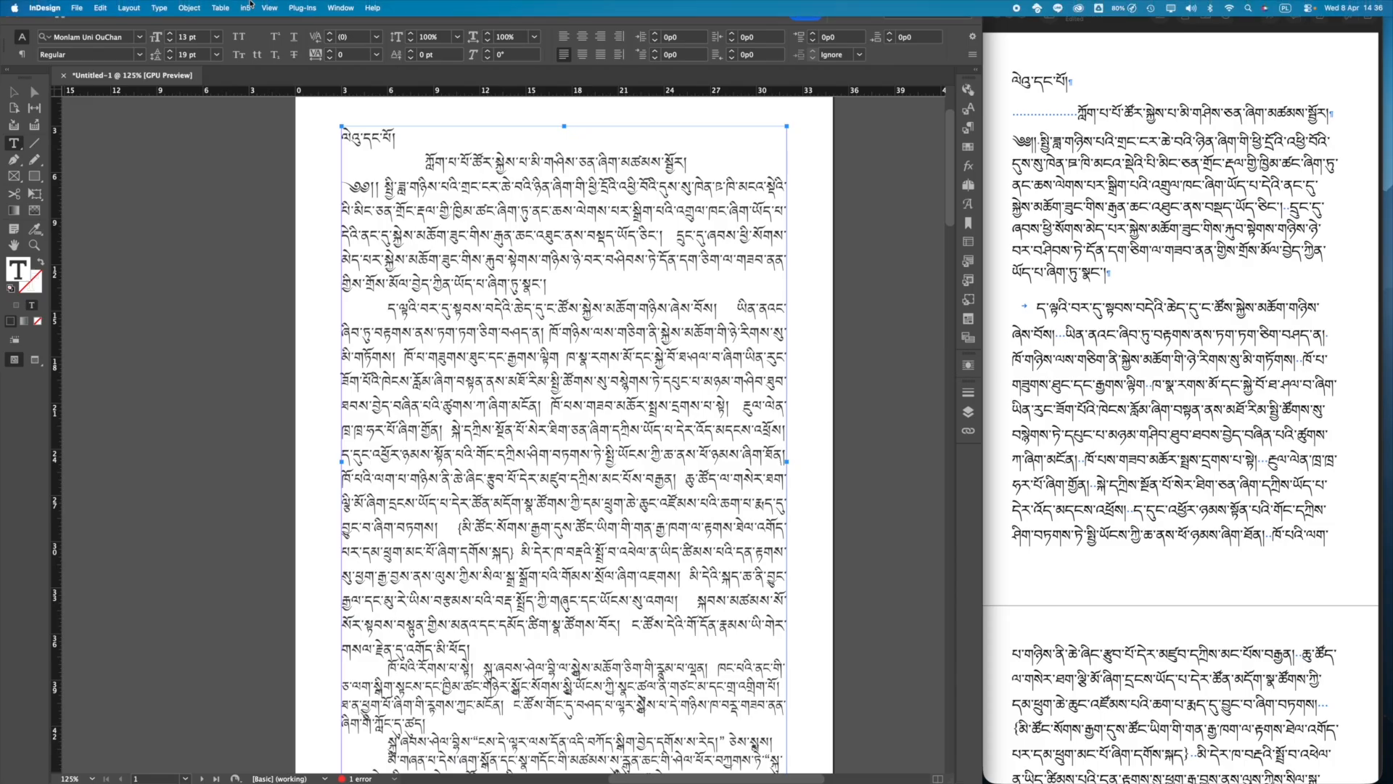
left_click(270, 8)
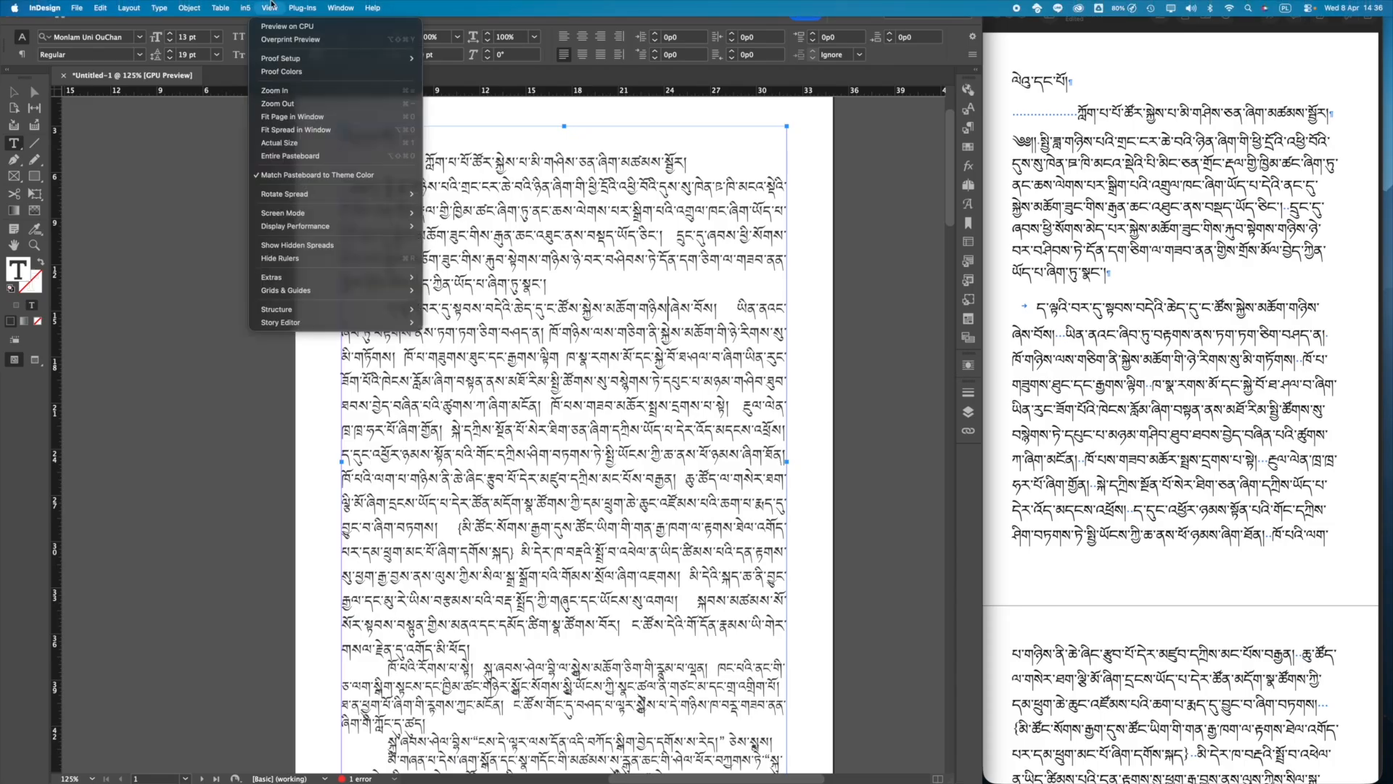
mouse_move(153, 6)
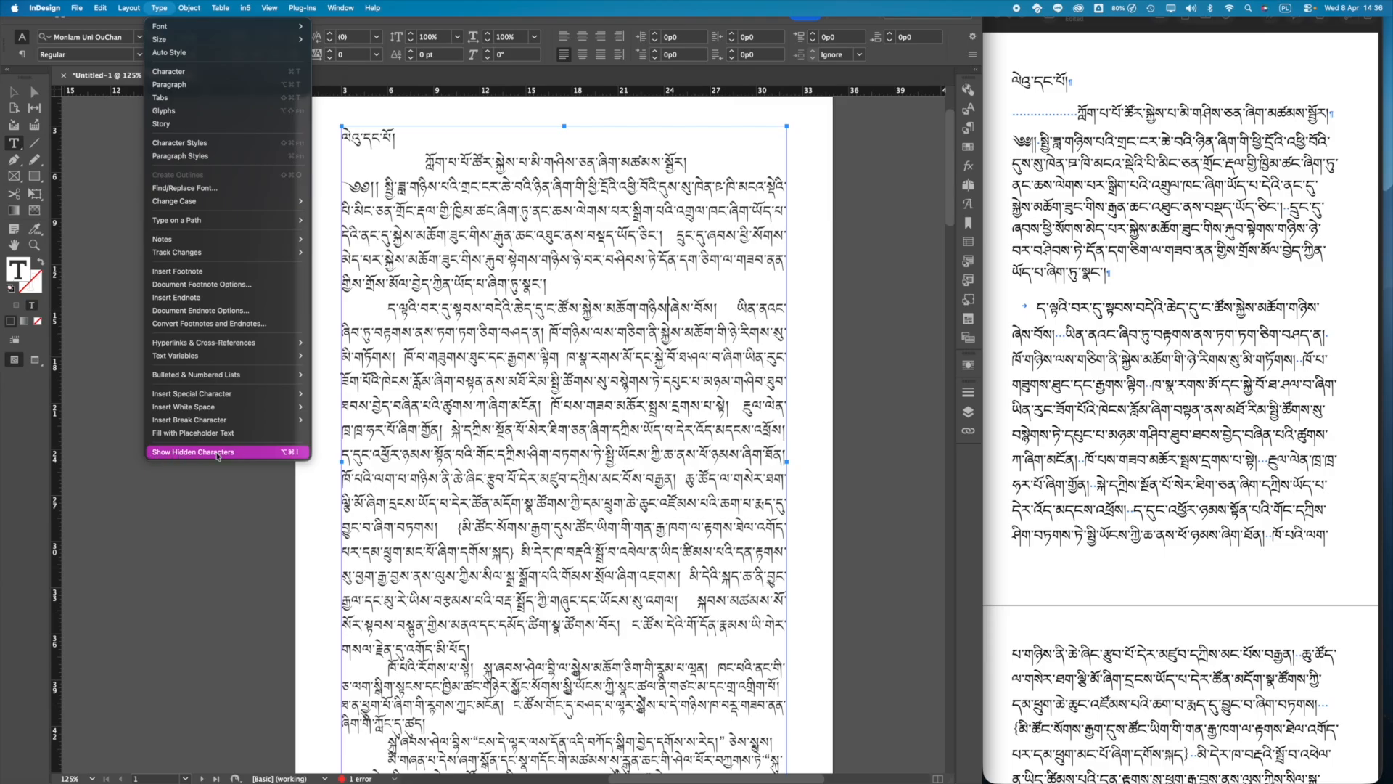
left_click(163, 455)
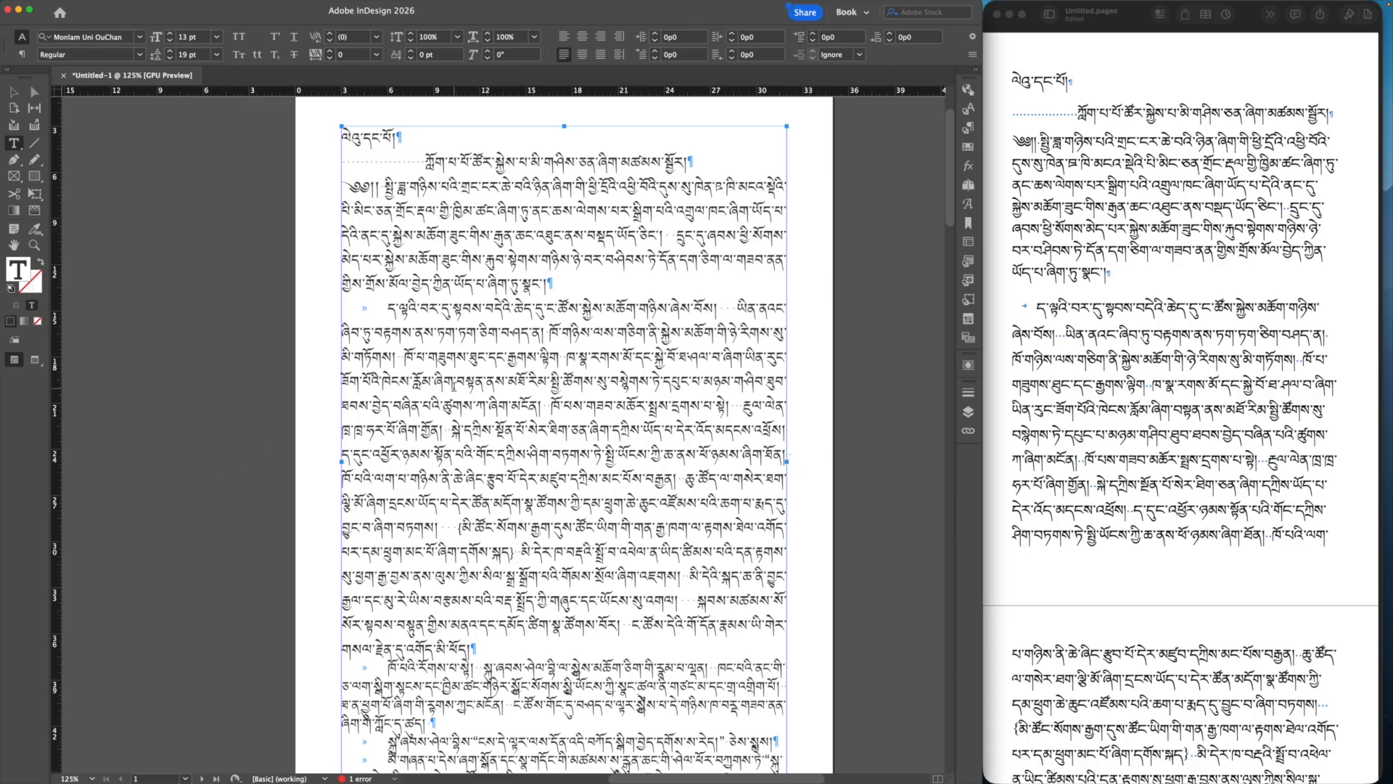
key("super+equal")
key("super+equal")
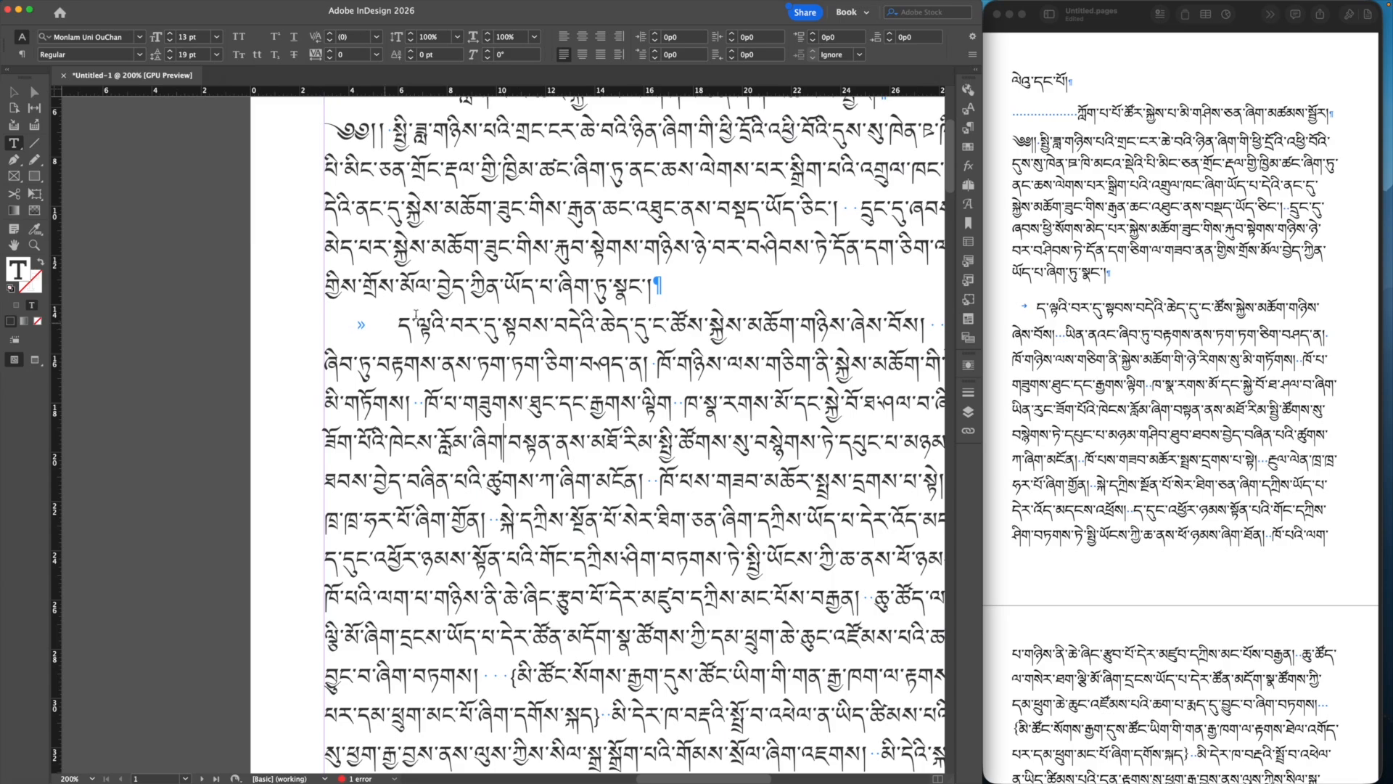
scroll(547, 392, "up", 5)
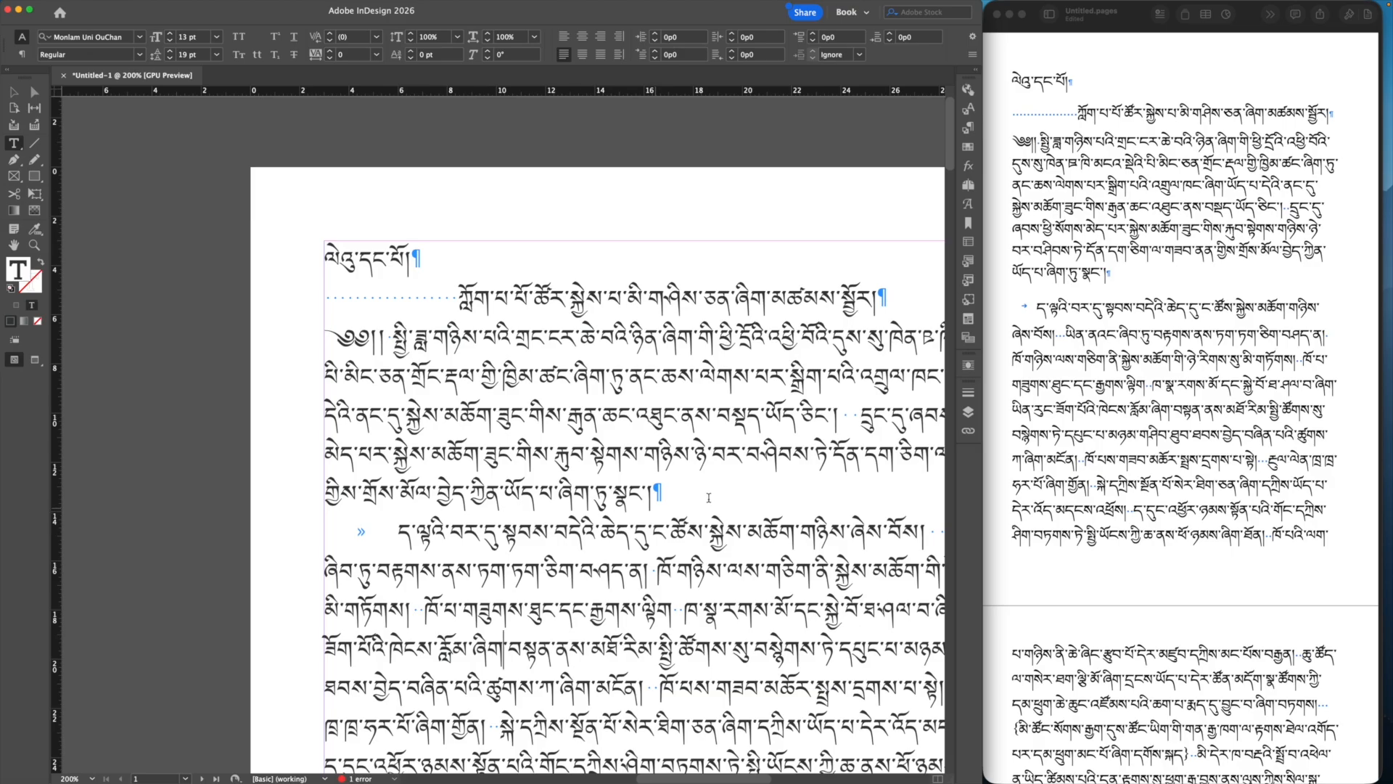
scroll(705, 498, "down", 10)
scroll(705, 499, "up", 7)
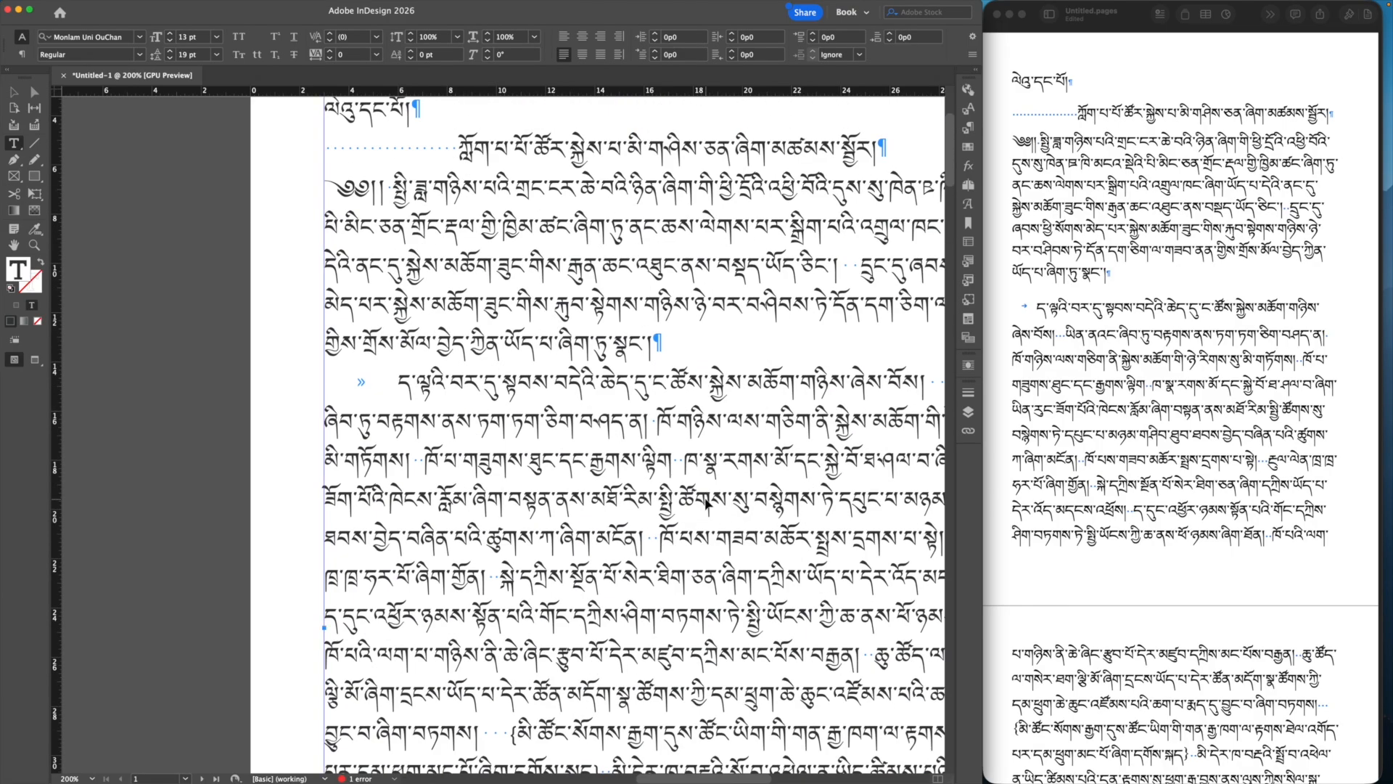
key("super+minus")
key("super+minus")
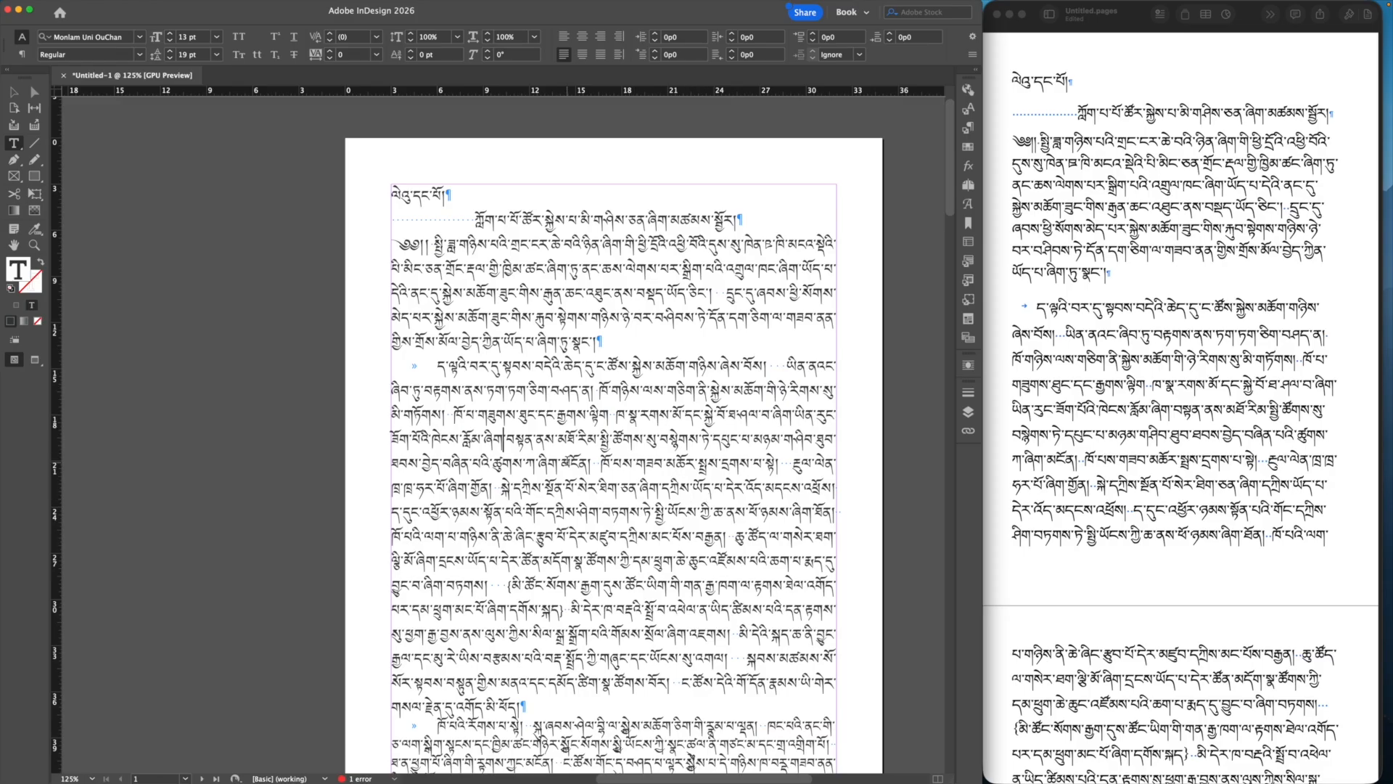
left_click(269, 270)
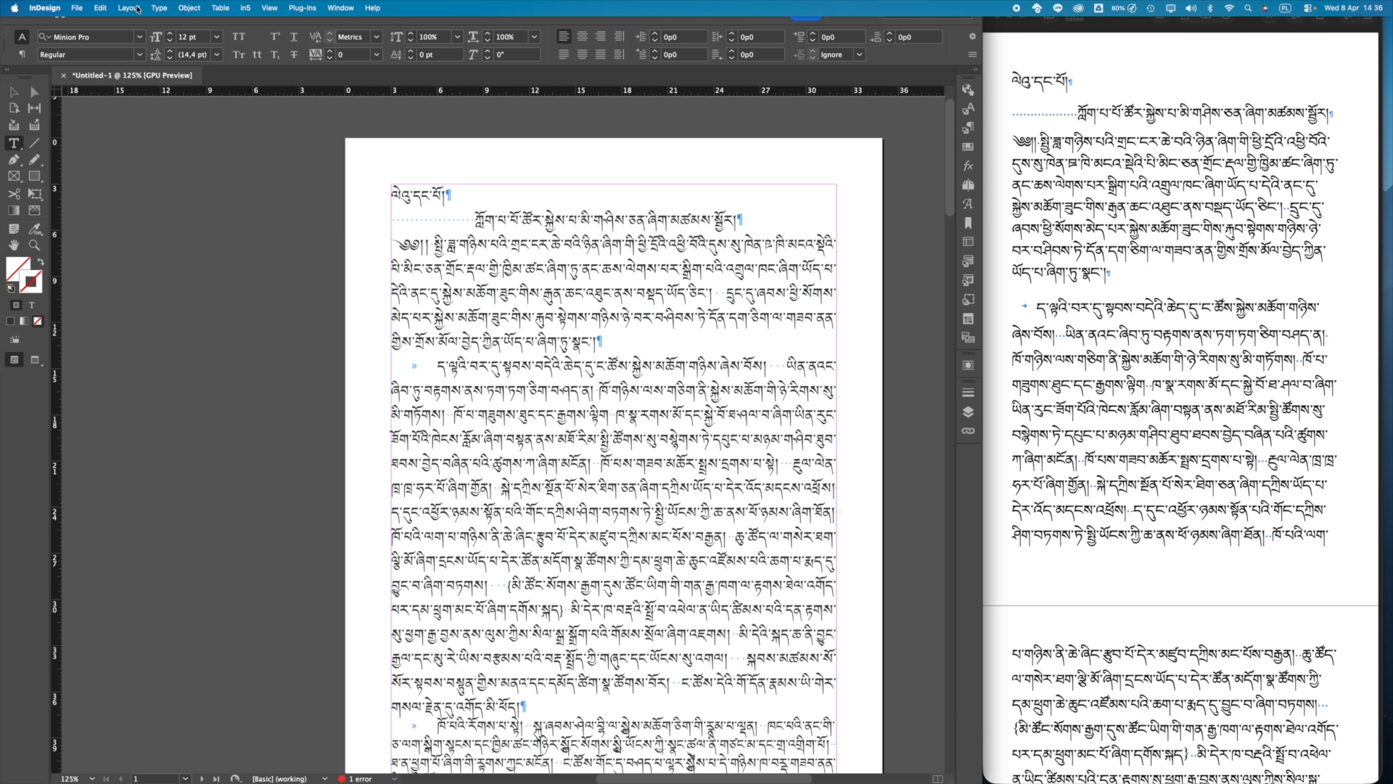
Step: Run the GREP query Multiple Space to Single Space across the Document with Change All, making 369 replacements
left_click(101, 7)
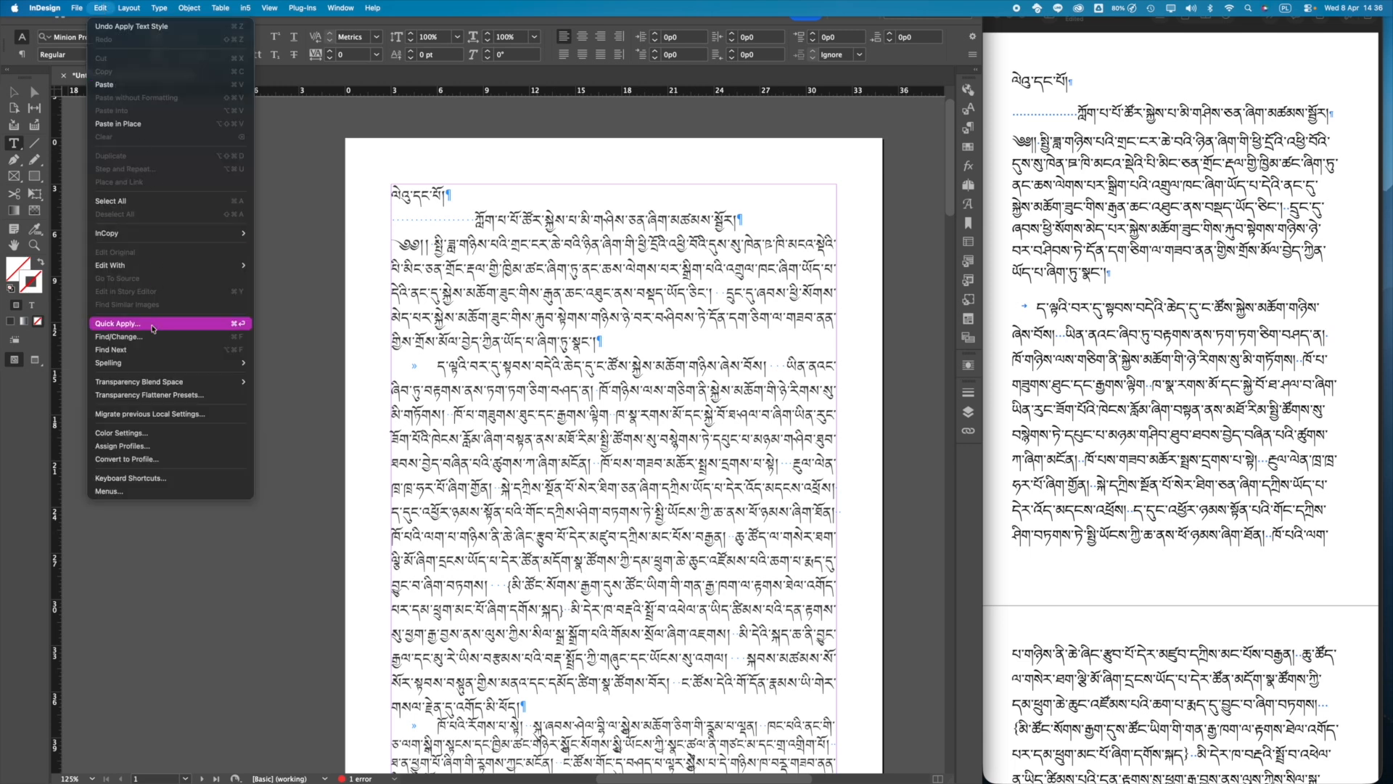
left_click(130, 336)
left_click_drag(259, 205, 832, 218)
key("BackSpace")
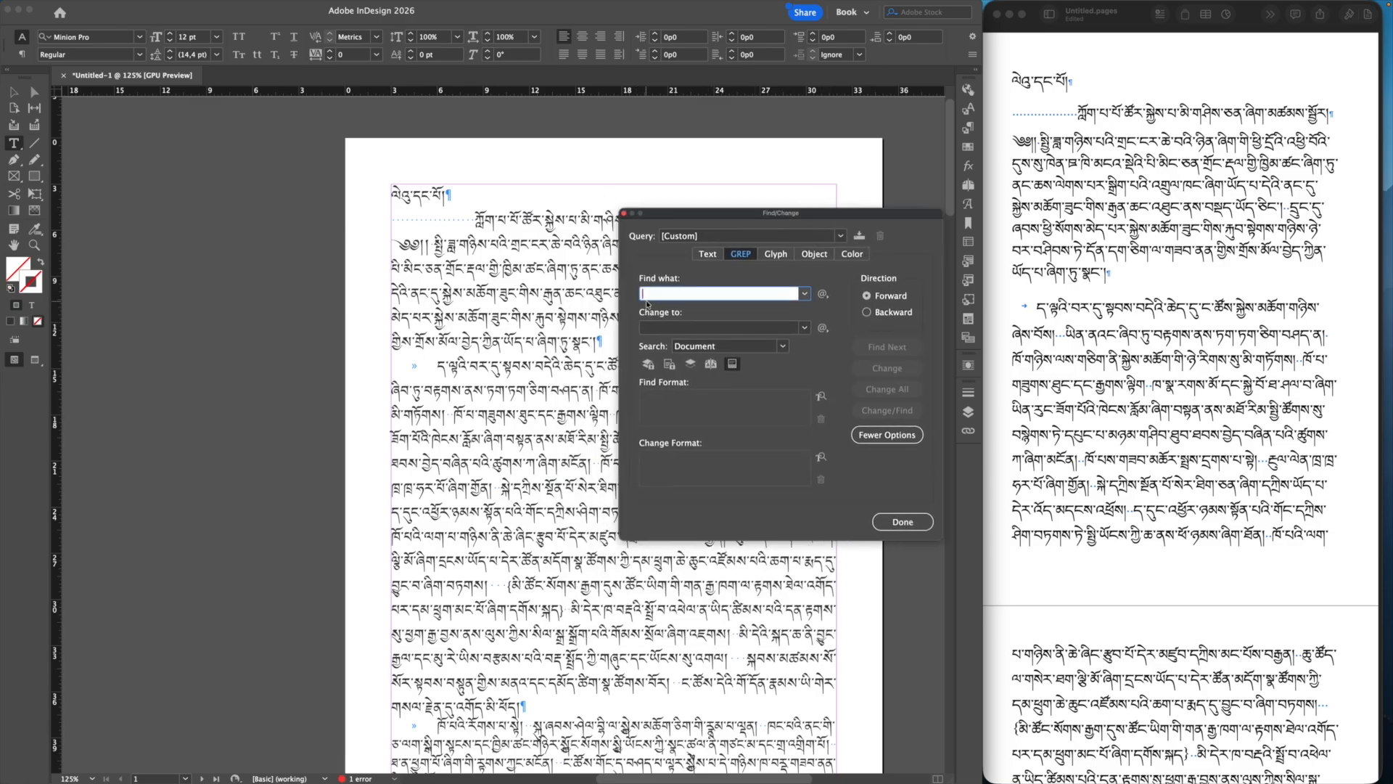
left_click(698, 237)
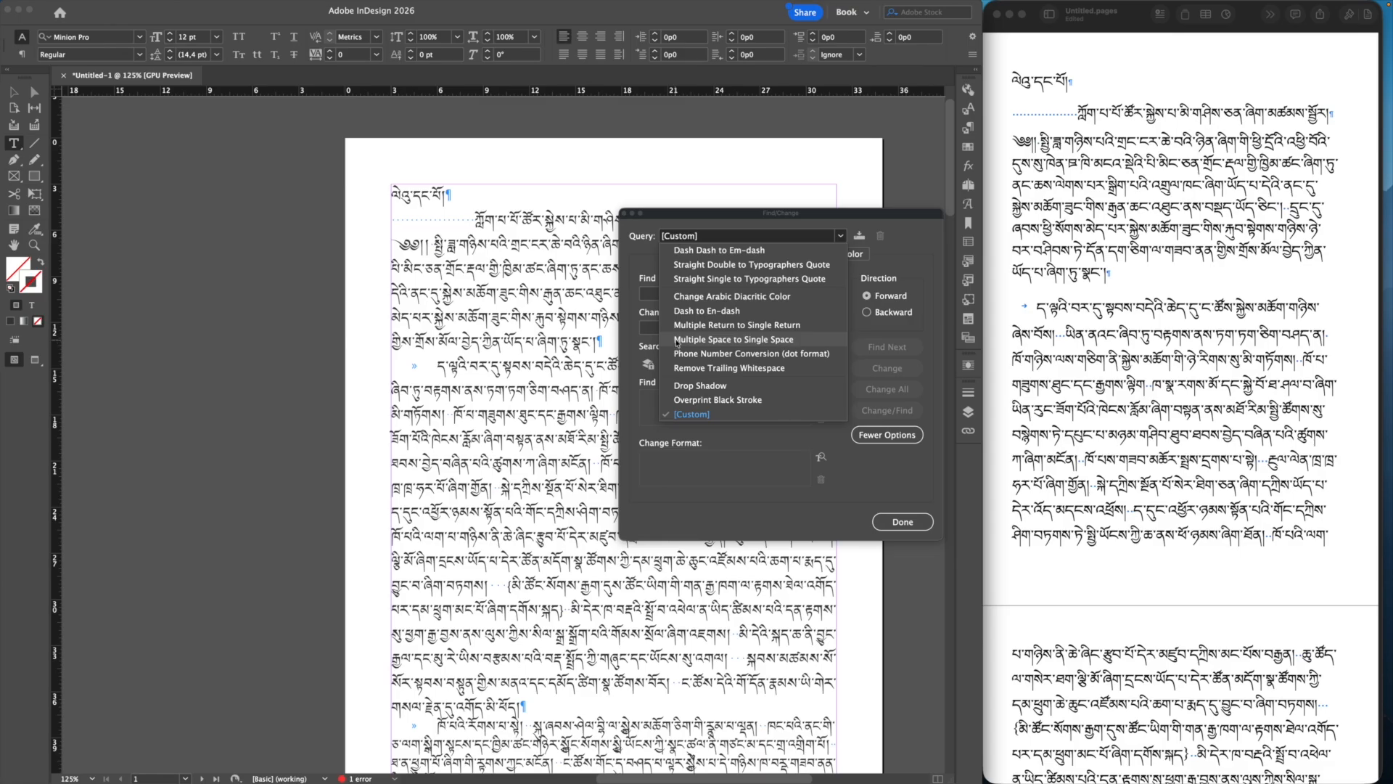
left_click(744, 340)
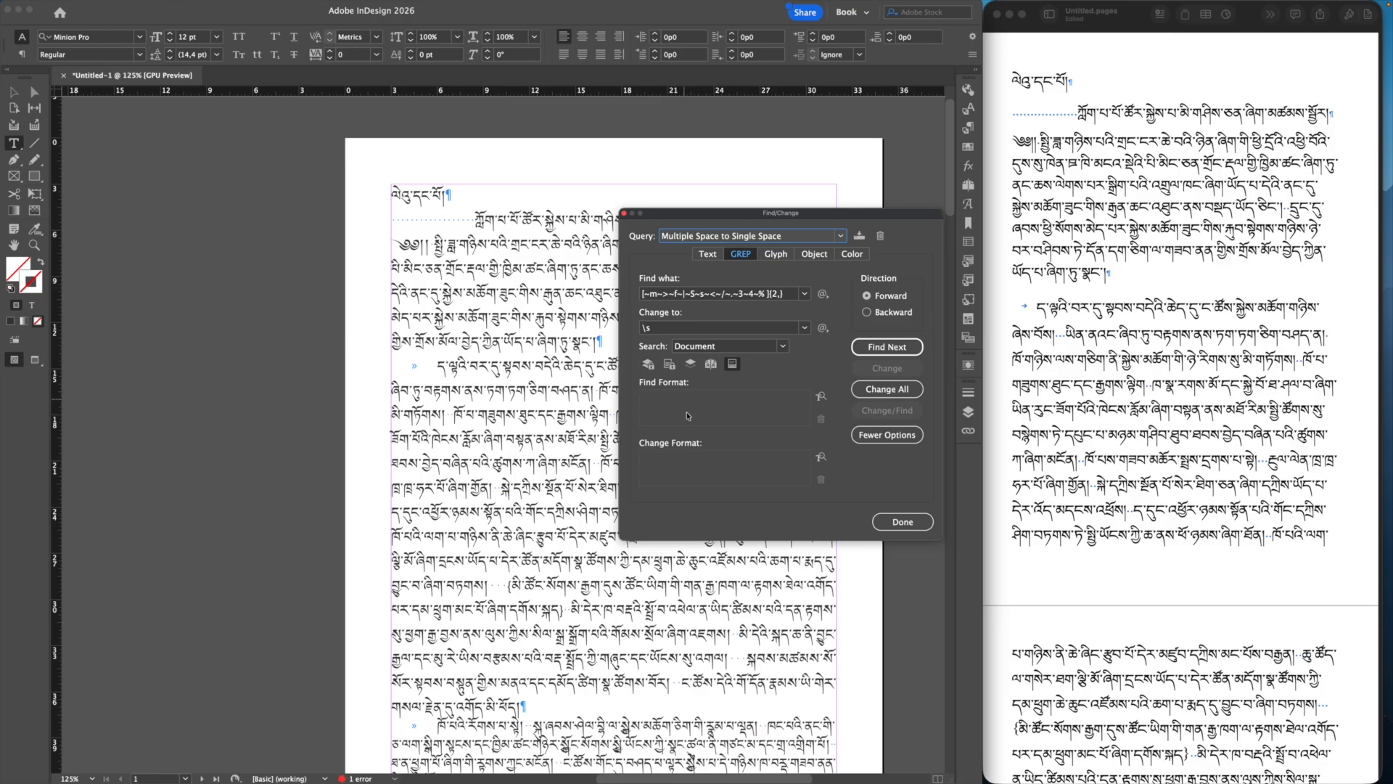
left_click(782, 347)
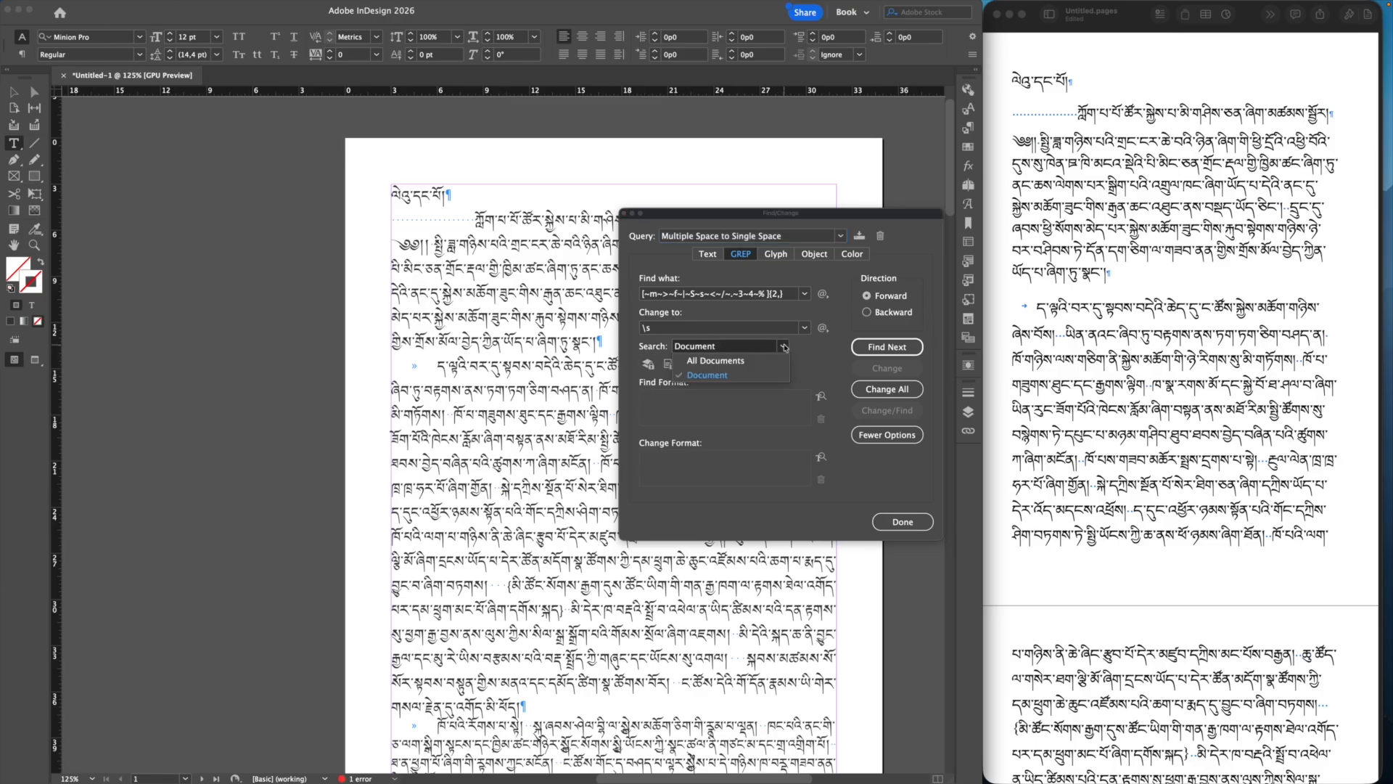
left_click(723, 376)
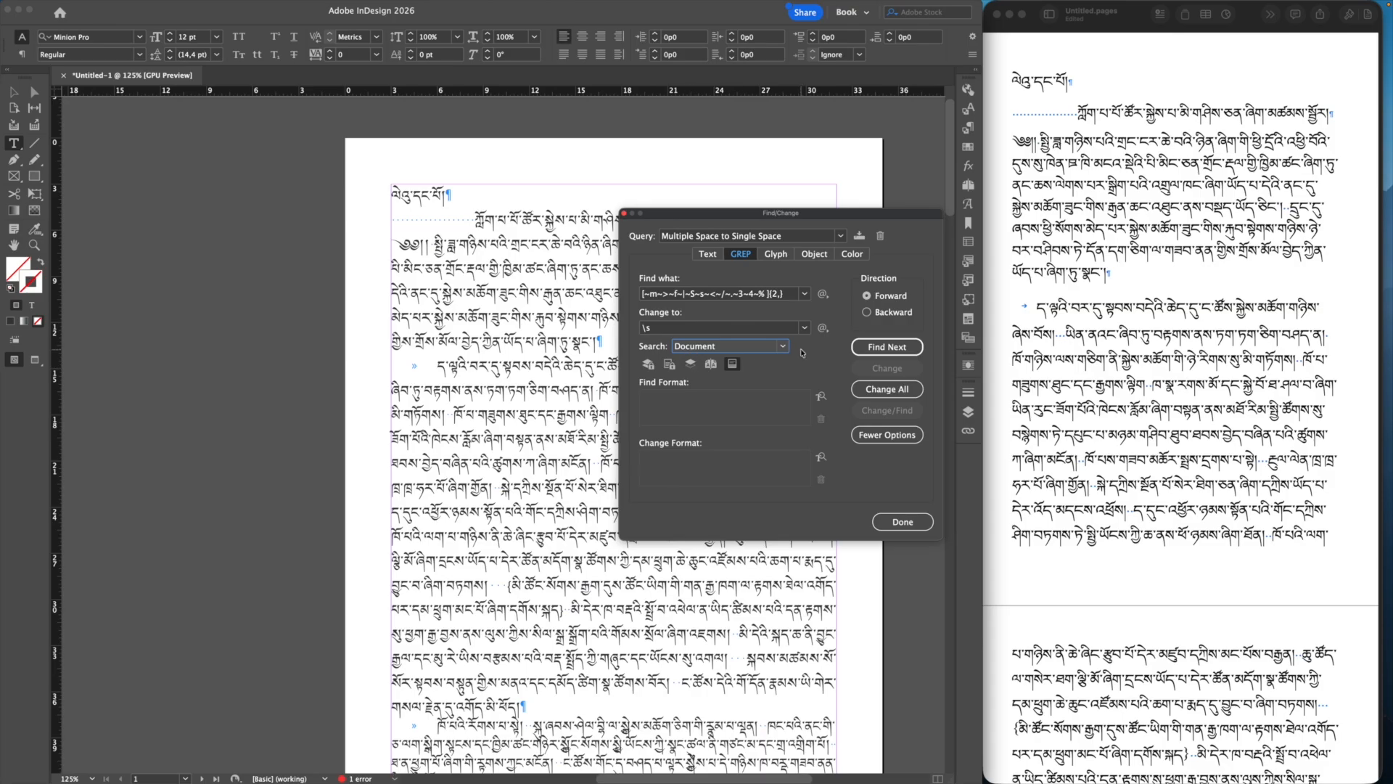
left_click(876, 393)
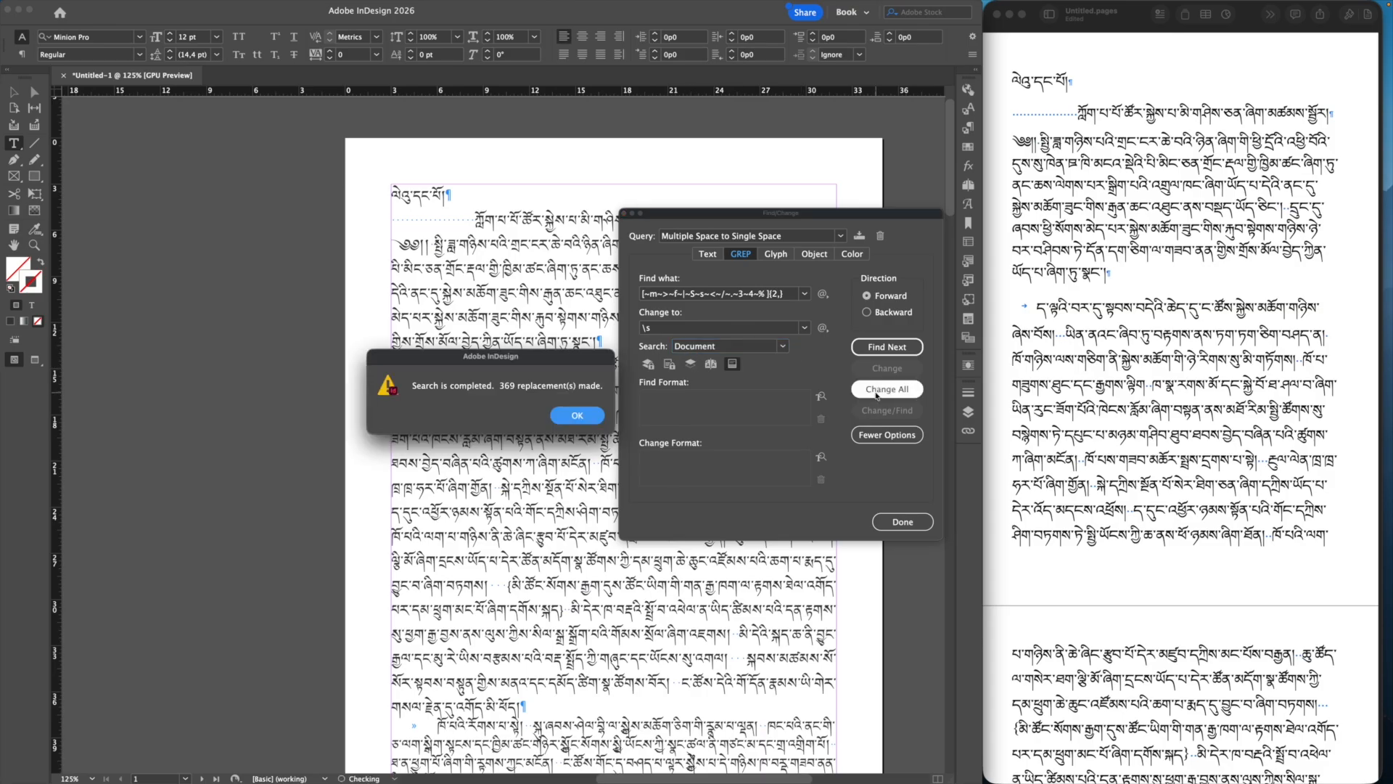
left_click(570, 416)
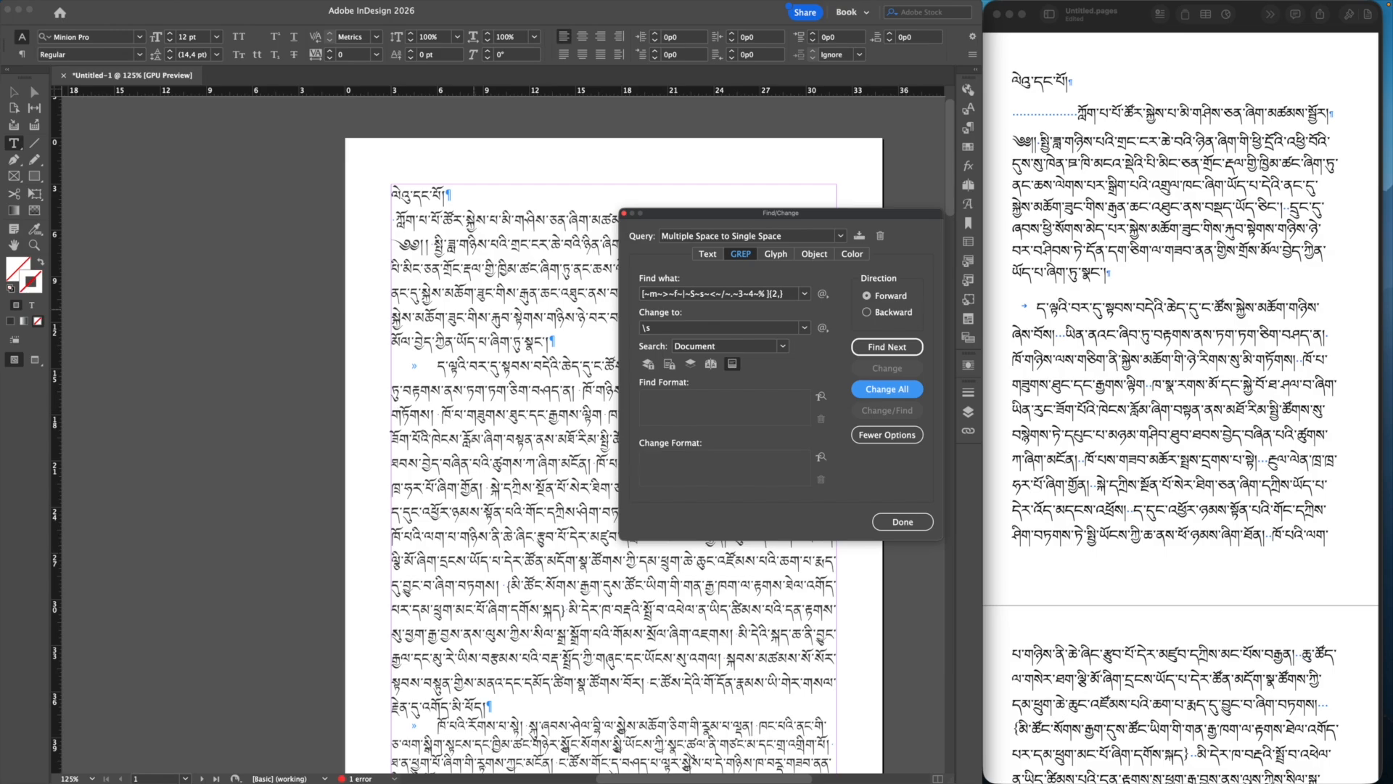
left_click(903, 522)
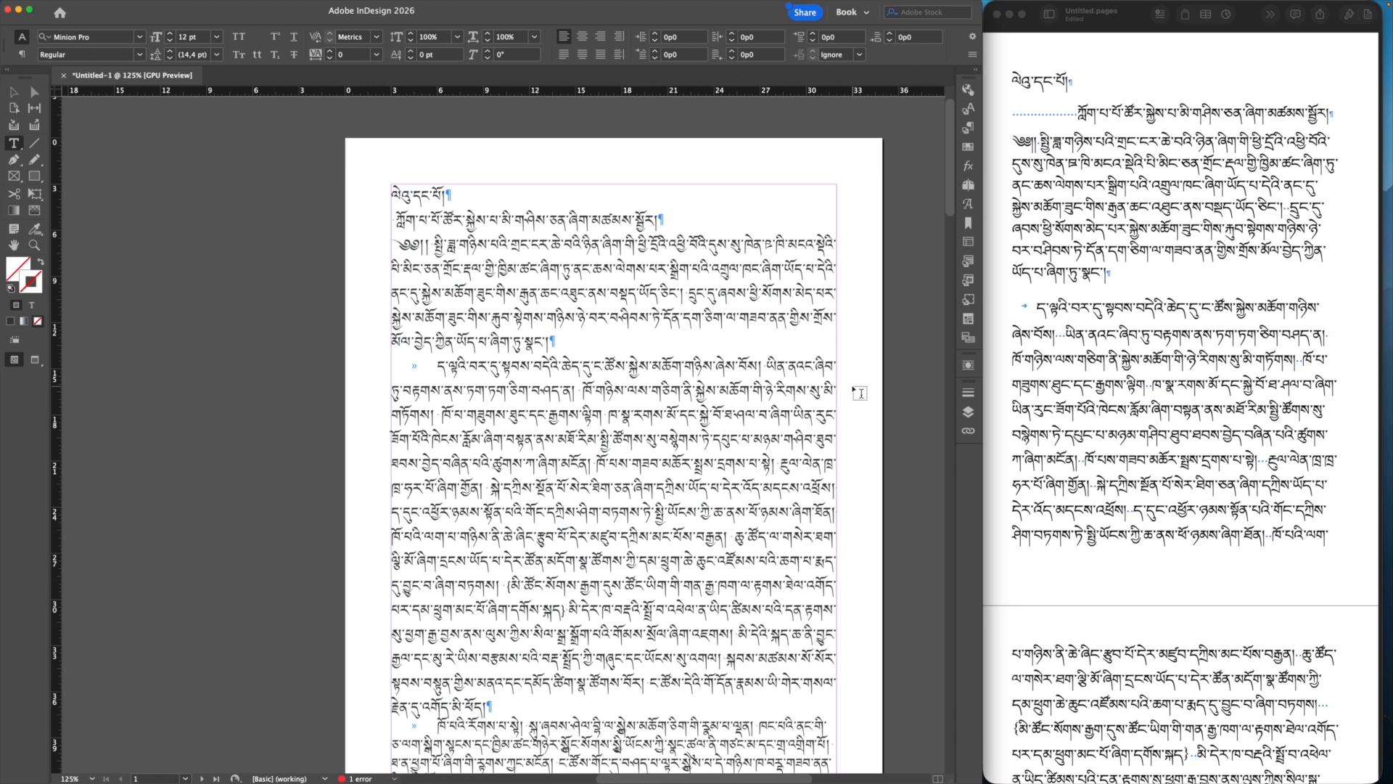
left_click(12, 92)
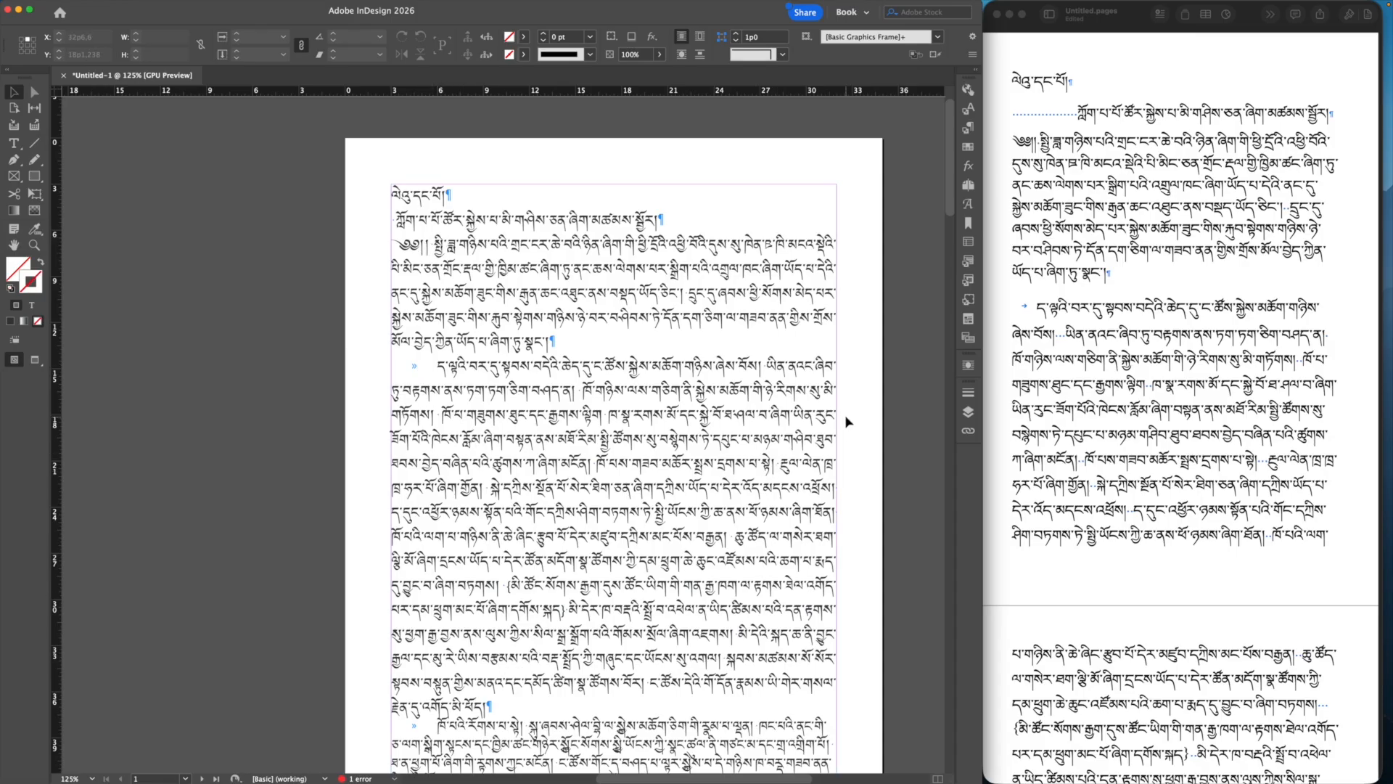
key("w")
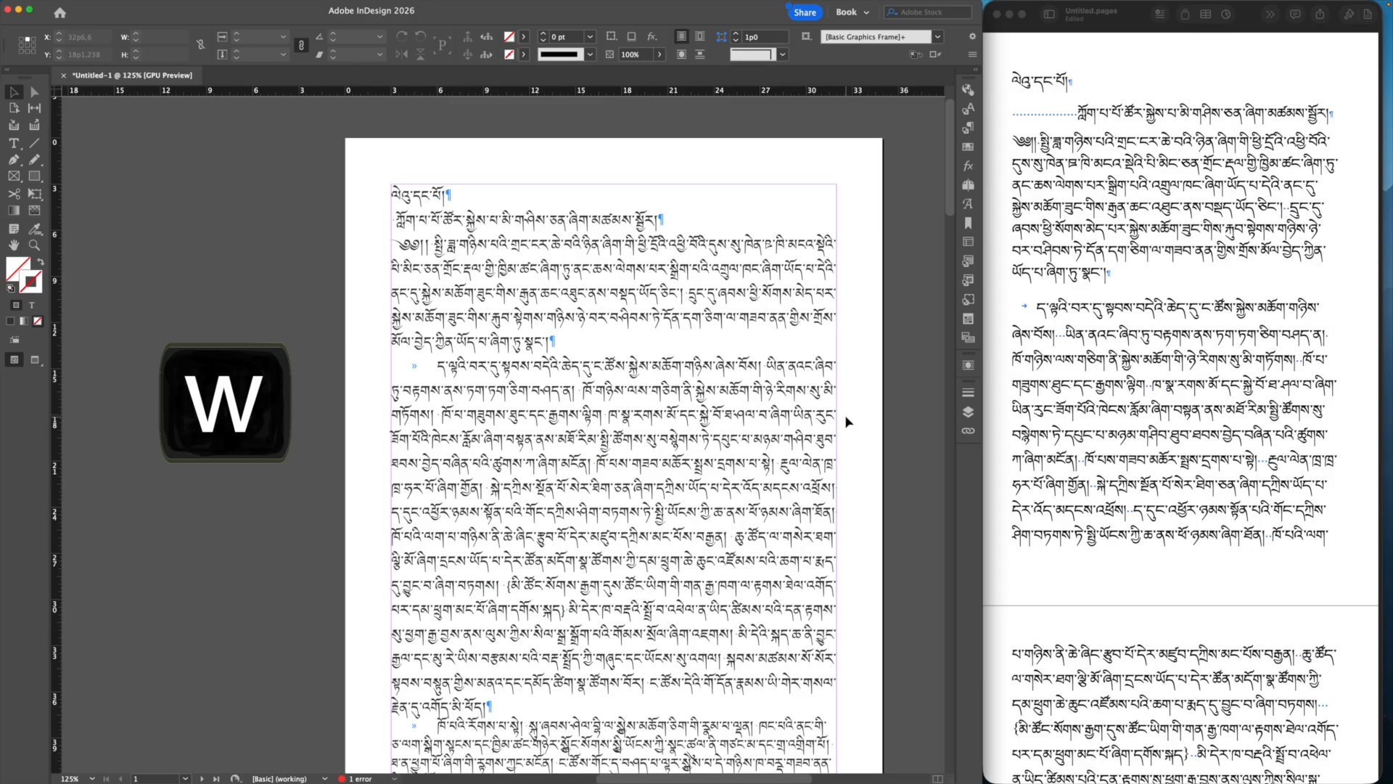
left_click(846, 418)
left_click(911, 404)
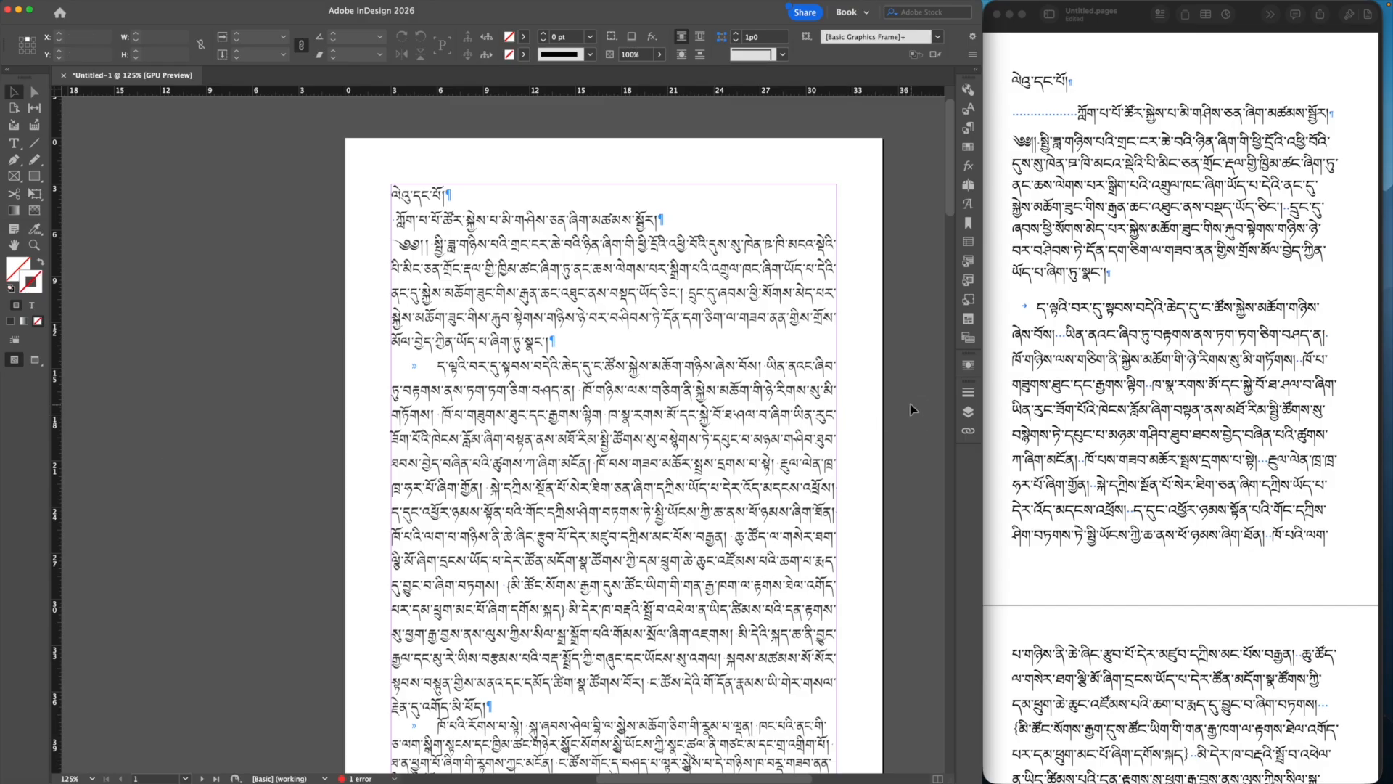
key("w")
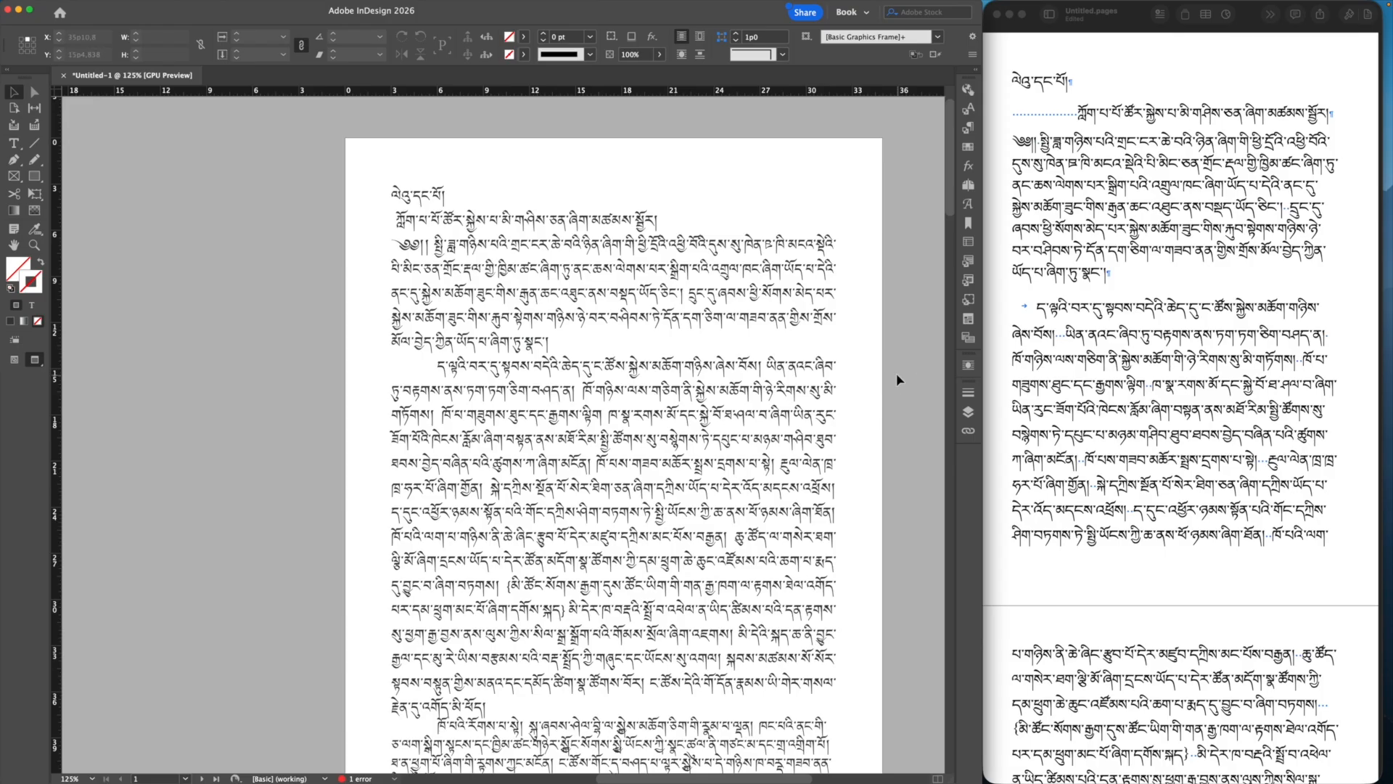
key("w")
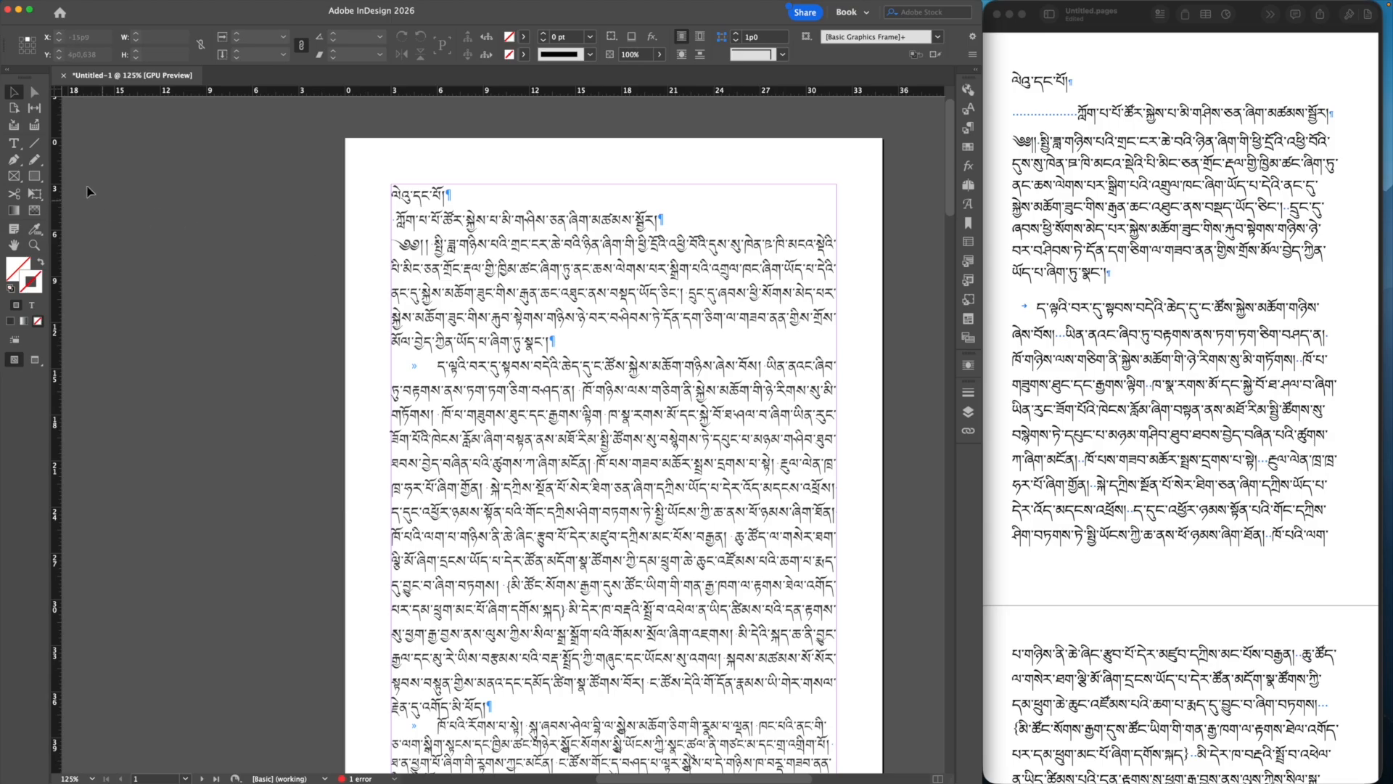
Step: Delete the leading space on line 2 and the space after the ༄༅།། ornament marks
left_click(14, 144)
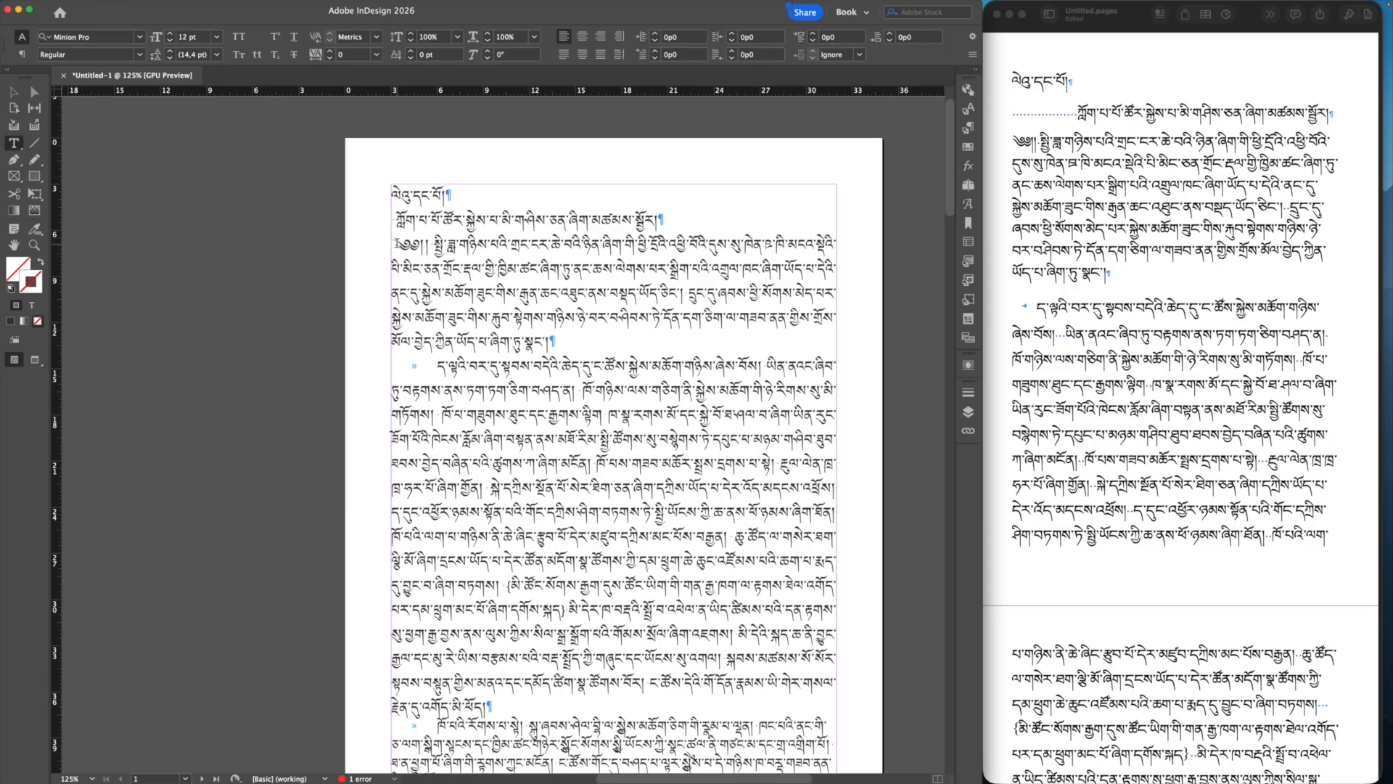
left_click(396, 220)
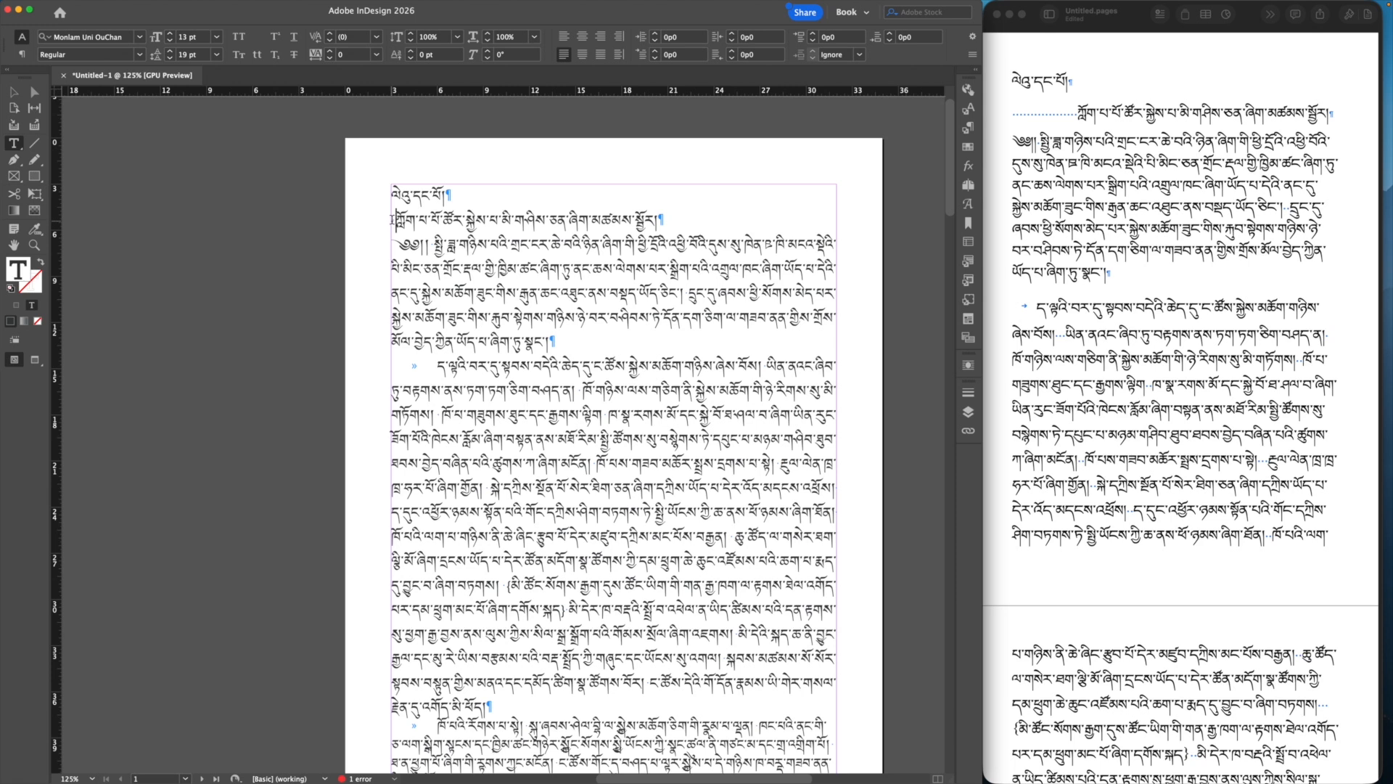
key("BackSpace")
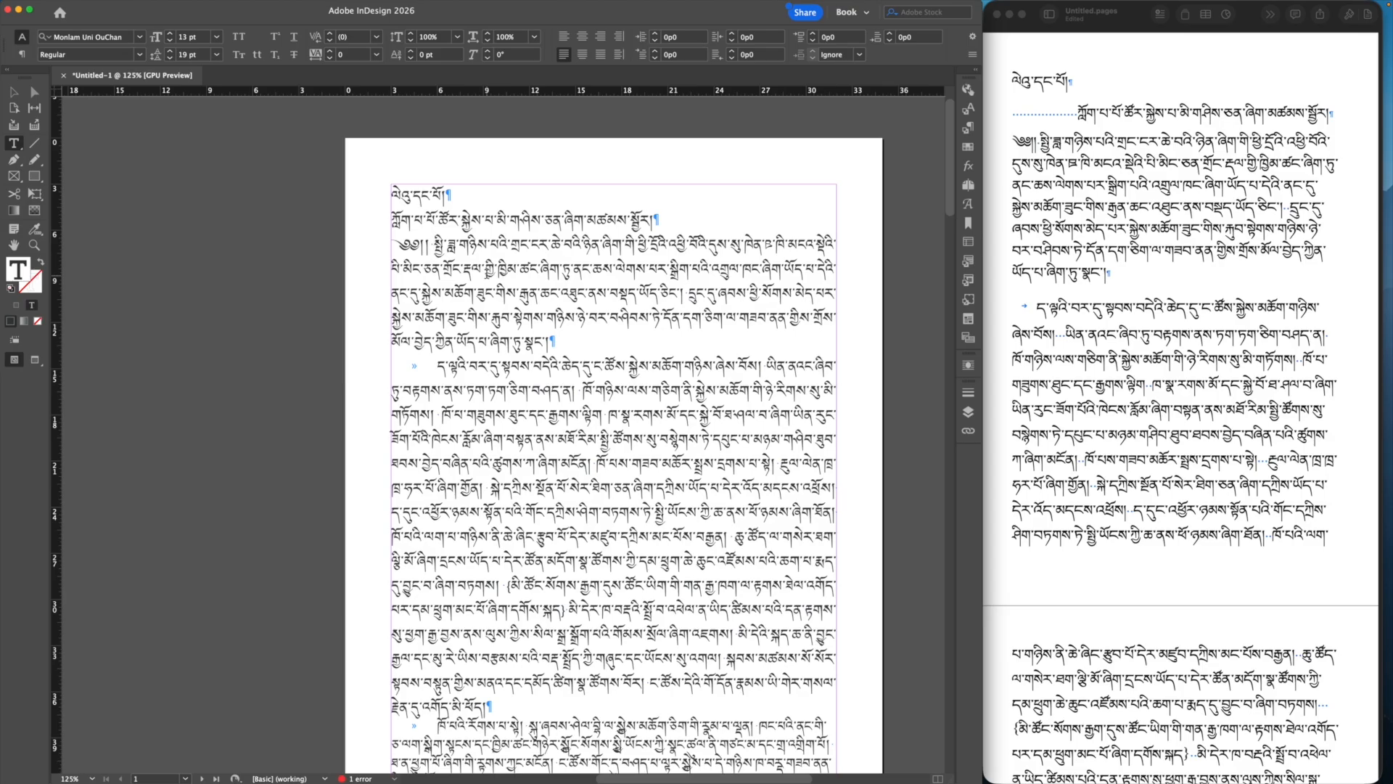
key("BackSpace")
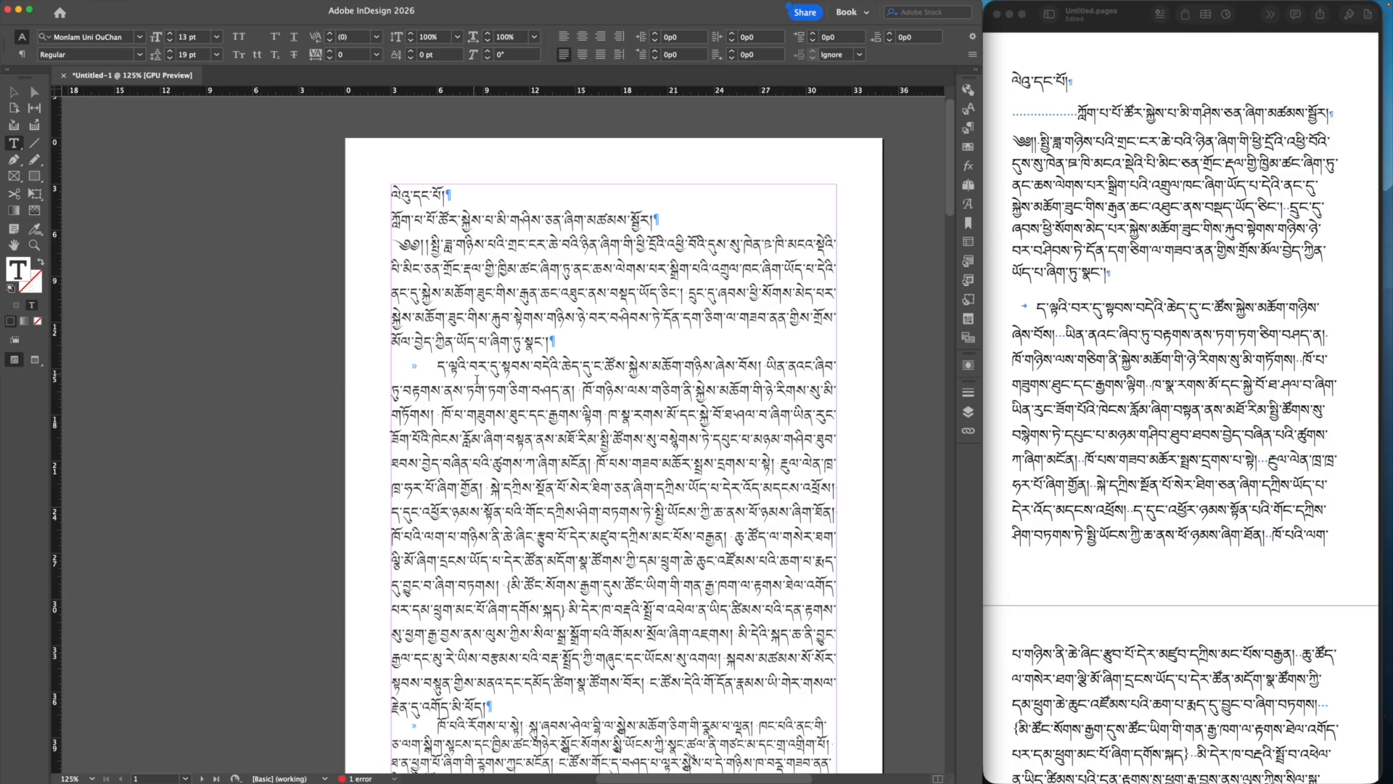
left_click(862, 424)
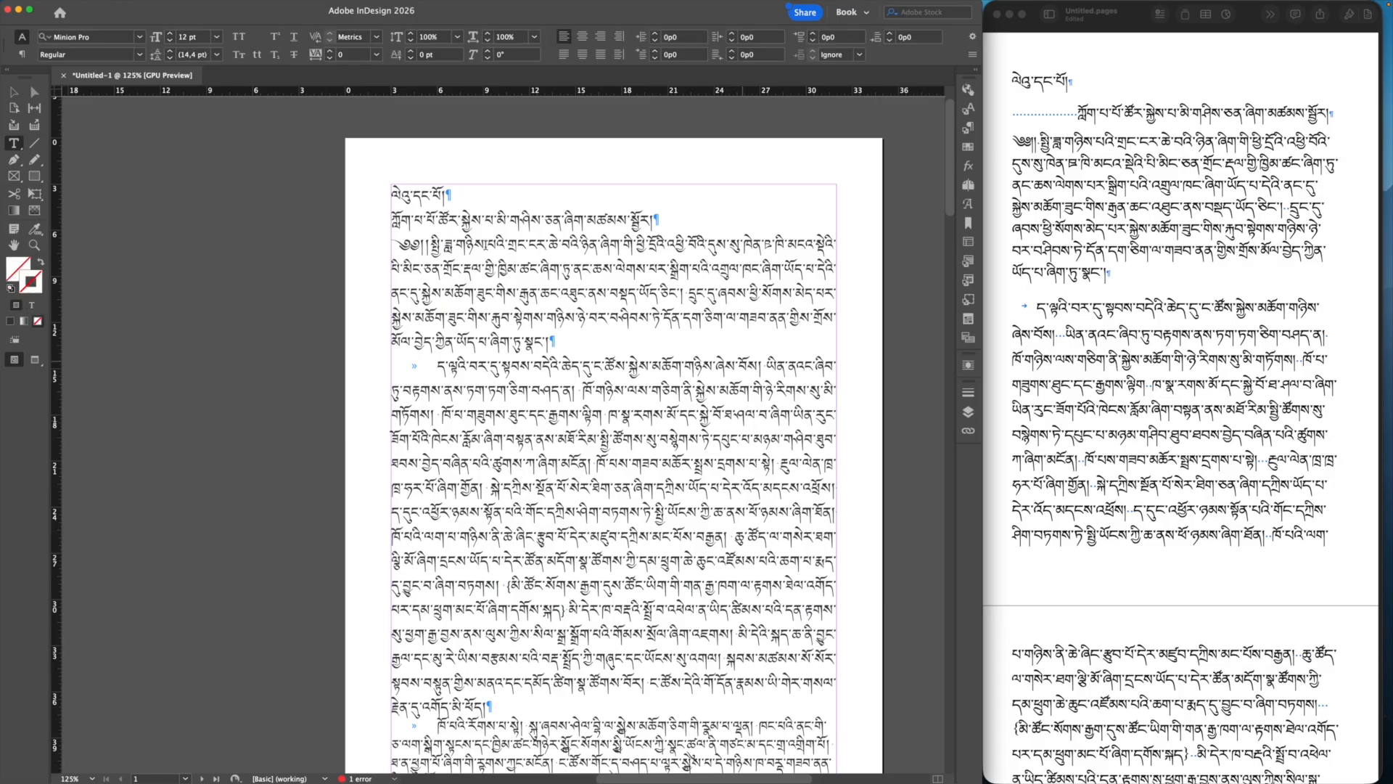
Step: Use GREP Find/Change with Find what set to \t and an empty Change to, removing all 80 tabs
mouse_move(183, 3)
left_click(102, 8)
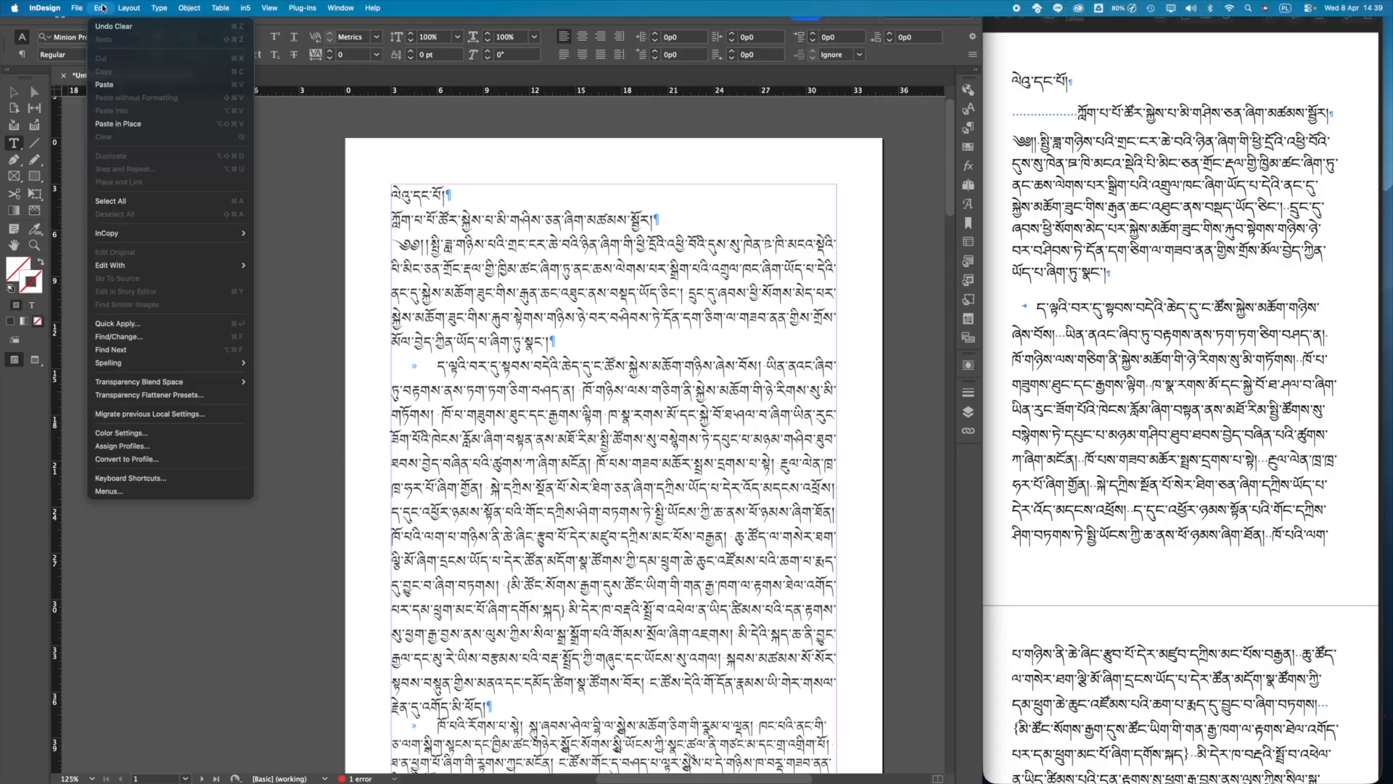
left_click(119, 336)
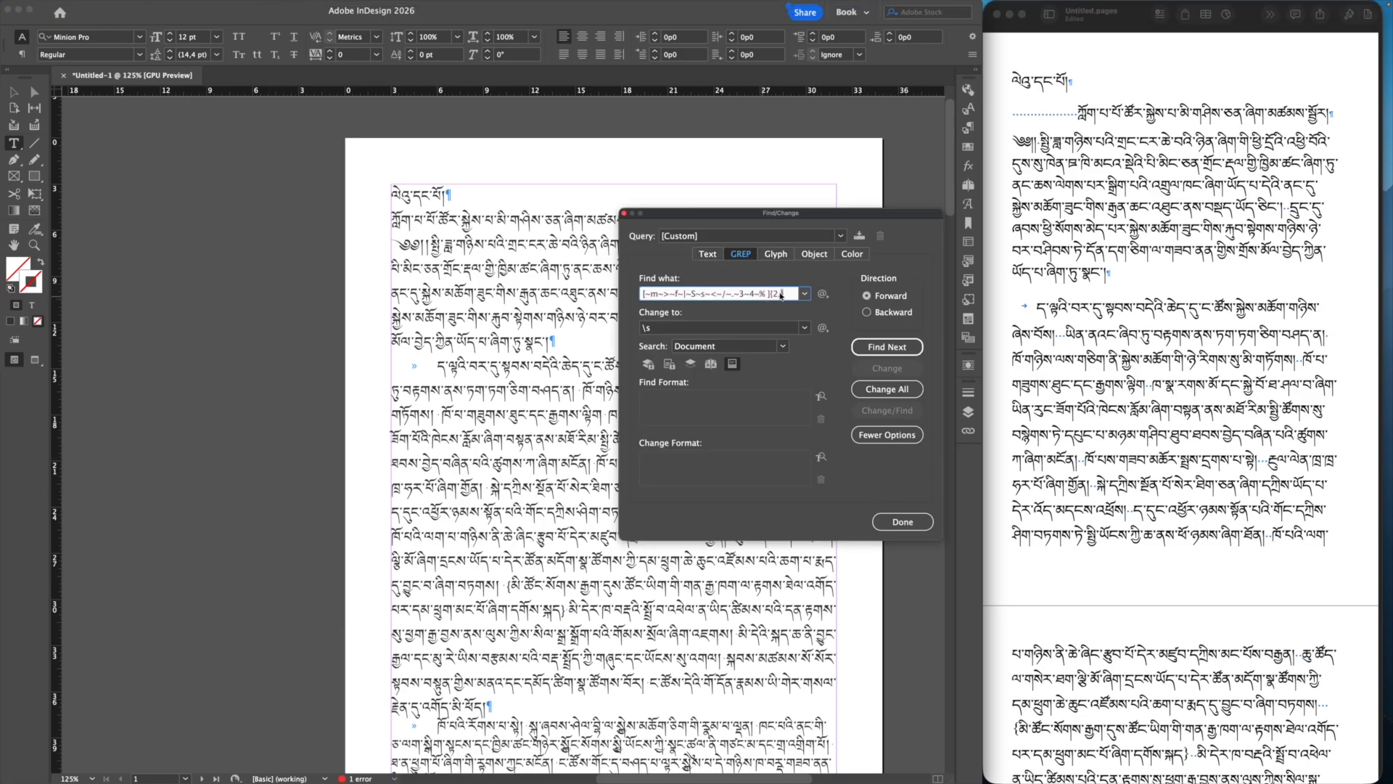
key("BackSpace")
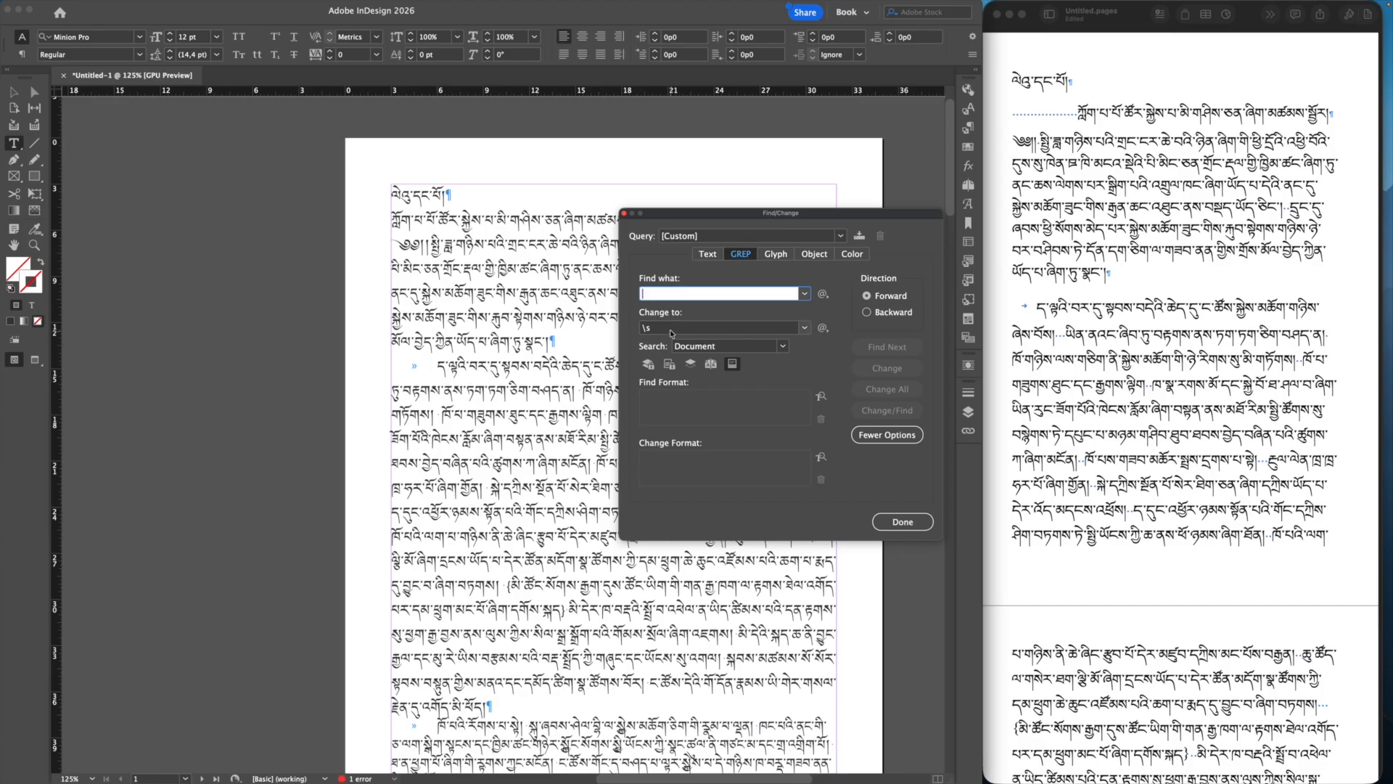
left_click_drag(670, 330, 623, 327)
key("BackSpace")
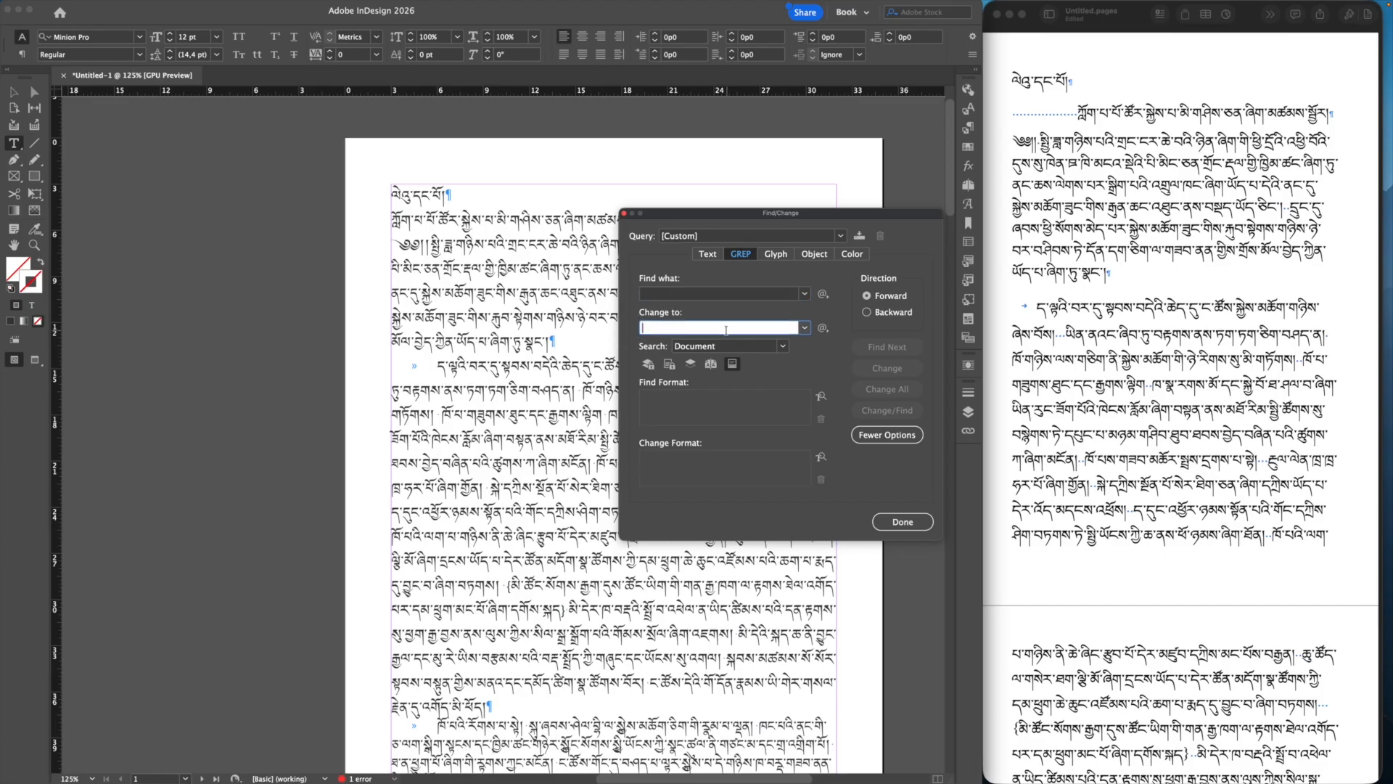
left_click(822, 294)
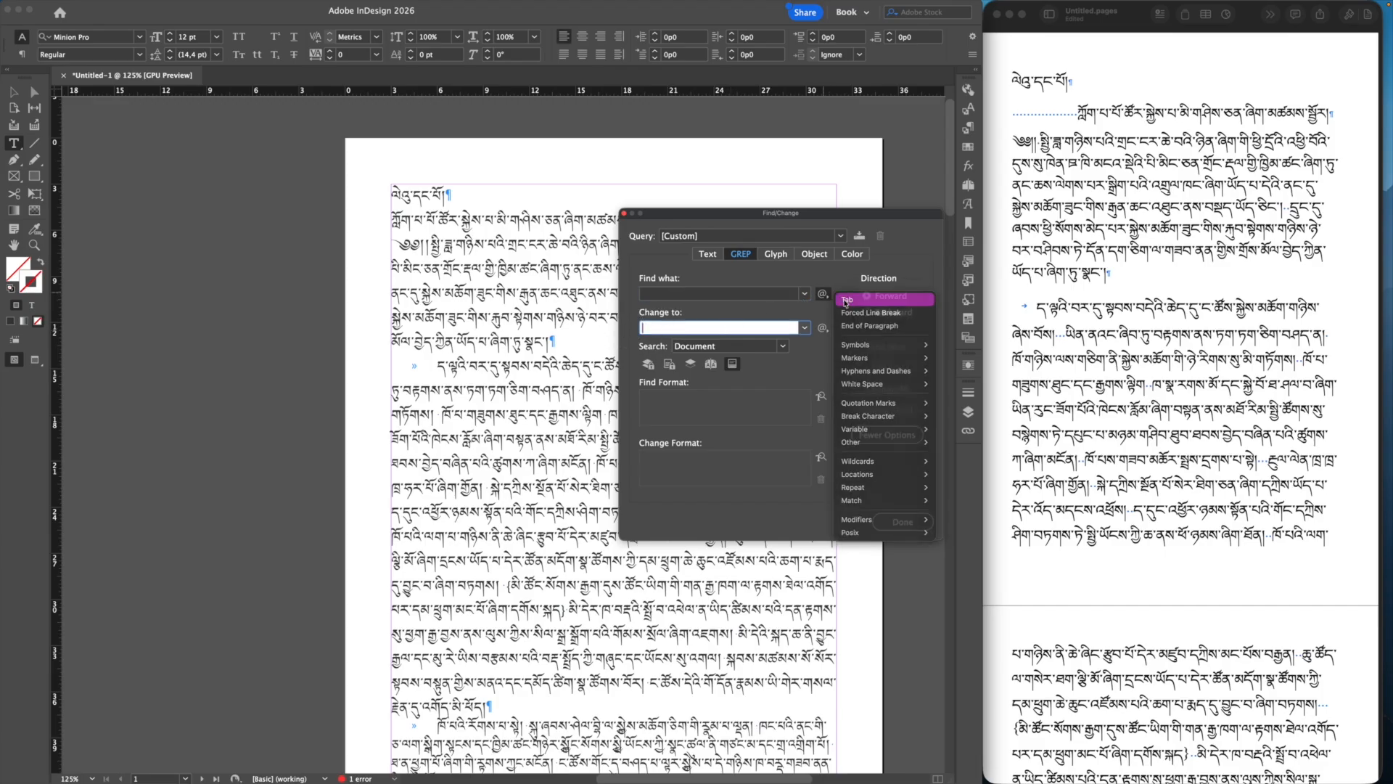
left_click(845, 300)
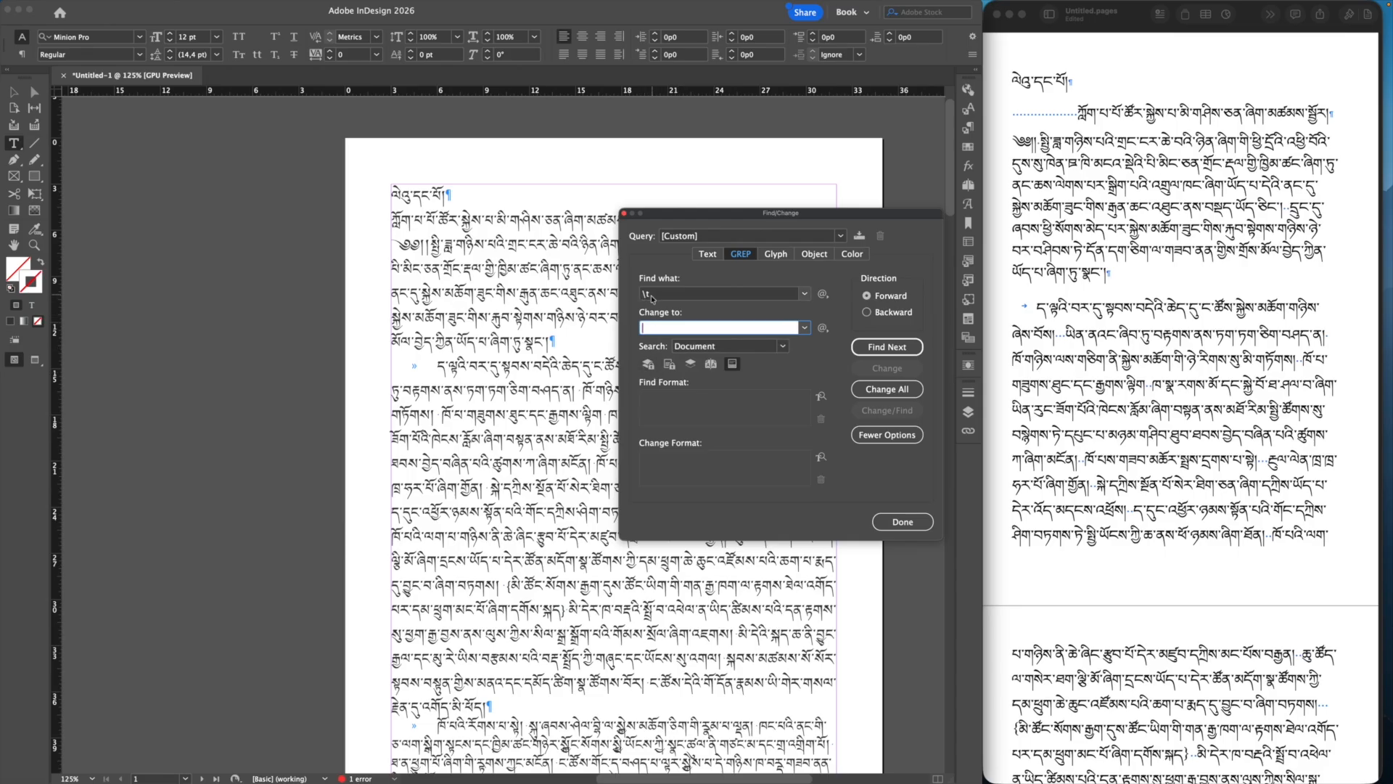
left_click(883, 390)
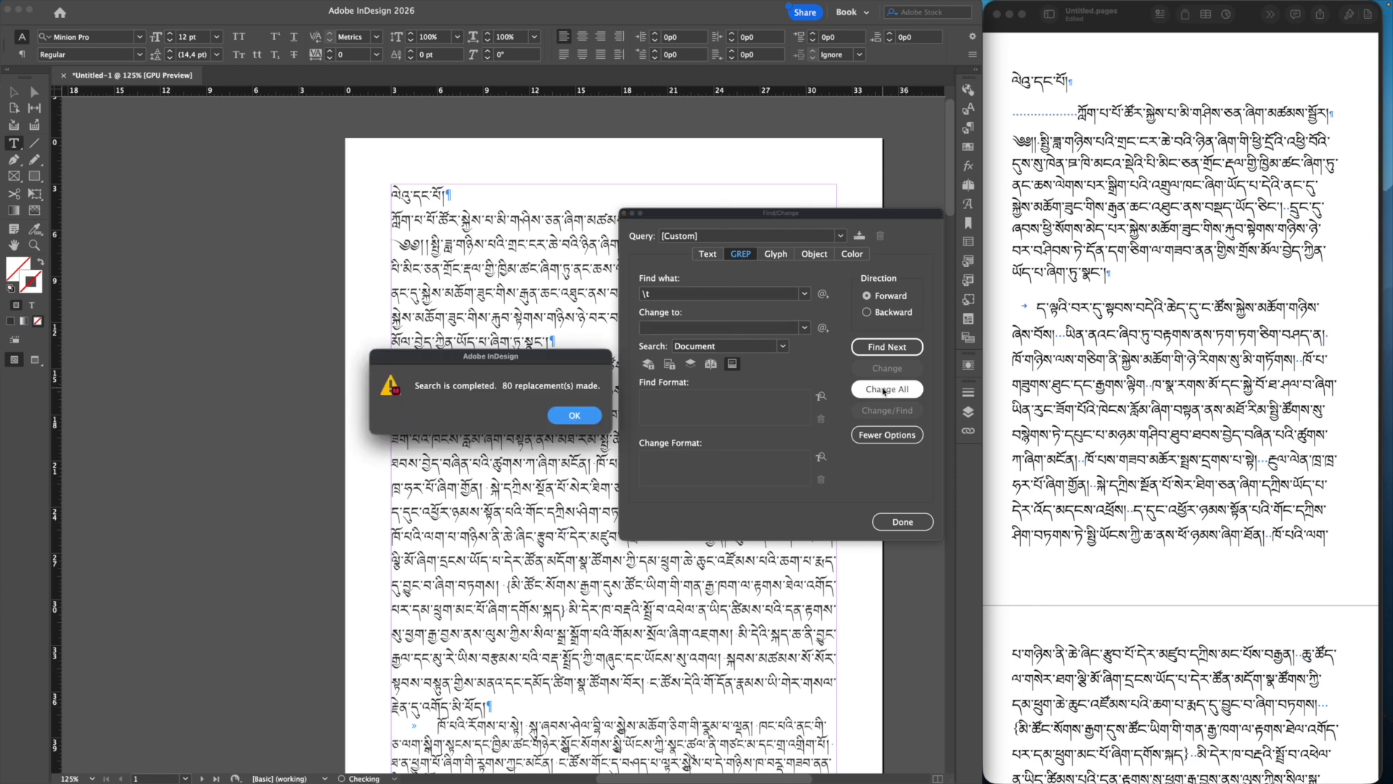
left_click(582, 418)
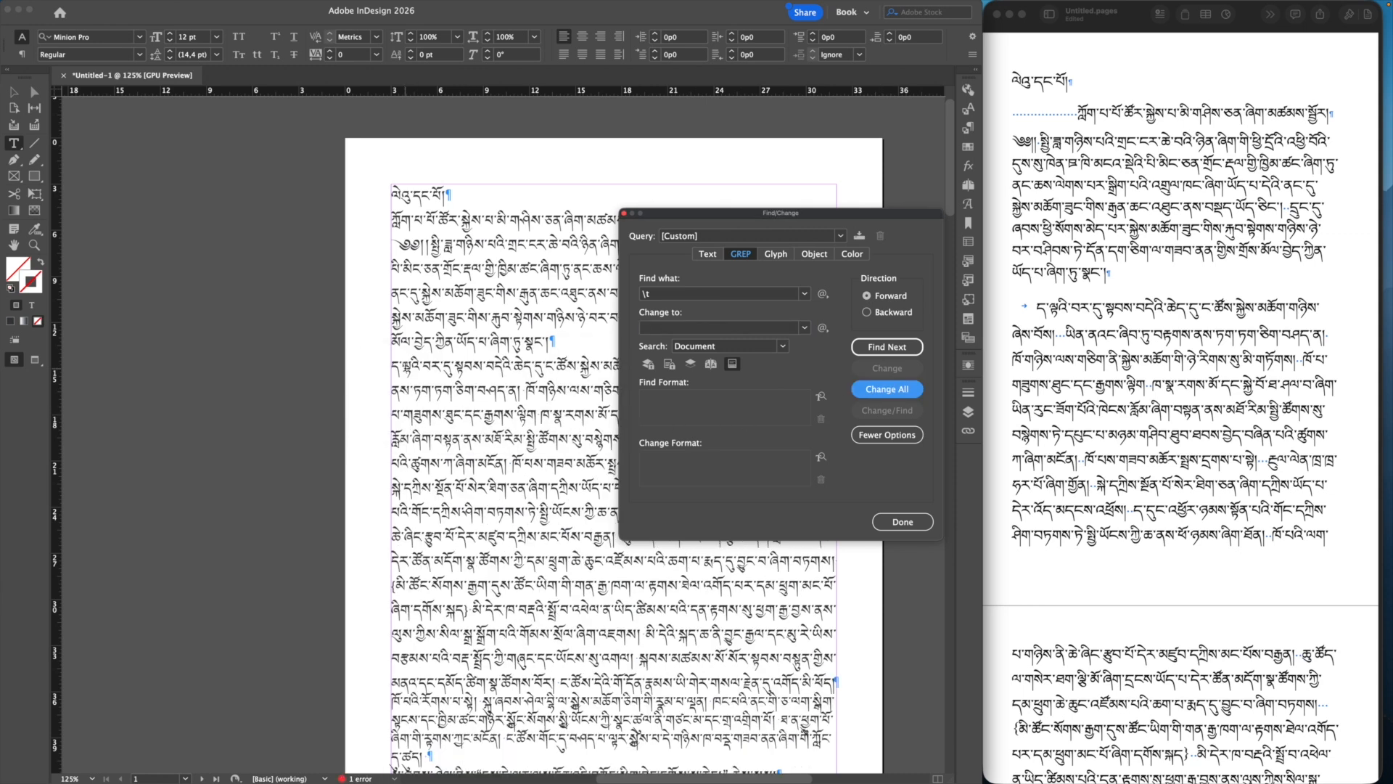
left_click(902, 522)
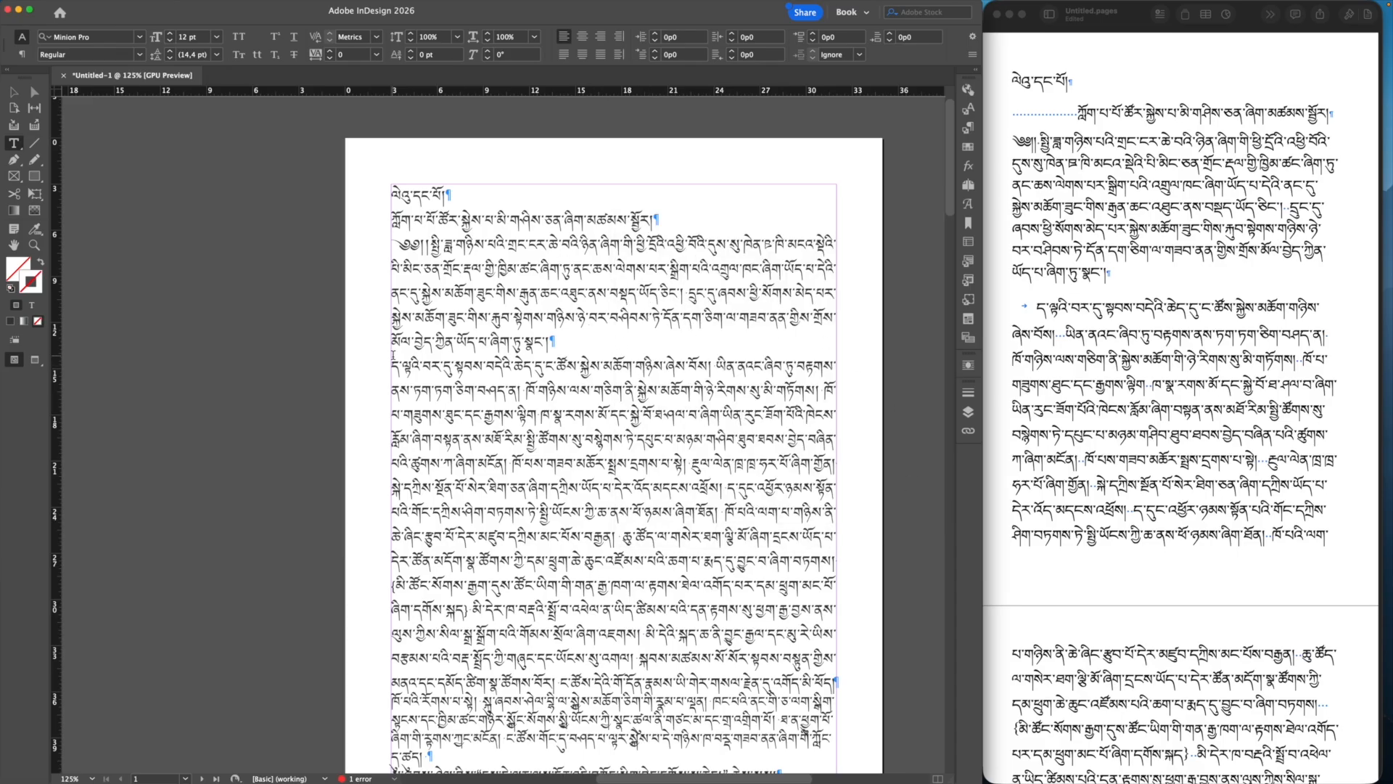
Step: Reset the body paragraph to [Basic Paragraph], then reapply the tibetan text paragraph style
left_click(543, 292)
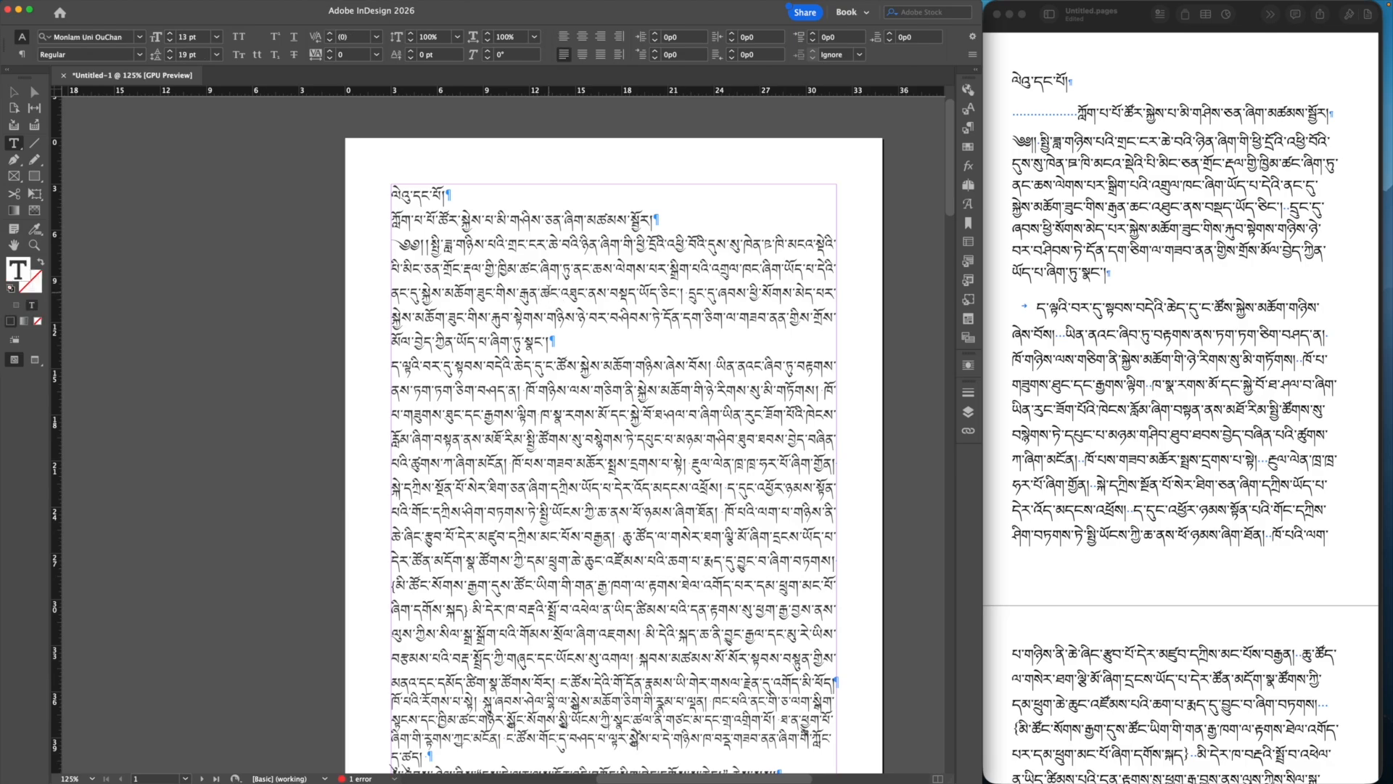
left_click(967, 129)
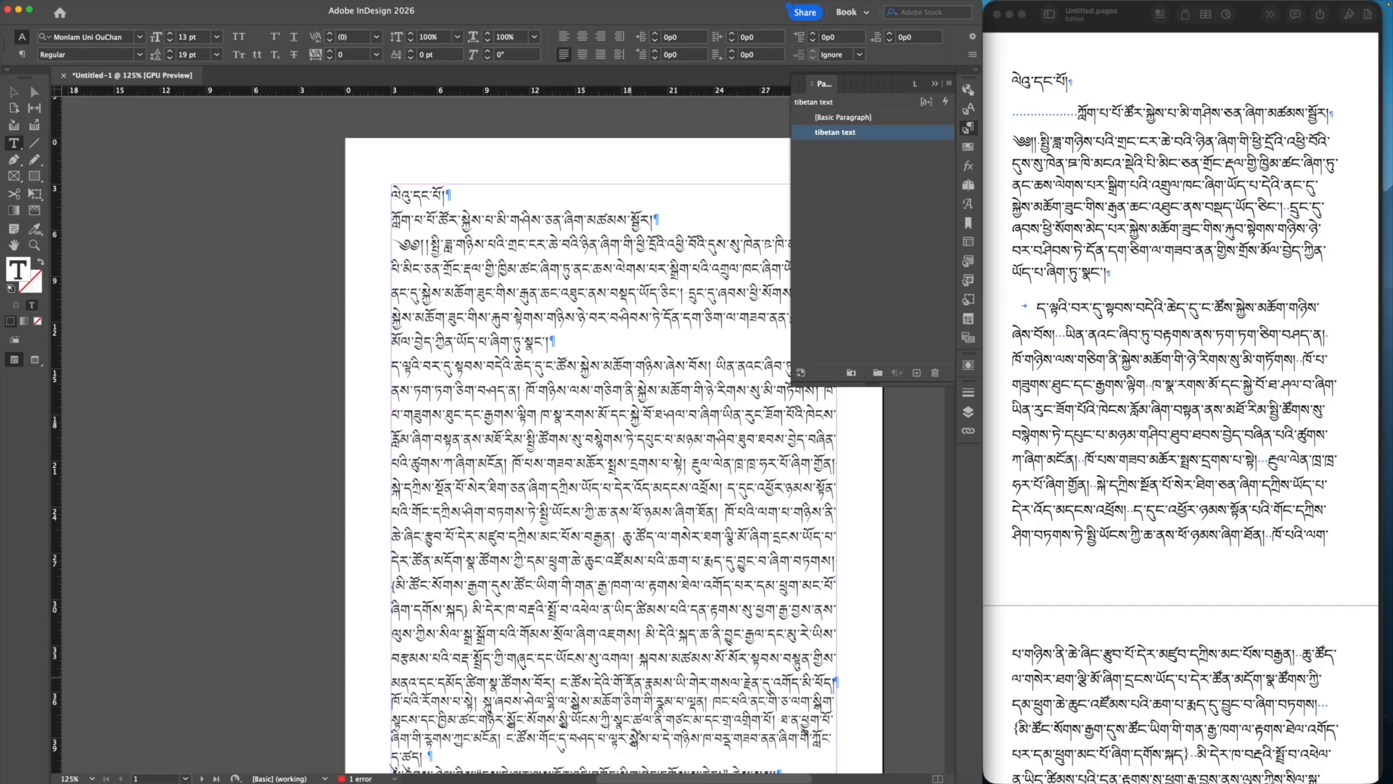
left_click(843, 117)
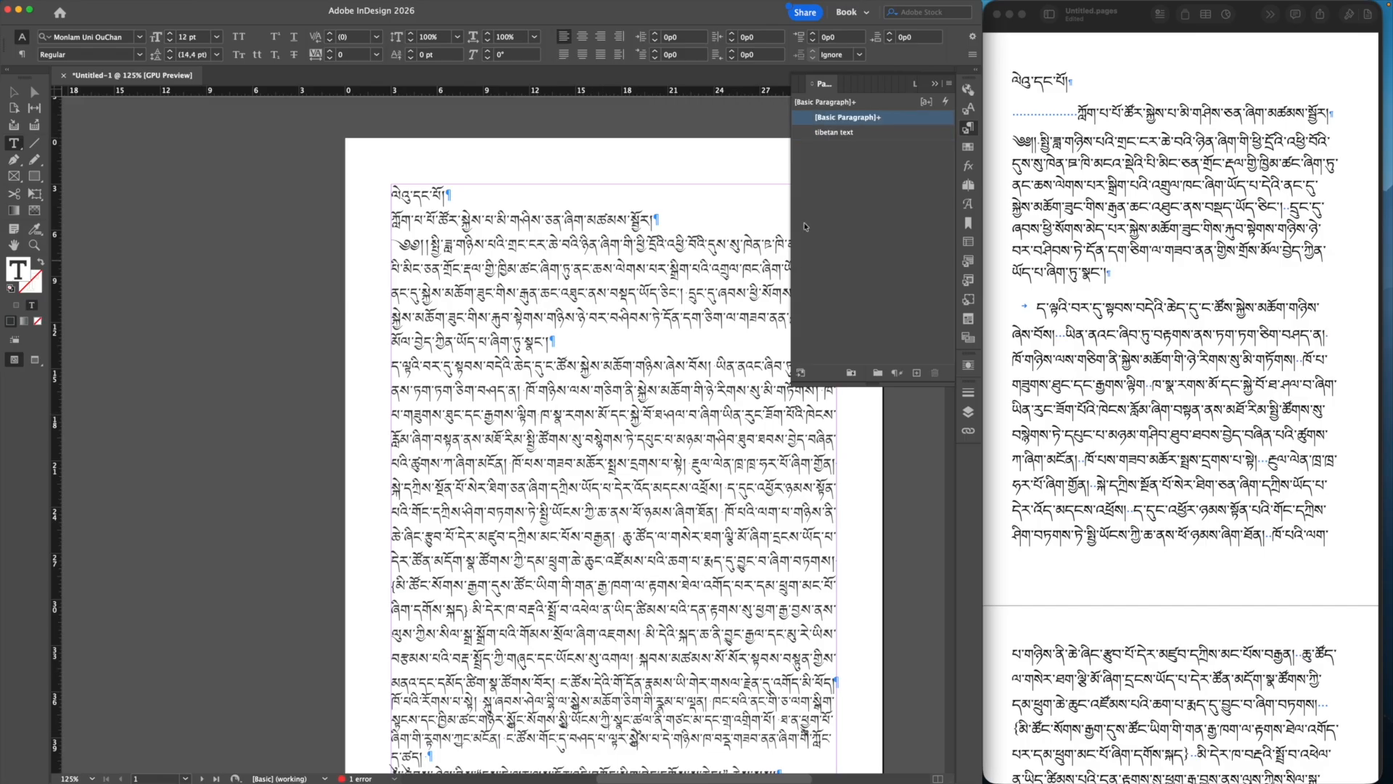
left_click(865, 133)
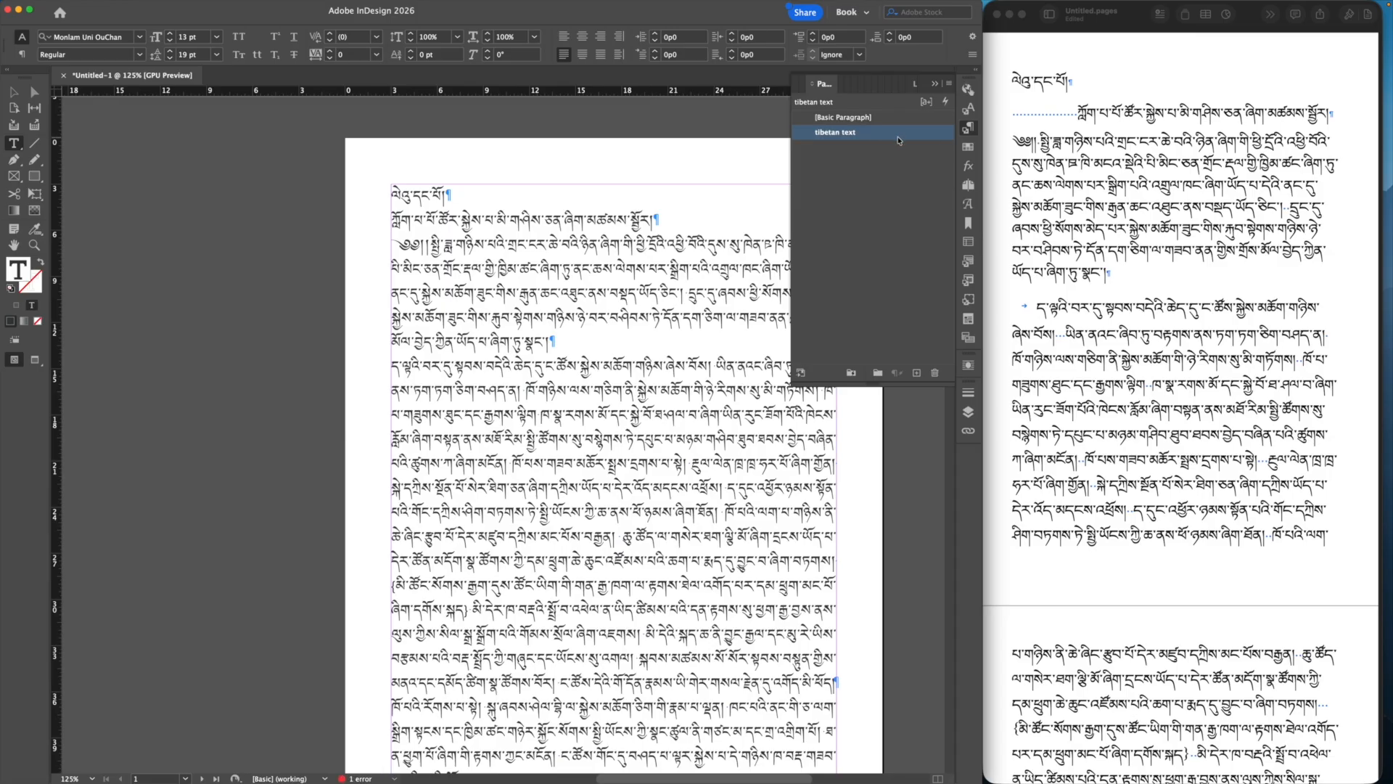
double_click(898, 137)
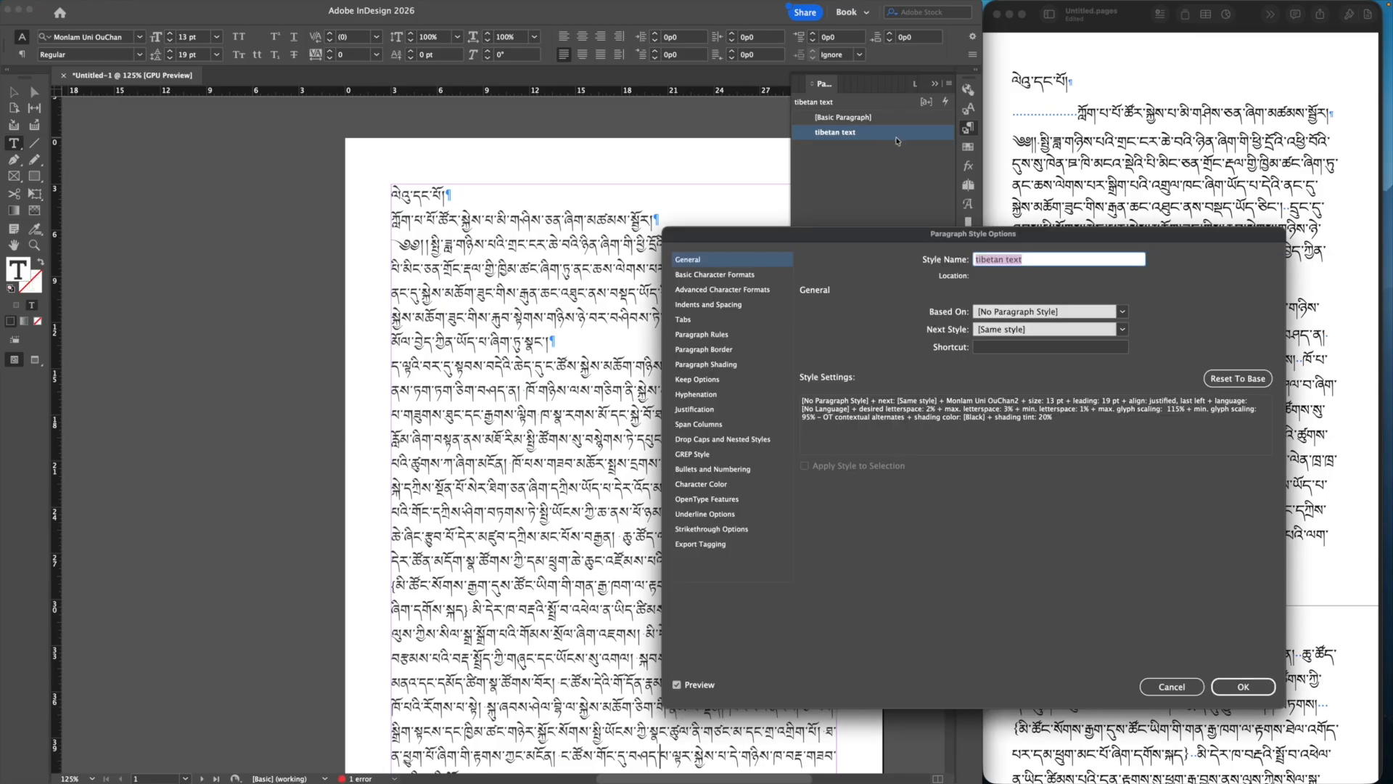
Step: Close the tibetan text style settings unchanged and switch both rulers from picas to points
left_click(706, 306)
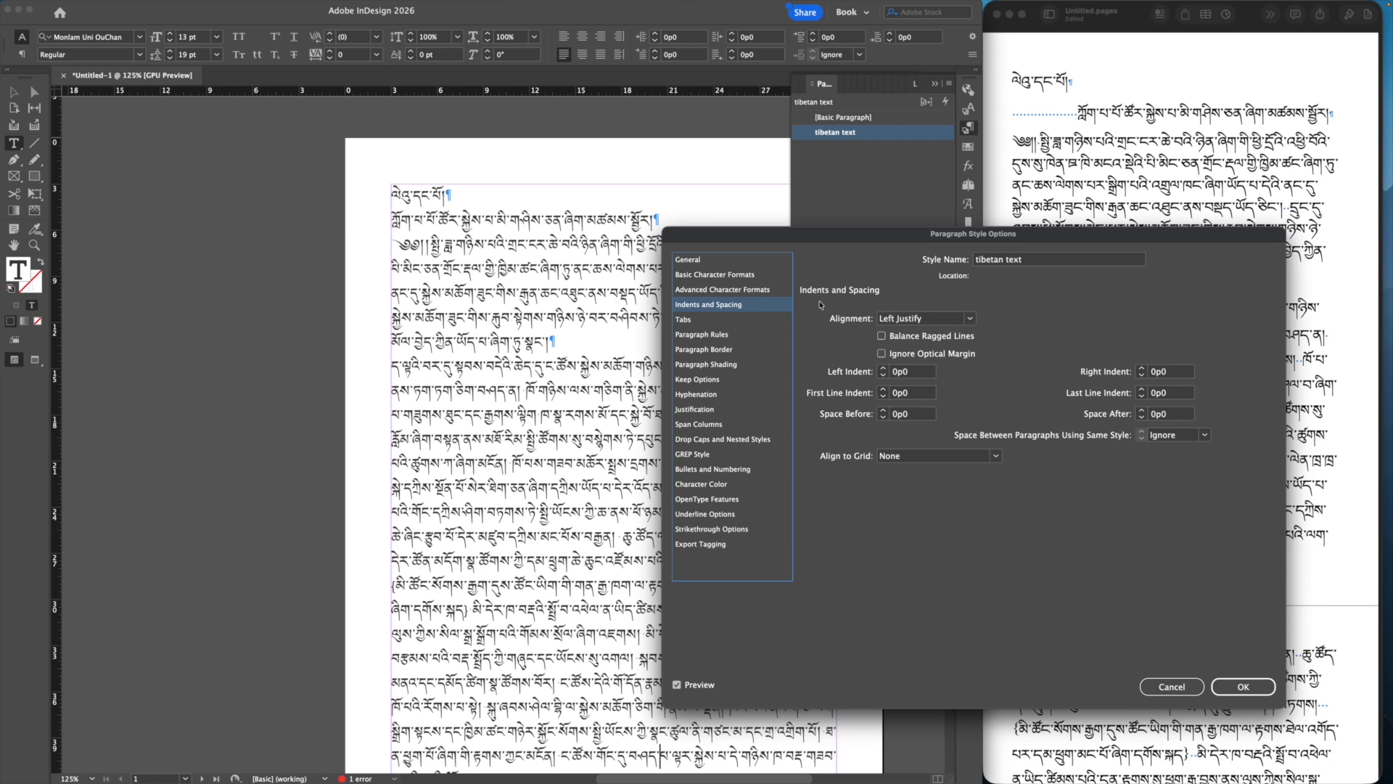
left_click(1169, 686)
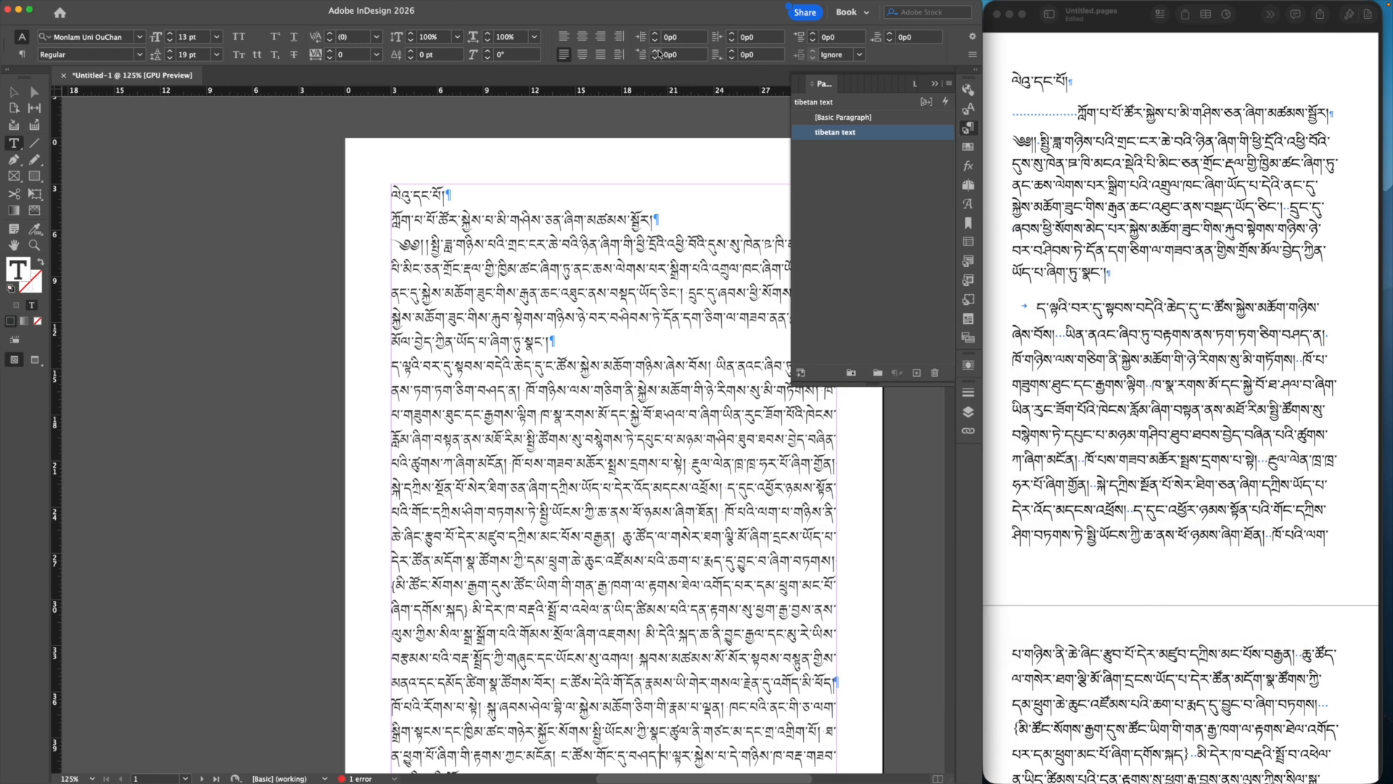
right_click(634, 92)
left_click(657, 104)
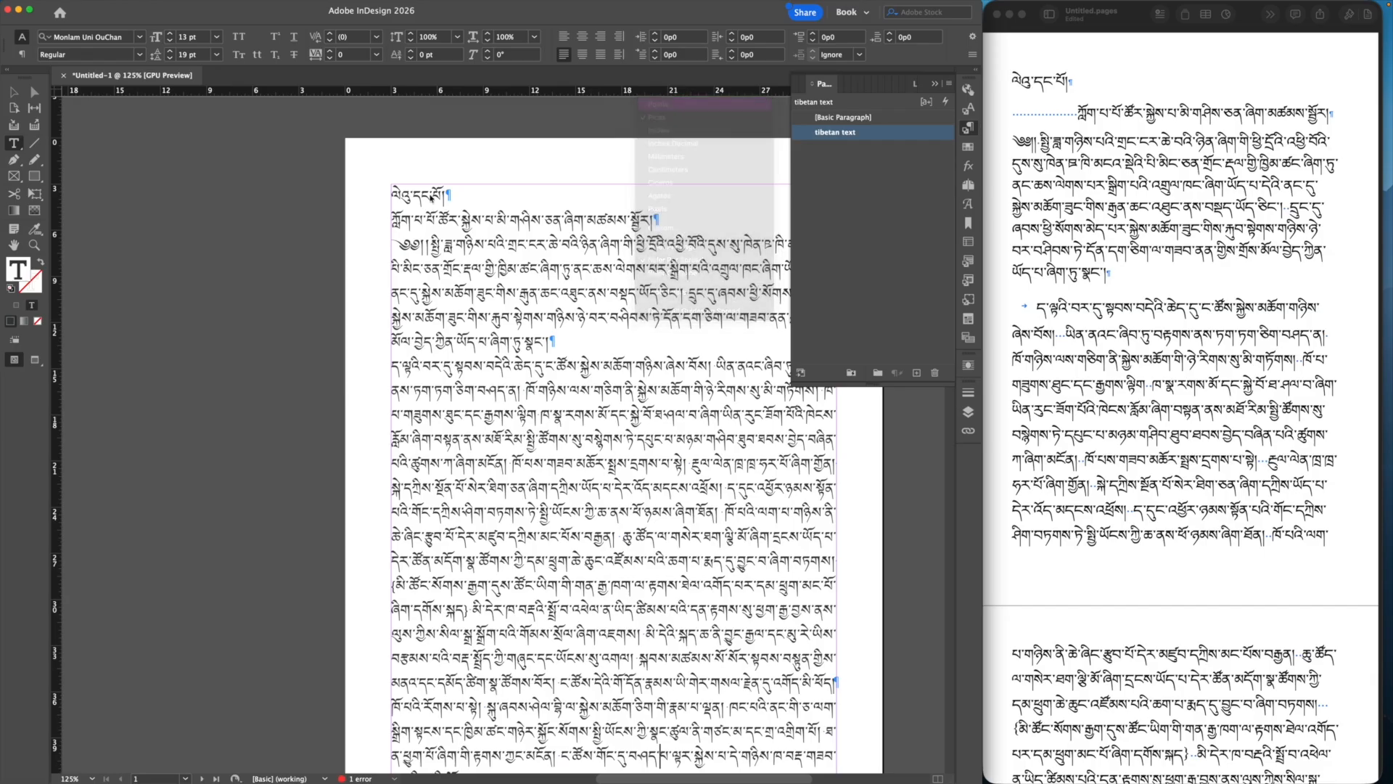
right_click(56, 402)
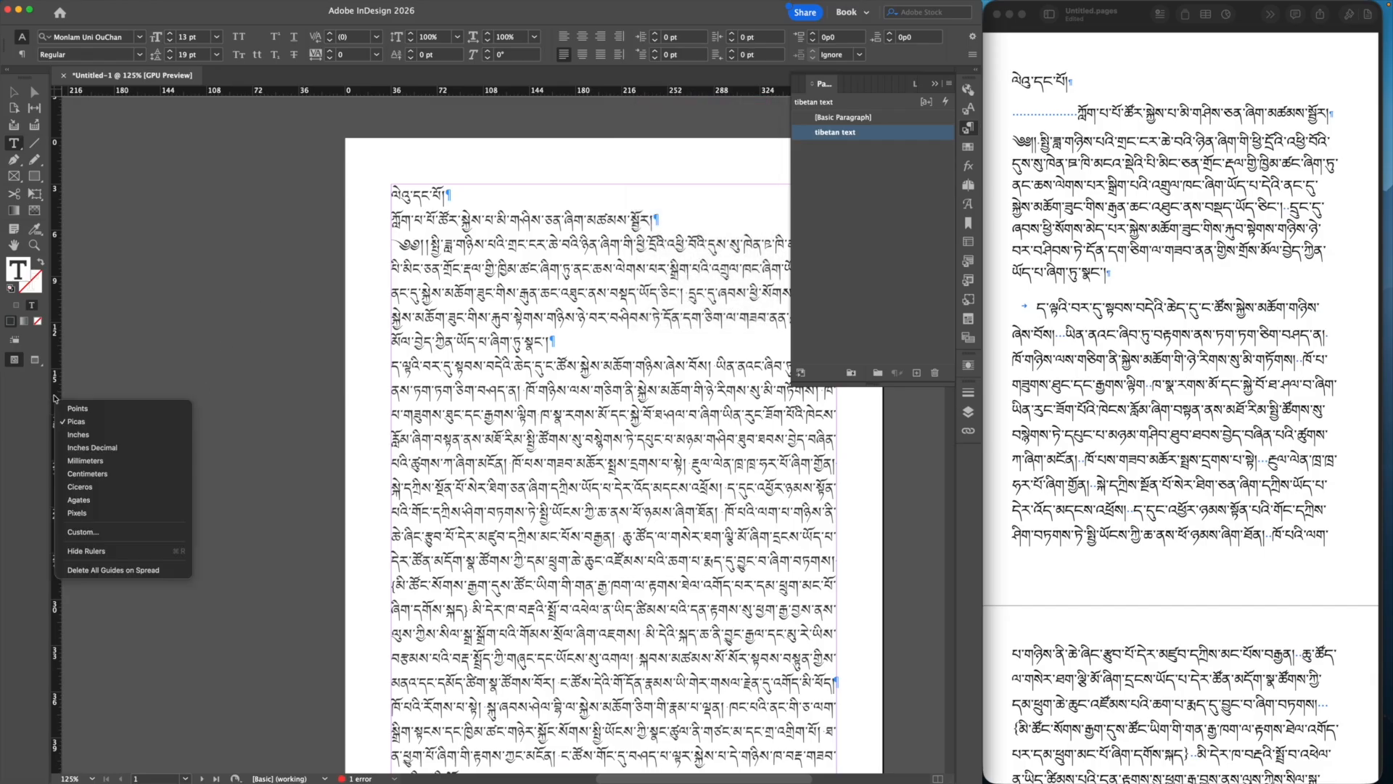
left_click(83, 409)
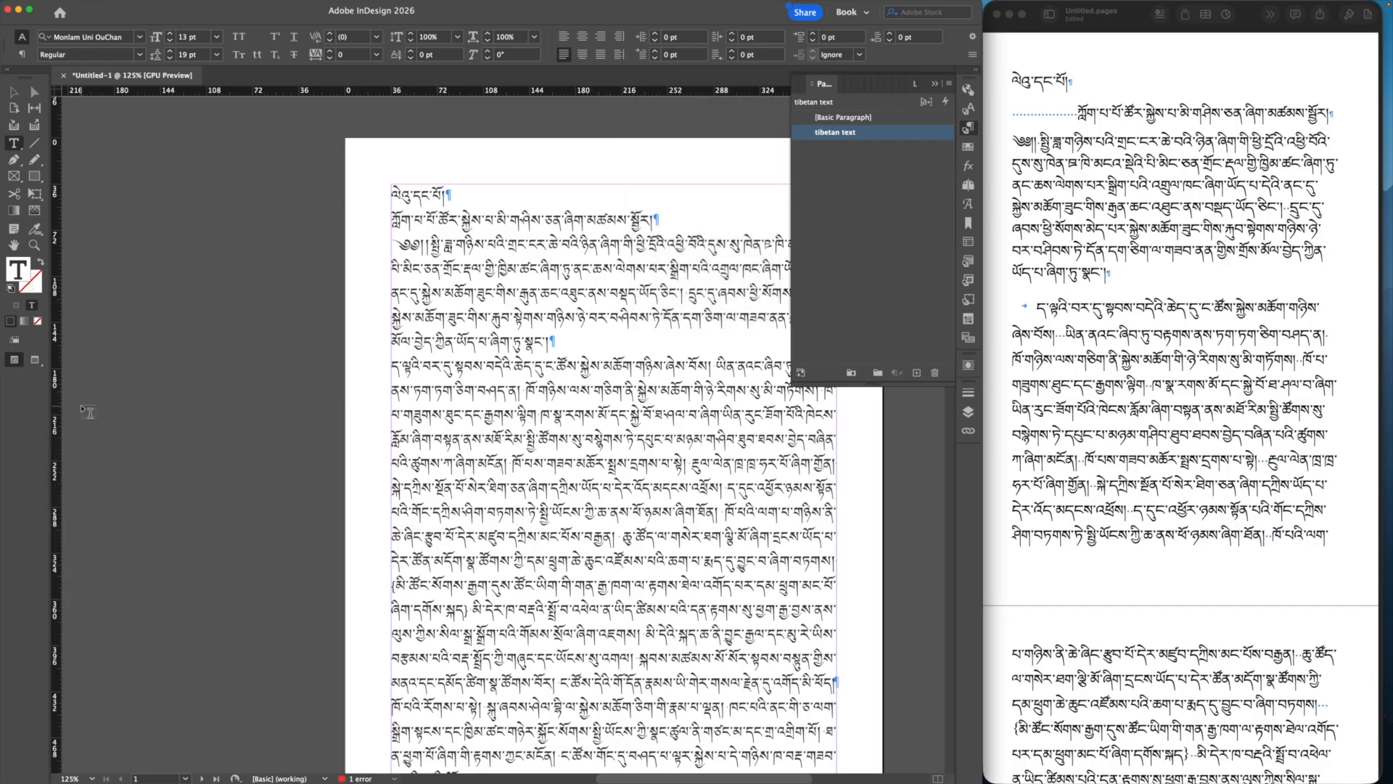
Step: In the tibetan text style's Indents and Spacing, set Space Before and Space After to 0 pt
left_click(866, 136)
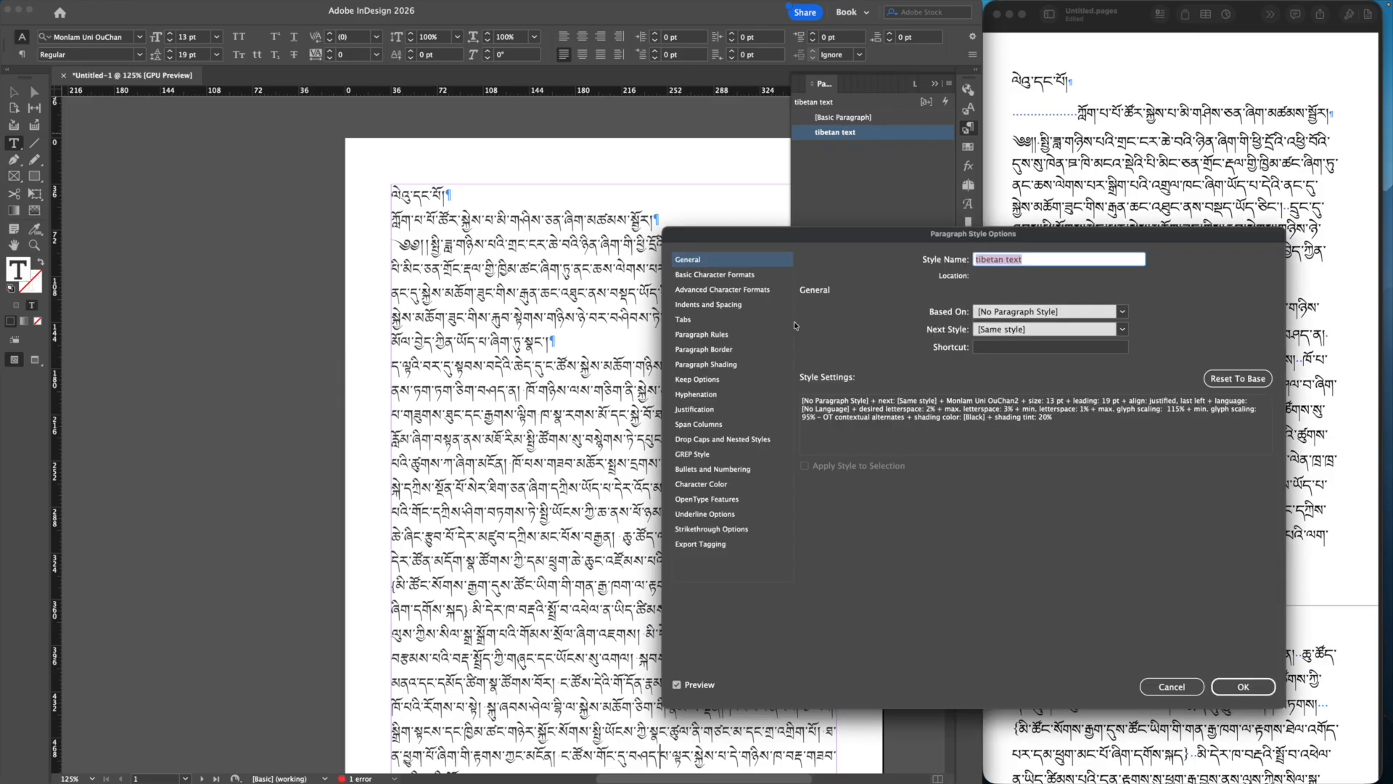
left_click(766, 305)
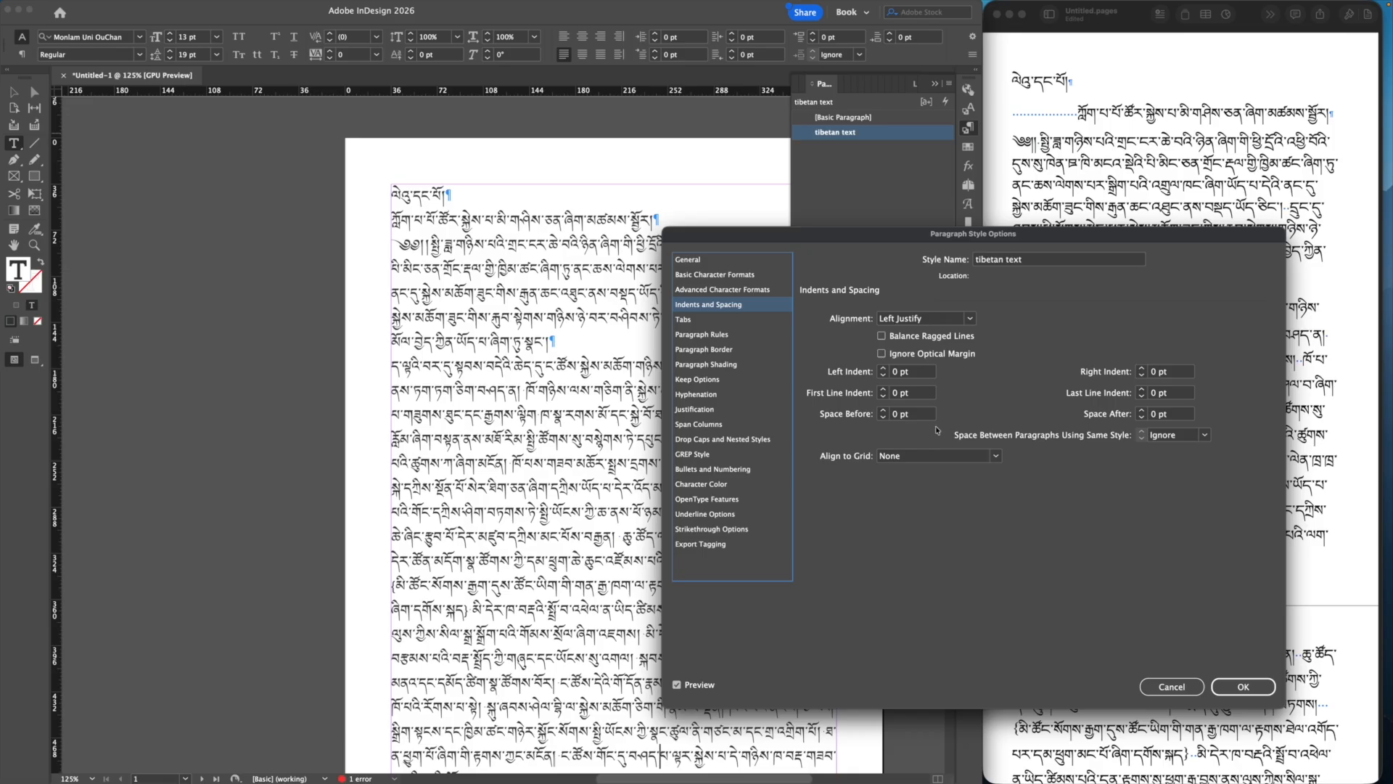
left_click(883, 411)
left_click(883, 411)
left_click(882, 411)
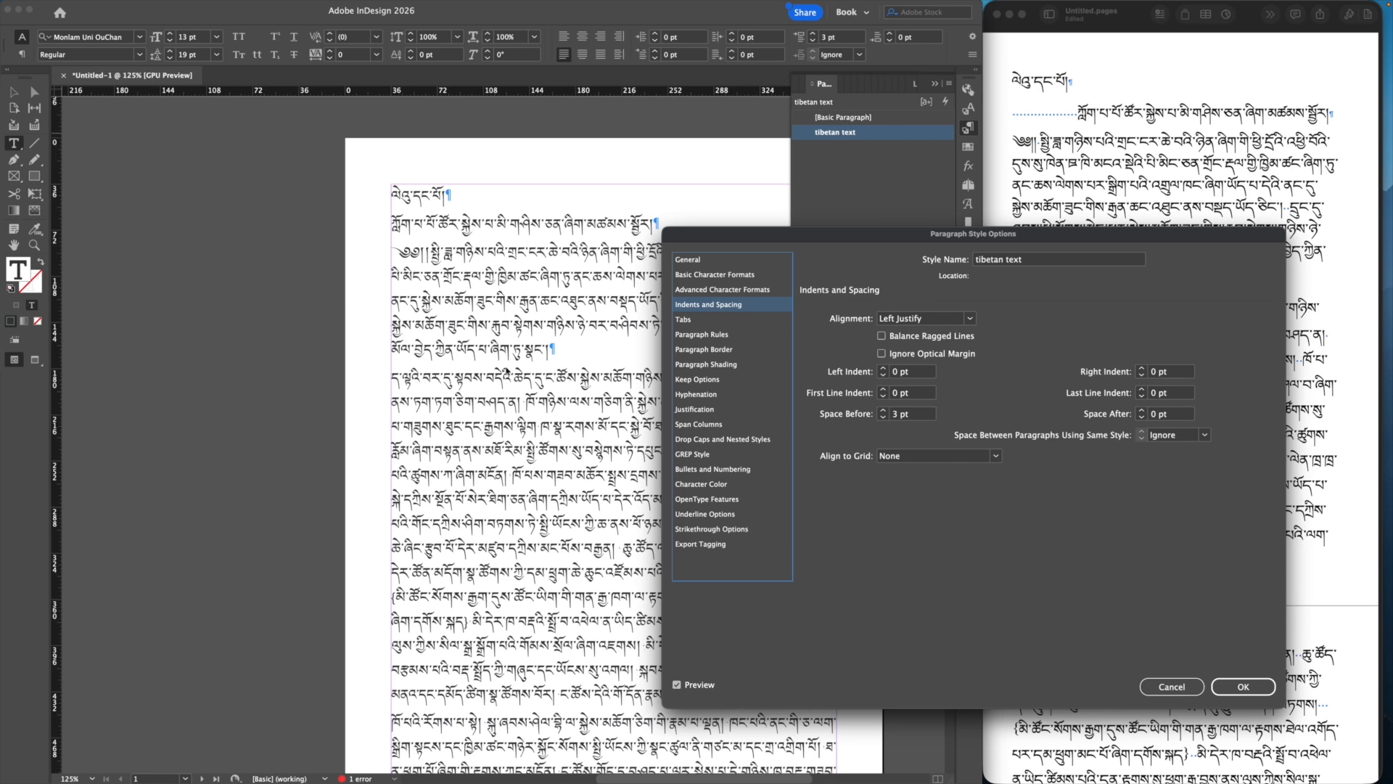
left_click(882, 411)
left_click(882, 411)
left_click(882, 411)
left_click(1142, 411)
left_click(1142, 411)
left_click(1141, 410)
left_click(1142, 411)
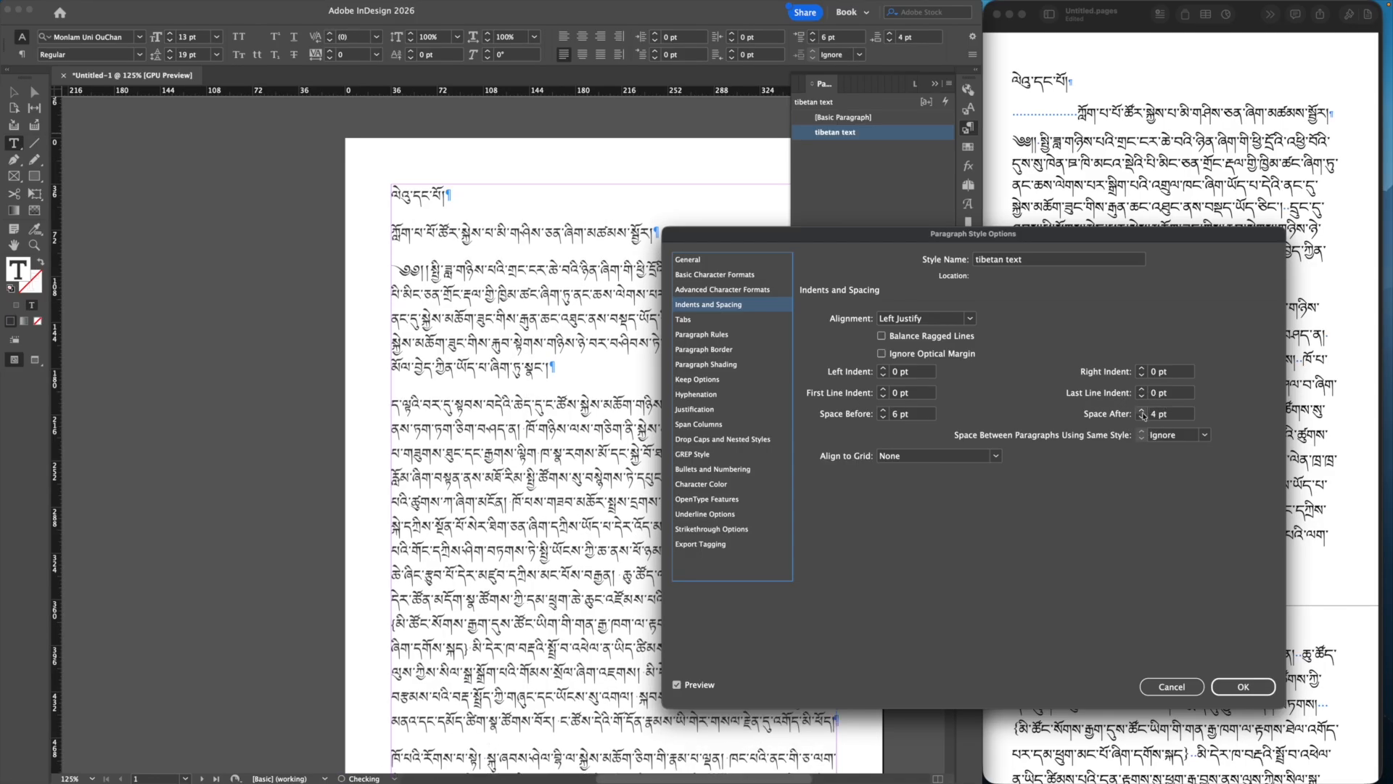
left_click(883, 418)
left_click(883, 418)
left_click(883, 418)
left_click(883, 418)
left_click(883, 417)
left_click(883, 418)
left_click(1142, 418)
left_click(1142, 418)
left_click(1142, 418)
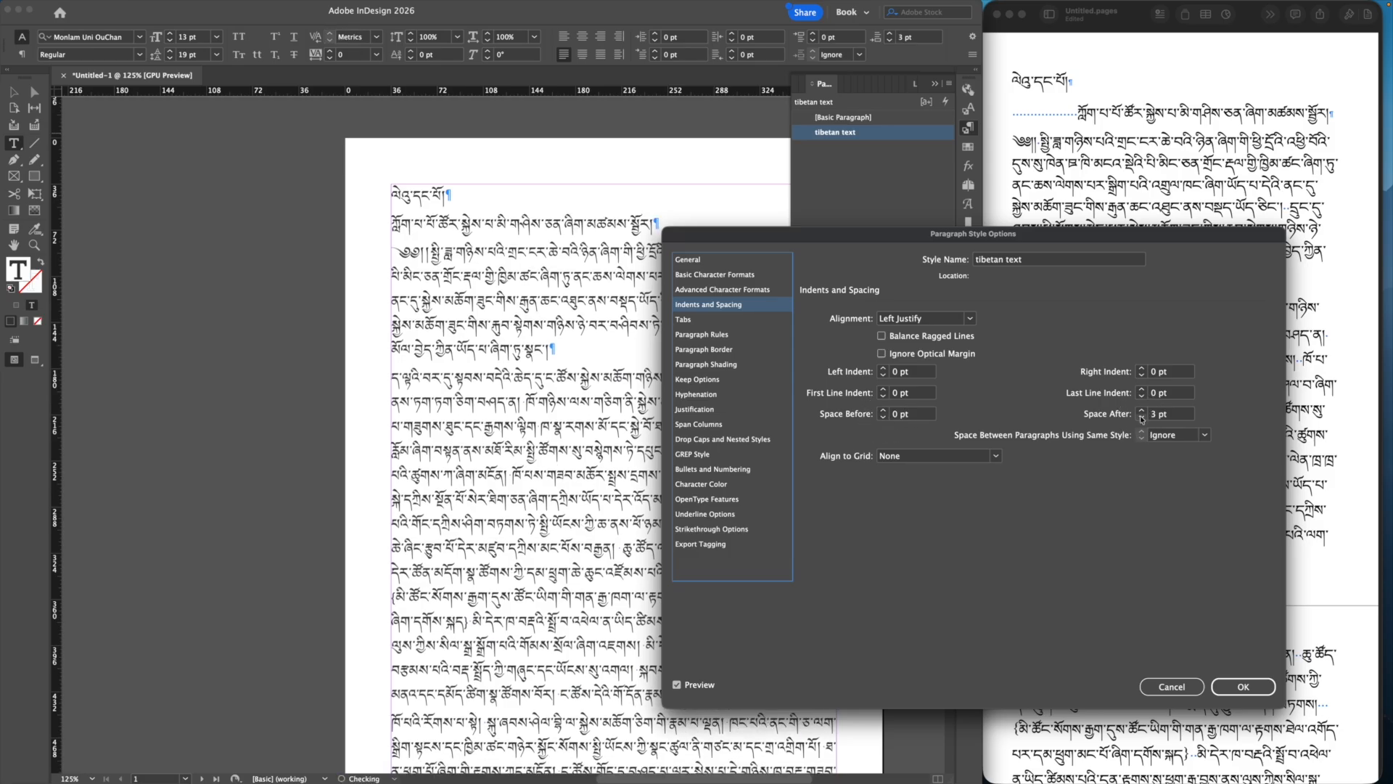
left_click(1142, 419)
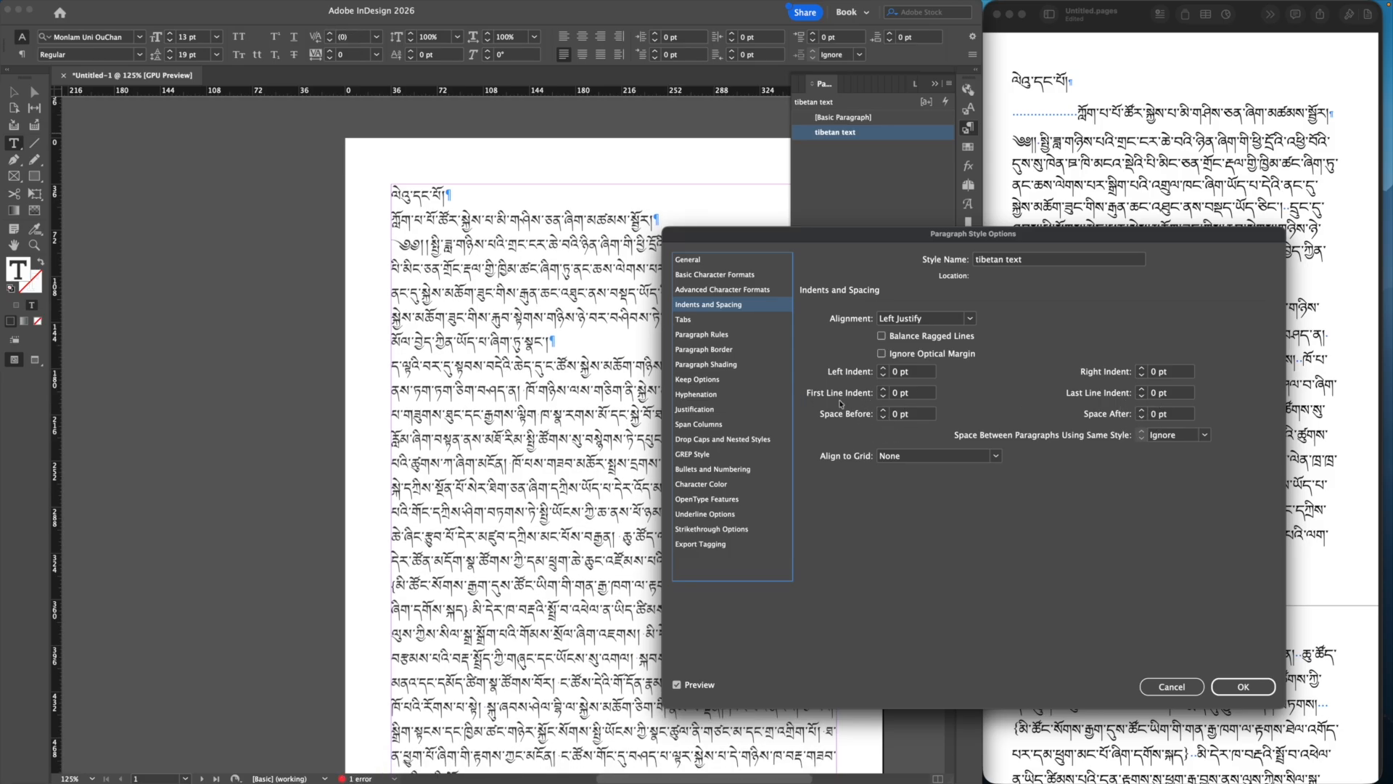
Step: Set the style's First Line Indent to 13 pt and confirm the change
left_click(883, 390)
left_click(883, 390)
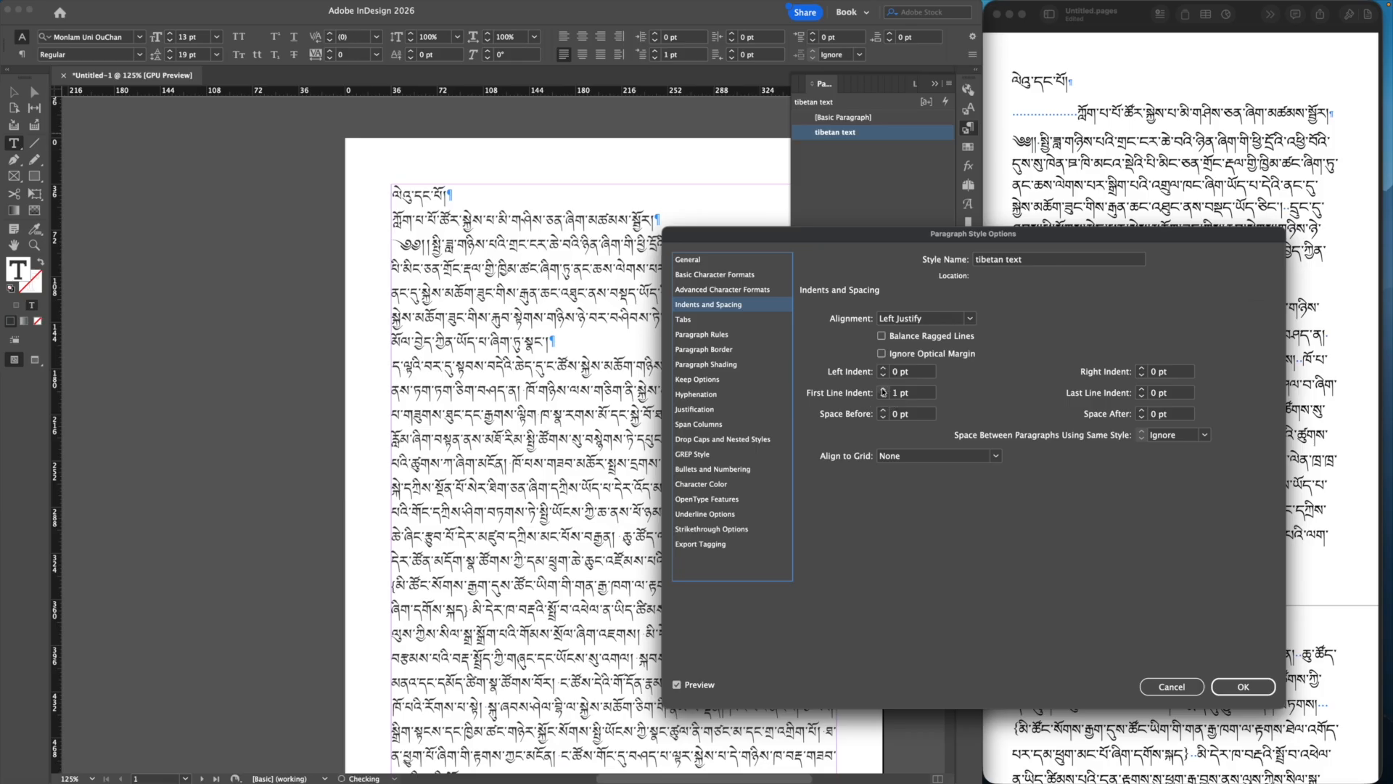
left_click(883, 390)
left_click(883, 390)
left_click(883, 389)
left_click(883, 390)
left_click(883, 390)
left_click(883, 389)
left_click(883, 390)
left_click(883, 389)
left_click(883, 389)
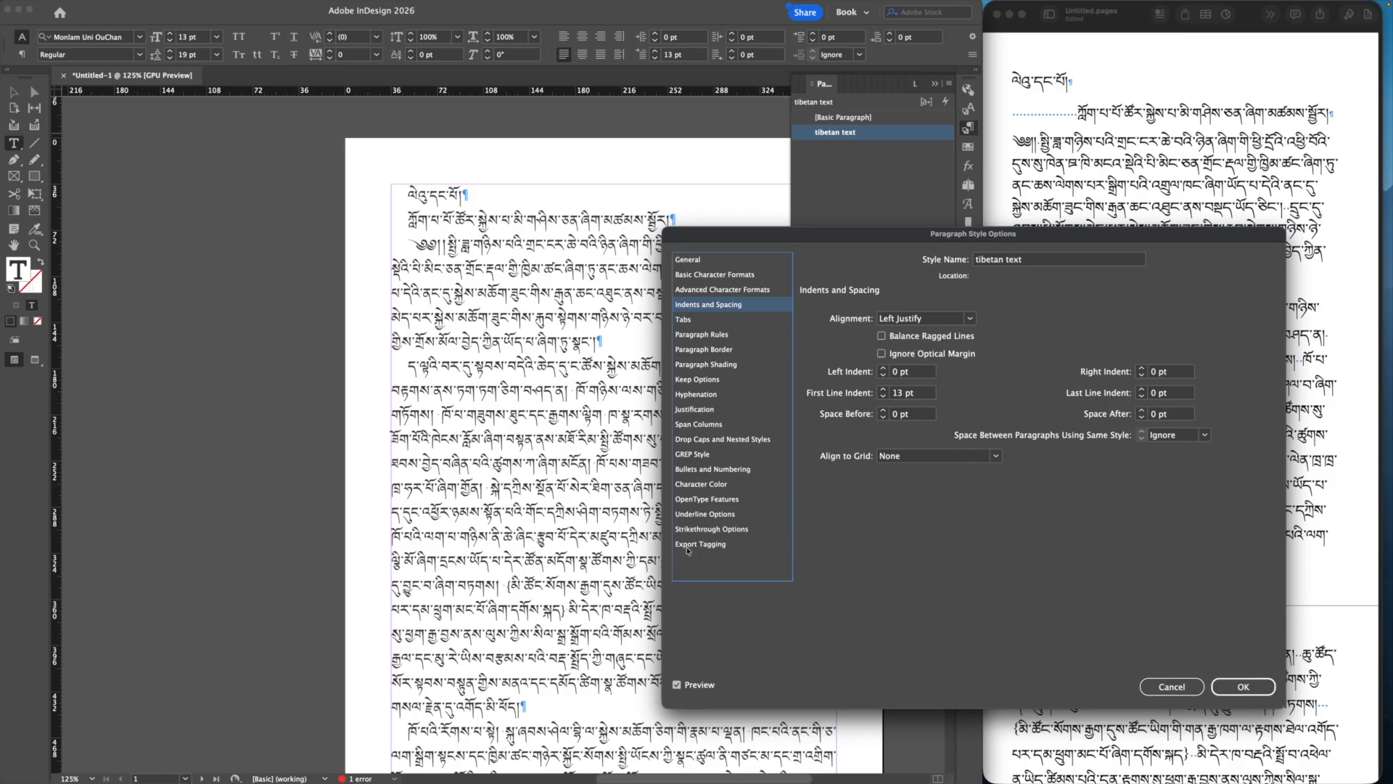
left_click(1256, 688)
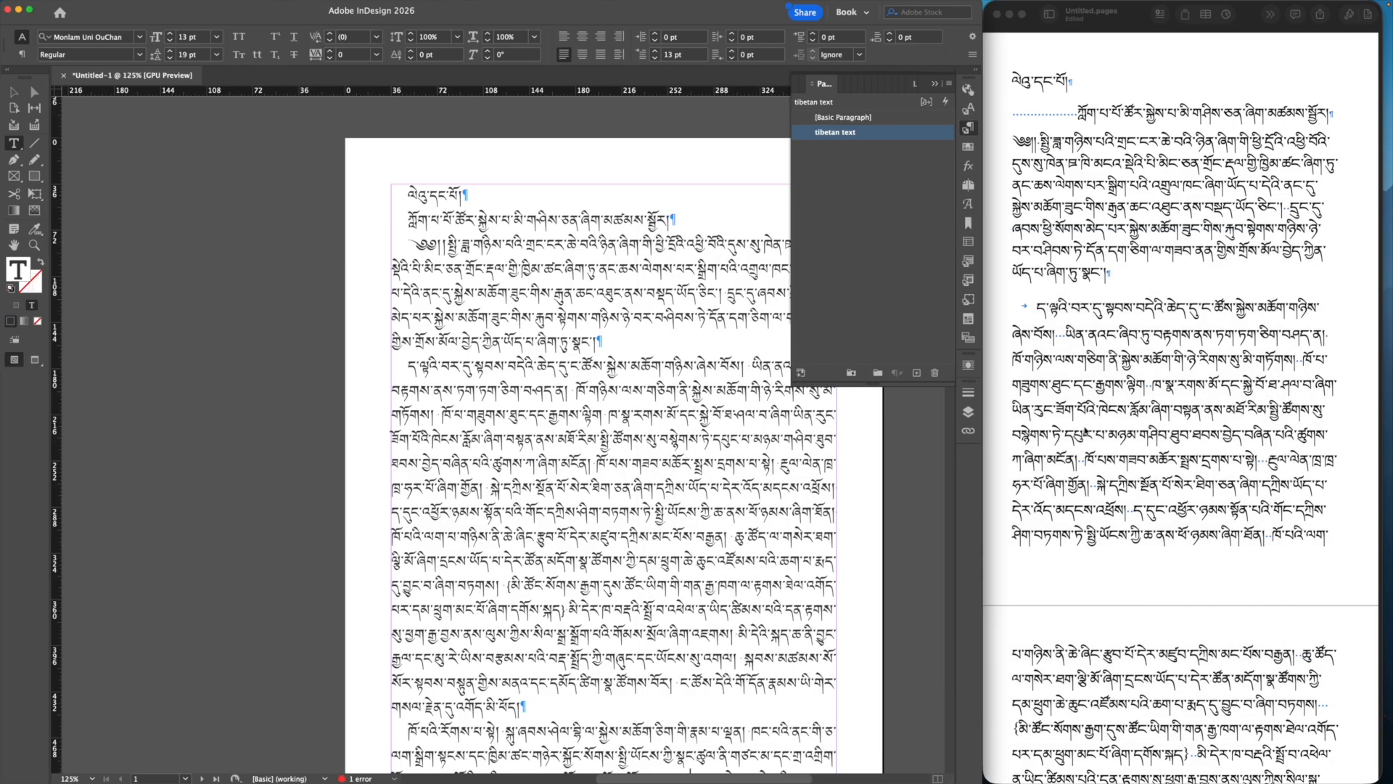
Step: Collapse the Paragraph Styles panel, switch to Preview screen mode with W, and return the caret to the text
left_click(935, 83)
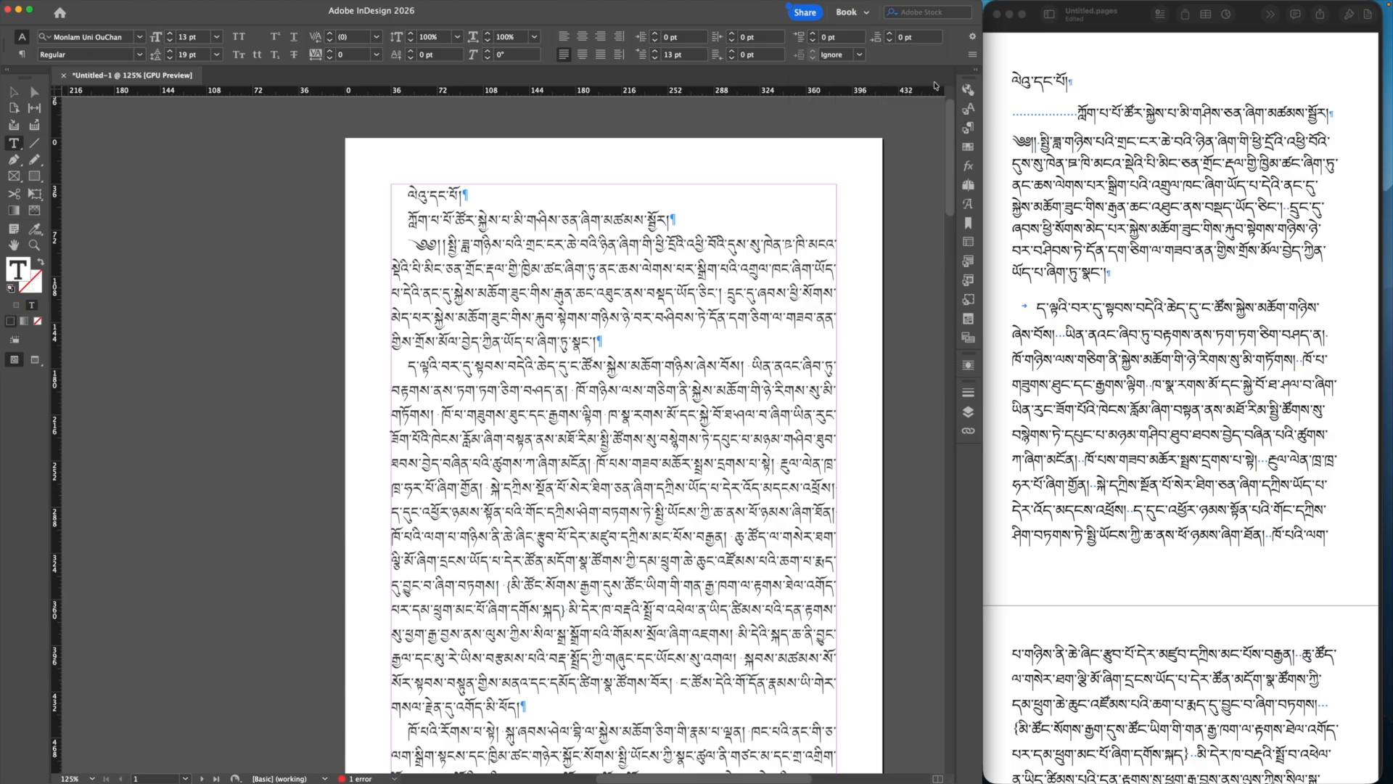
left_click(897, 233)
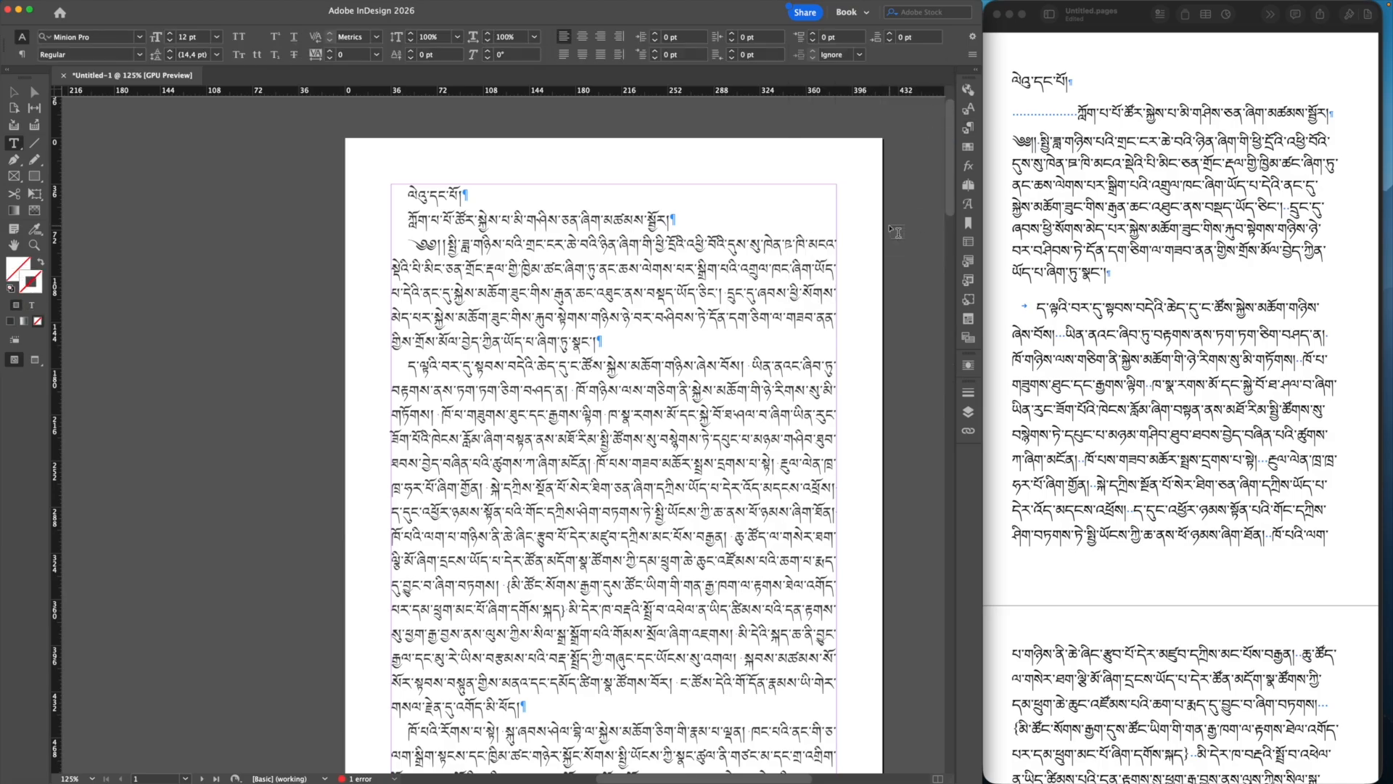
key("w")
left_click(896, 233)
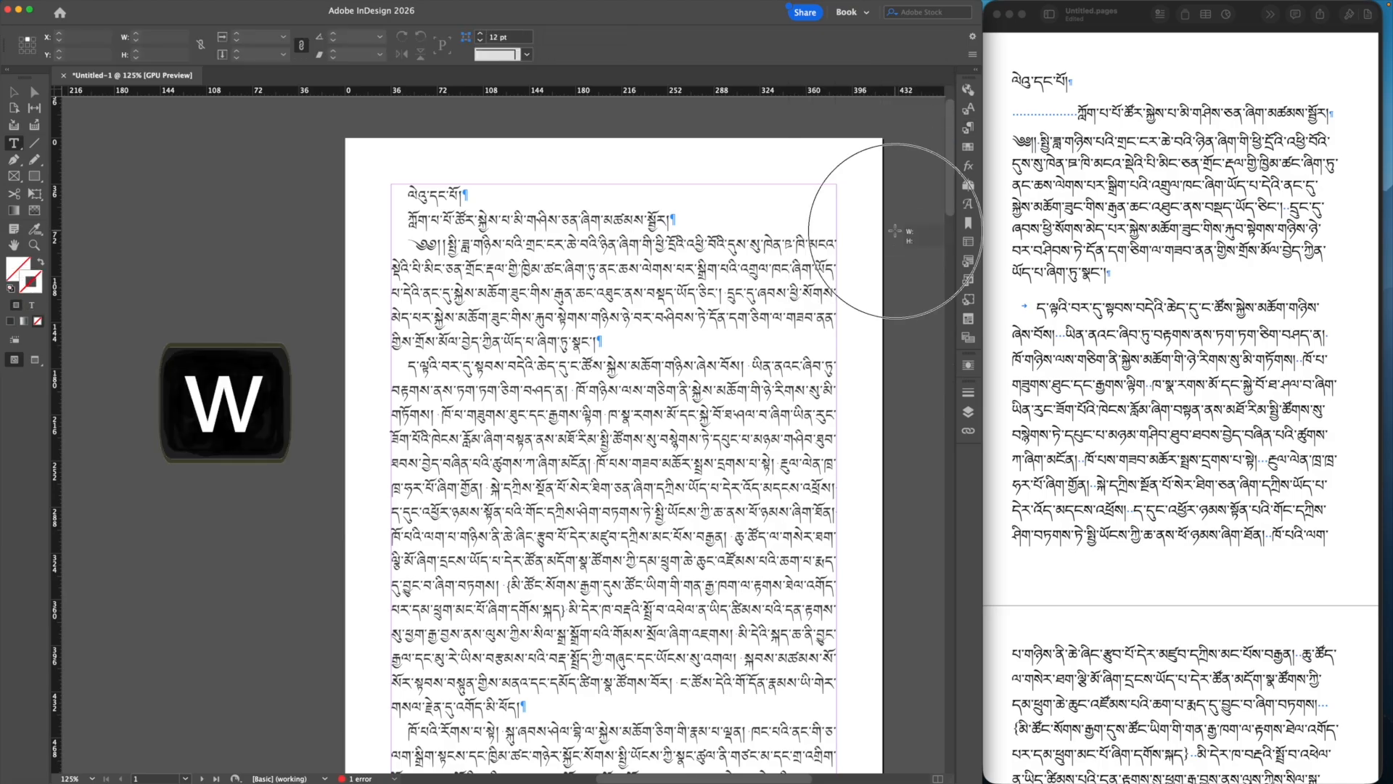
key("w")
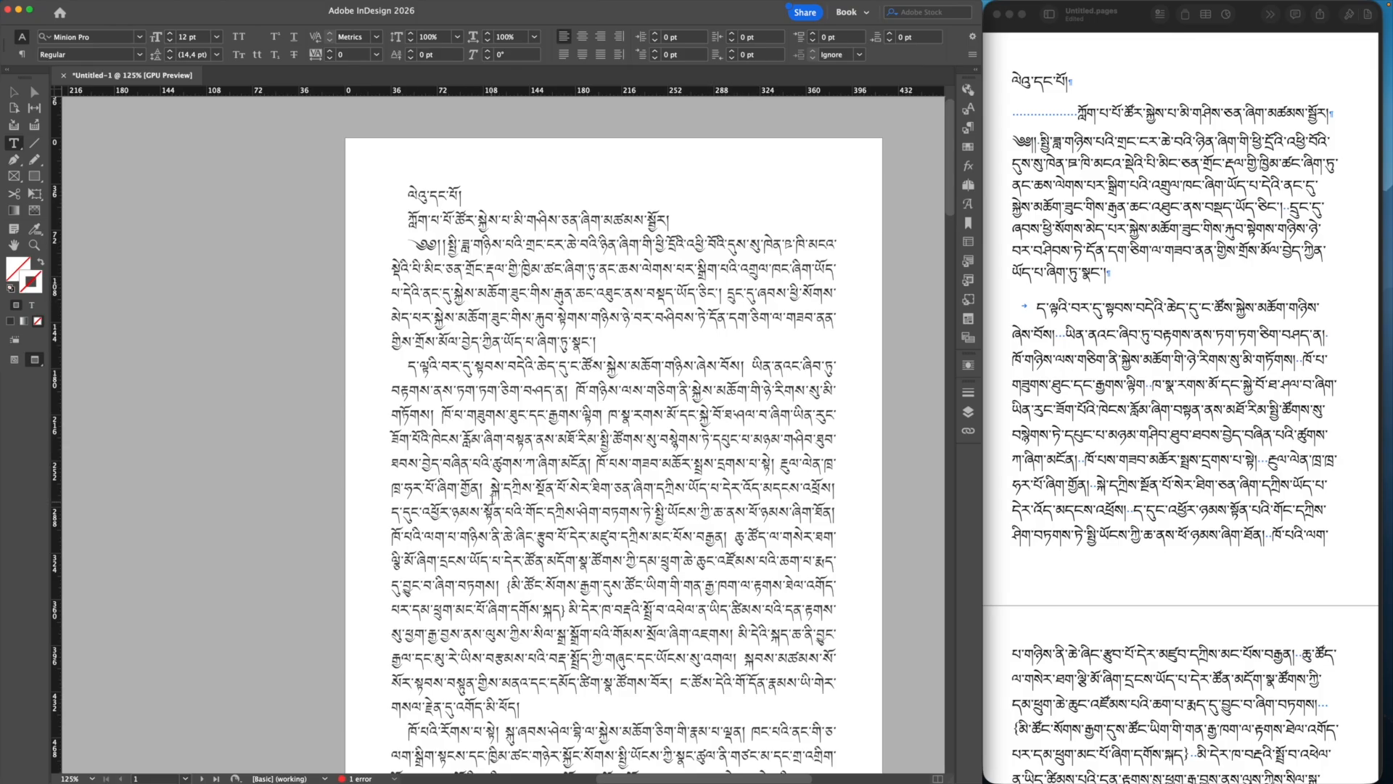
left_click(711, 529)
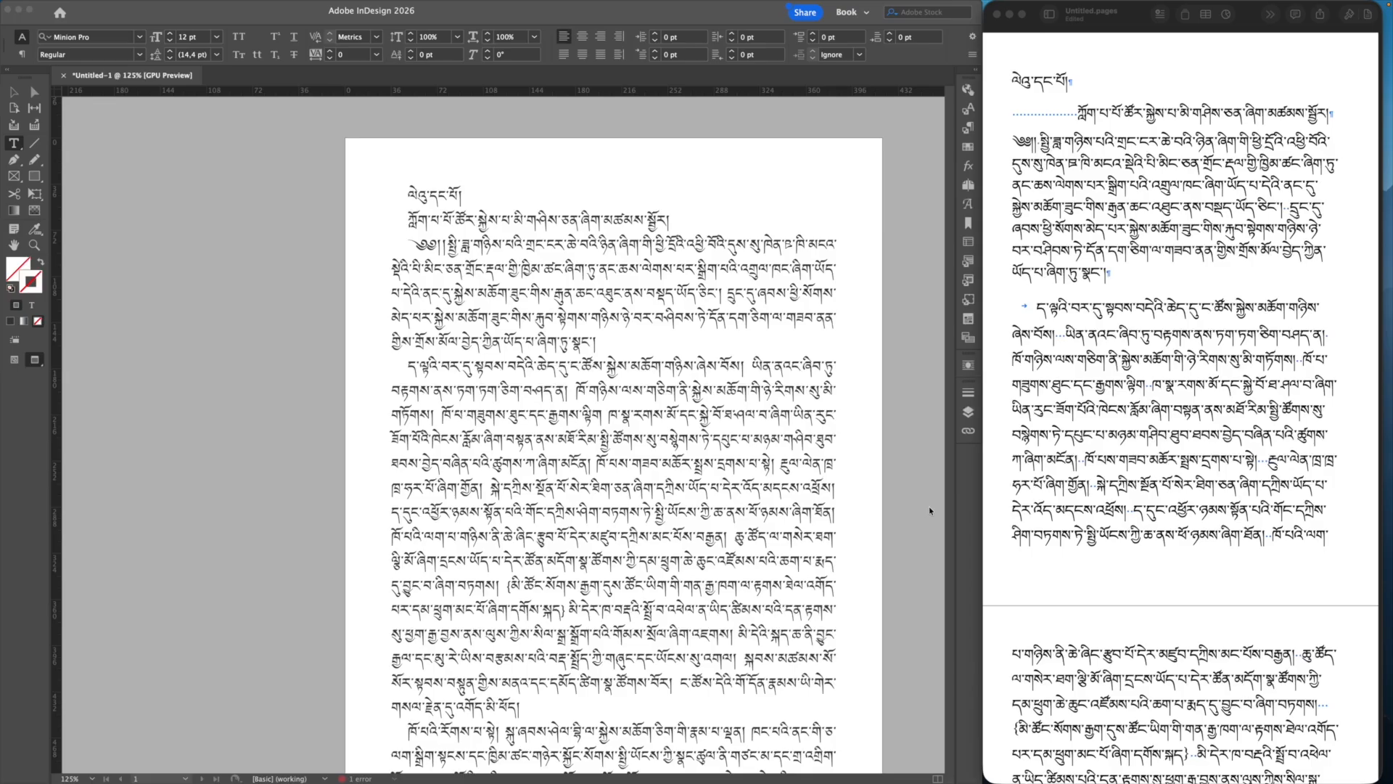
scroll(553, 427, "down", 2)
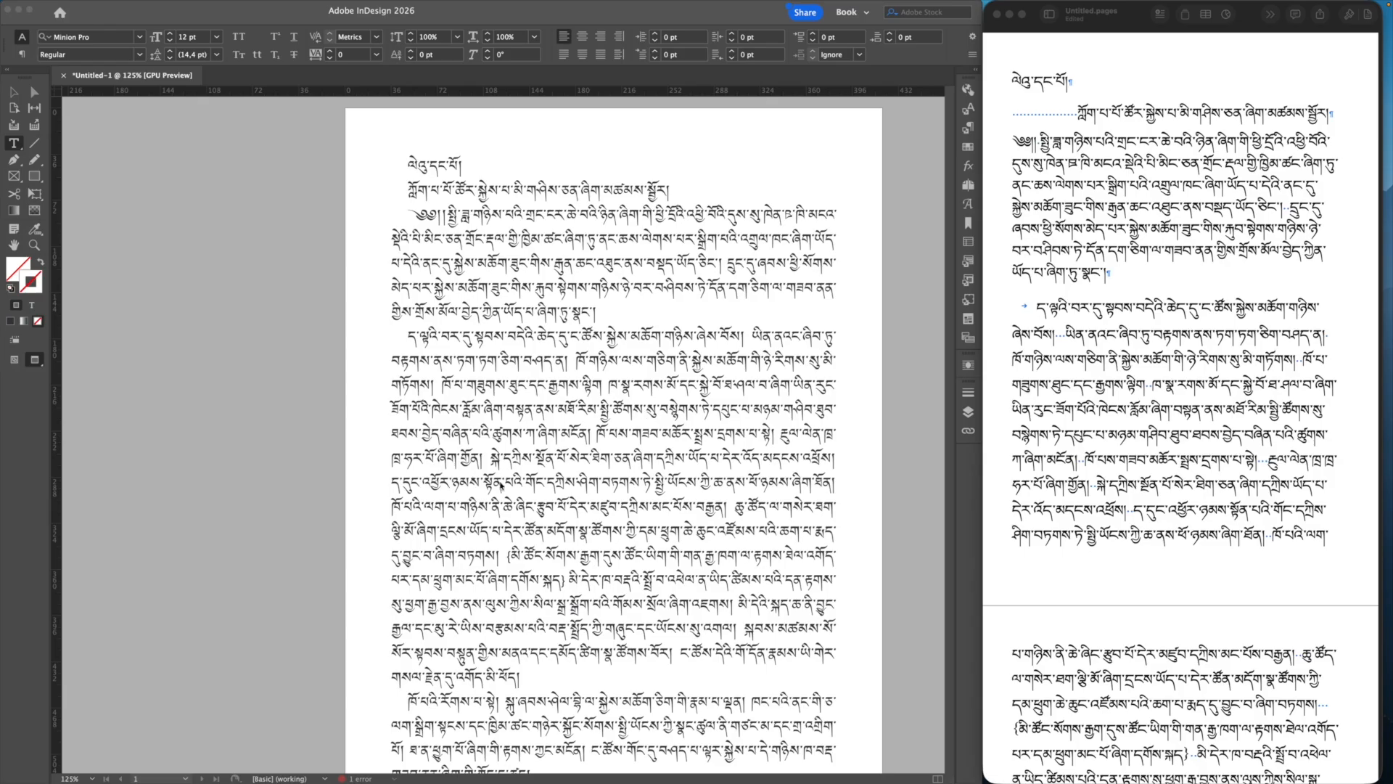
left_click(727, 465)
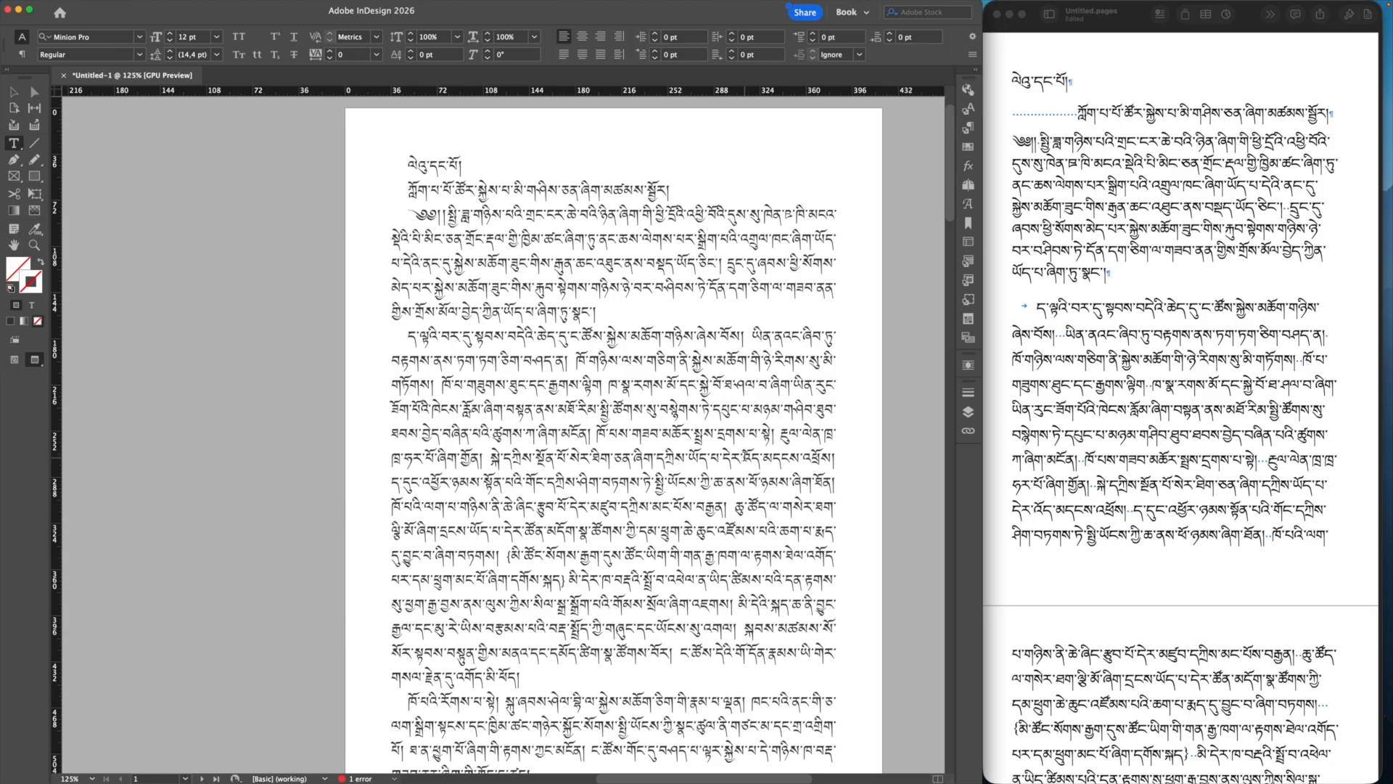
left_click(711, 459)
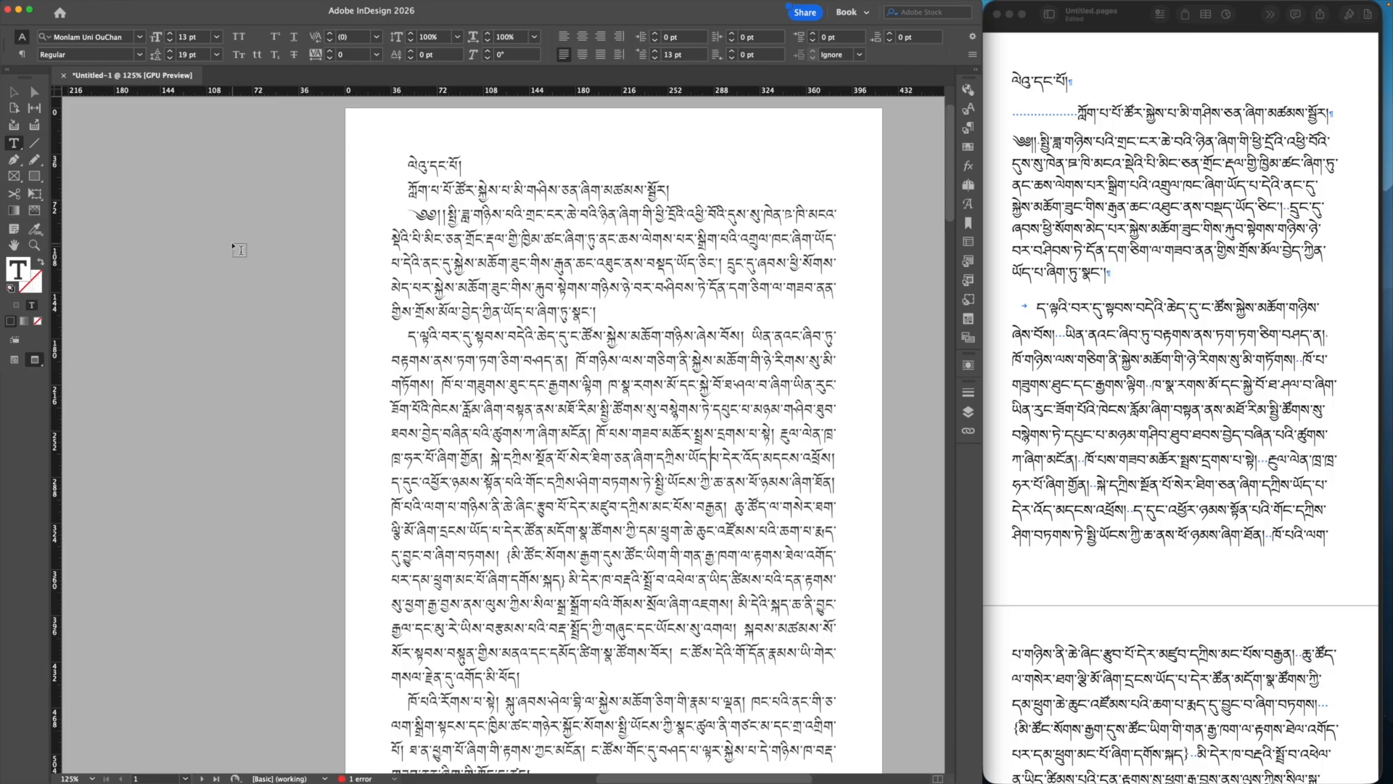
Step: In Preferences > Advanced Type, choose Adobe World-Ready Paragraph Composer as the Default Composer
mouse_move(61, 4)
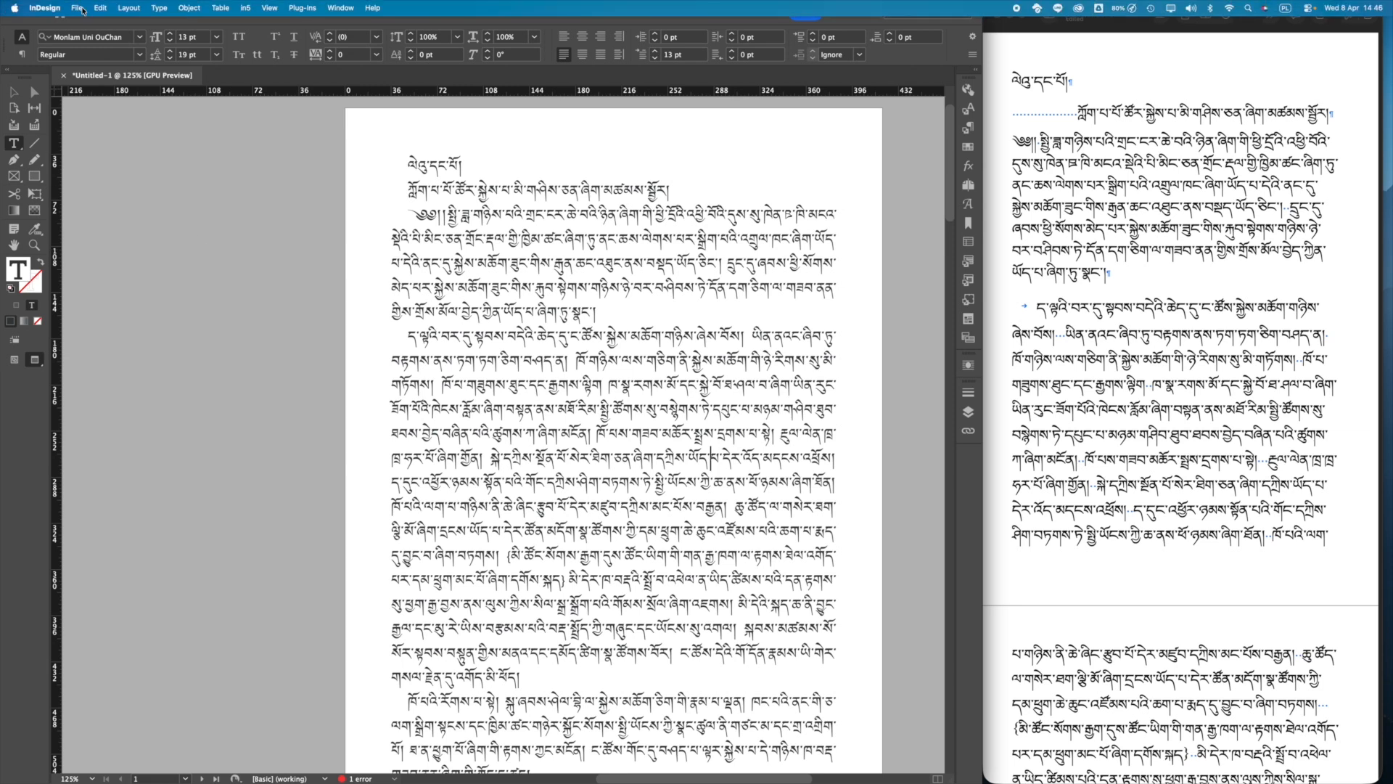
left_click(43, 6)
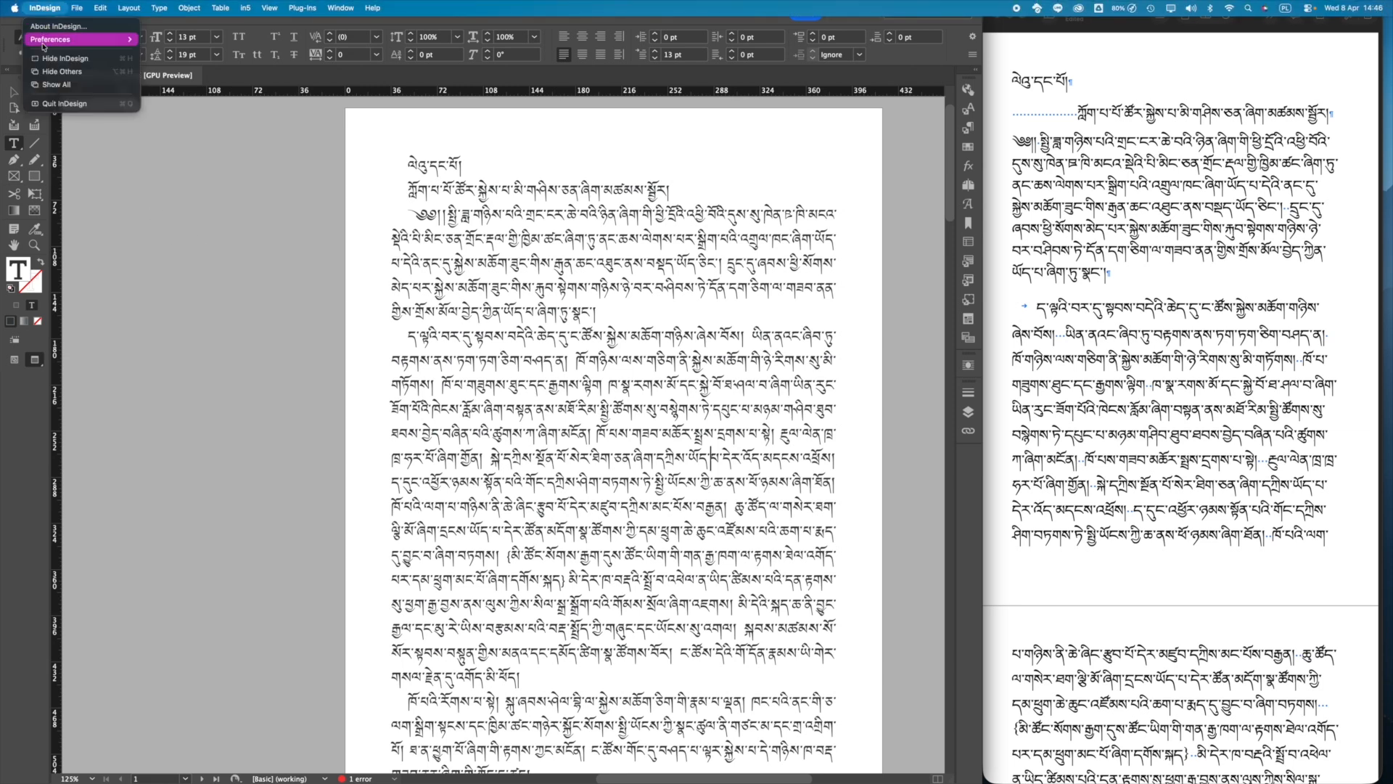
mouse_move(44, 42)
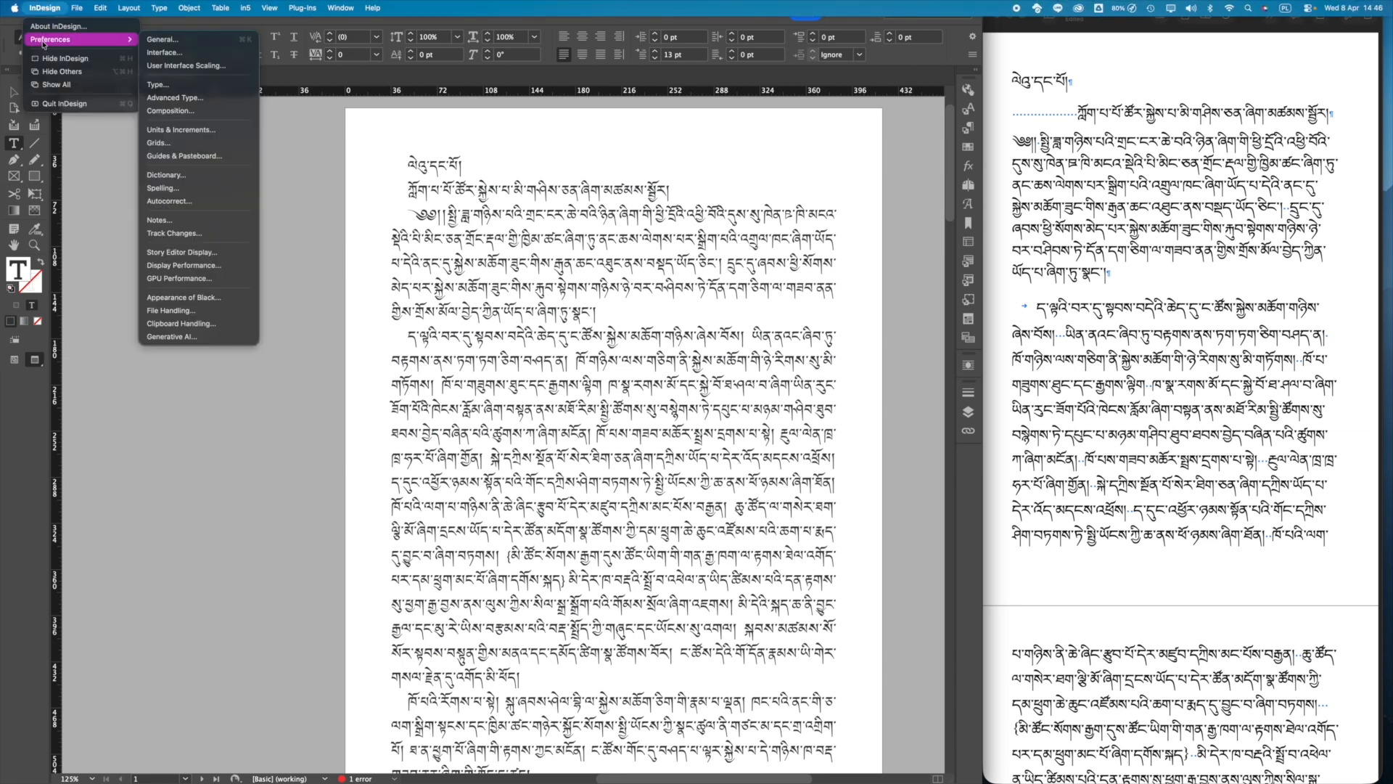
left_click(171, 97)
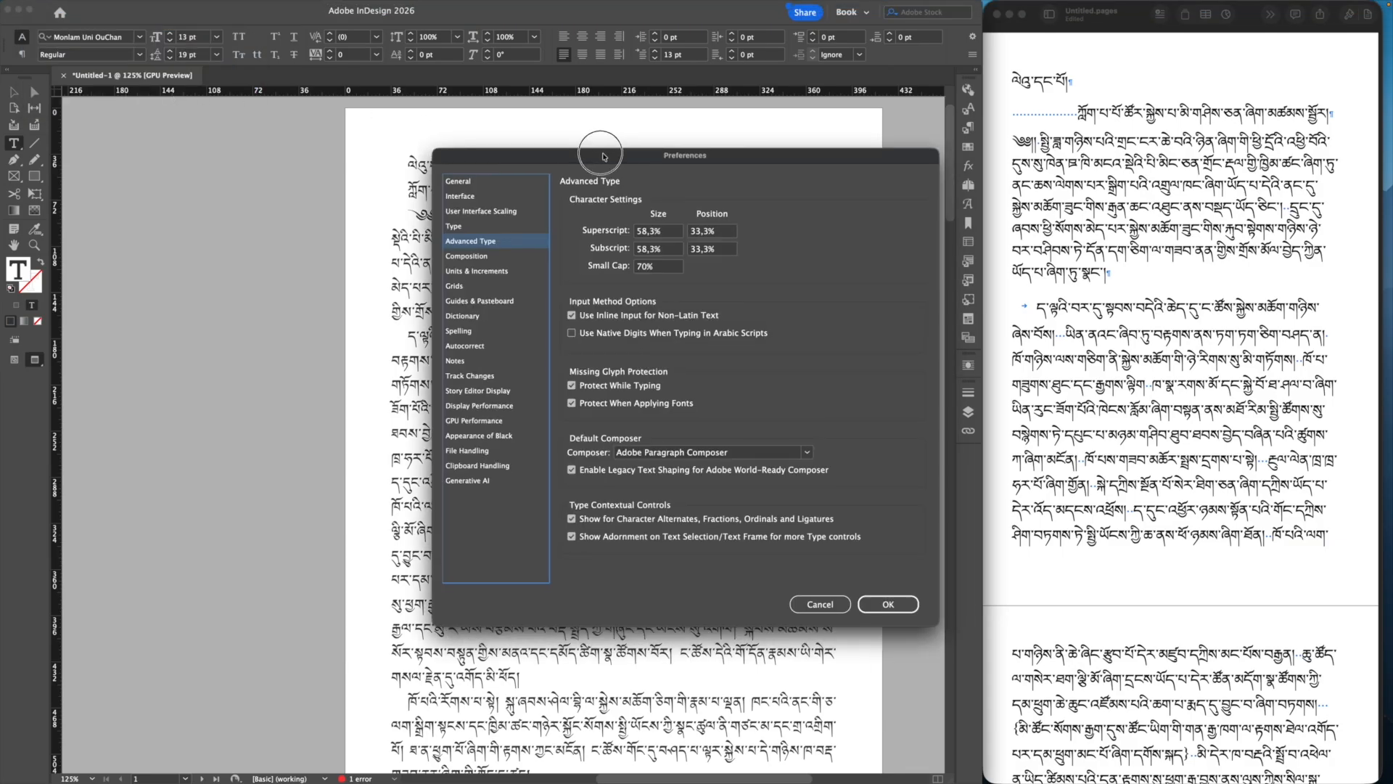
left_click_drag(608, 151, 526, 105)
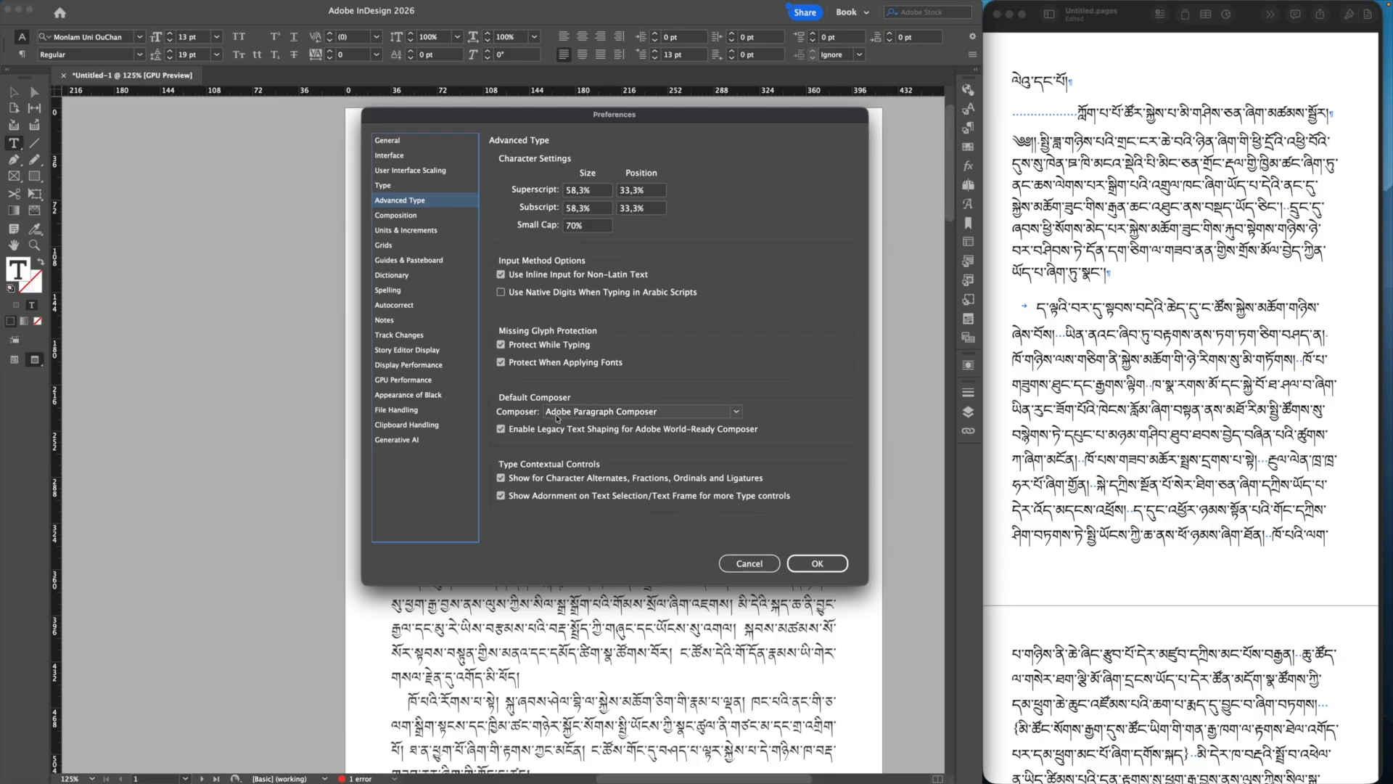
left_click(674, 413)
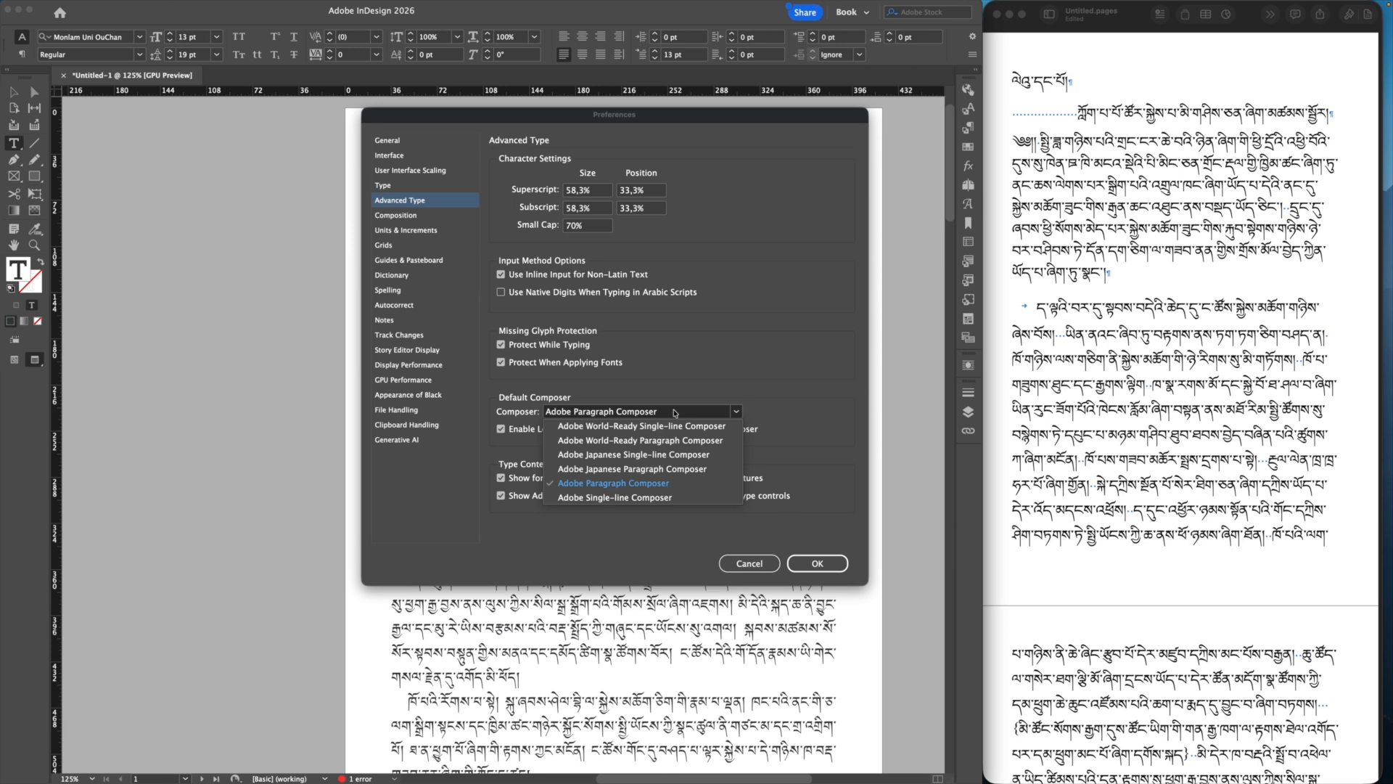
left_click(658, 439)
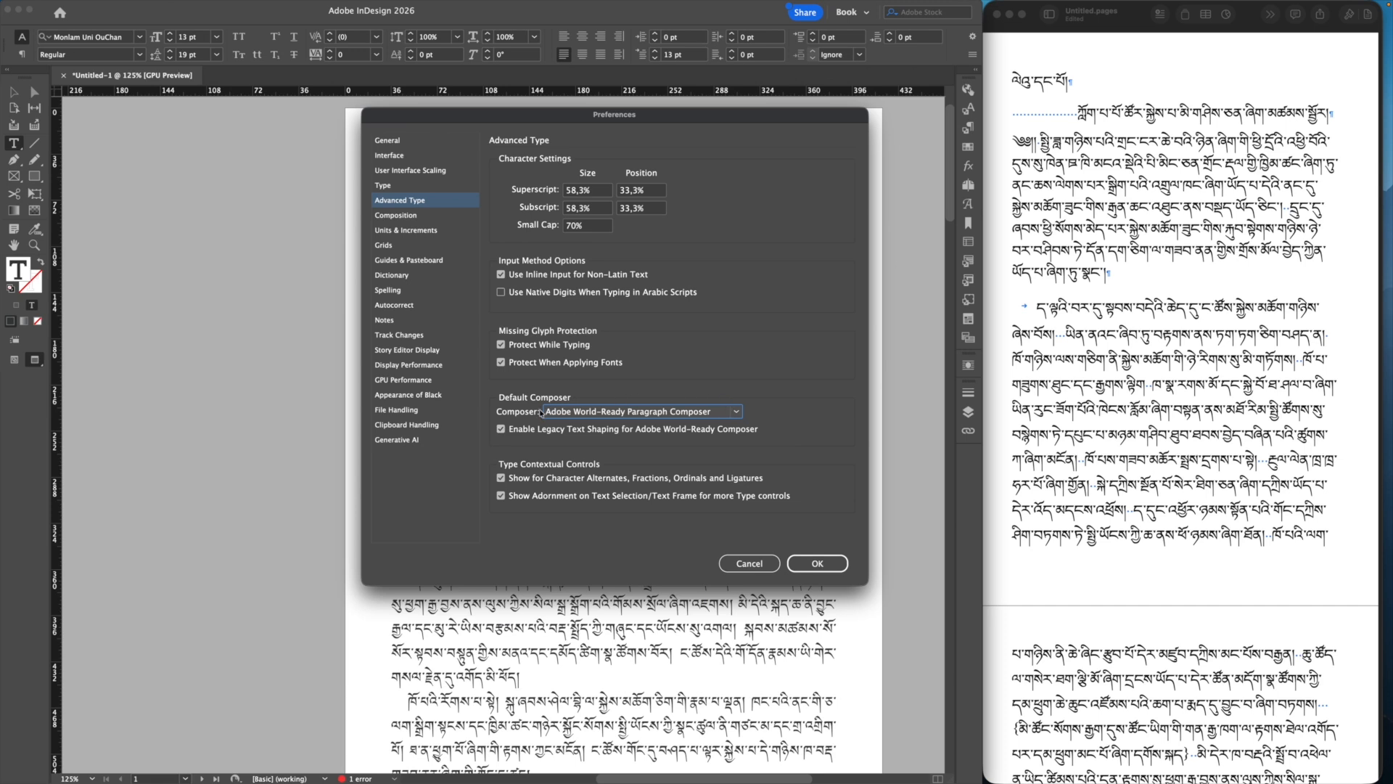
Step: Keep Adobe World-Ready Paragraph Composer selected in the Composer dropdown
left_click(625, 412)
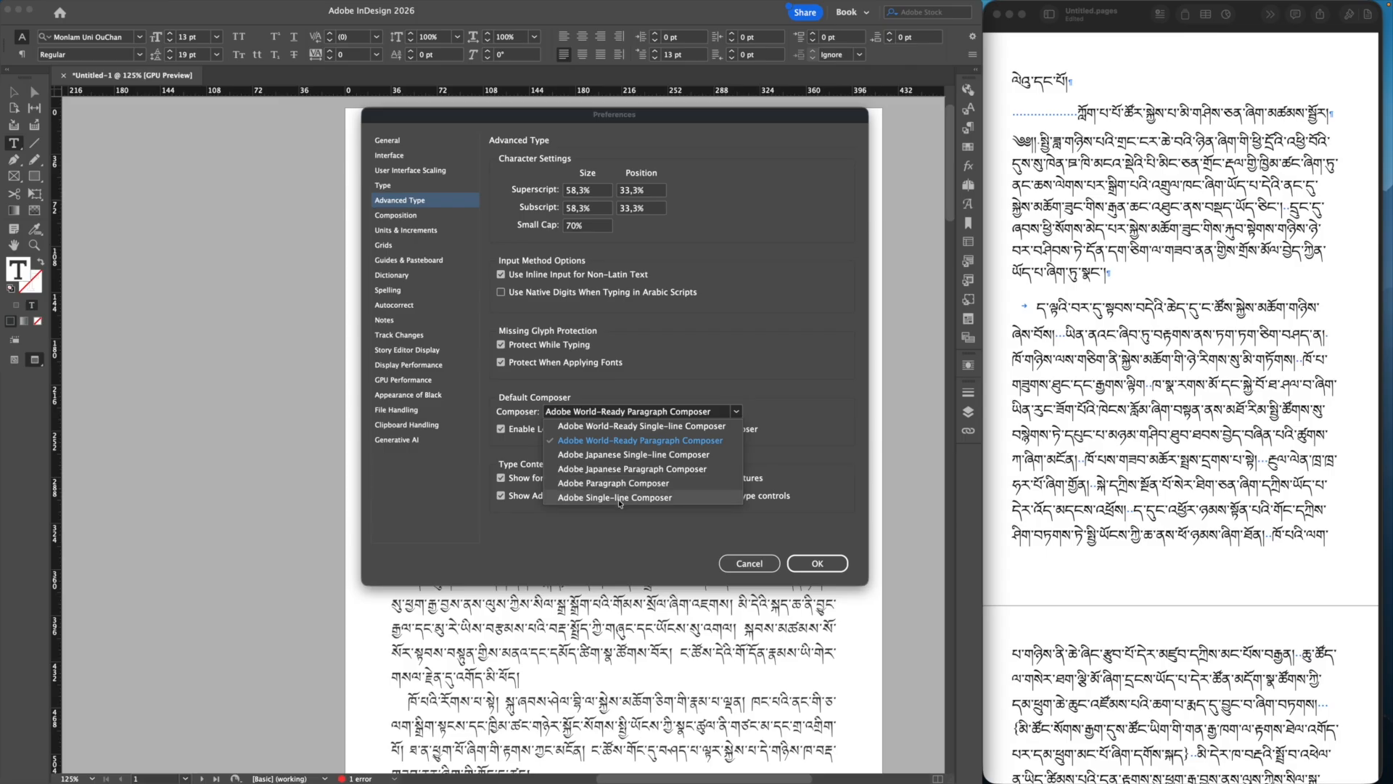
left_click(604, 441)
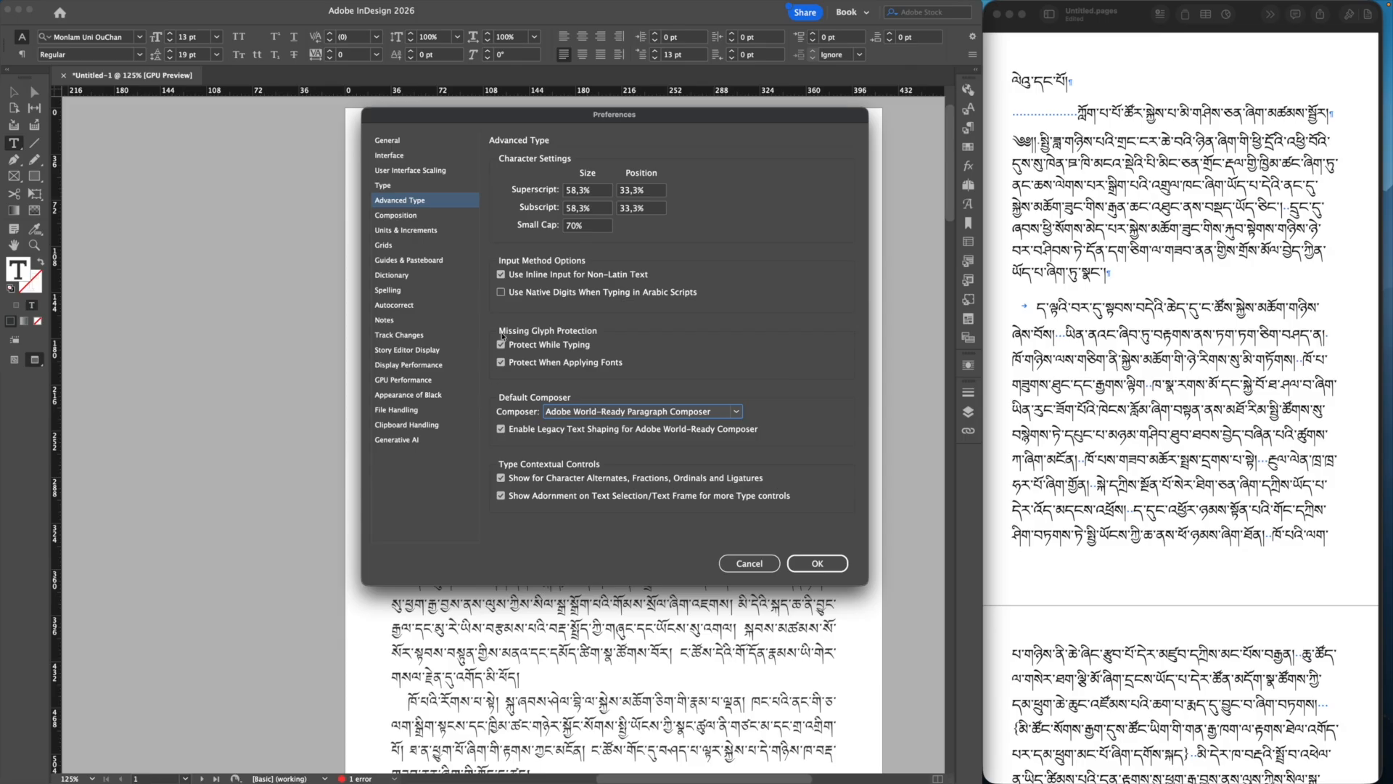
Step: Close Preferences, show the Paragraph Styles panel, and open its flyout menu from the title line
left_click(817, 563)
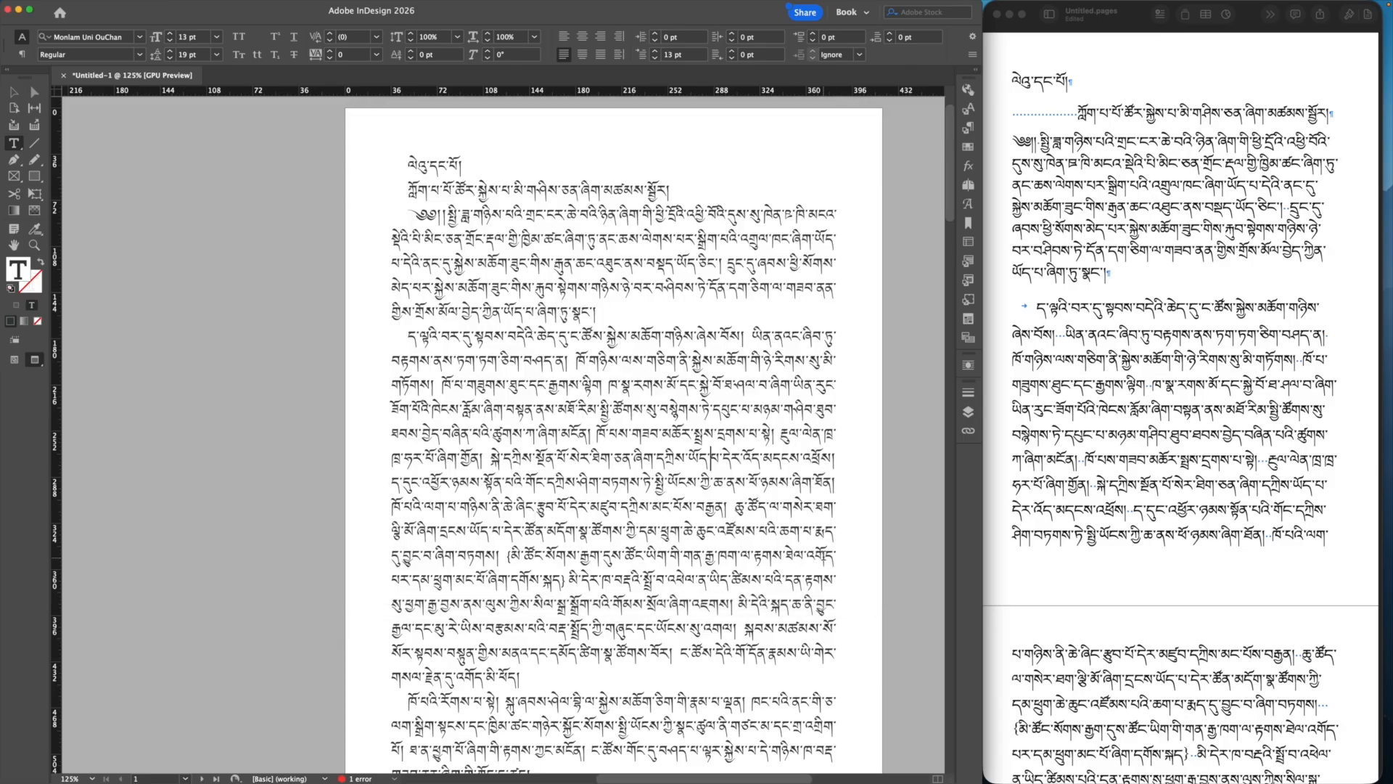
left_click(968, 128)
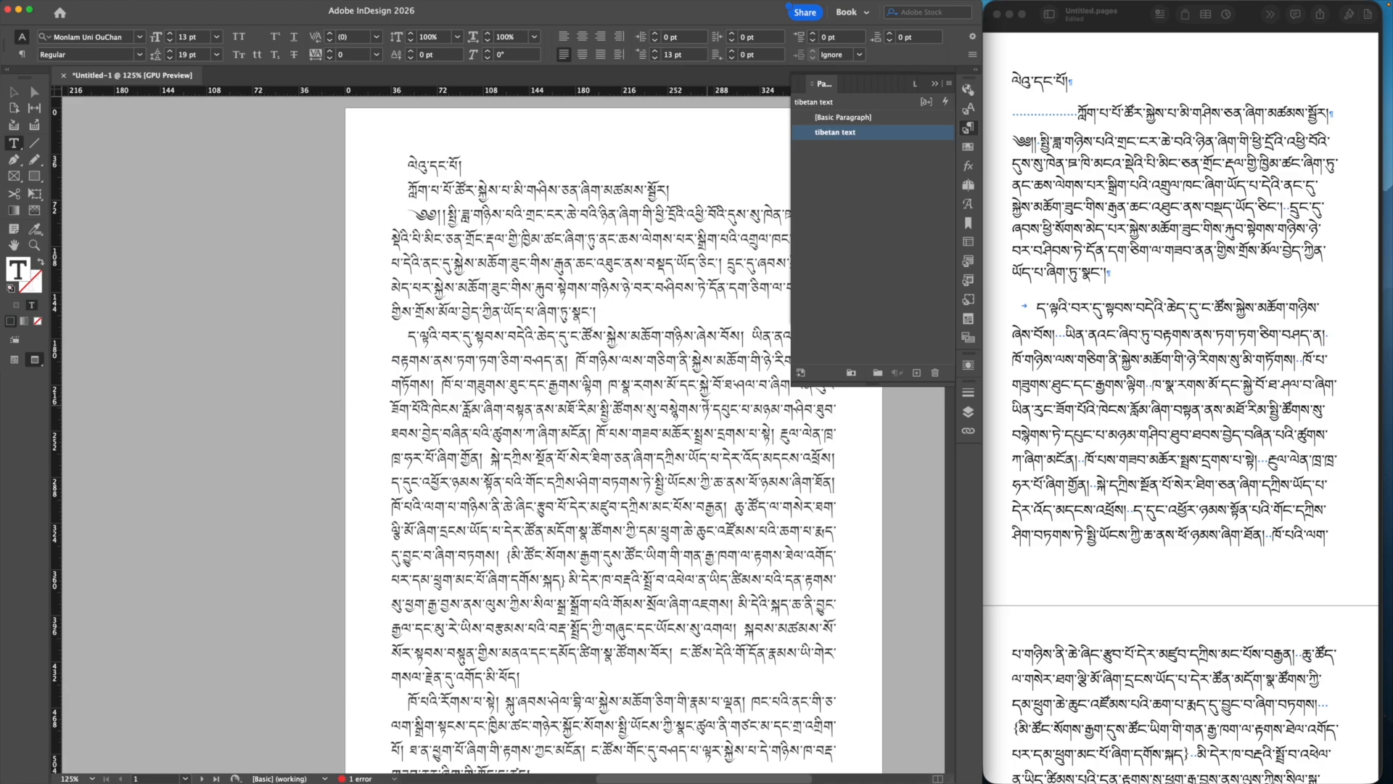
scroll(707, 404, "down", 10)
scroll(707, 404, "down", 5)
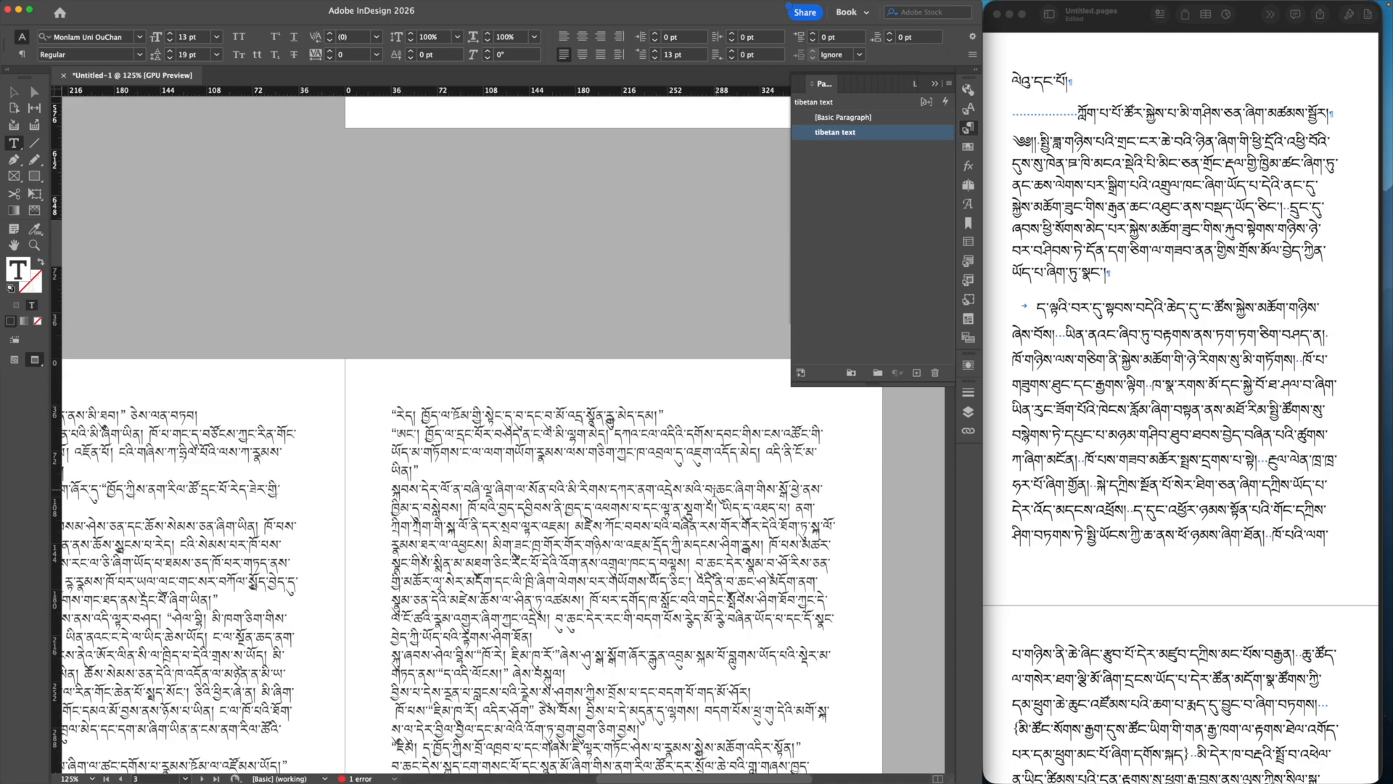
scroll(693, 312, "up", 15)
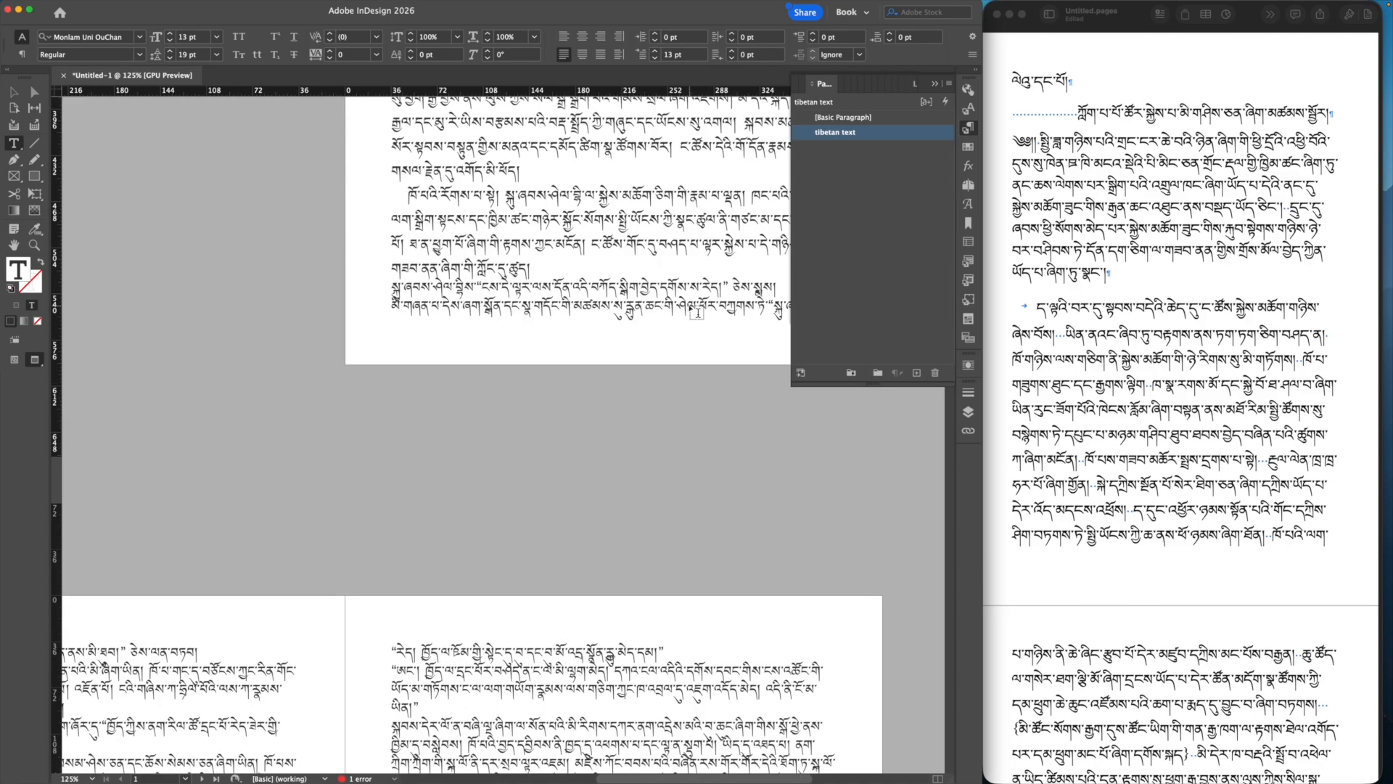
left_click(667, 217)
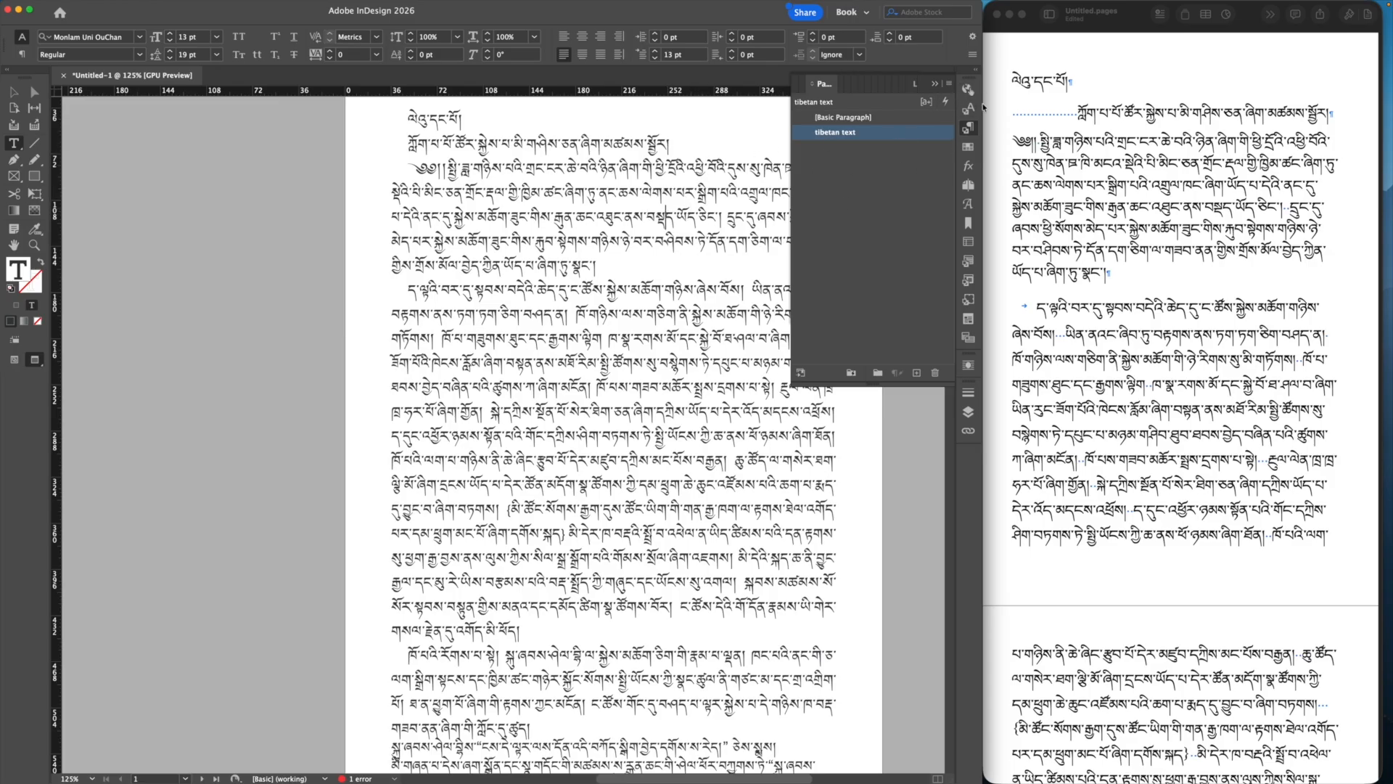
left_click(950, 84)
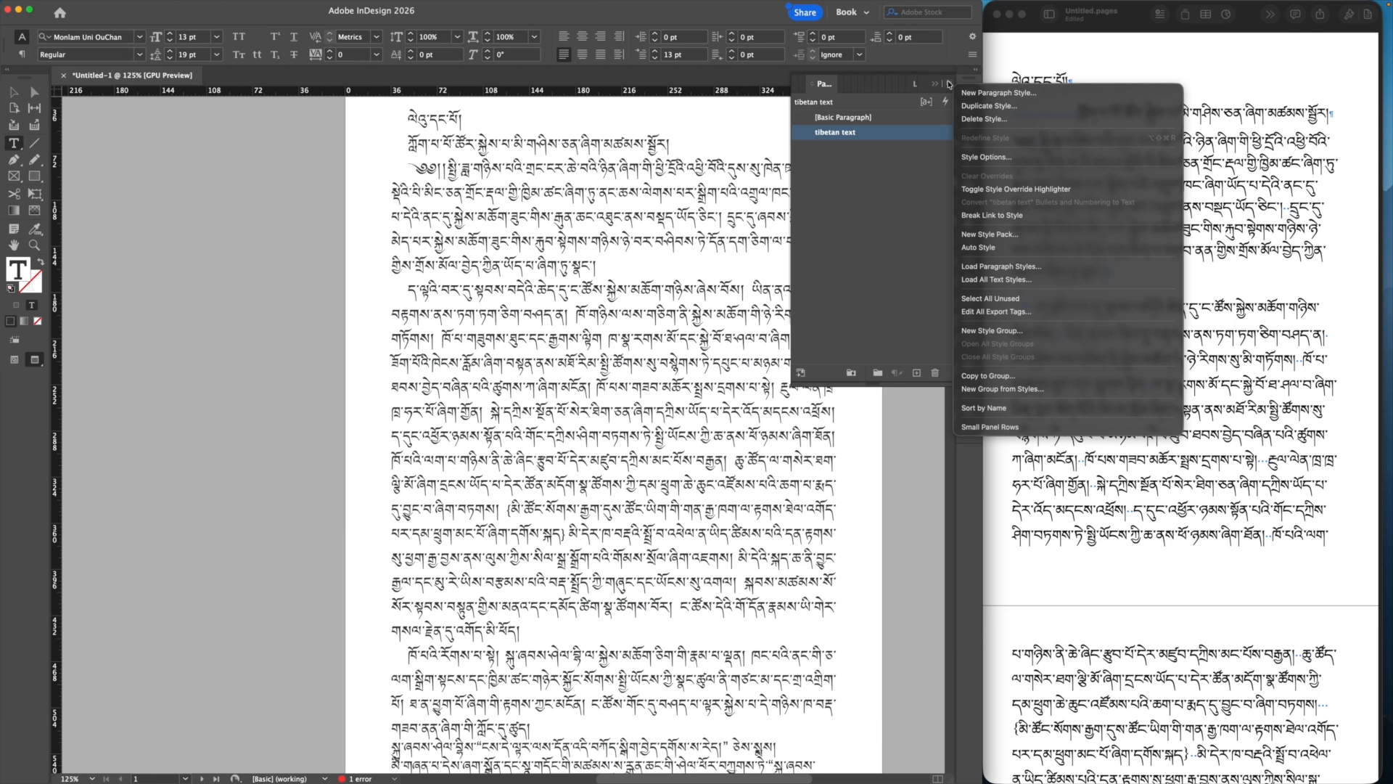
Step: Create a new paragraph style named 'tibetan title'
left_click(962, 92)
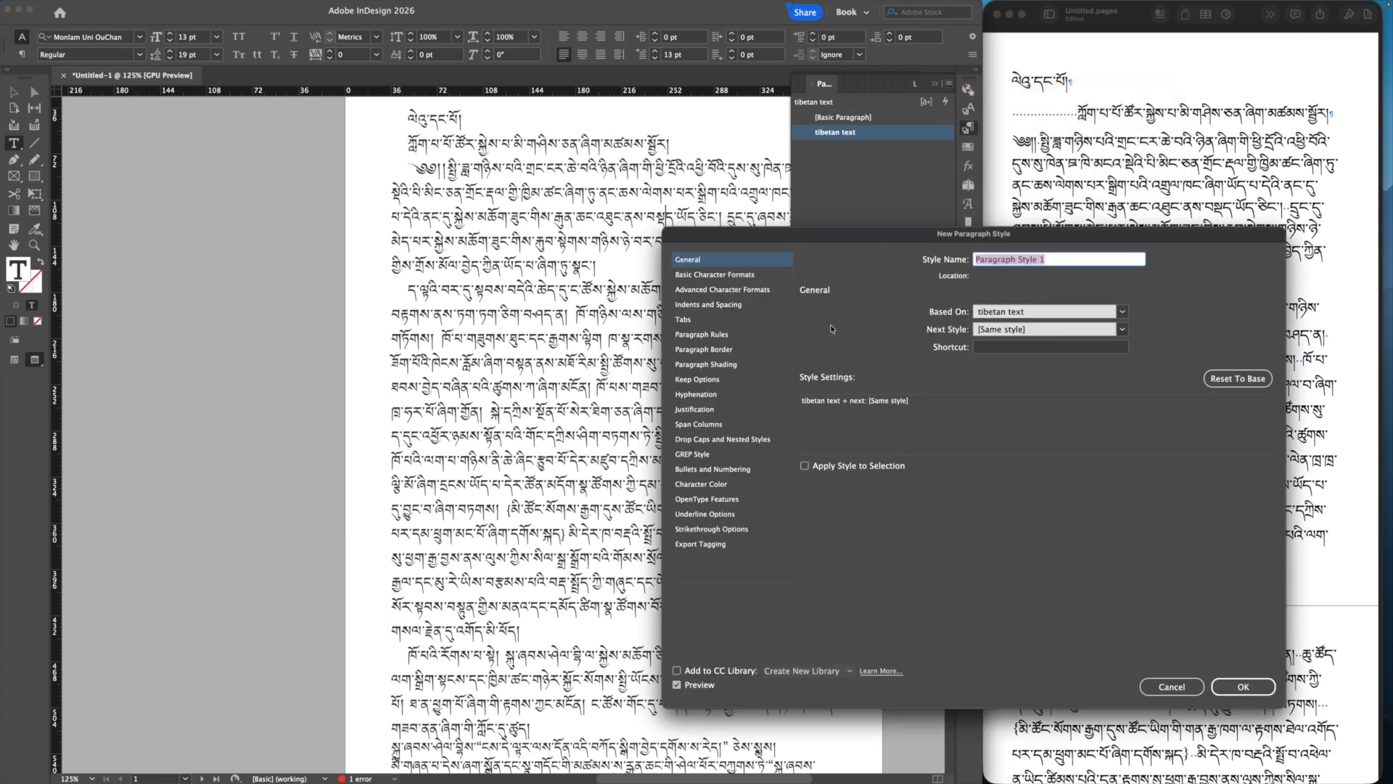
left_click(704, 411)
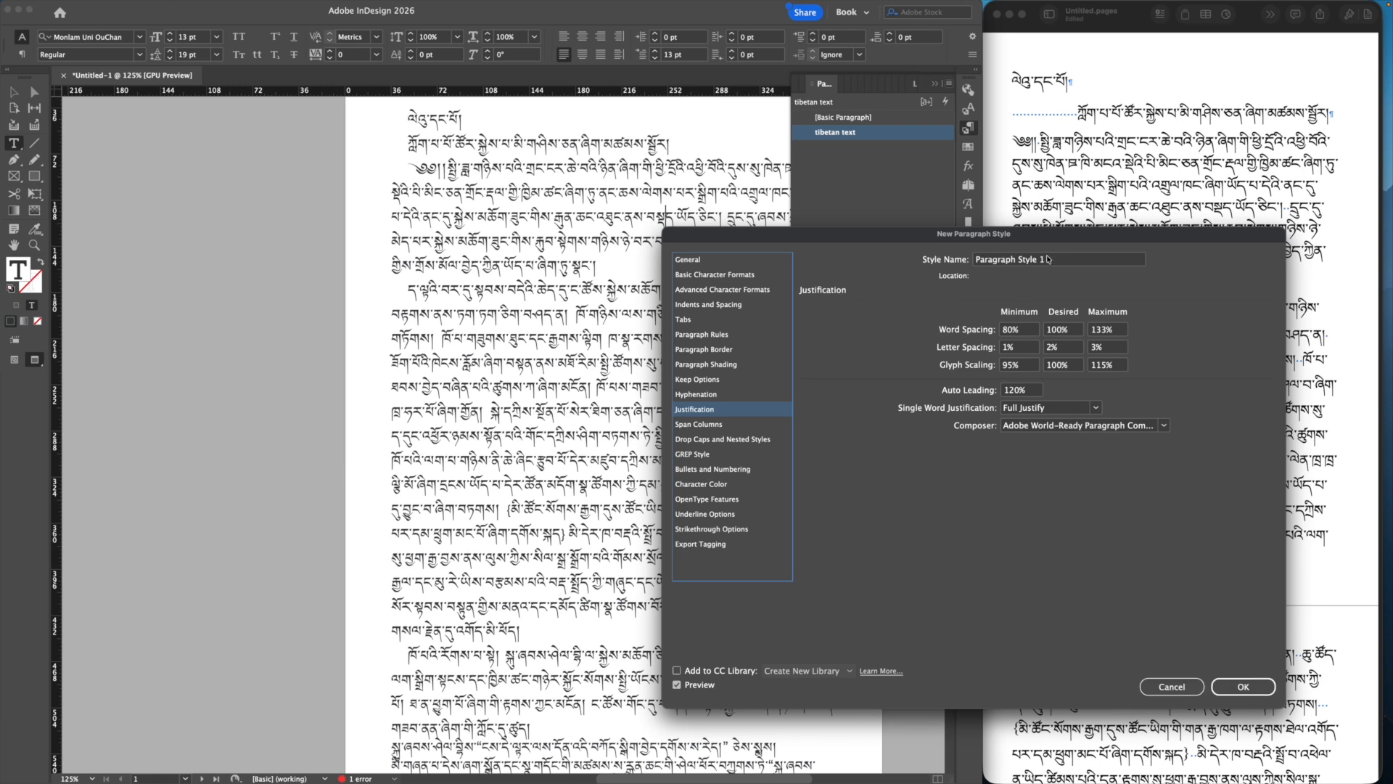
left_click_drag(1048, 259, 974, 261)
type("tibetan ")
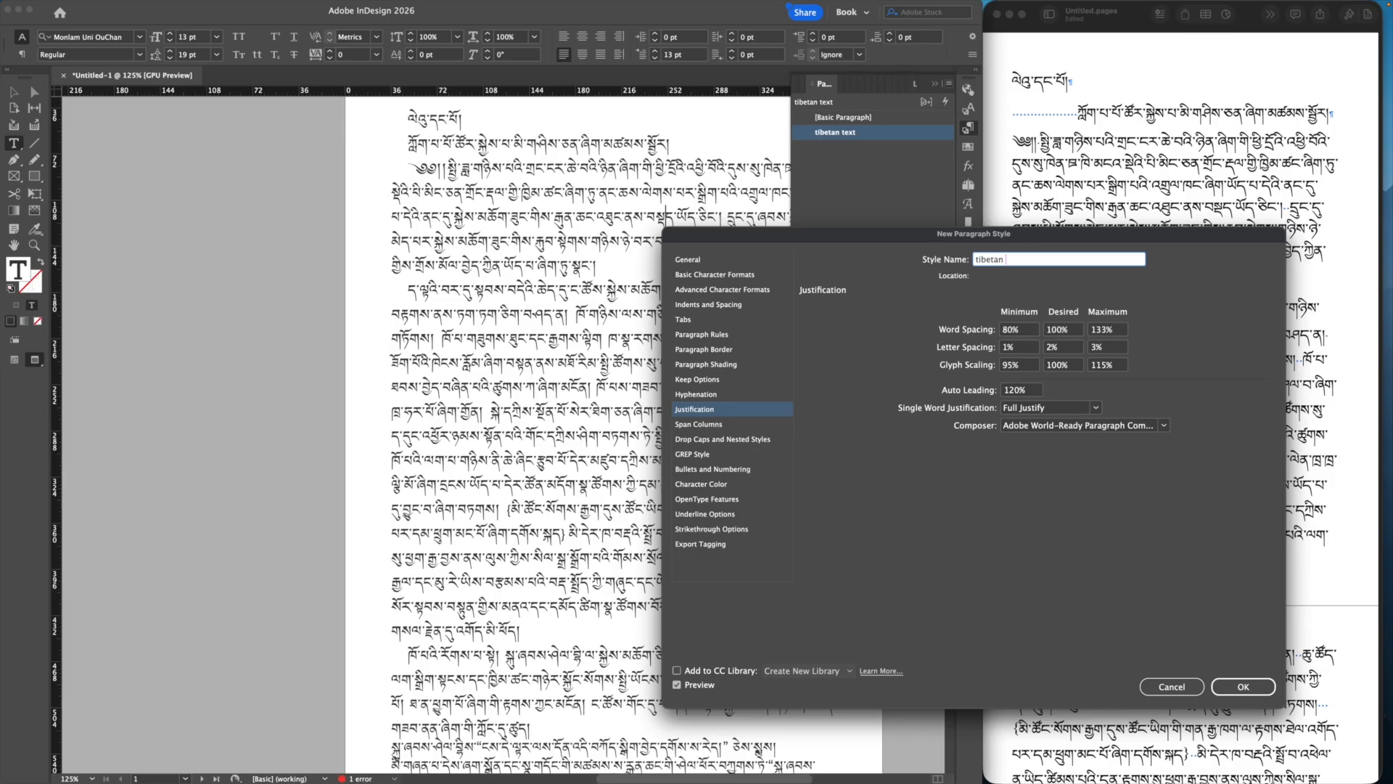
type("title")
Step: Set the tibetan title style's font family to Qomolangma-Title Font and save the style
left_click(740, 274)
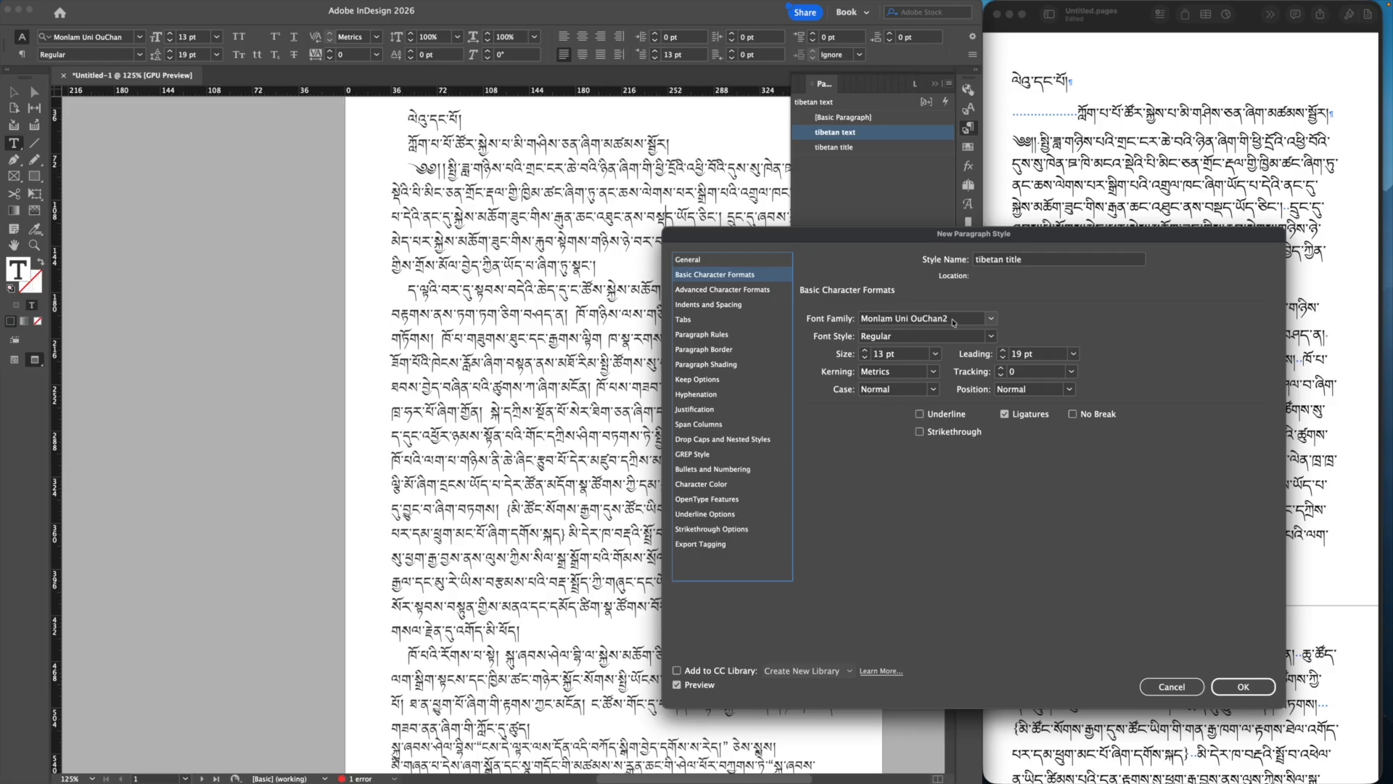
left_click(991, 320)
scroll(968, 393, "up", 20)
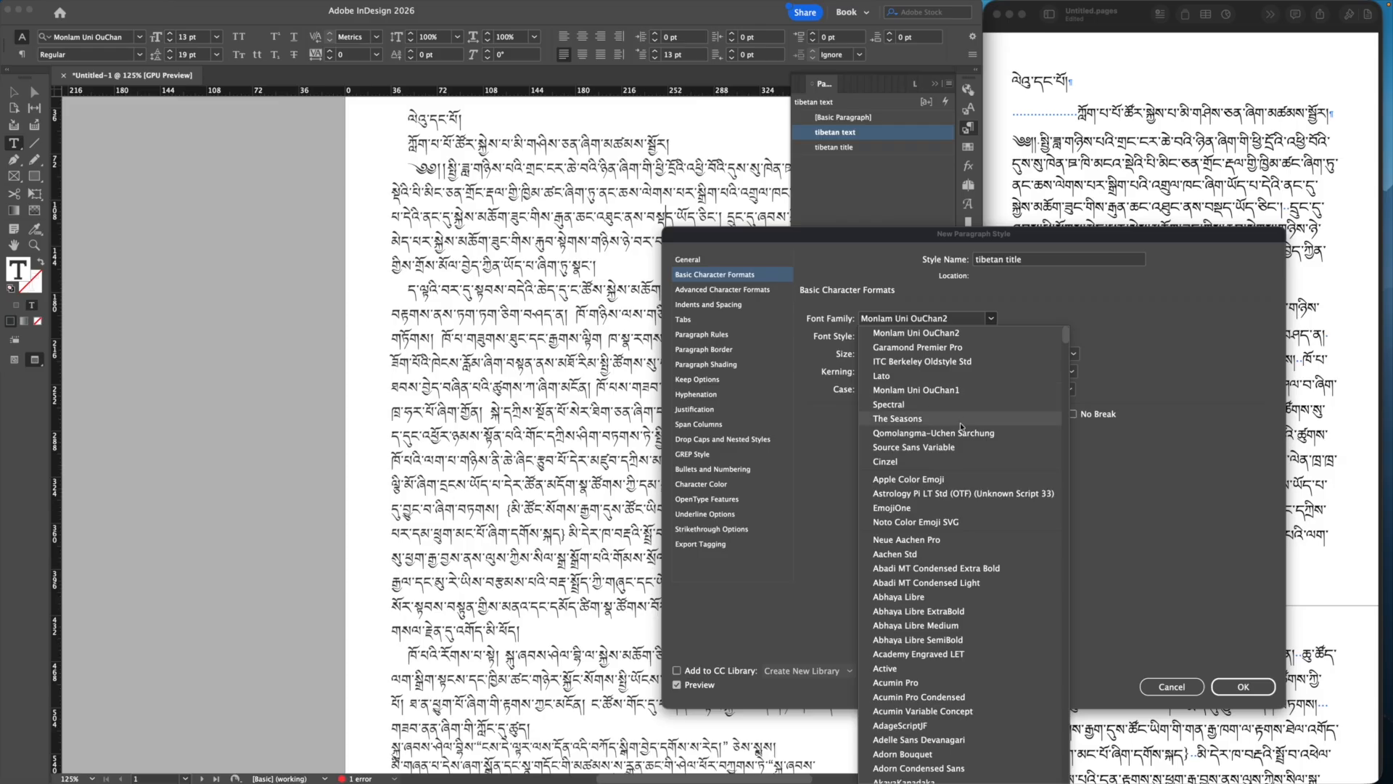
scroll(959, 434, "down", 20)
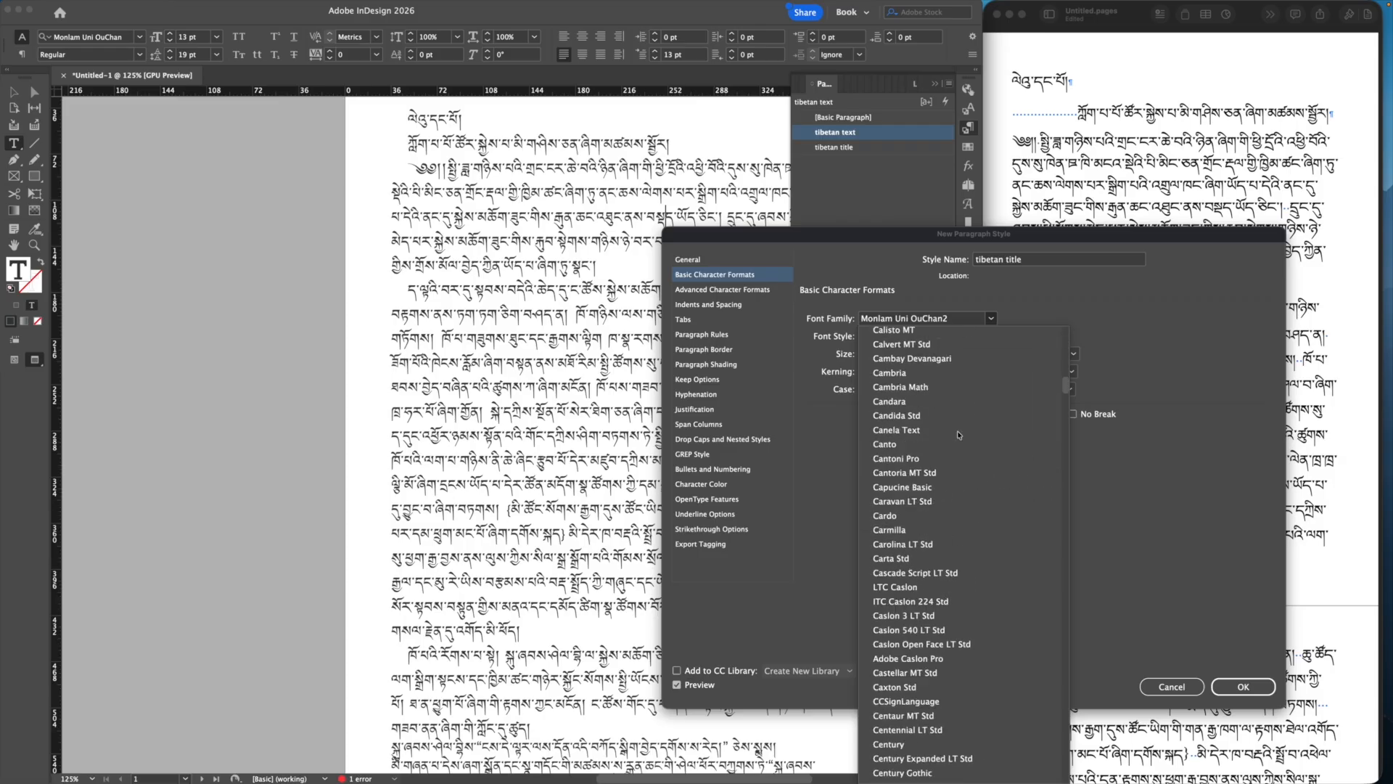
scroll(960, 435, "down", 20)
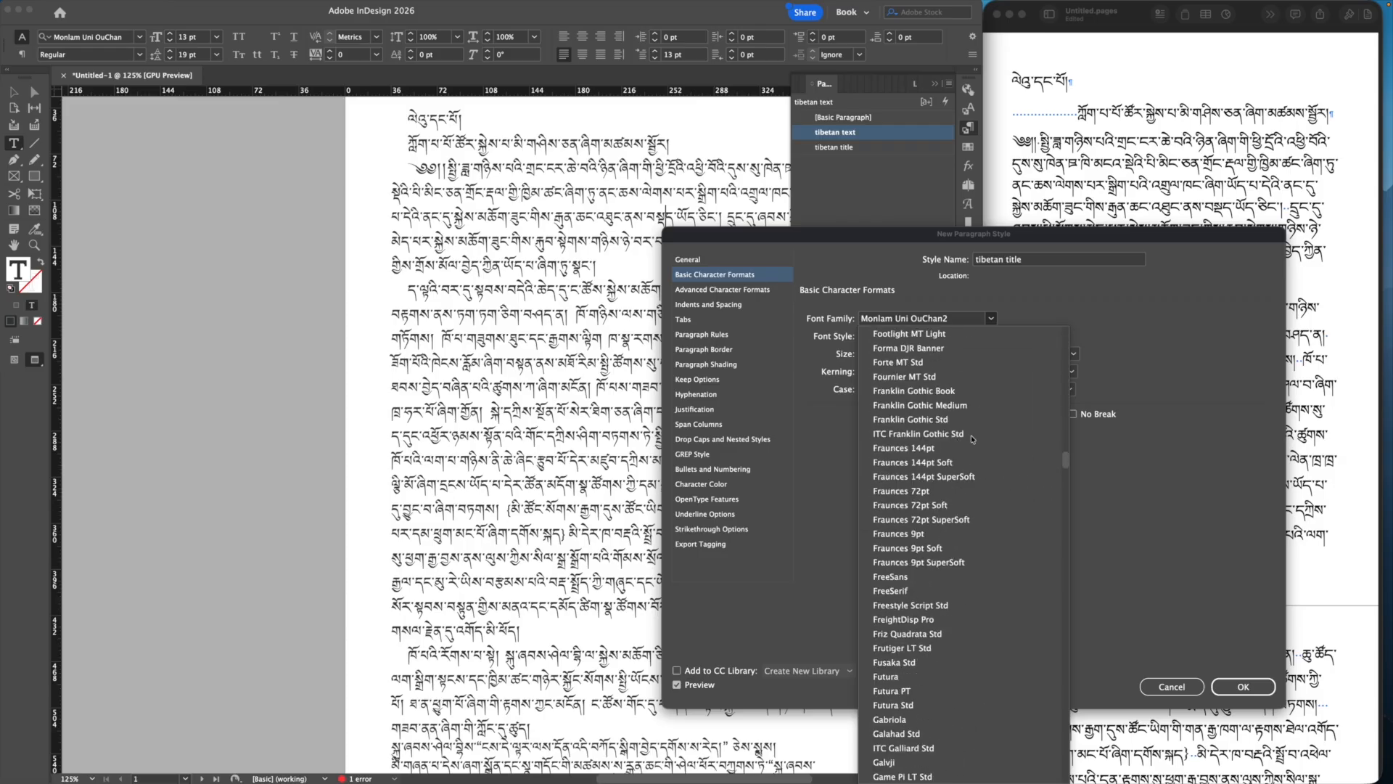
scroll(977, 439, "down", 20)
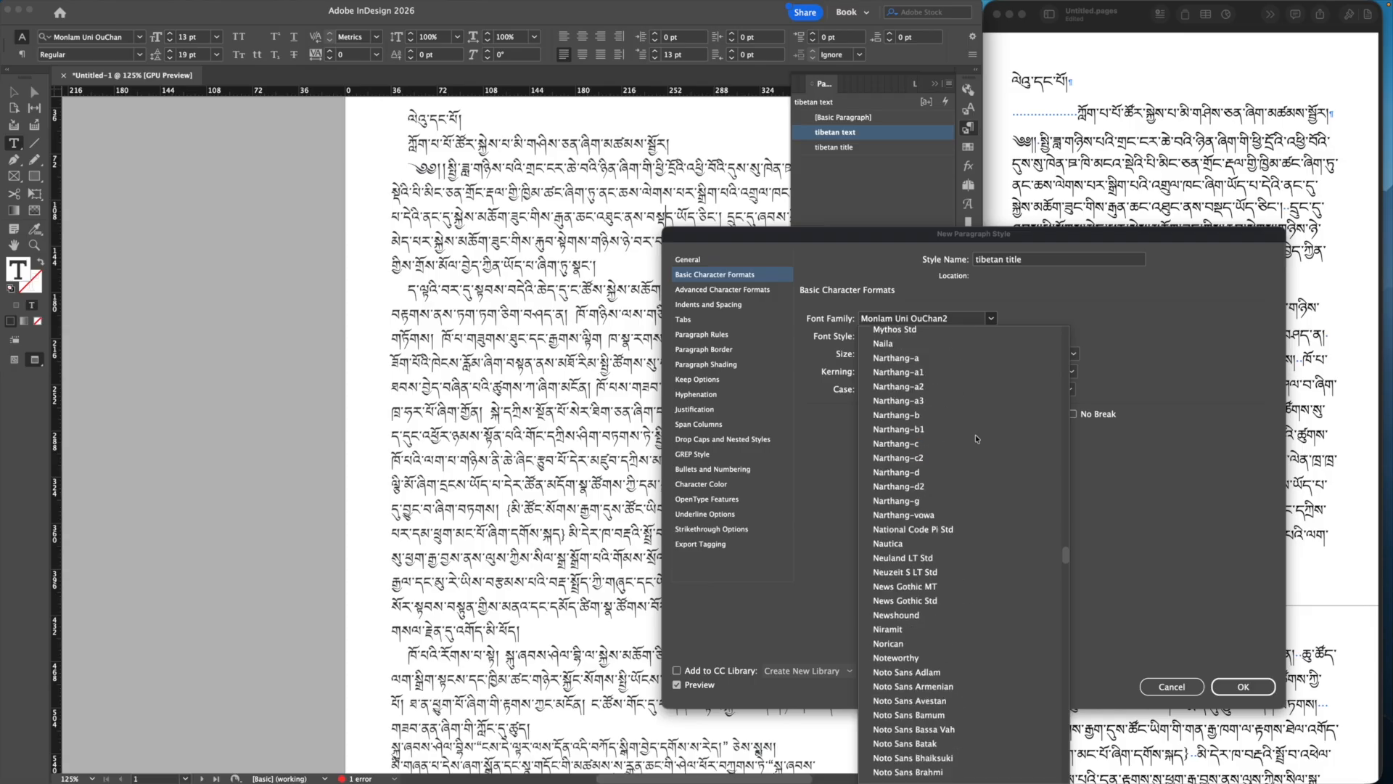
scroll(977, 439, "down", 20)
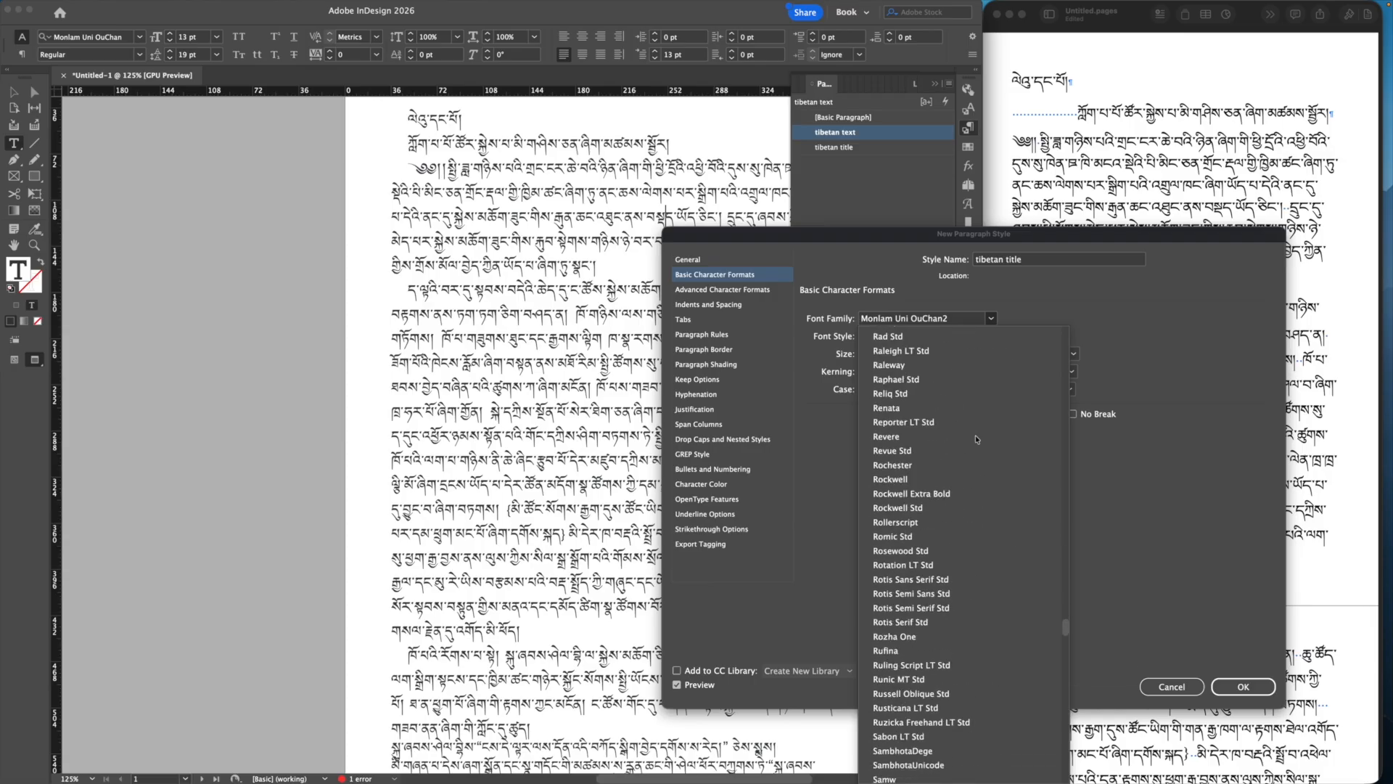
scroll(976, 439, "up", 7)
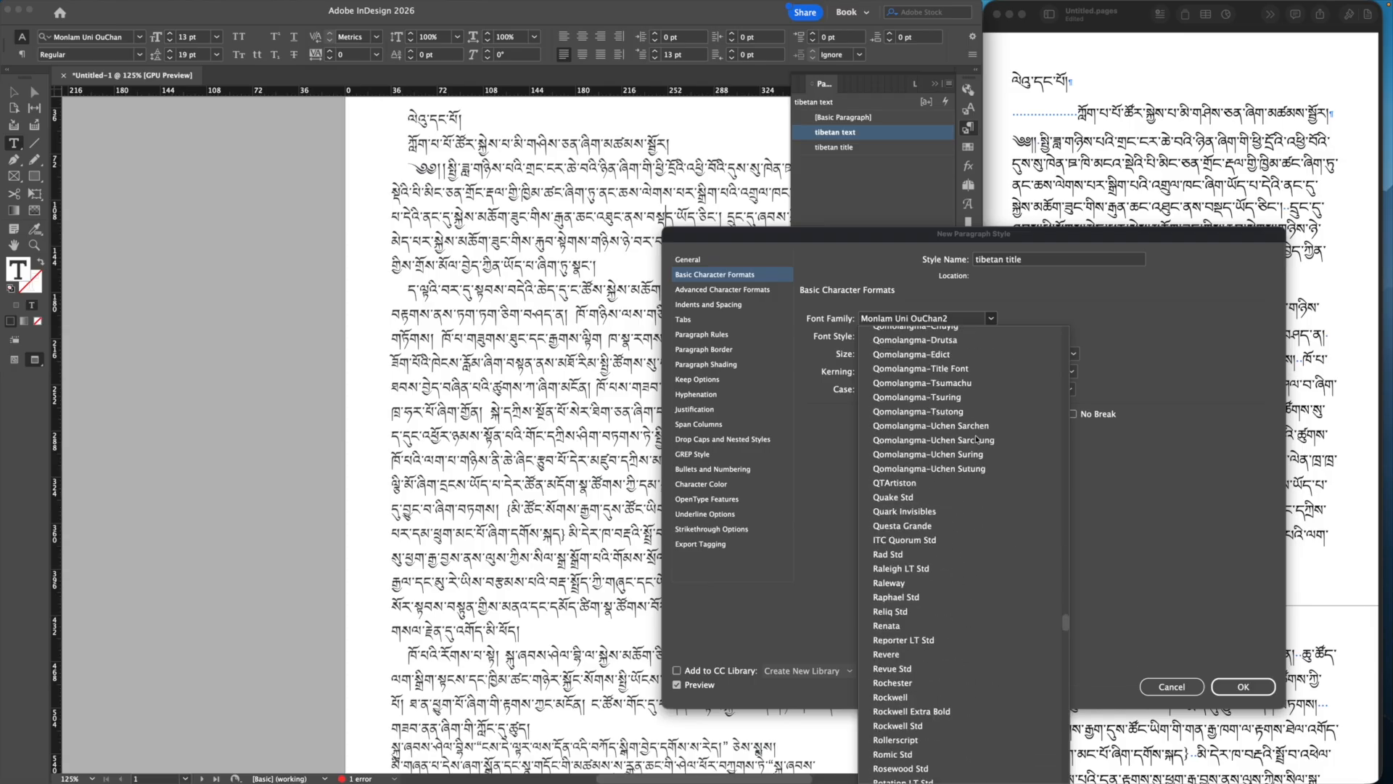
left_click(978, 370)
left_click(1219, 694)
scroll(581, 435, "up", 4)
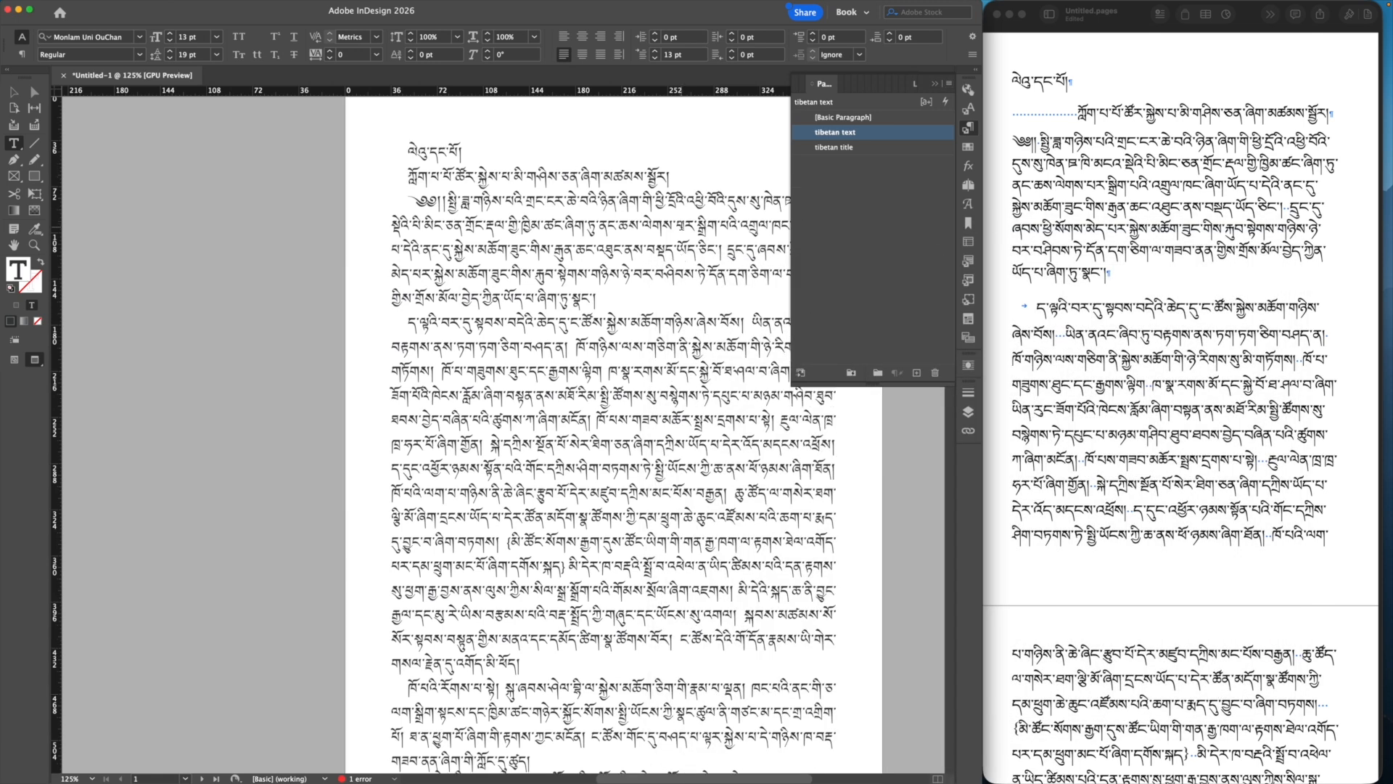
Step: Apply tibetan title to the heading and make the style centred with 23 pt space after
left_click(841, 148)
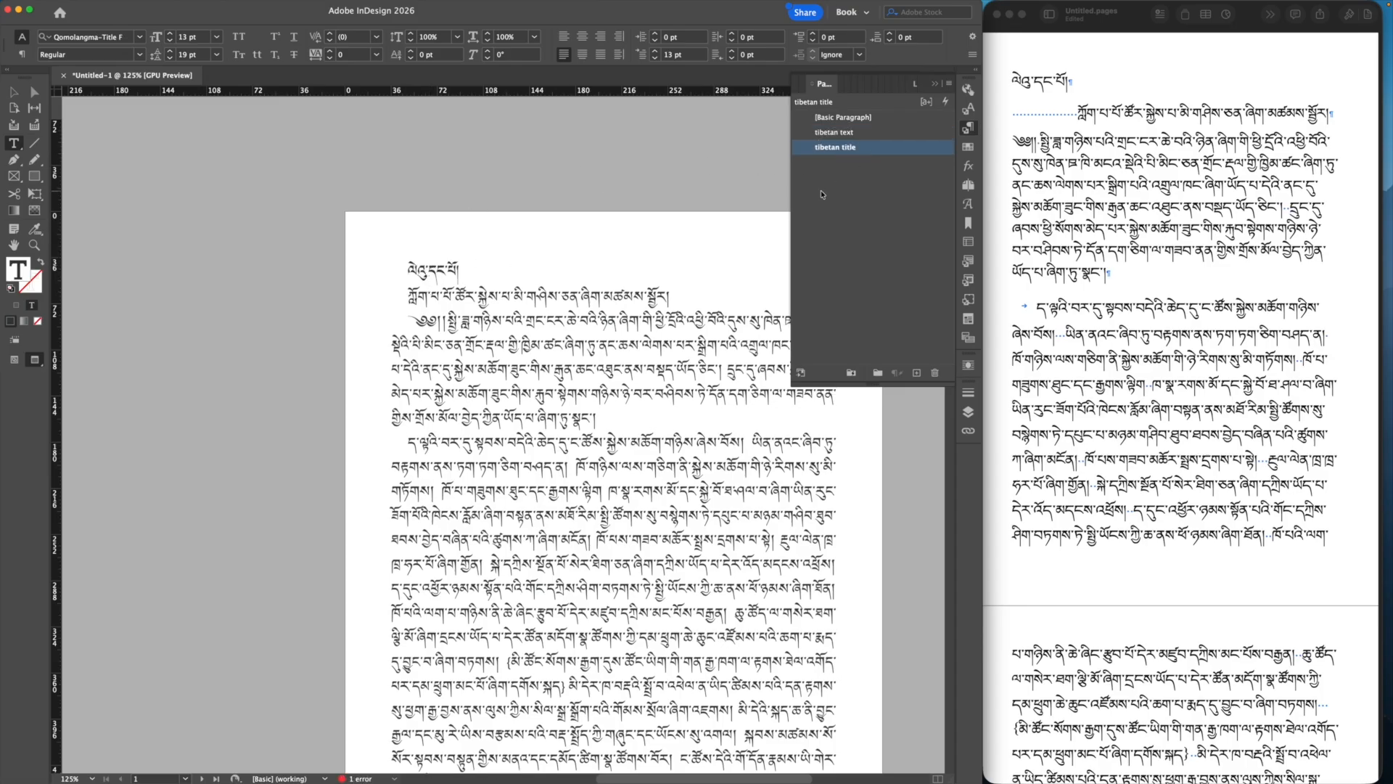
double_click(892, 150)
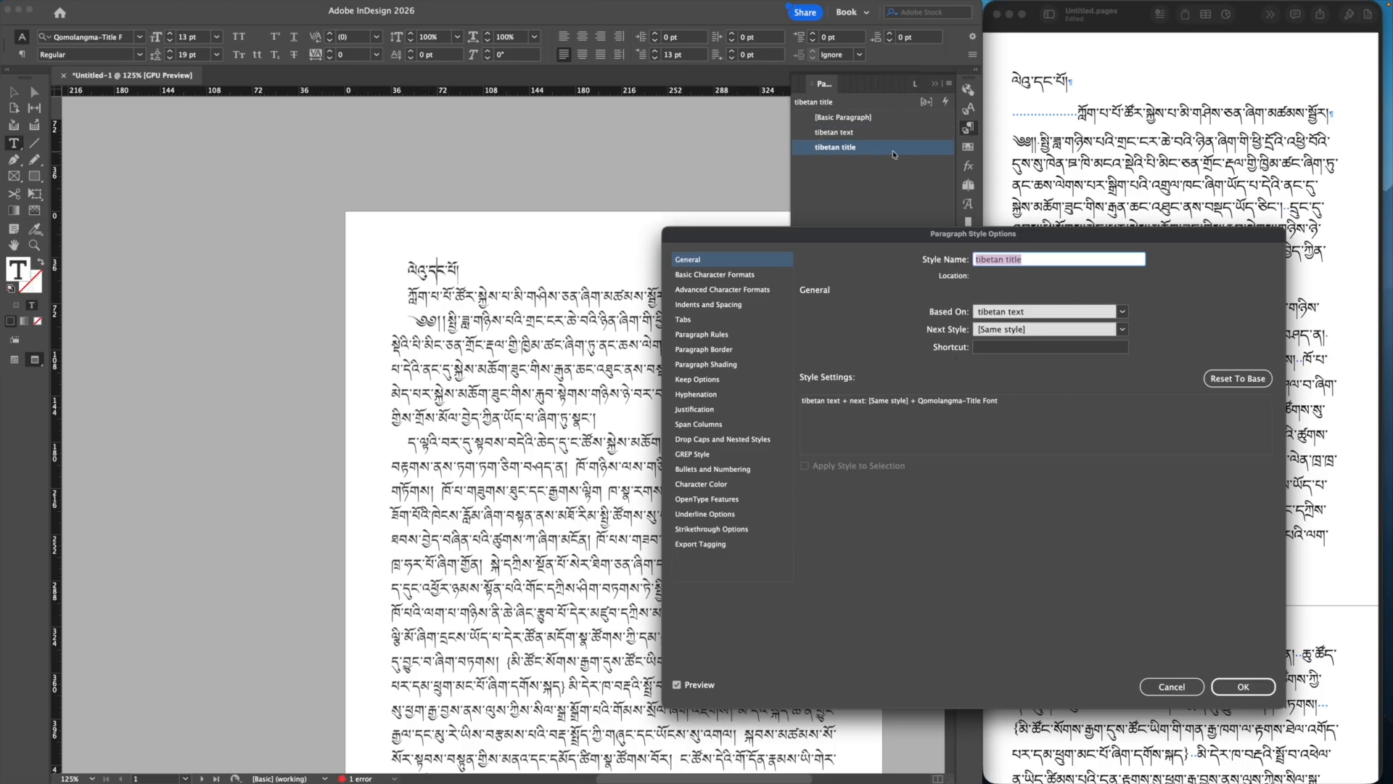
left_click(738, 309)
left_click(958, 317)
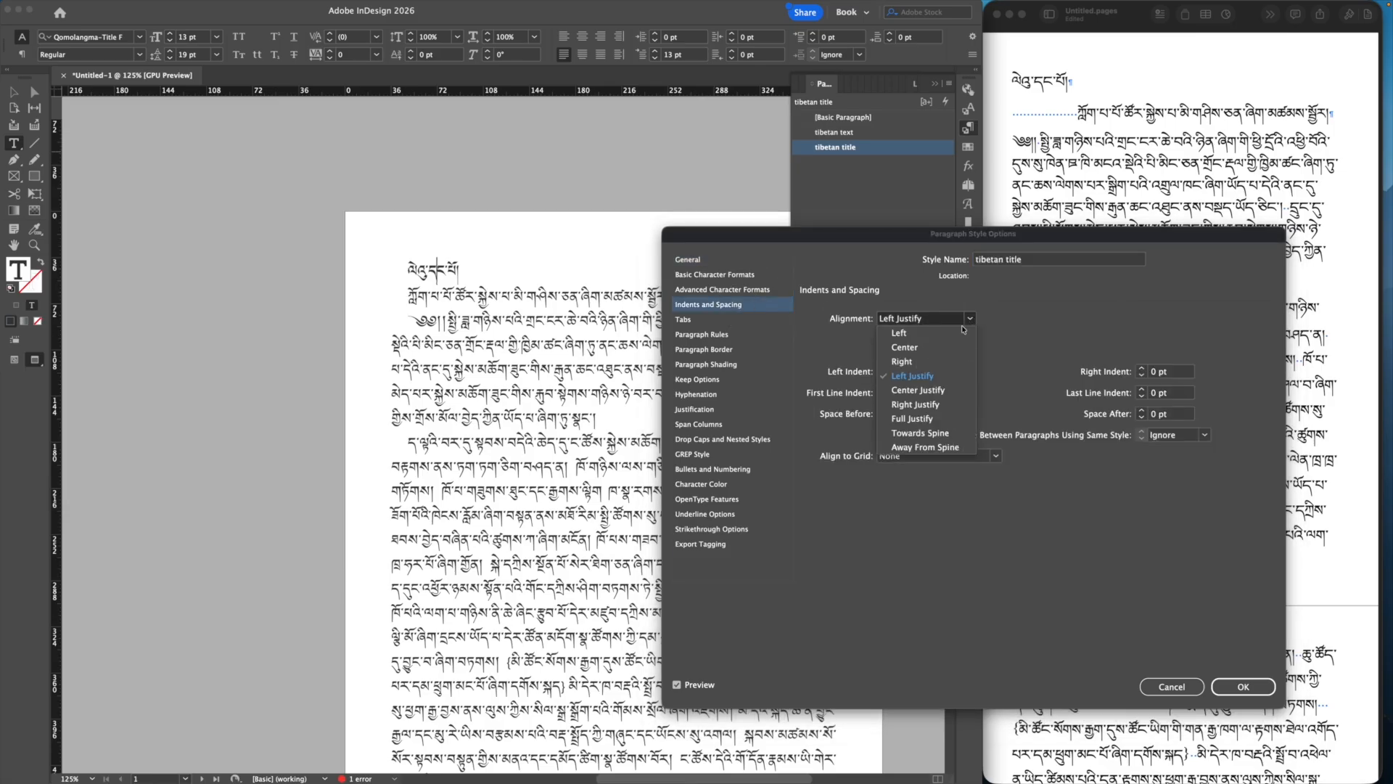
left_click(925, 348)
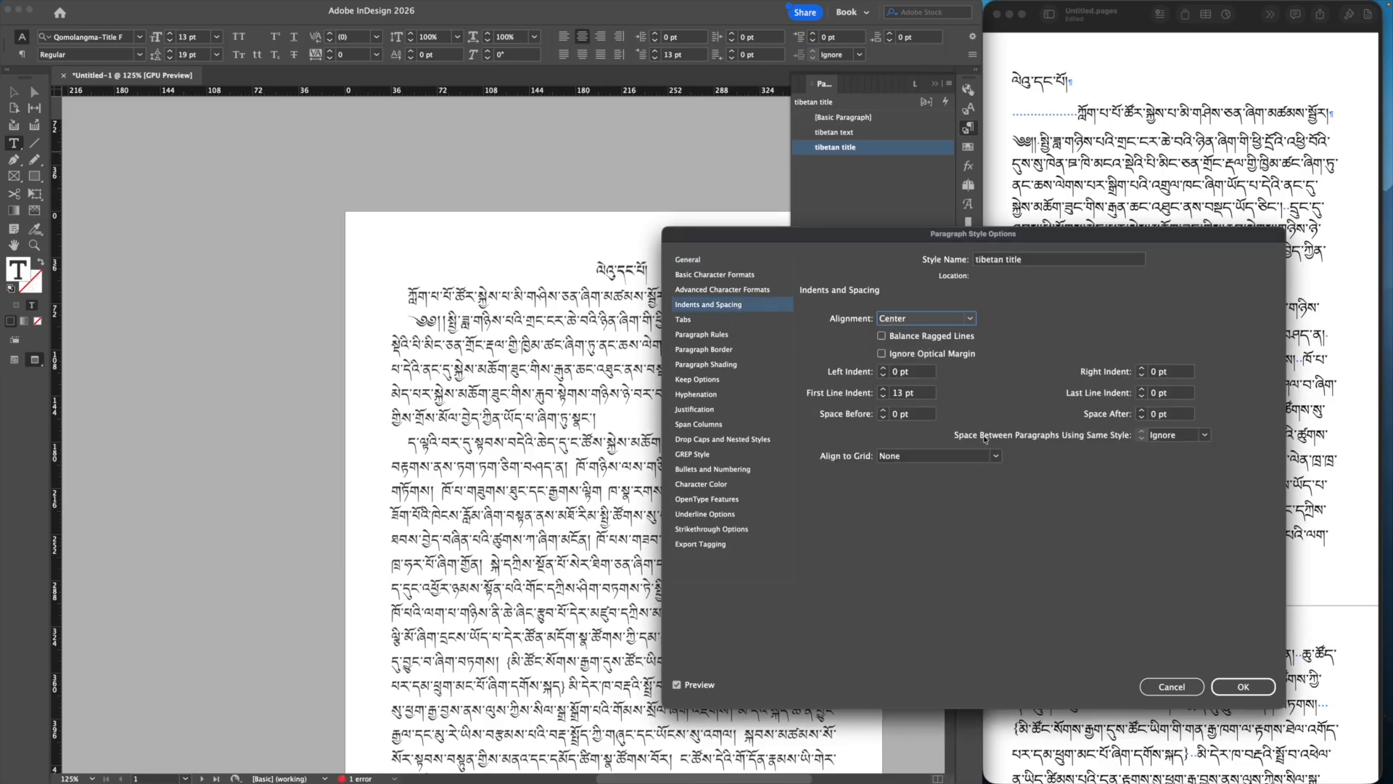
left_click(1141, 410)
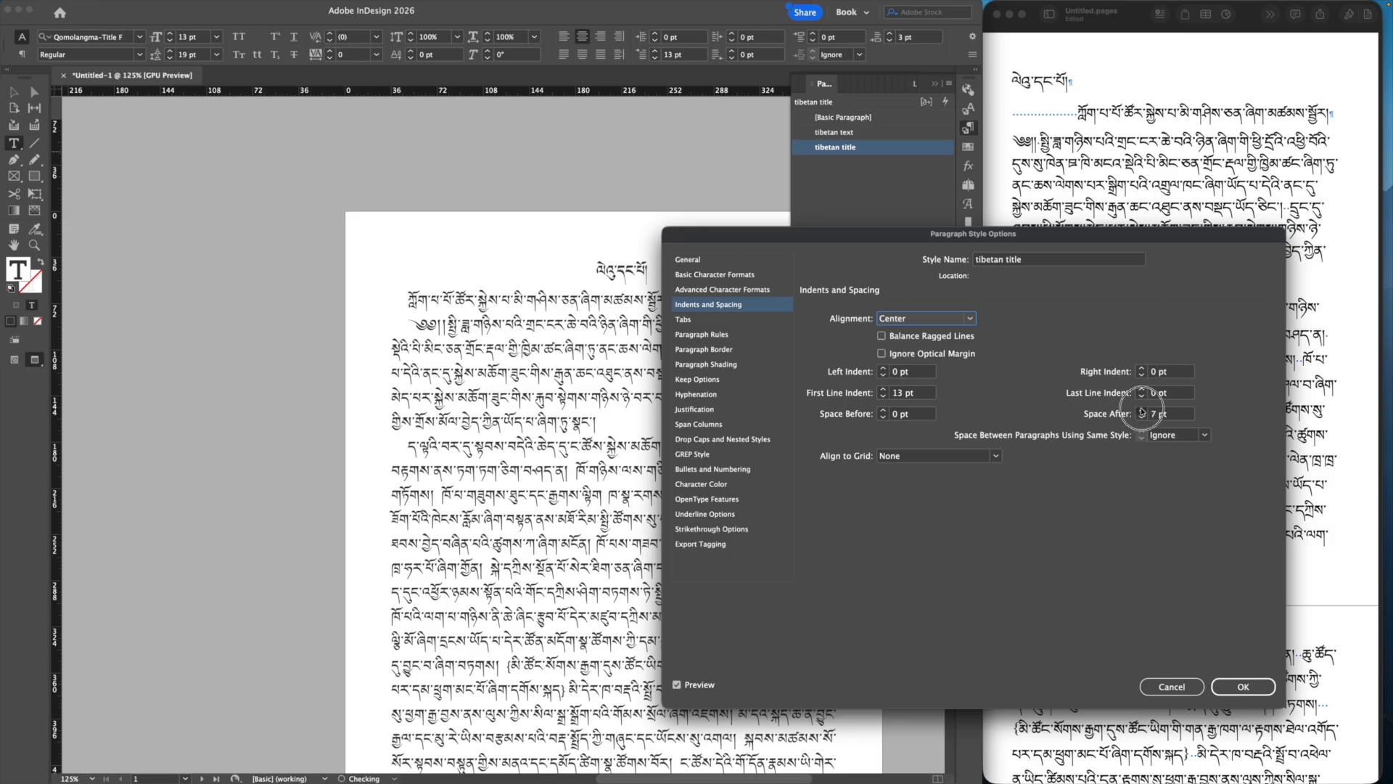
left_click(1142, 410)
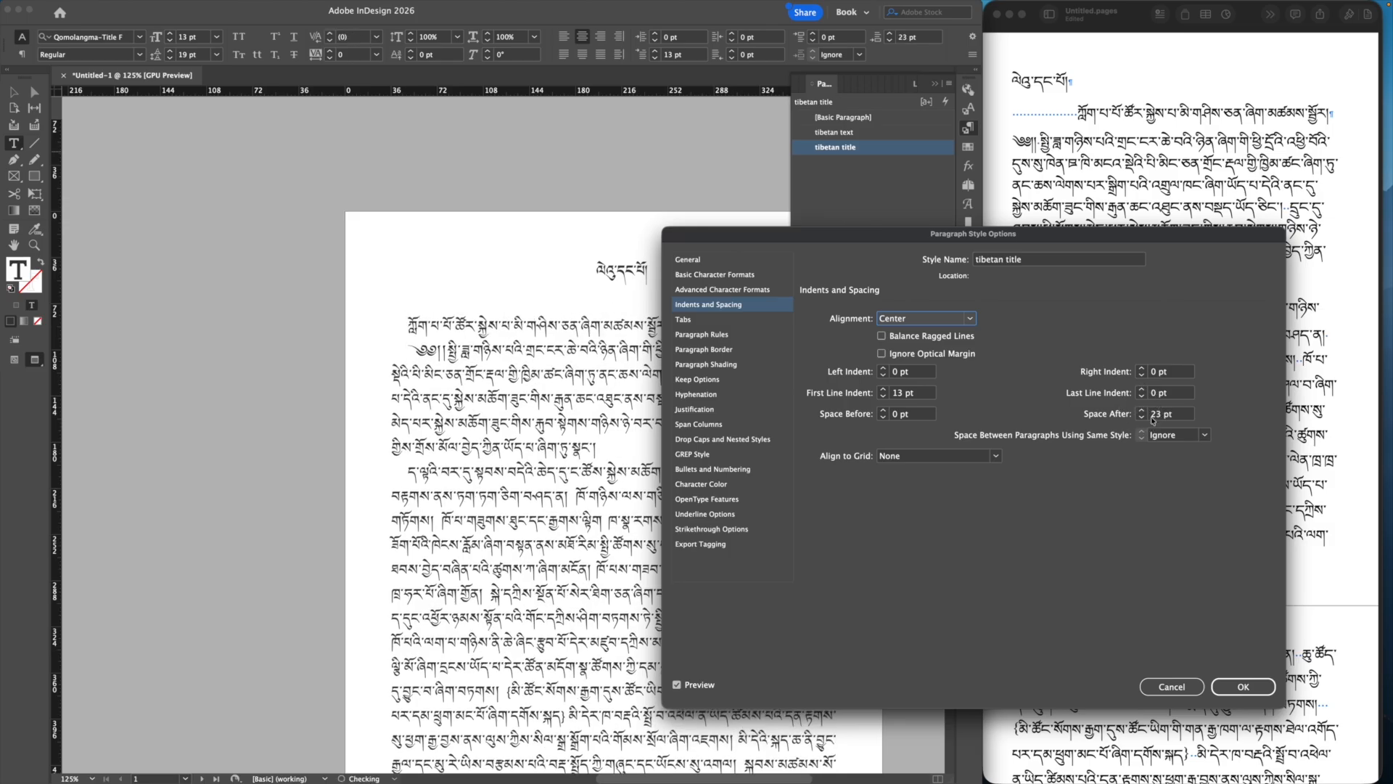
left_click(1243, 686)
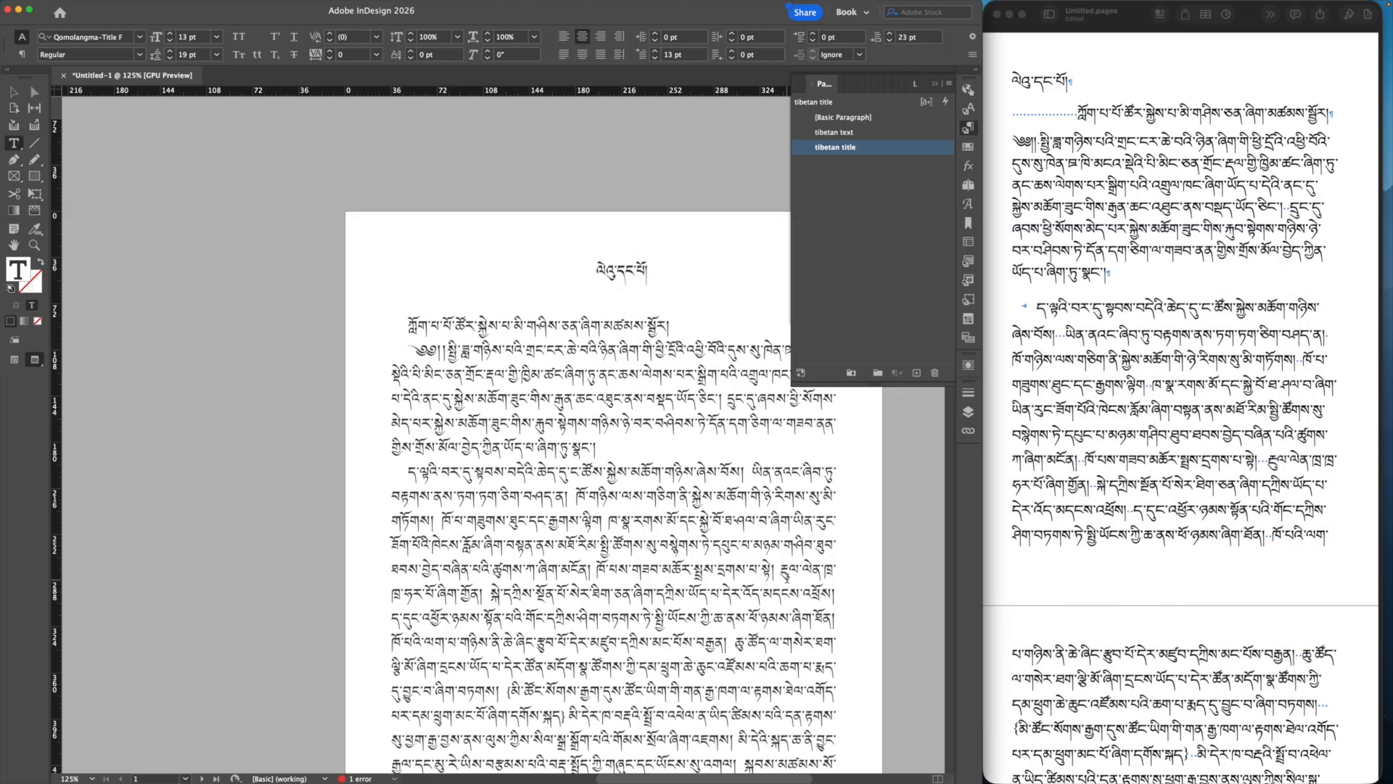
left_click(935, 83)
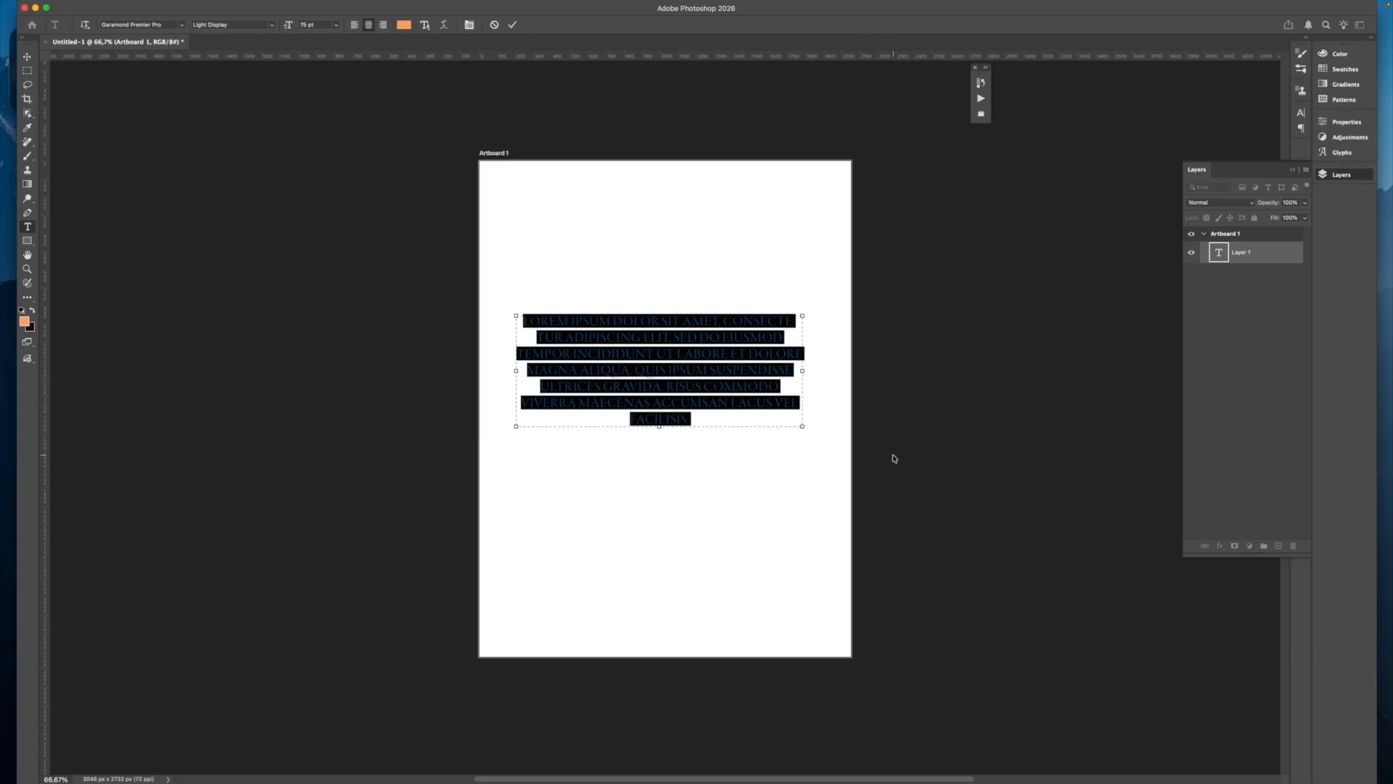
Step: Replace the Latin placeholder paragraph with pasted Tibetan text and commit the edit
left_click(725, 386)
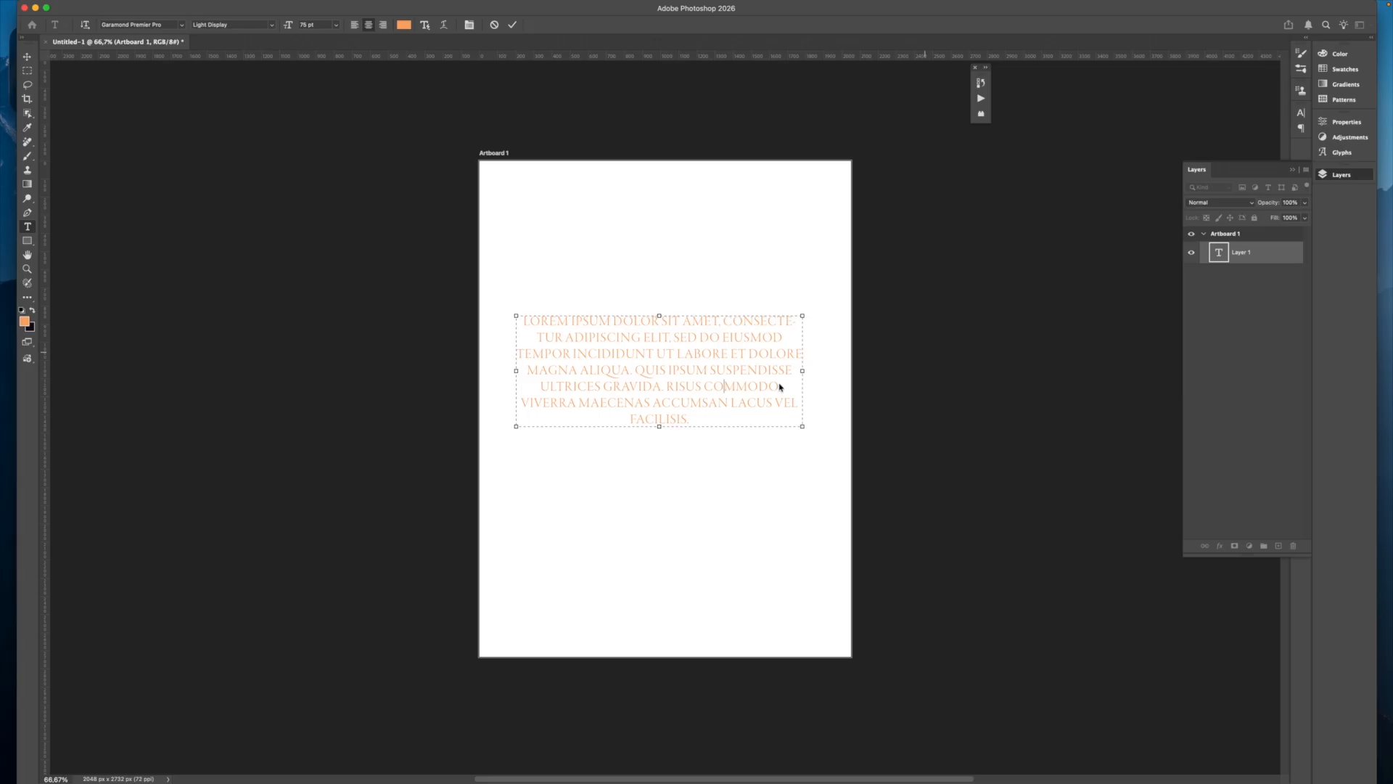
left_click(628, 375)
double_click(679, 354)
double_click(679, 354)
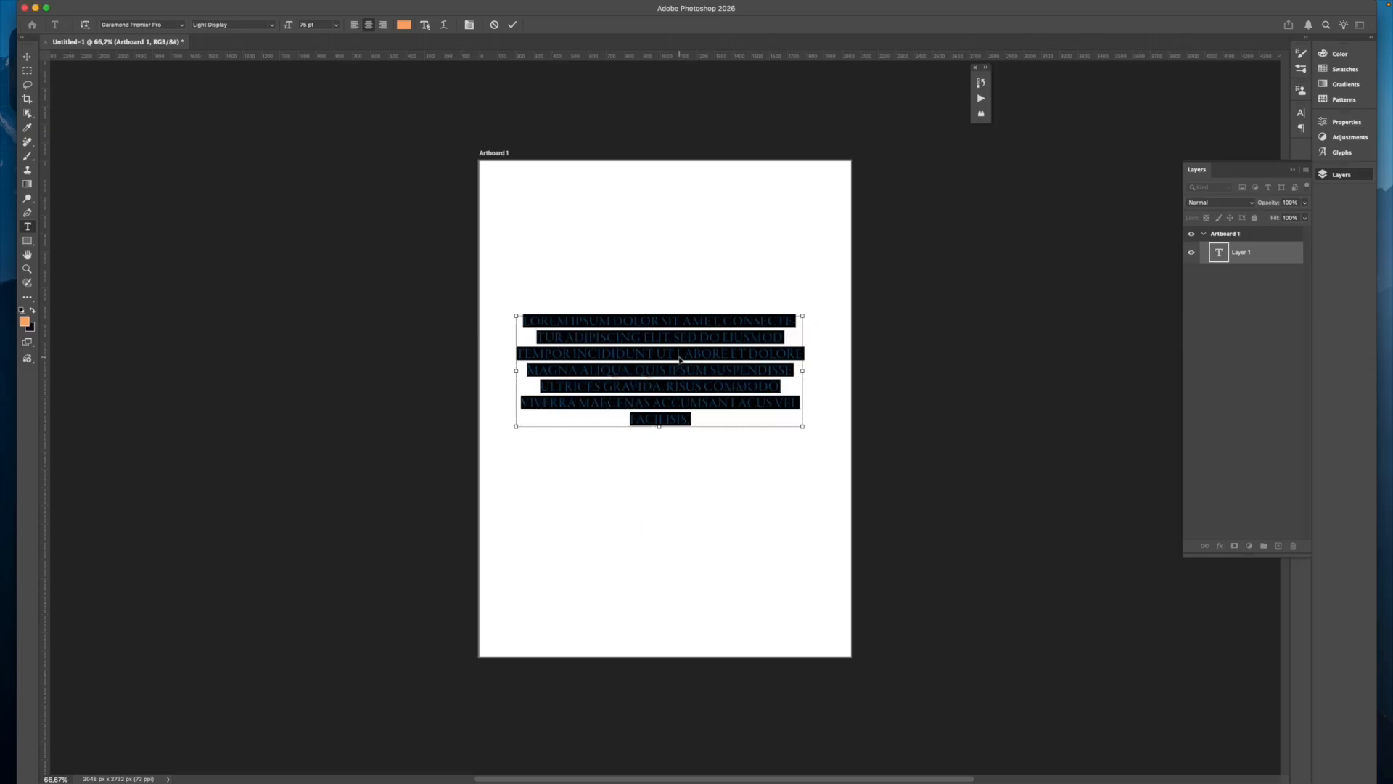
key("super+v")
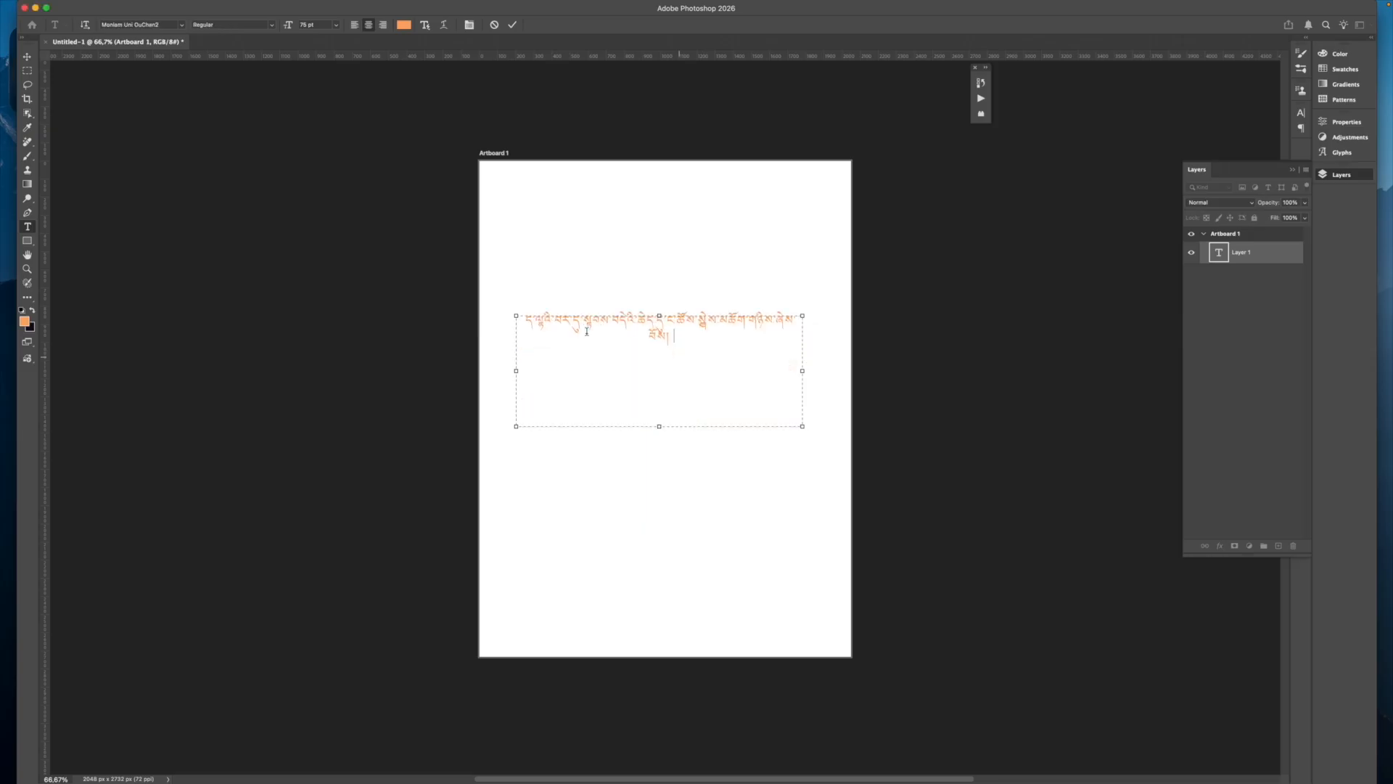
left_click(26, 58)
Step: Reselect the Tibetan text on the layer and collapse the Layers list
left_click(906, 373)
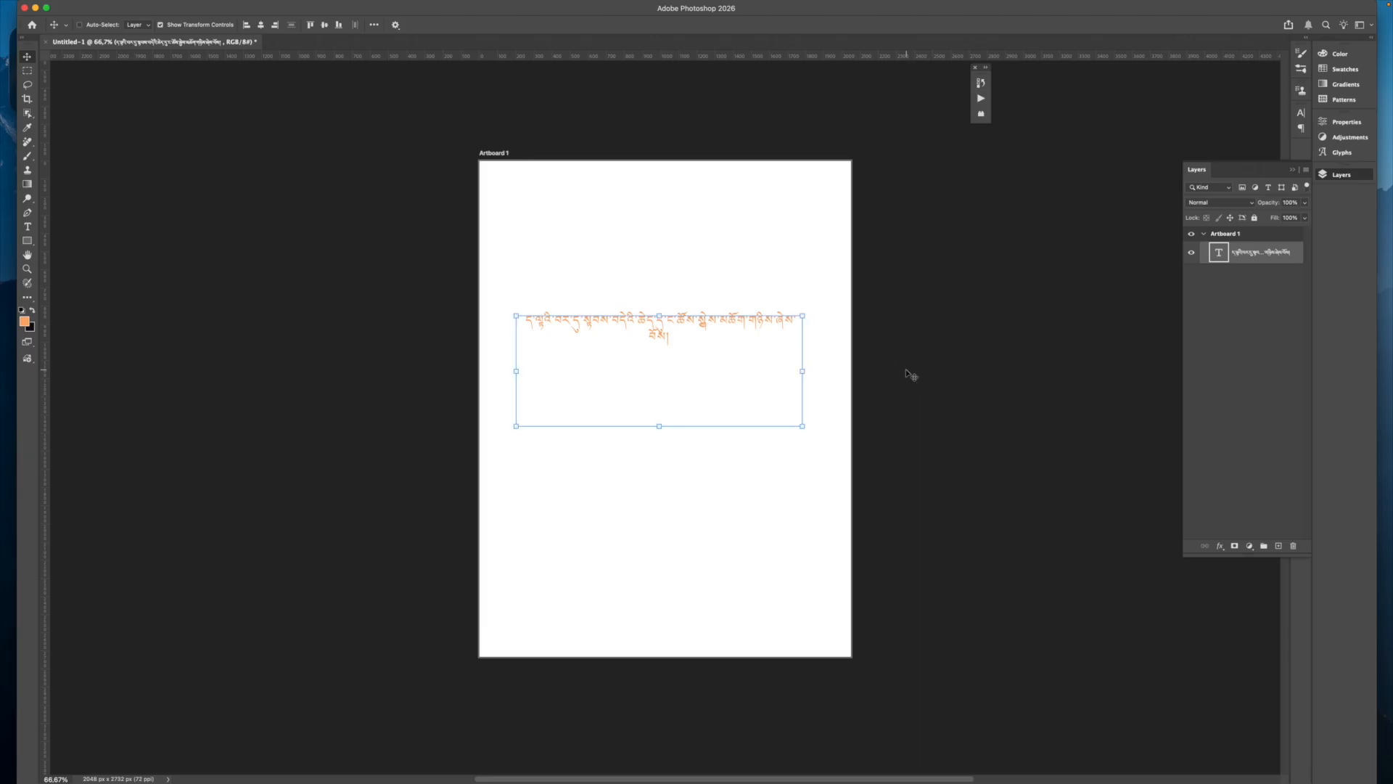
double_click(660, 339)
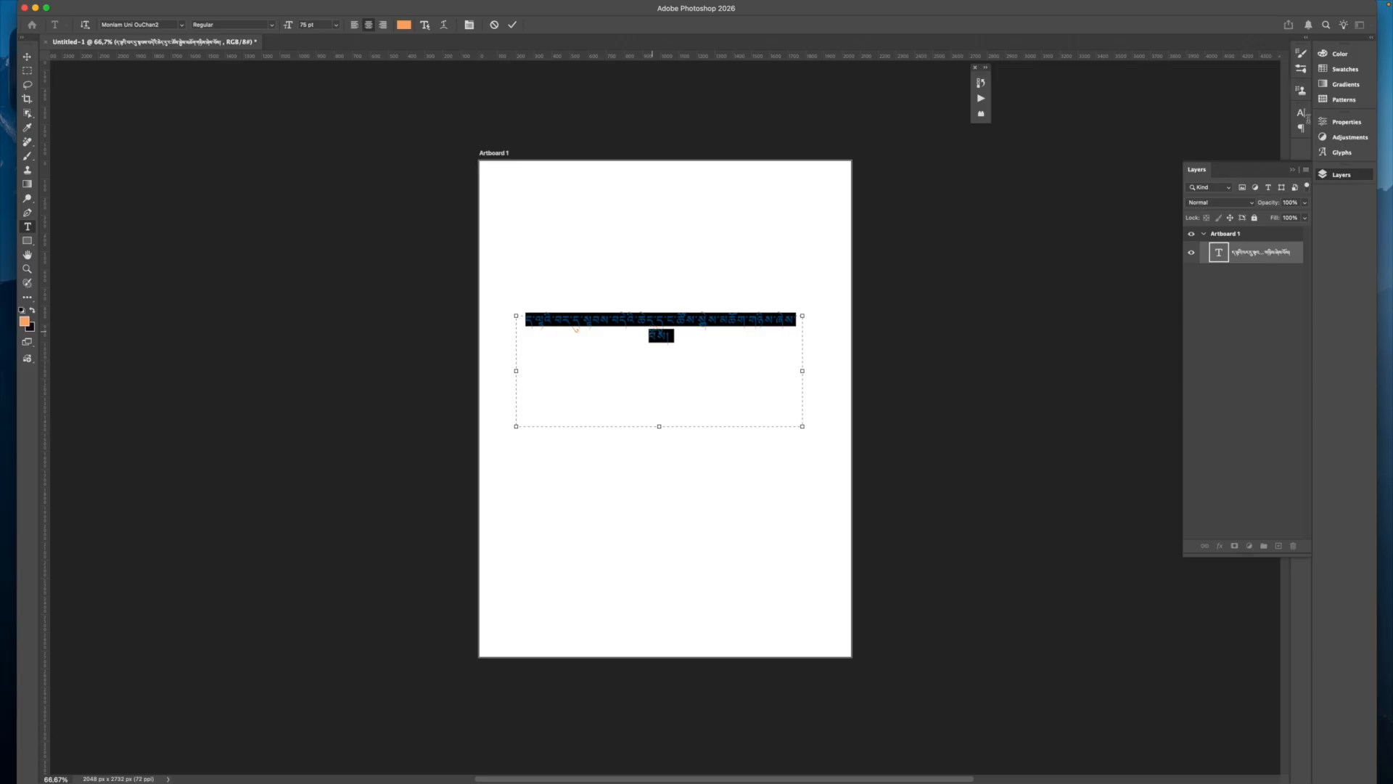
left_click(1293, 170)
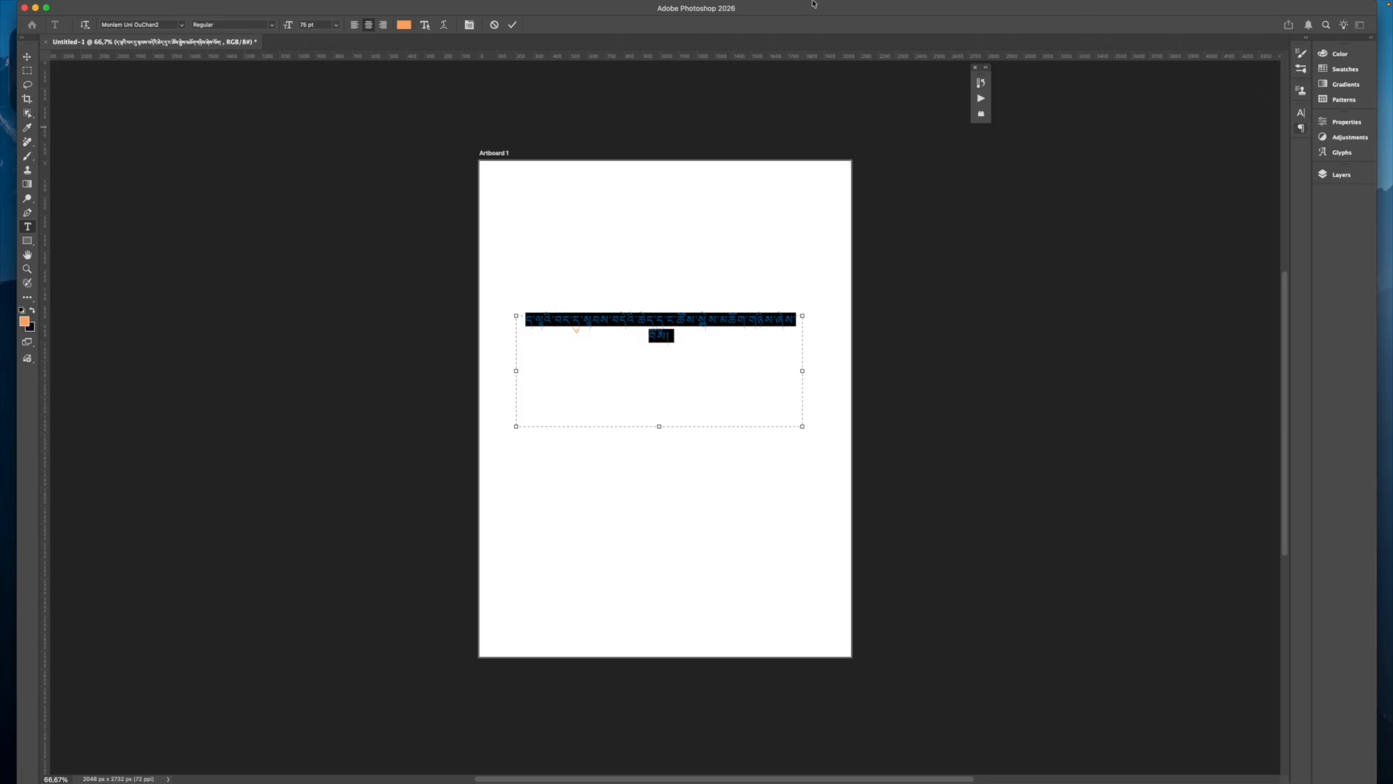
mouse_move(570, 4)
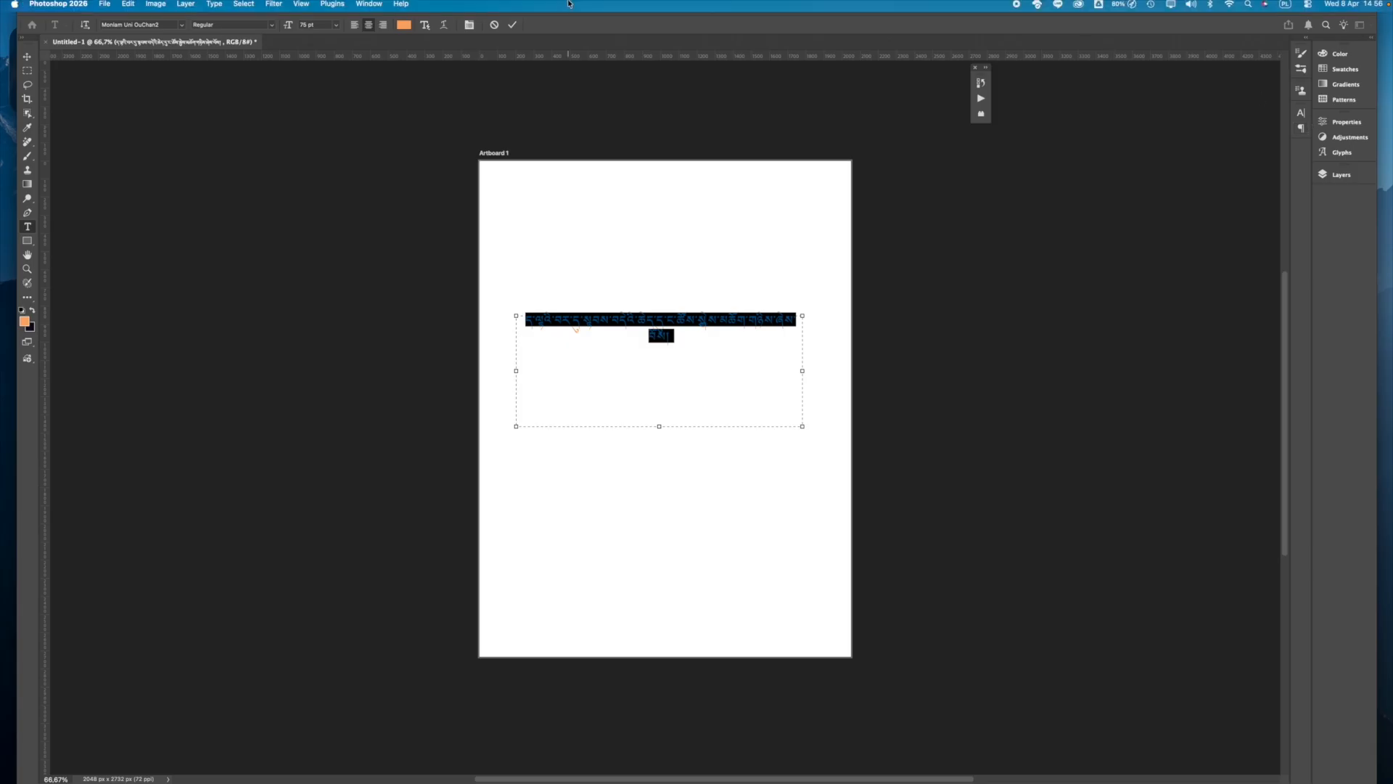
Step: Open the Paragraph panel from the Window menu, closing the Styles panel opened on the way
left_click(363, 8)
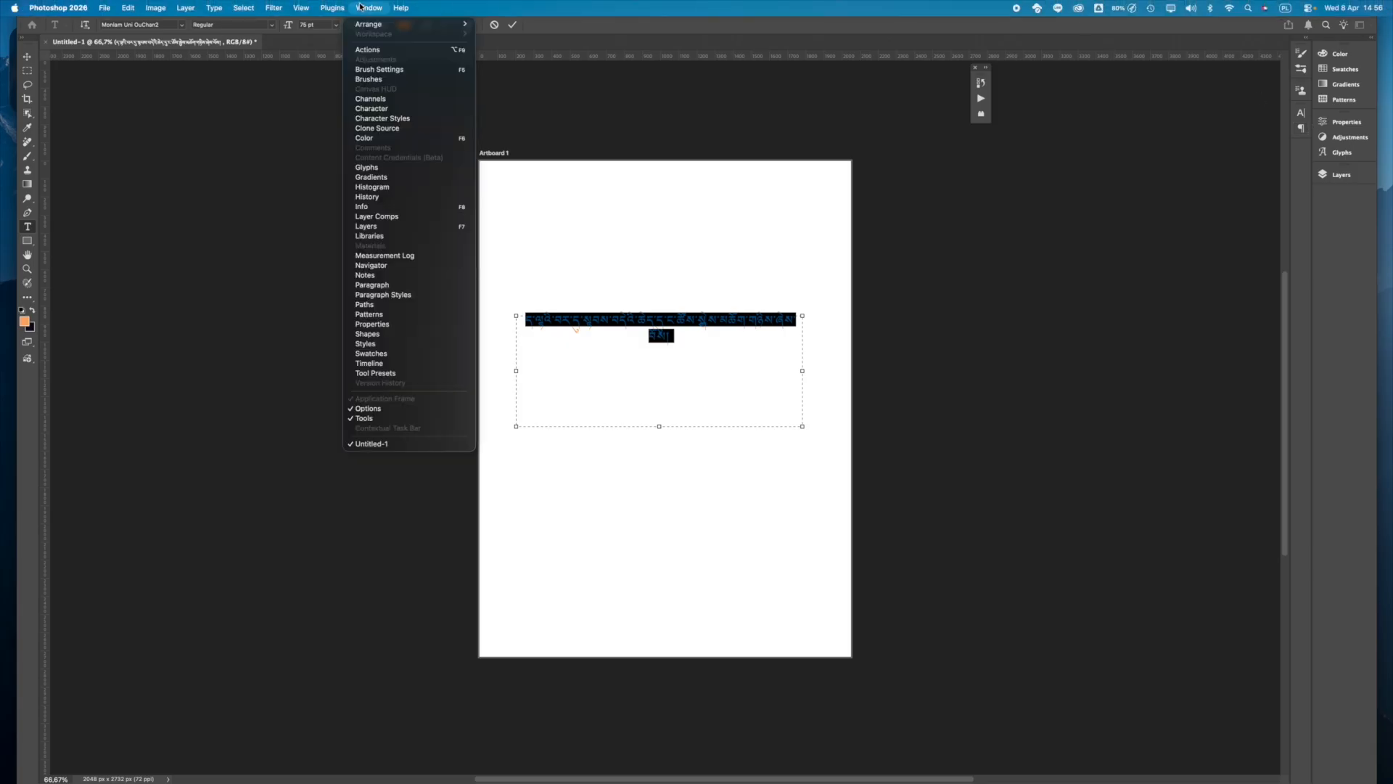
left_click(377, 344)
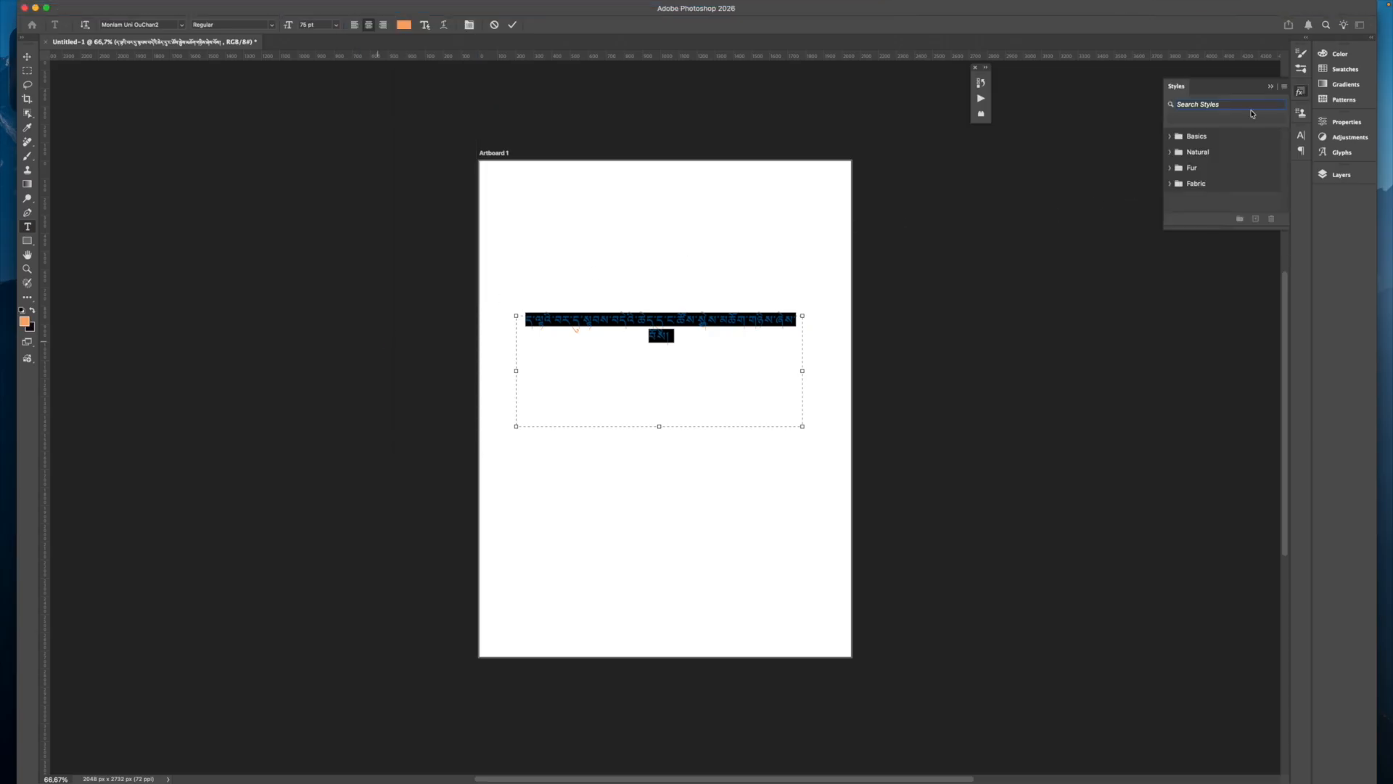
left_click(1271, 86)
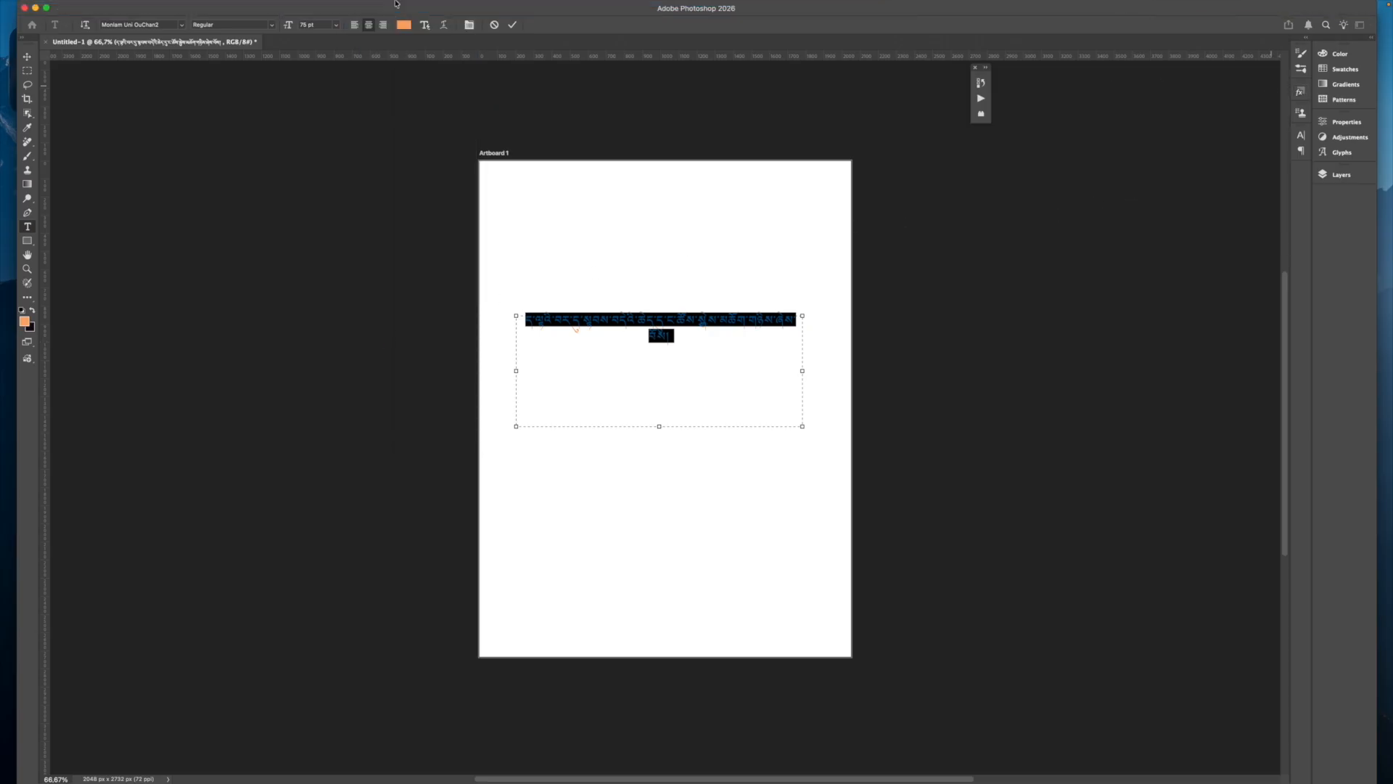
mouse_move(285, 3)
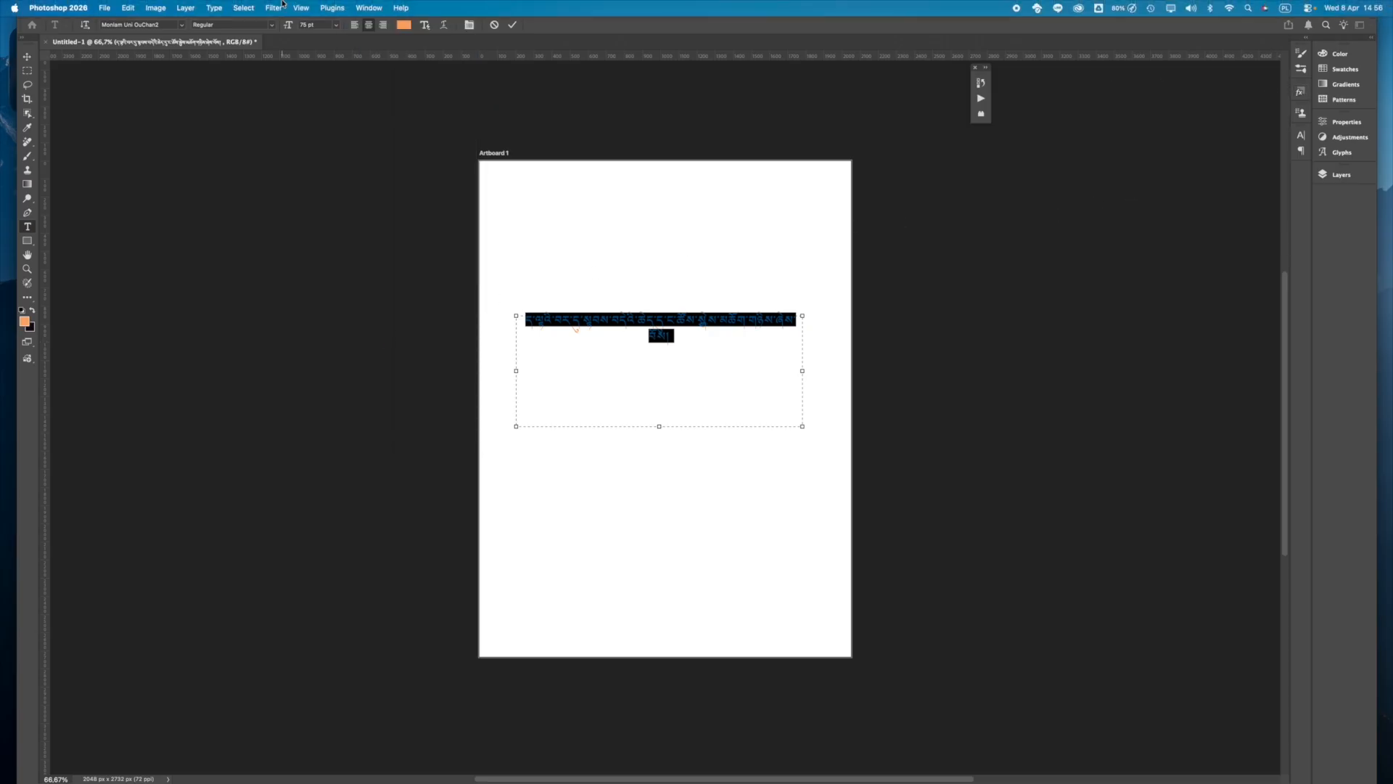
left_click(368, 7)
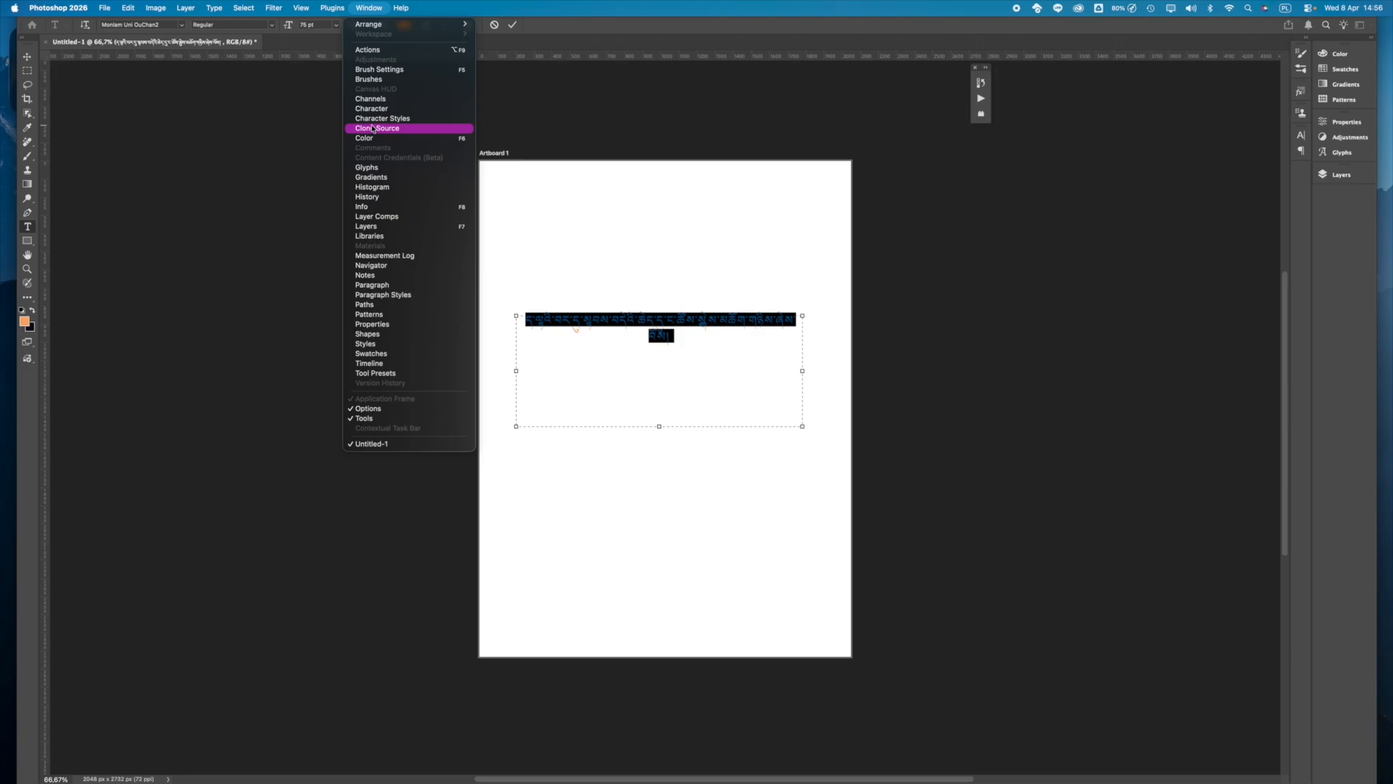
left_click(384, 288)
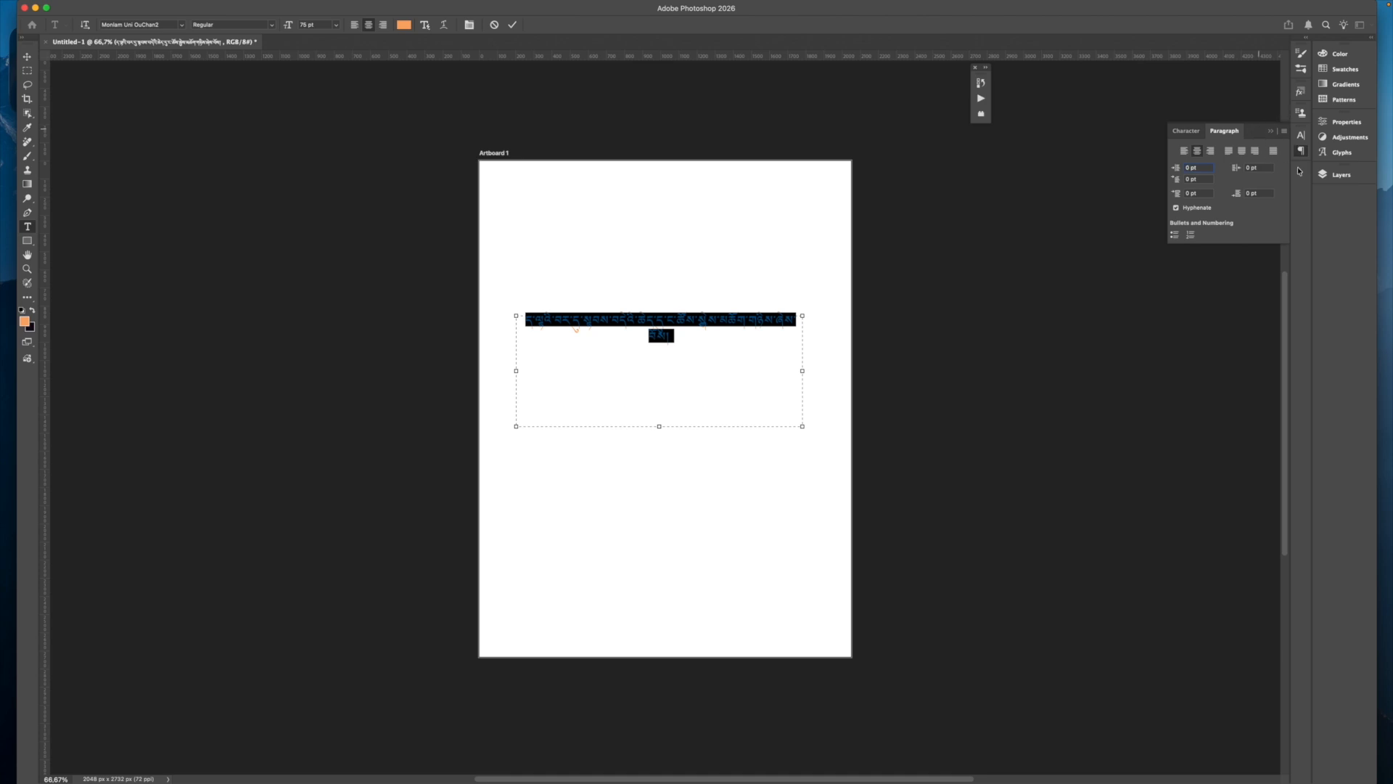
Step: Switch the Tibetan paragraph to World-Ready Layout and commit the text edit
left_click(1283, 131)
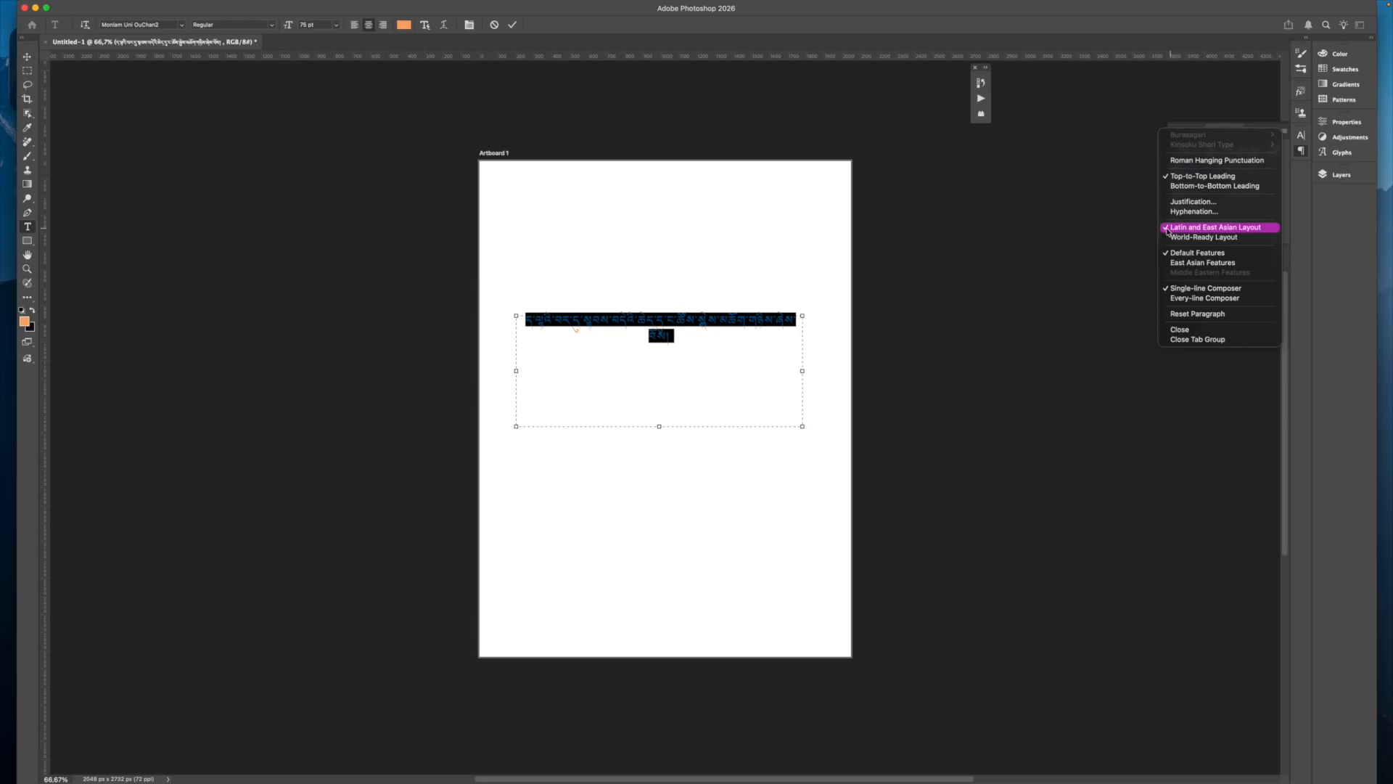
left_click(1209, 237)
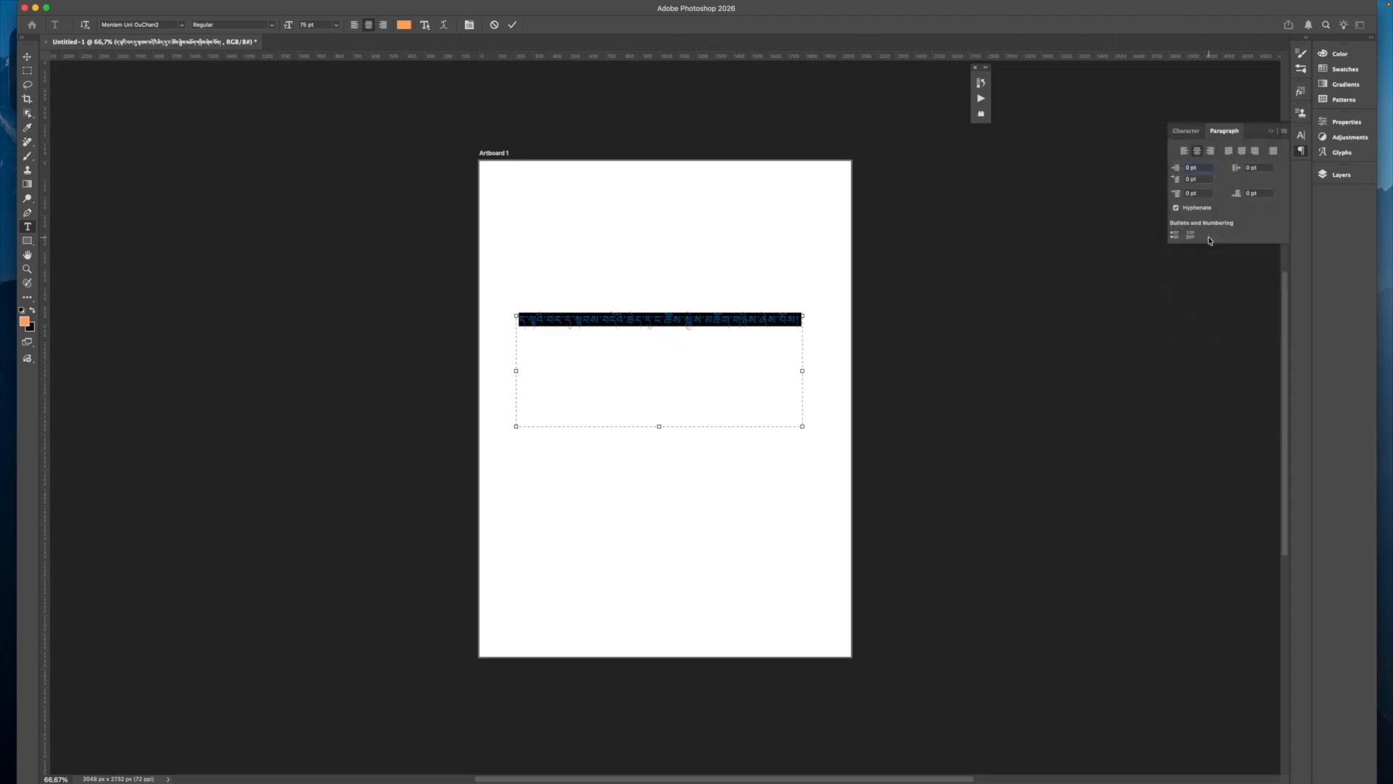
left_click(708, 323)
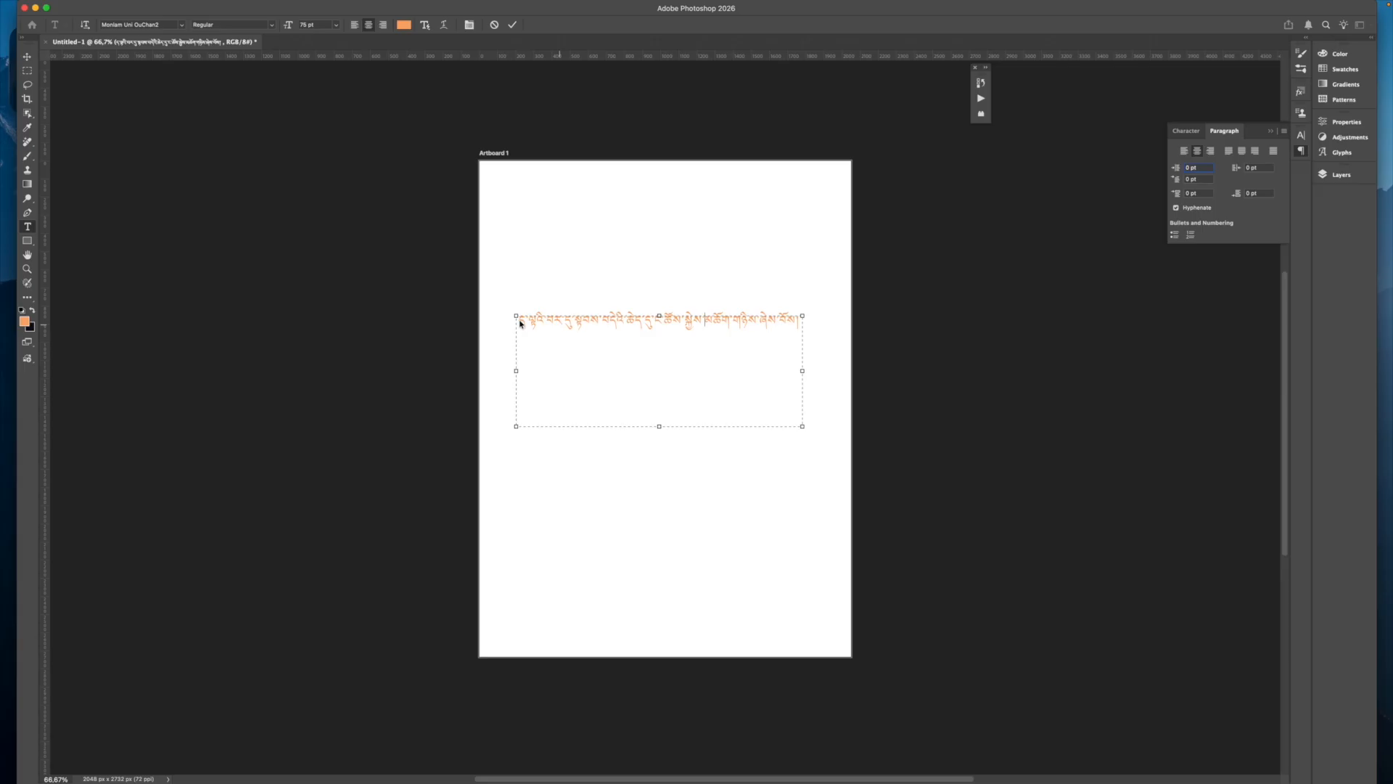
left_click(660, 315)
left_click(620, 325)
left_click(831, 319)
key("super+Return")
key("v")
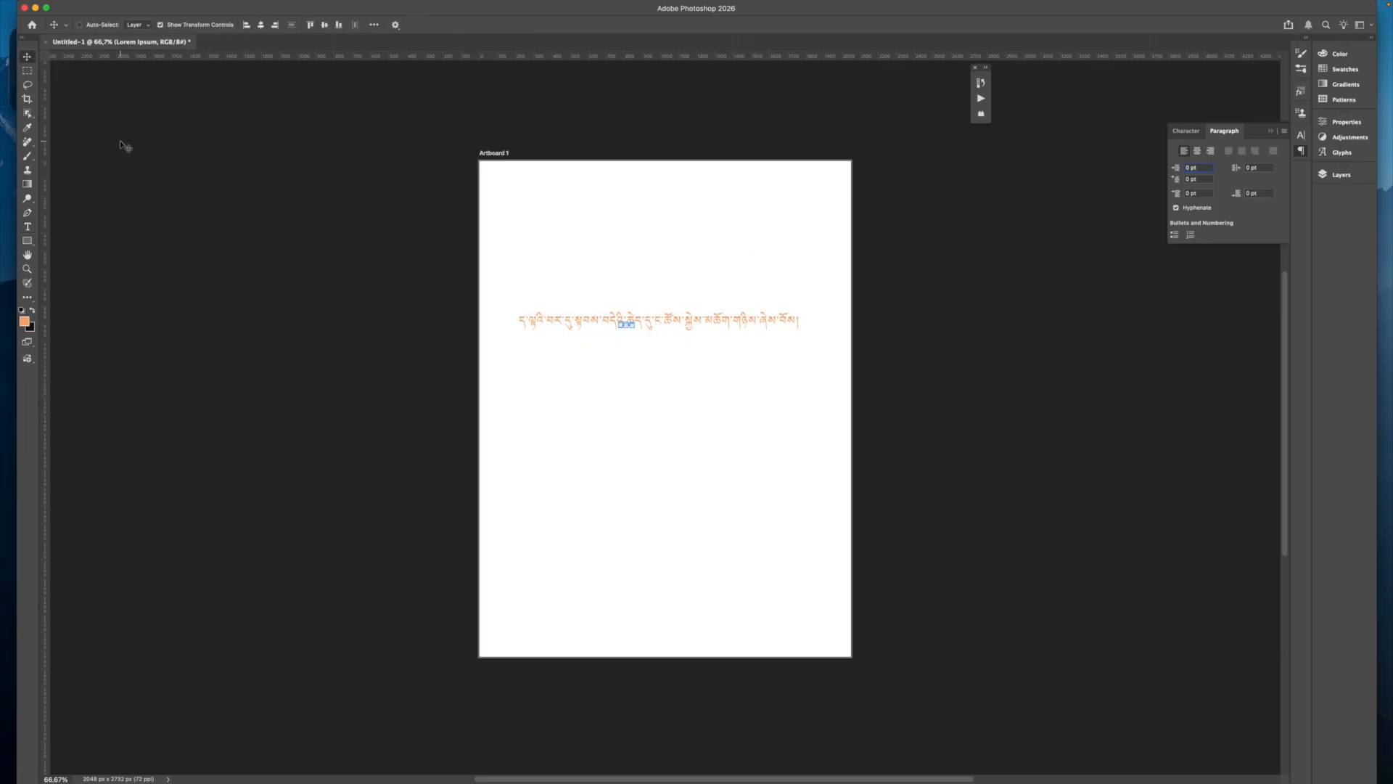
key("super+z")
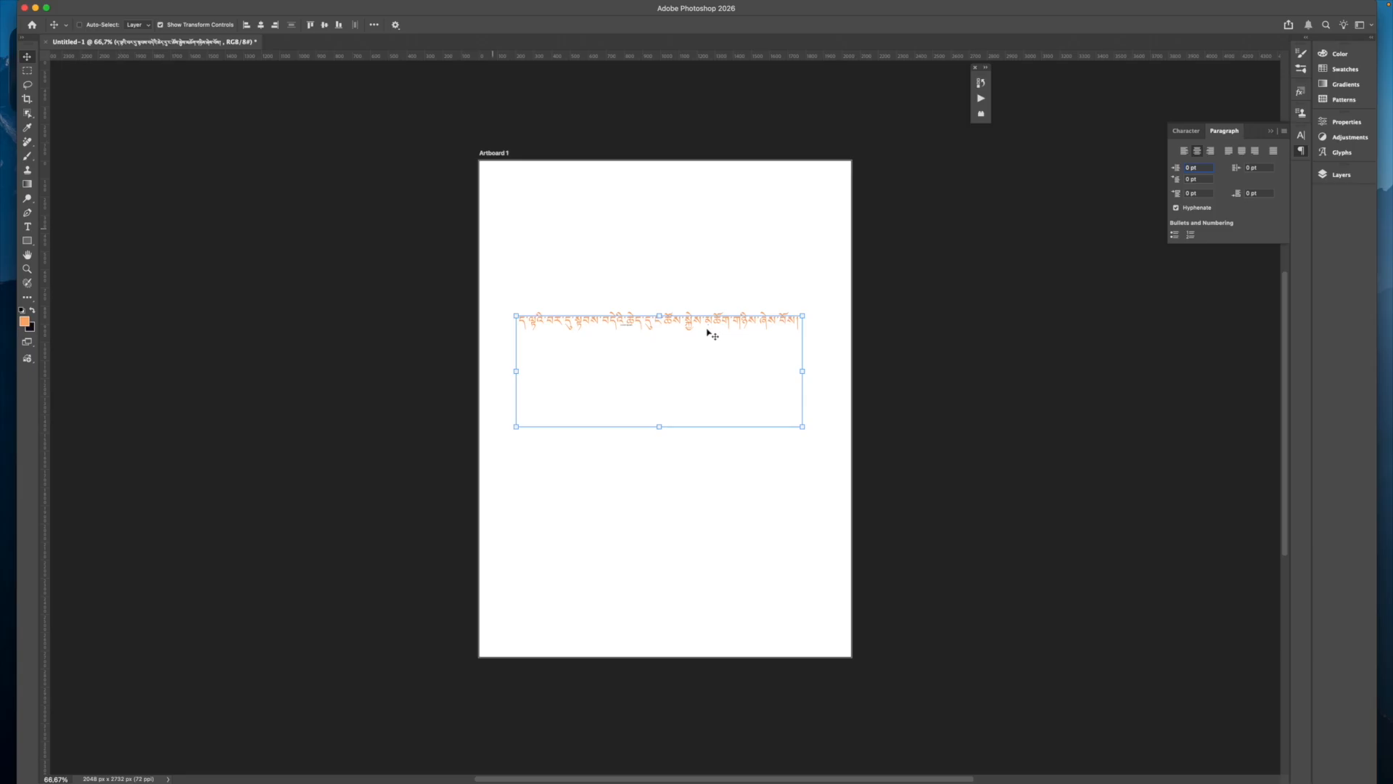
Step: Scale the Tibetan title to 312 pt and lengthen its text box so it wraps onto three lines
double_click(699, 326)
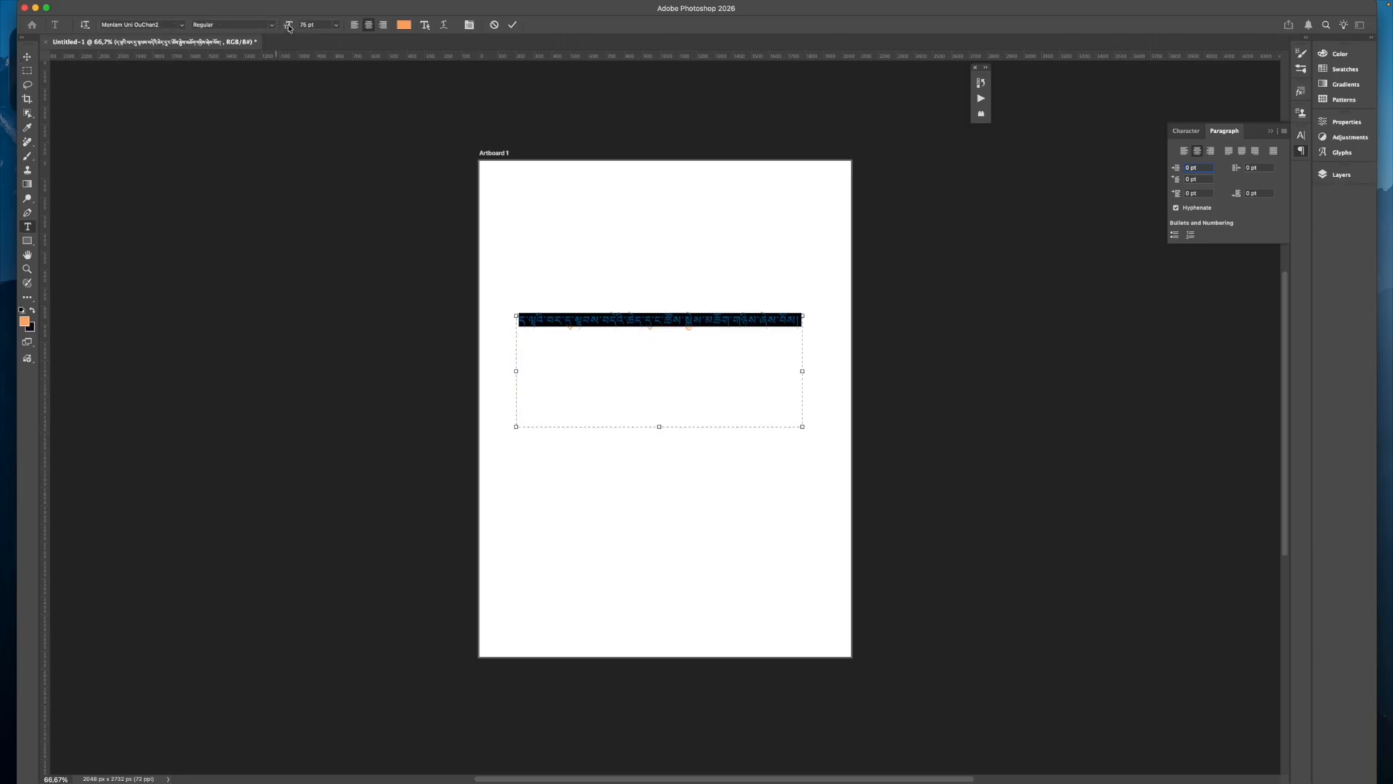
left_click_drag(290, 27, 410, 42)
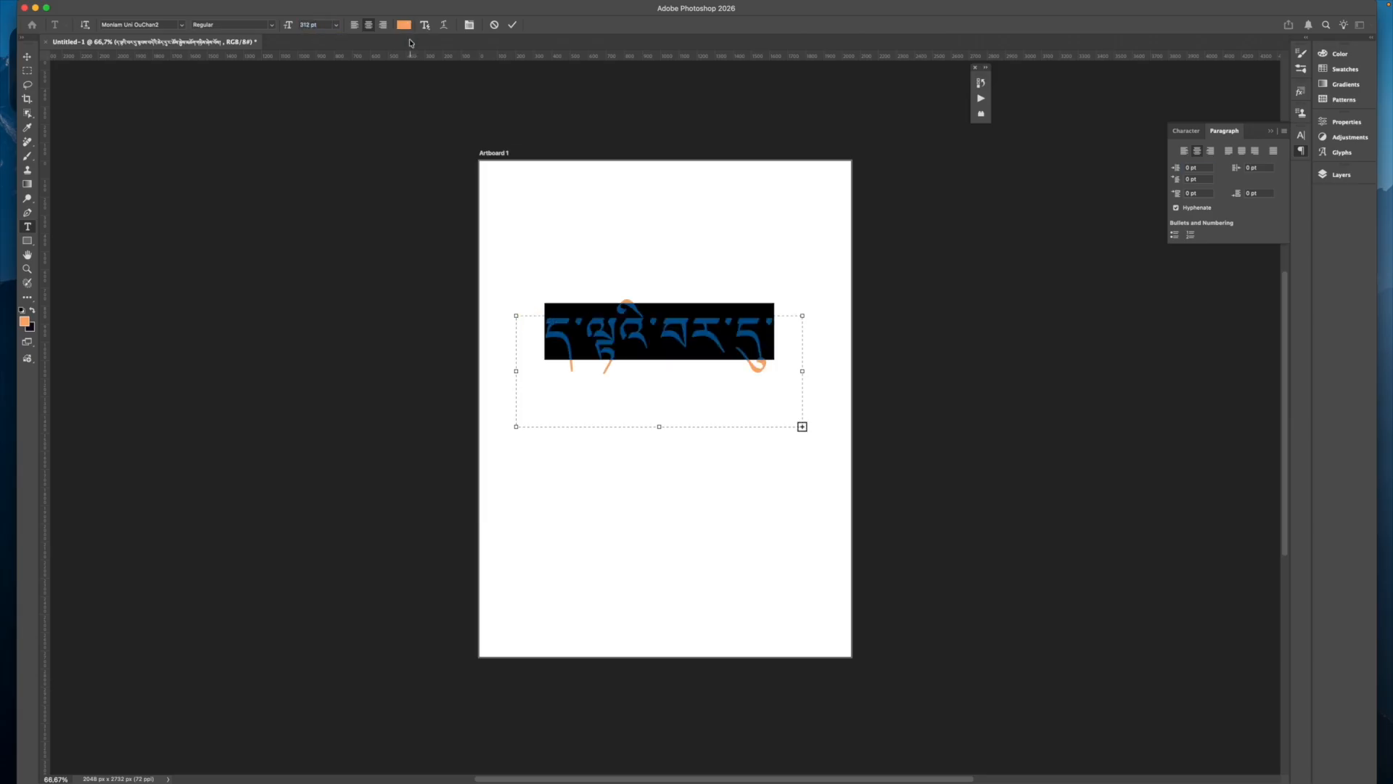
left_click_drag(659, 427, 658, 444)
left_click_drag(661, 531, 660, 531)
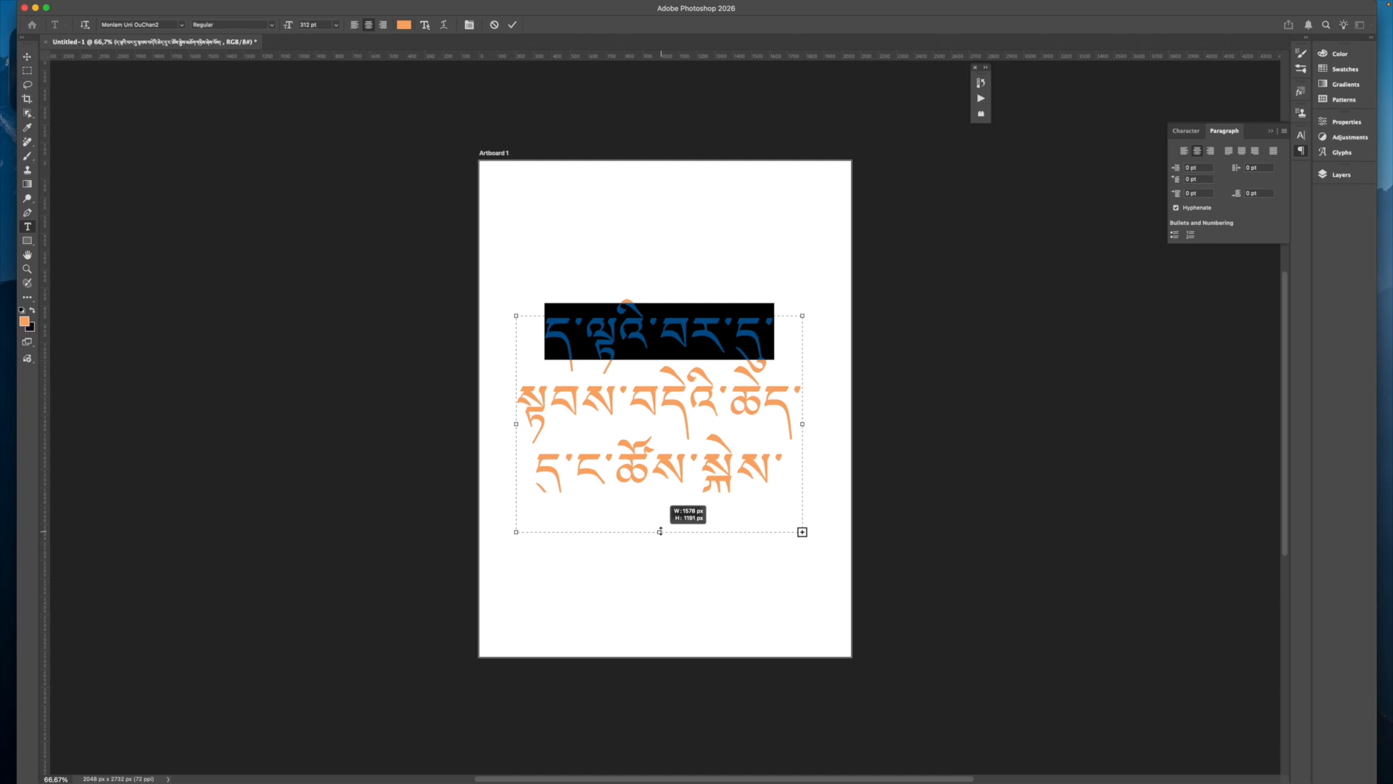
left_click(897, 513)
left_click(899, 531)
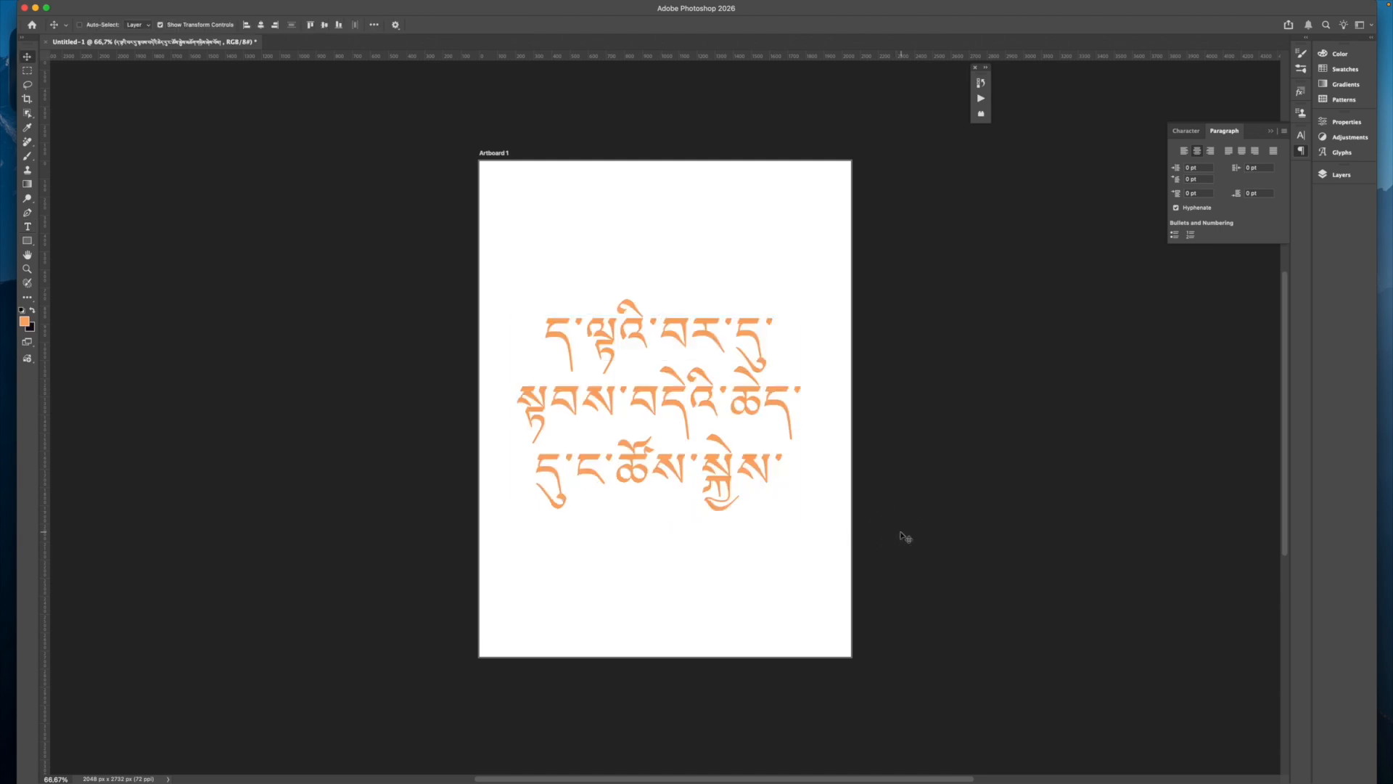
double_click(718, 471)
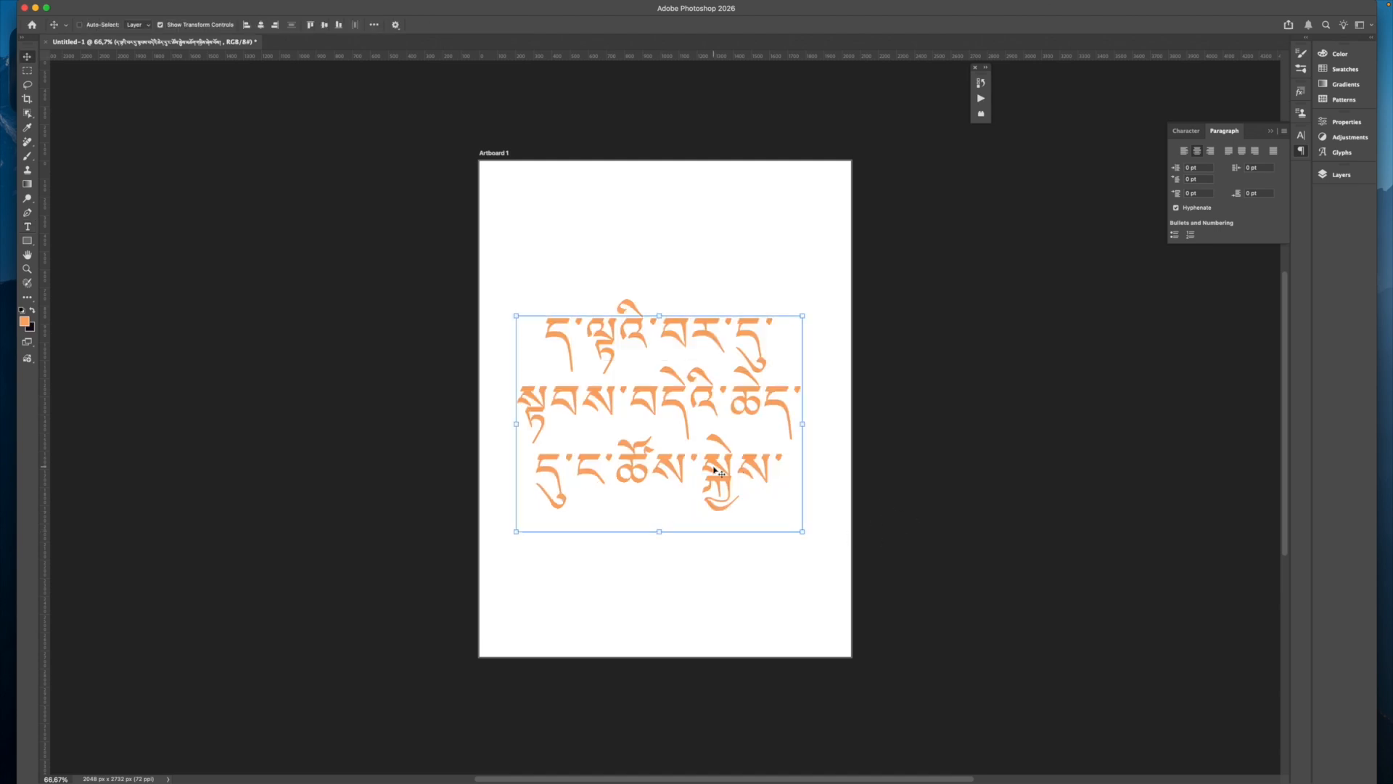
key("super+a")
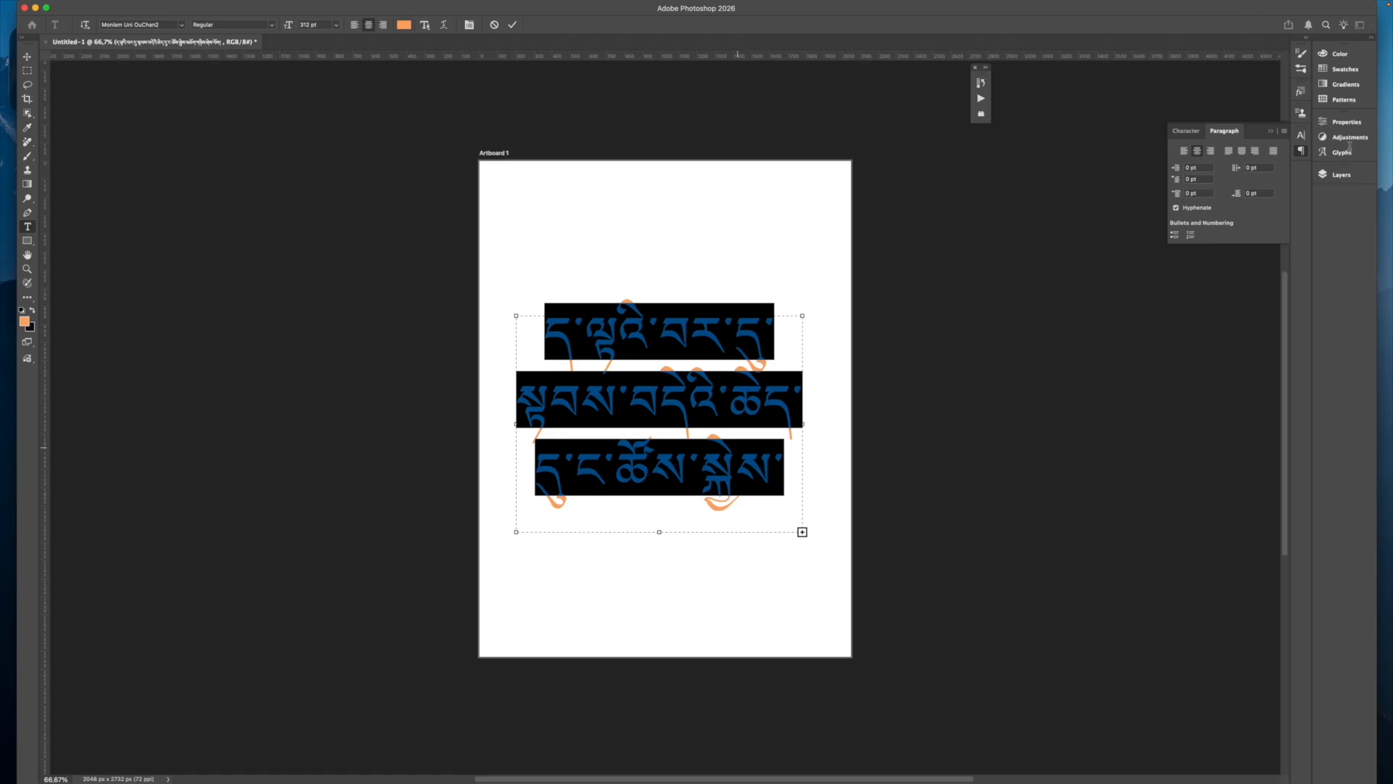
Step: Set the Tibetan title's tracking from 25 to 0 in the Properties panel's Character section
left_click(1346, 125)
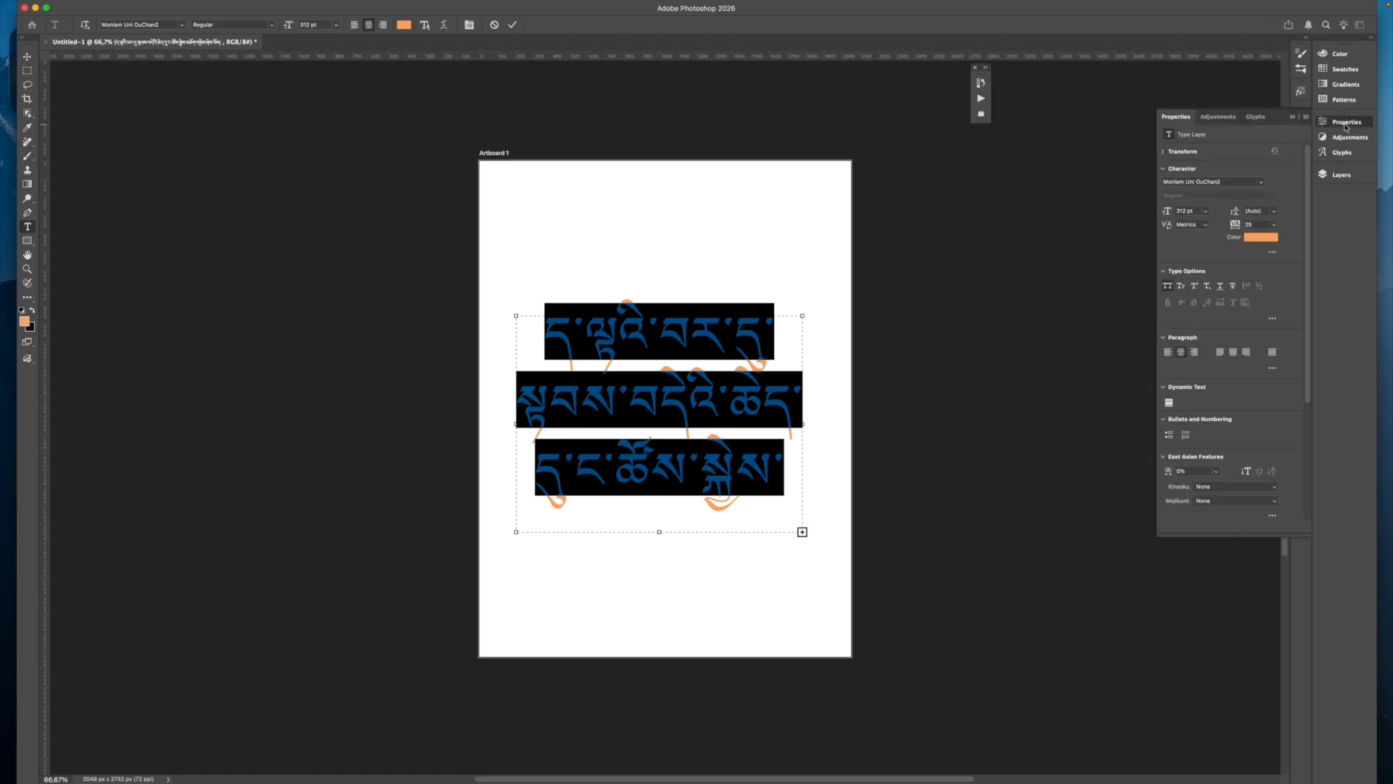
left_click(1274, 225)
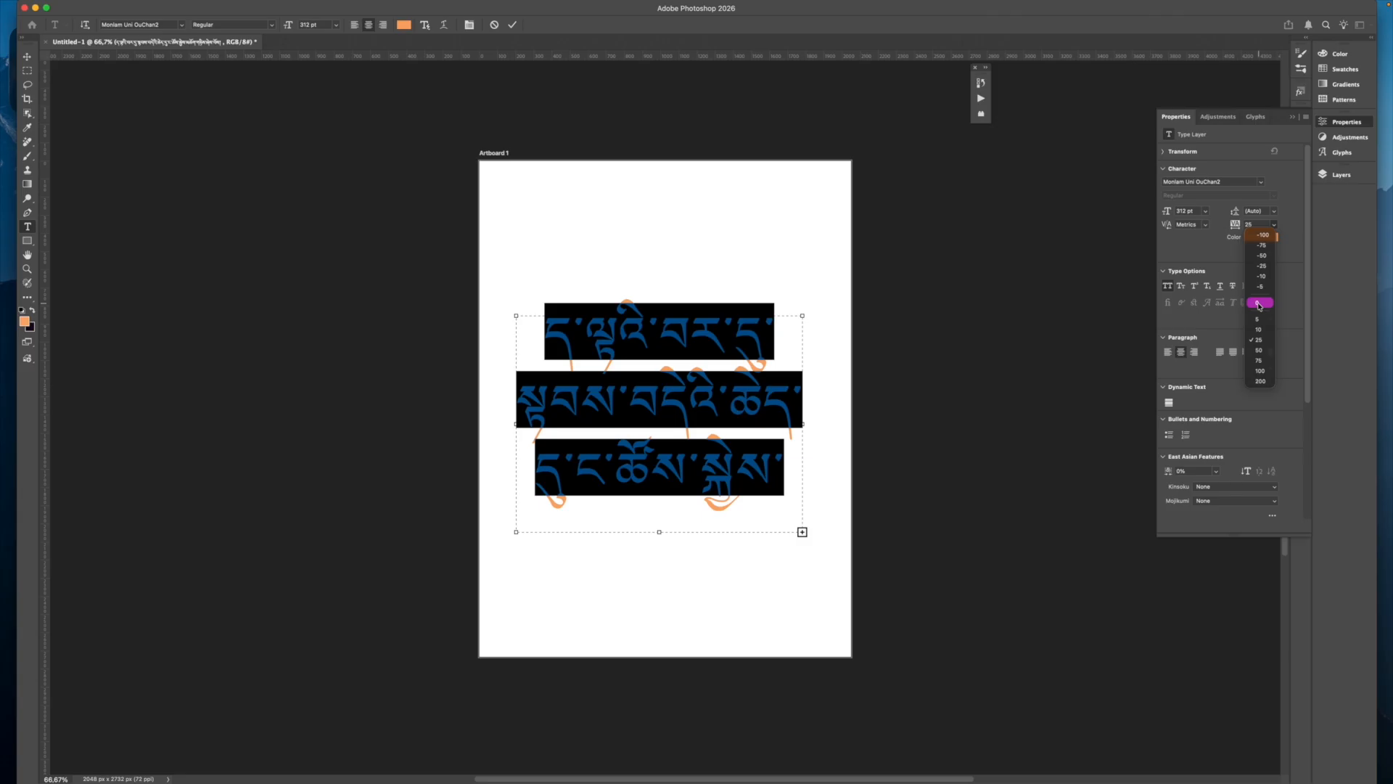
left_click(1259, 303)
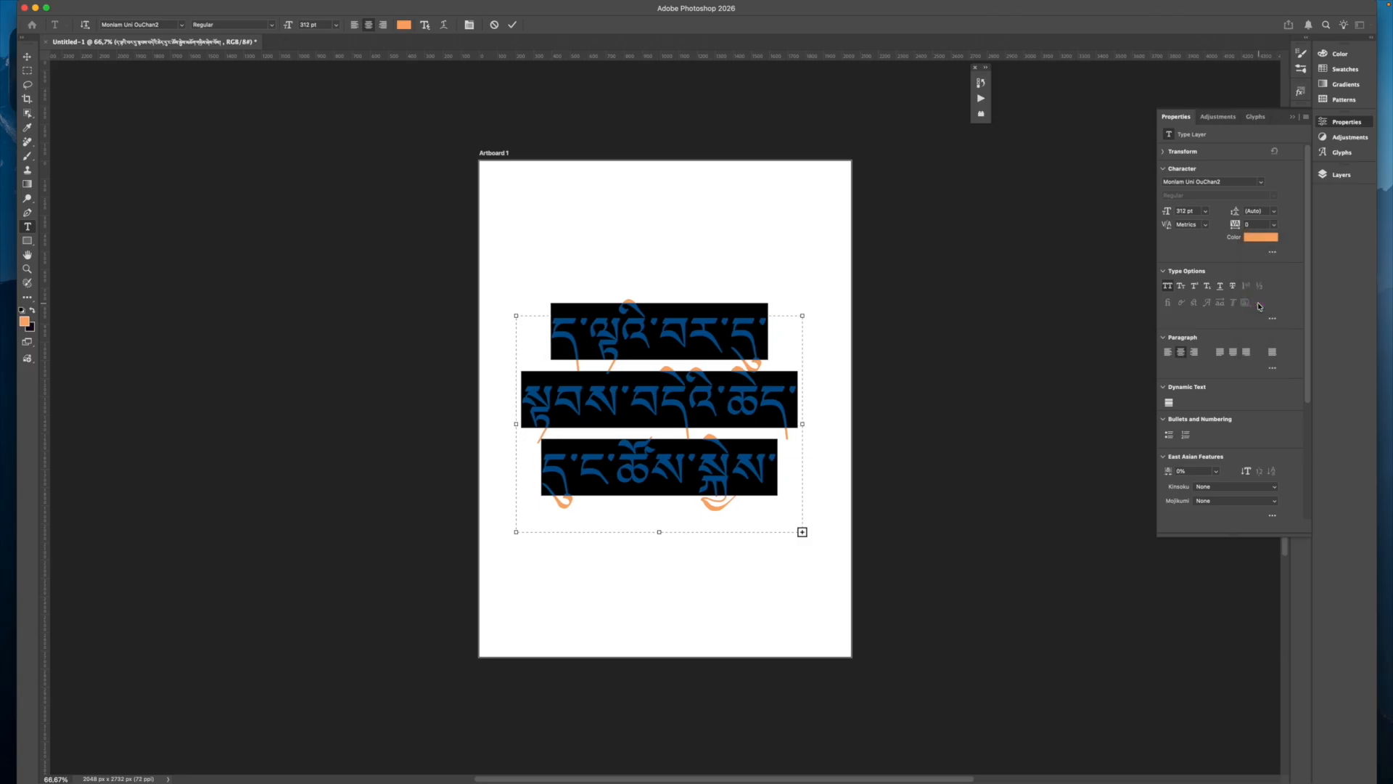
left_click(720, 330)
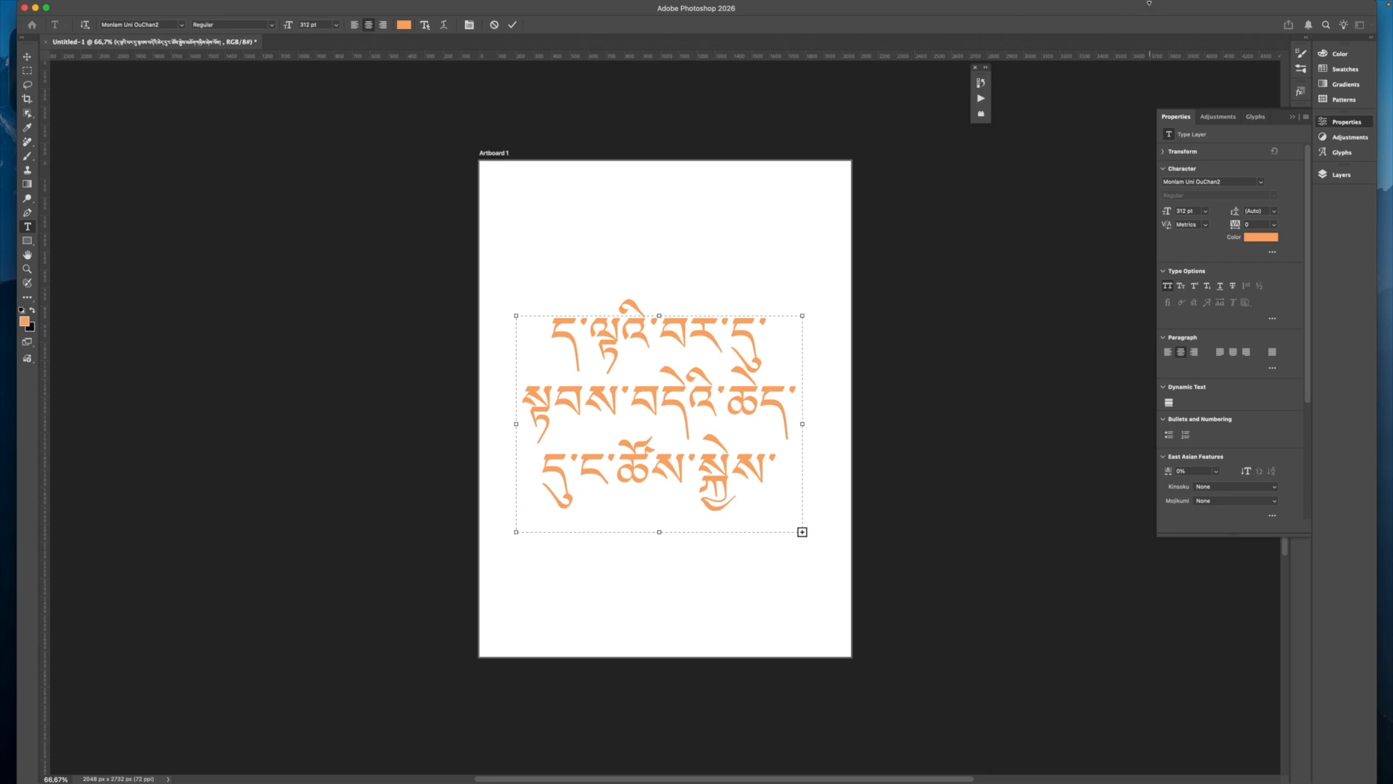
mouse_move(1151, 3)
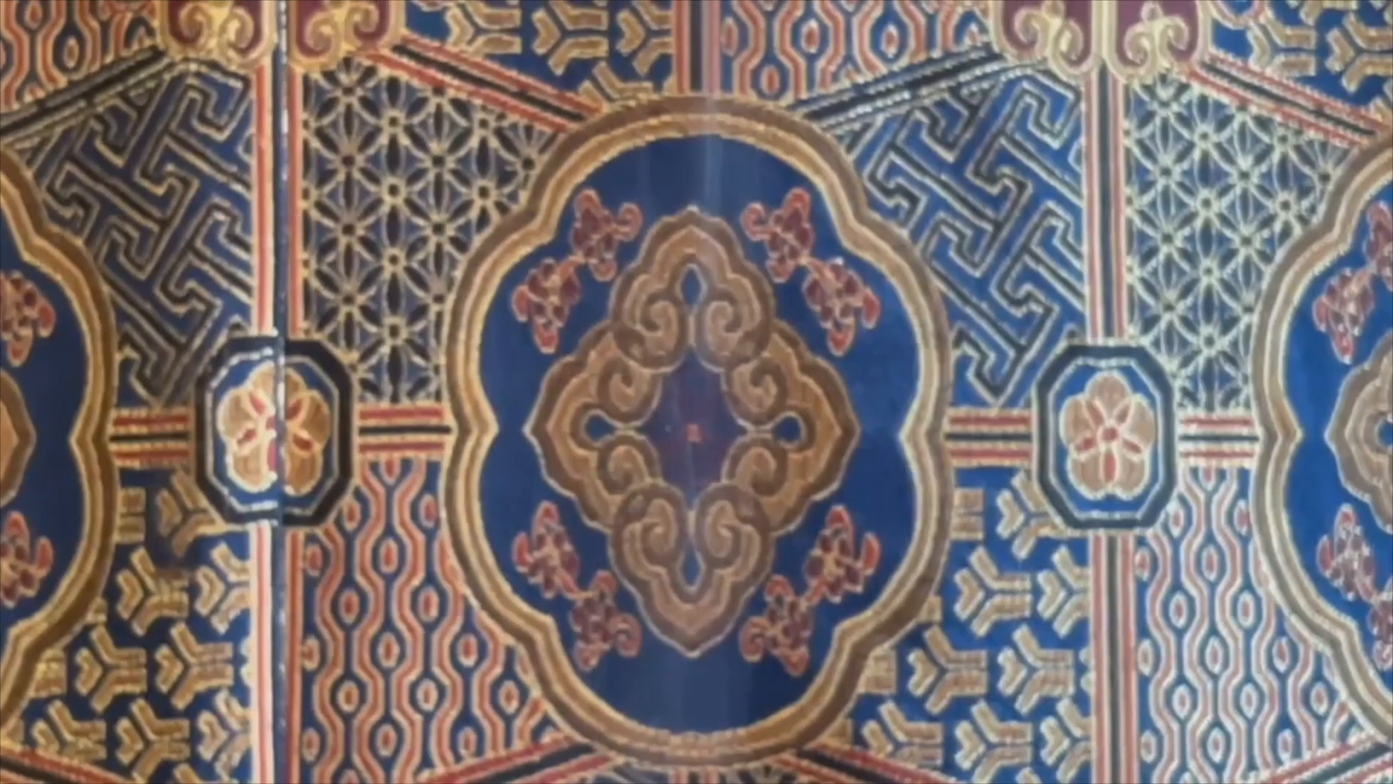